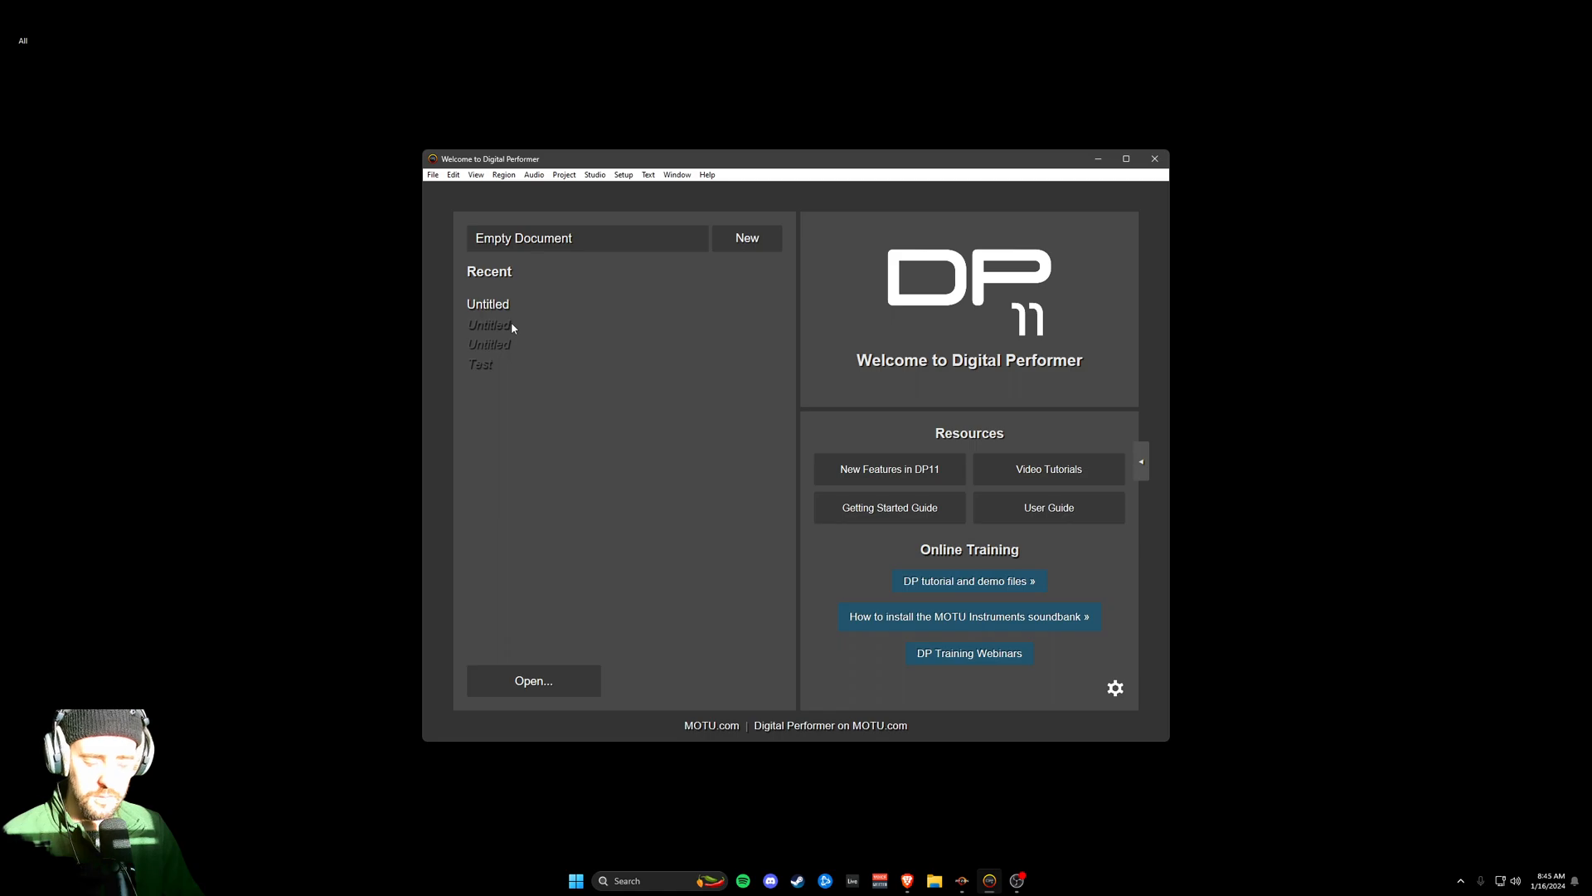
- Open the most recent Untitled project from the recent documents
{"action": "left_click", "coordinate": [508, 309]}
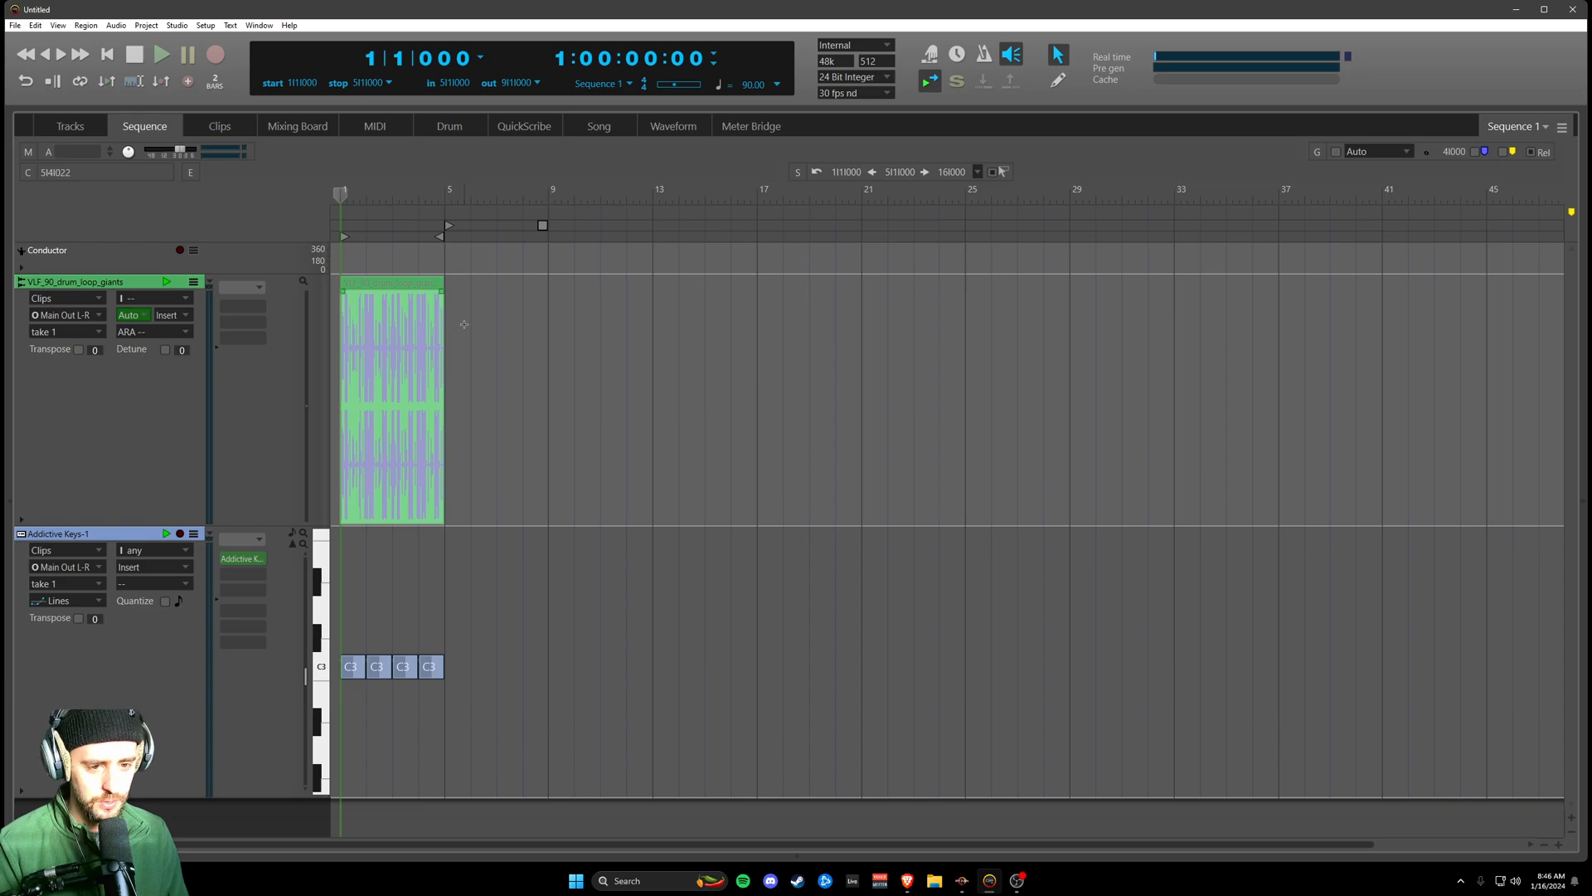
{"action": "key", "text": "ctrl+Right"}
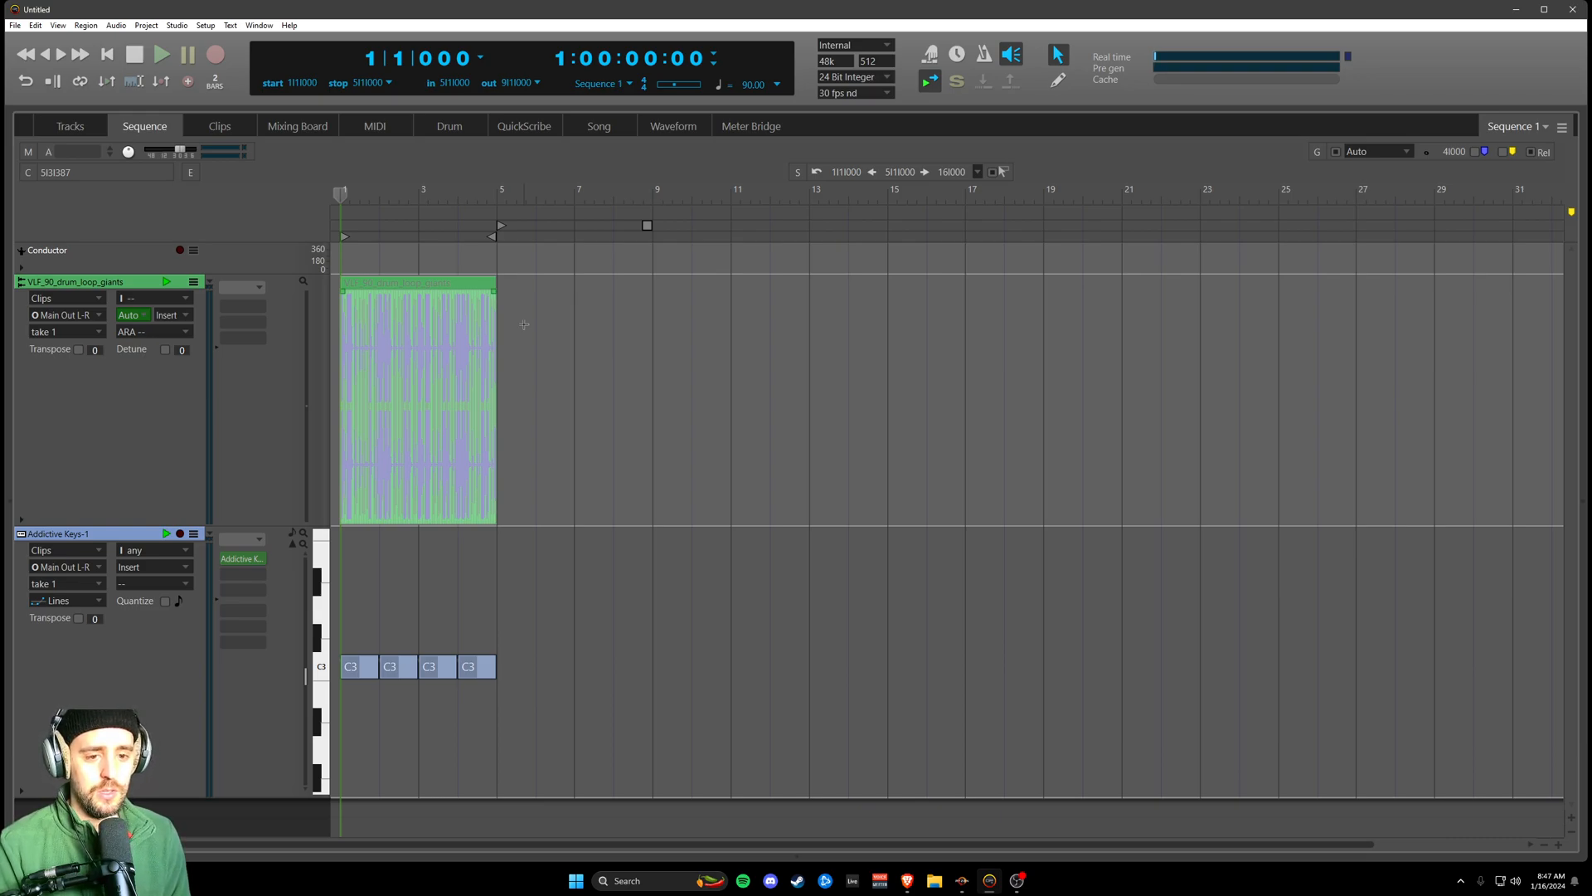
- Practise selecting and deselecting the drum loop soundbite, and select the last C3 note on the Addictive Keys-1 track
{"action": "double_click", "coordinate": [440, 322]}
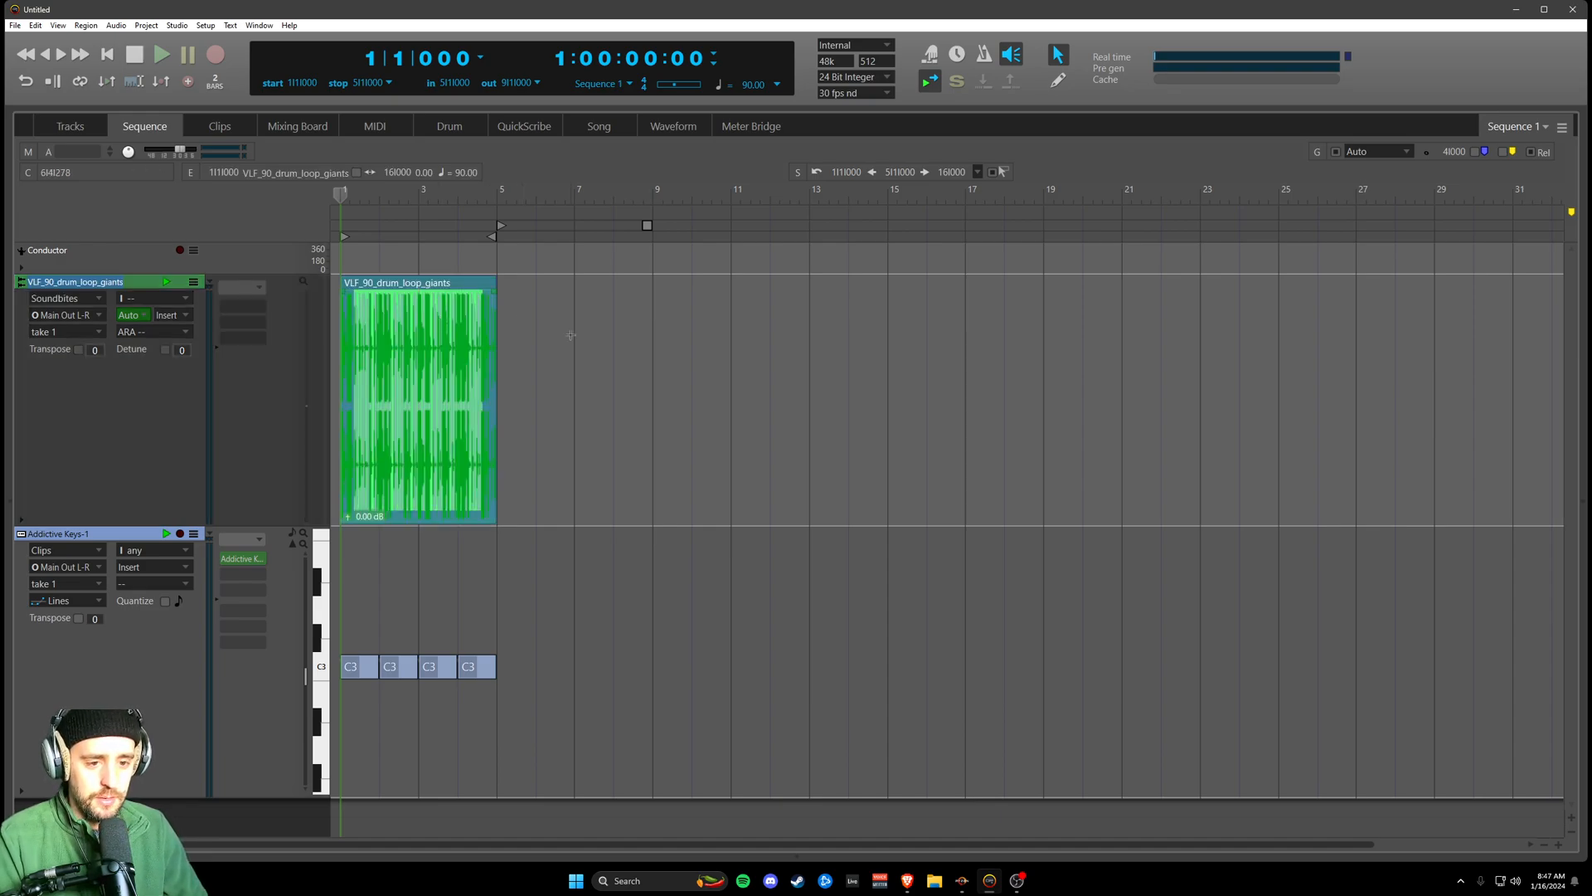
{"action": "left_click", "coordinate": [572, 333]}
{"action": "left_click", "coordinate": [553, 450]}
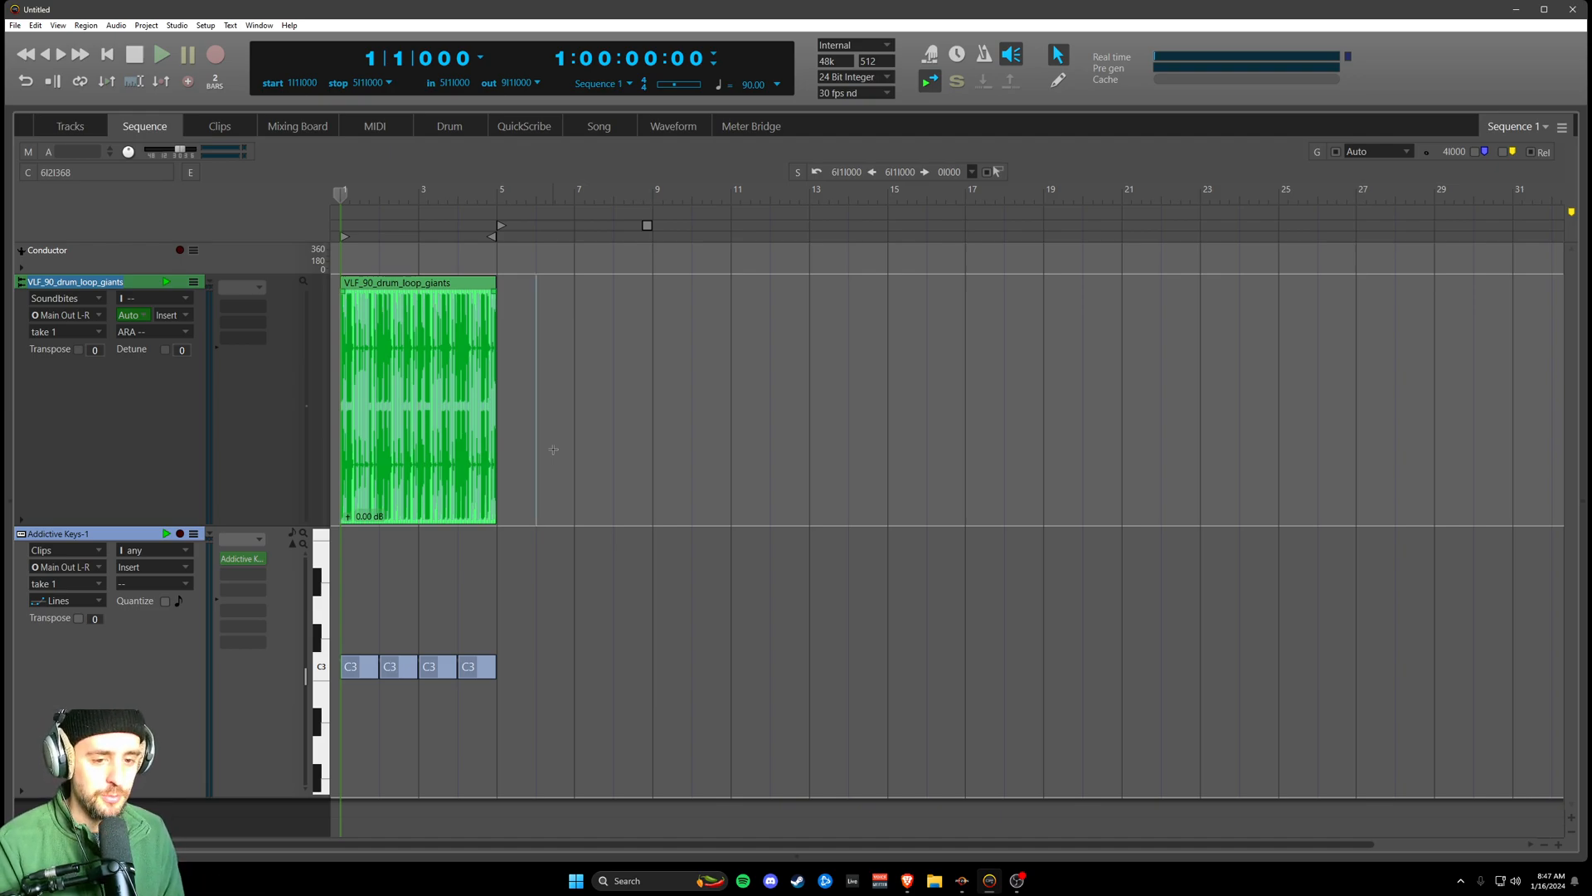
{"action": "left_click", "coordinate": [460, 323]}
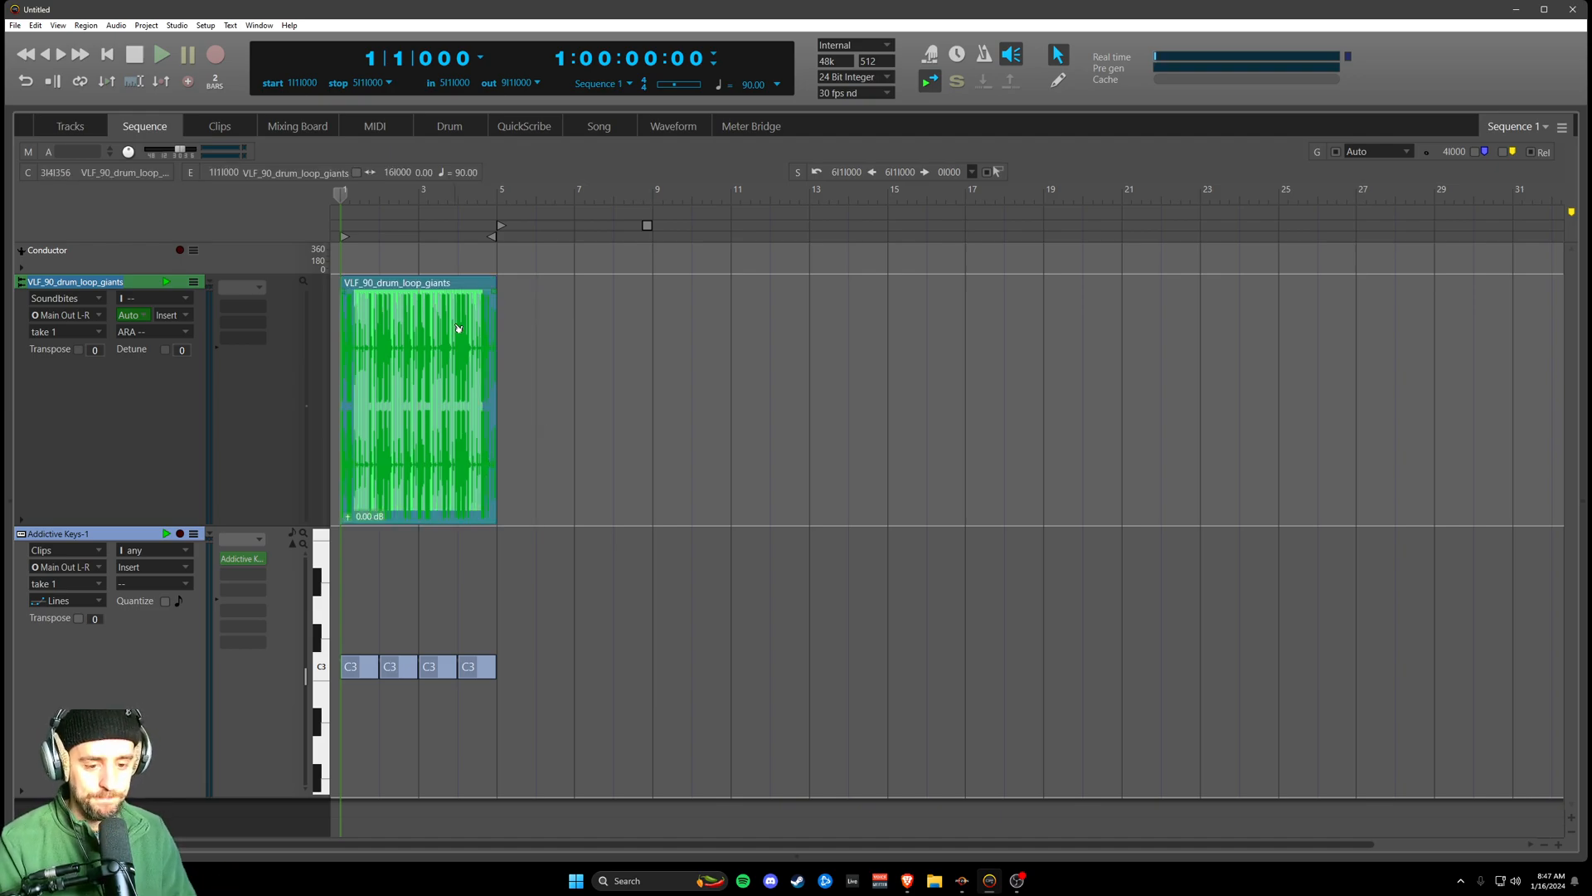
{"action": "left_click", "coordinate": [478, 667]}
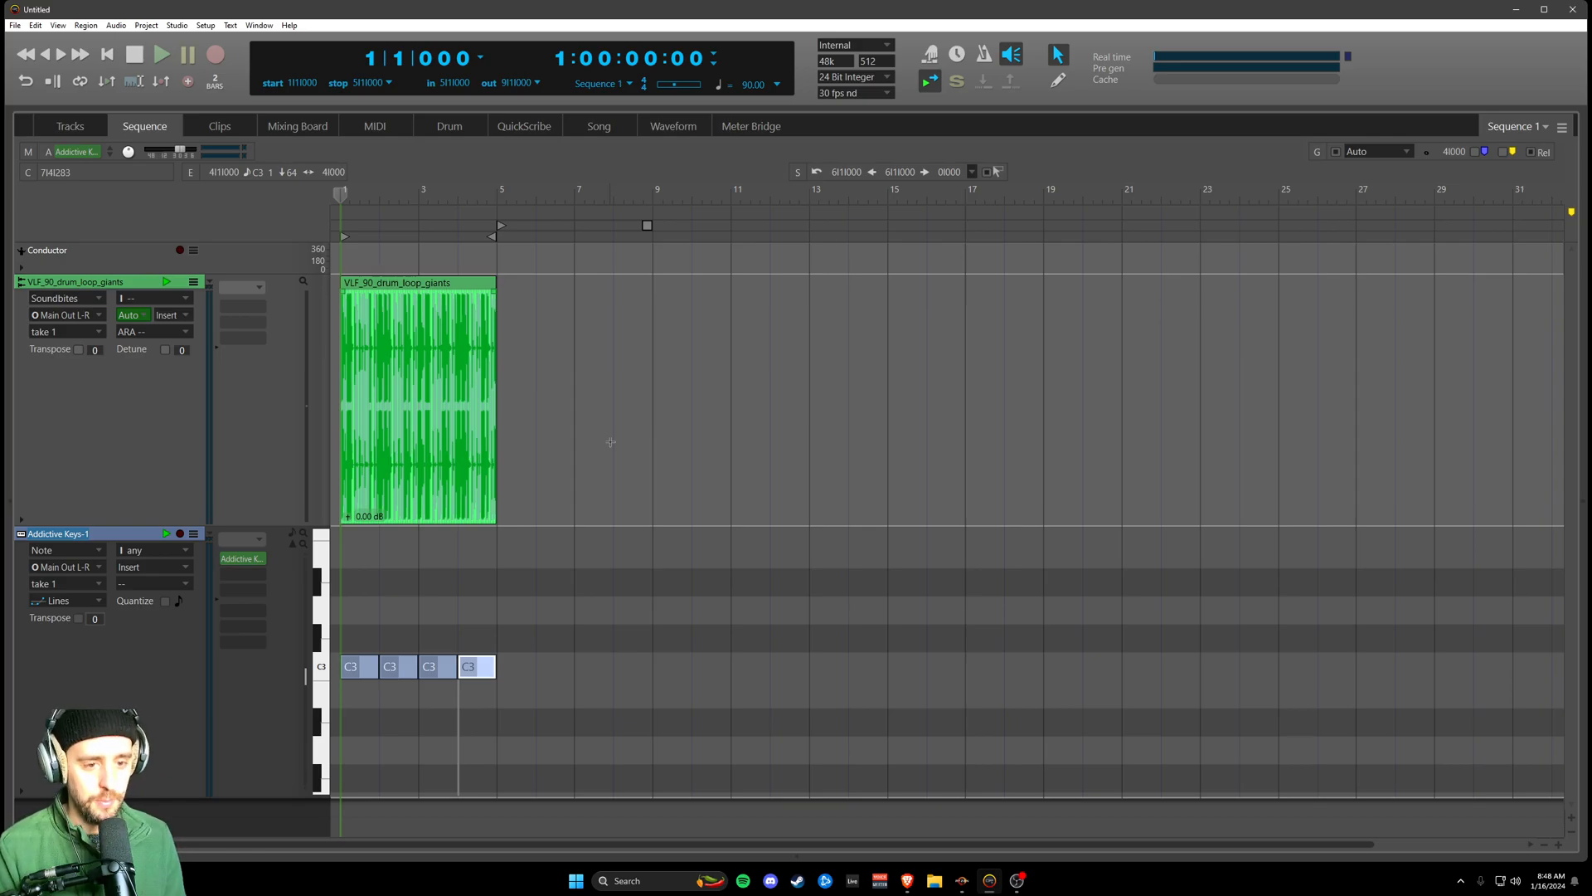
- Make a time-range selection over the drum loop track from measure 9 back to measure 1, and clear it
{"action": "left_click_drag", "start_coordinate": [610, 446], "coordinate": [320, 440]}
{"action": "left_click", "coordinate": [623, 392]}
{"action": "left_click_drag", "start_coordinate": [649, 401], "coordinate": [302, 411]}
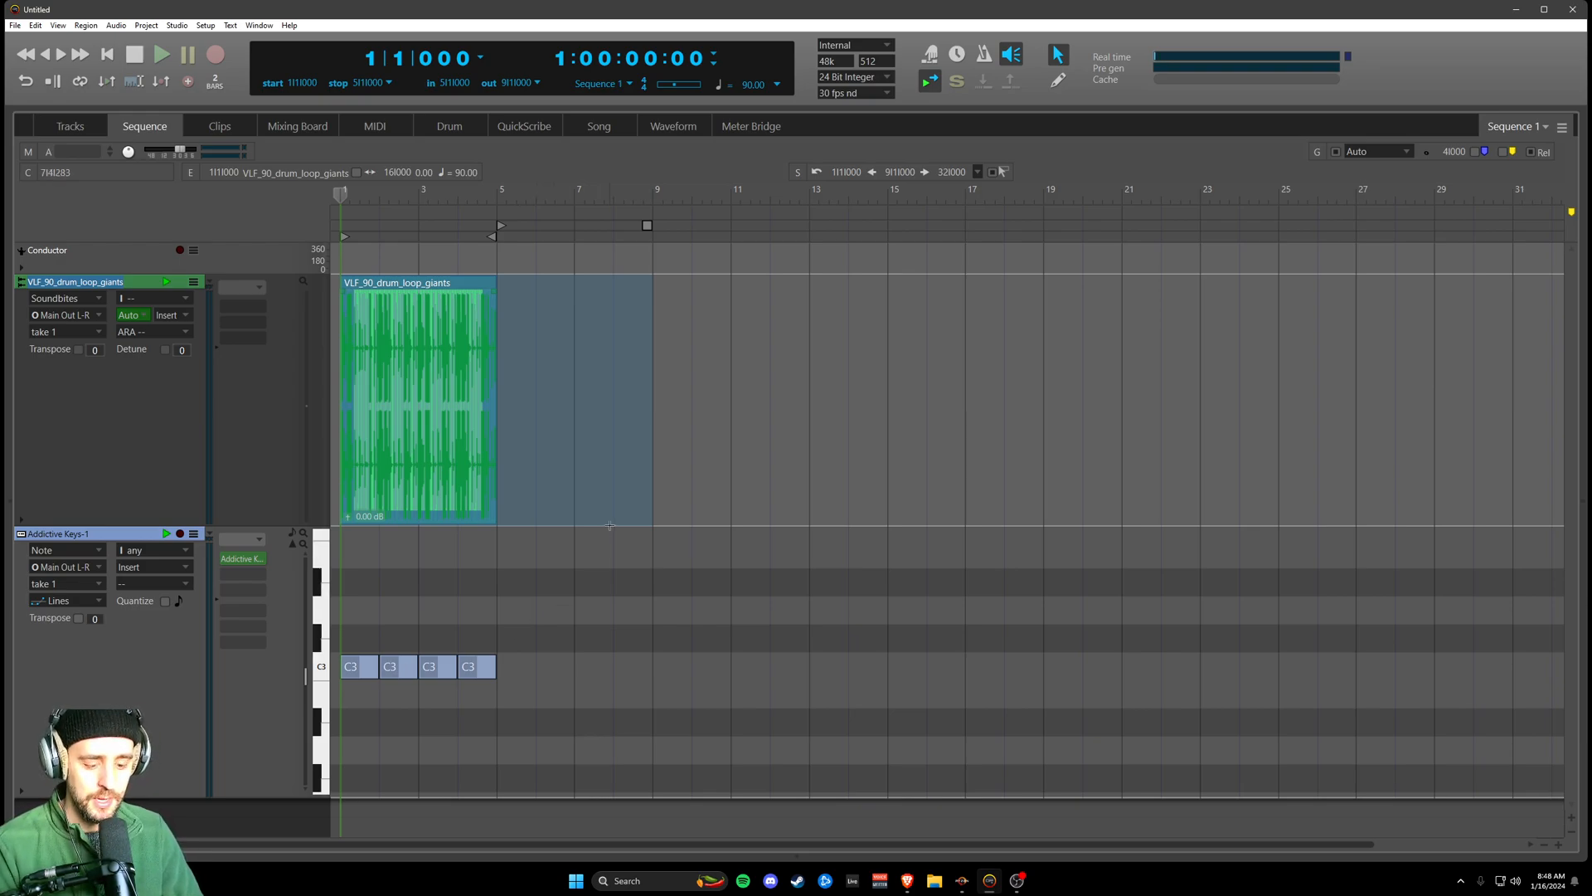
{"action": "left_click", "coordinate": [619, 487]}
{"action": "left_click", "coordinate": [656, 481]}
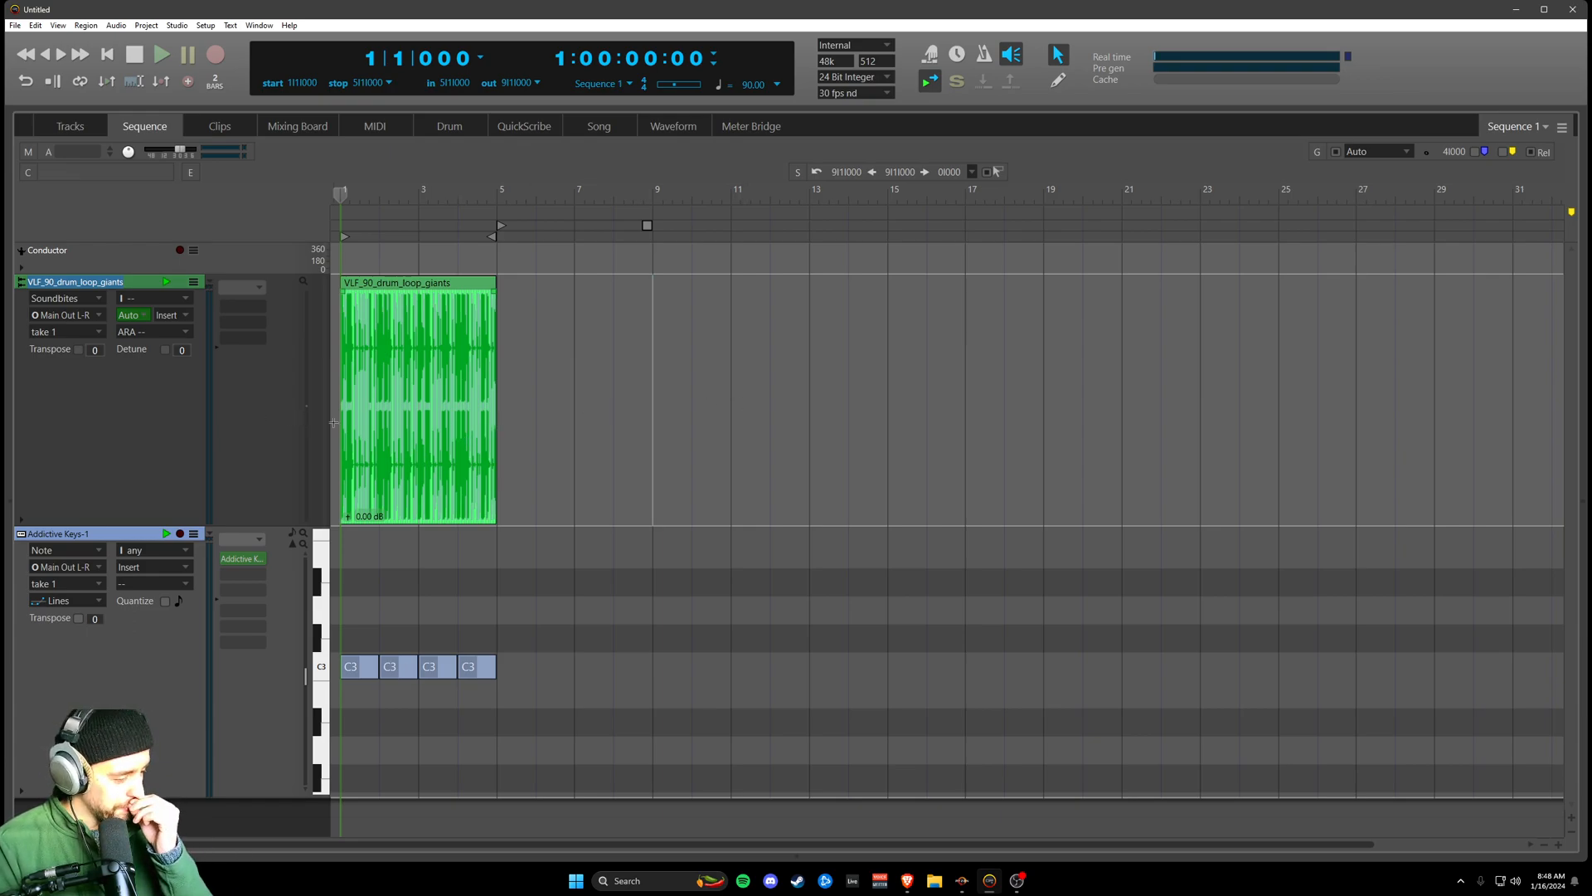
{"action": "left_click", "coordinate": [548, 390]}
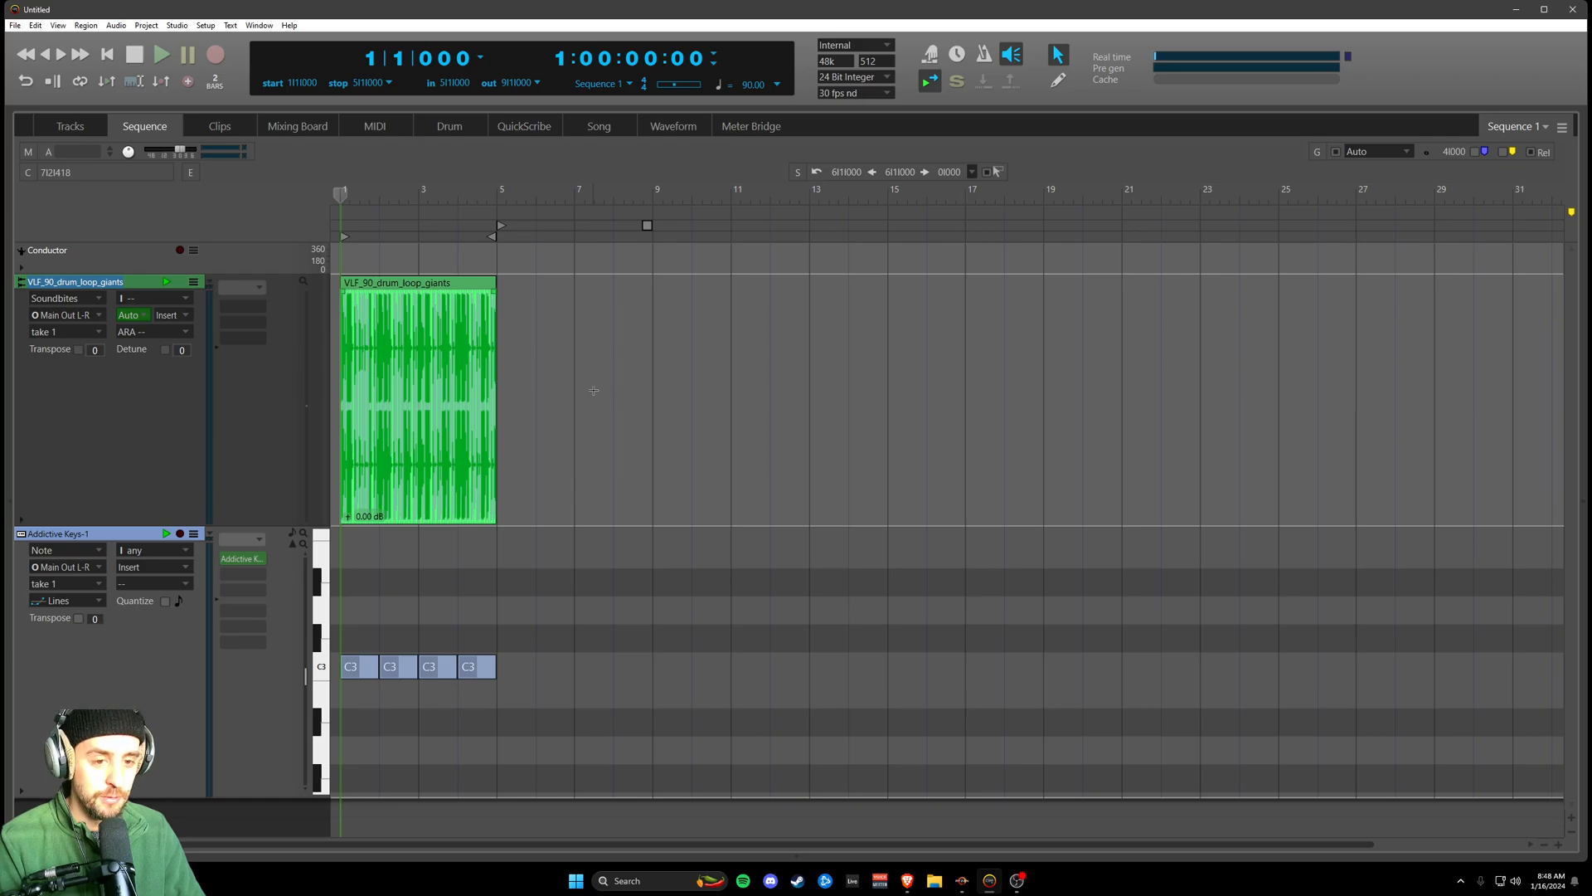
- Open the Digital Performer User Guide at the Repeat command on page 604 and close the duplicate guide document
{"action": "left_click", "coordinate": [289, 26]}
{"action": "left_click", "coordinate": [349, 134]}
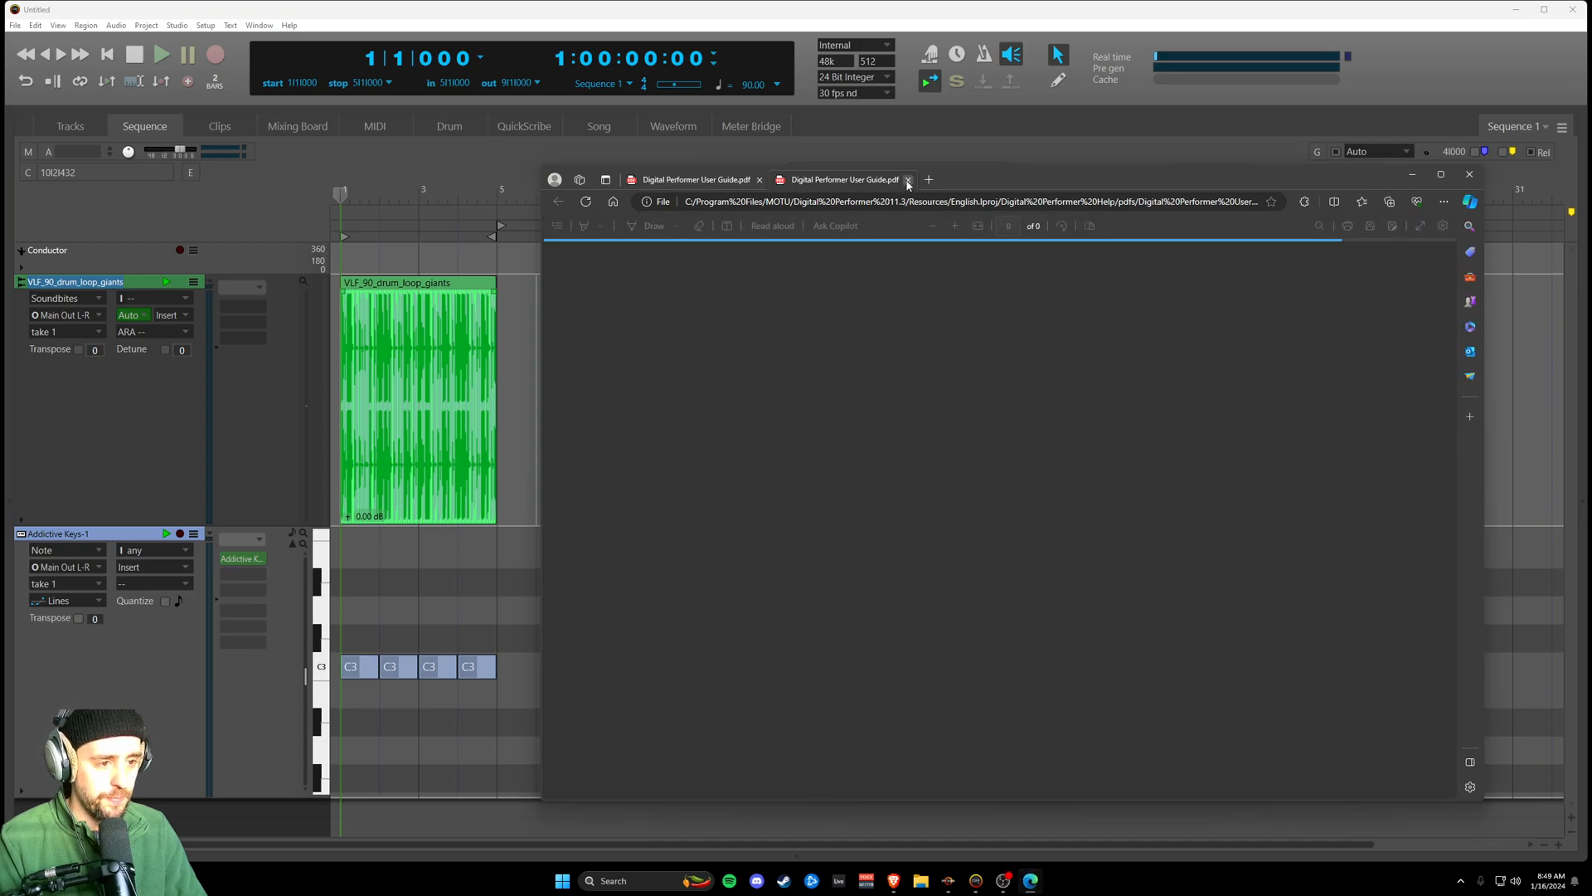
{"action": "scroll", "coordinate": [937, 341], "scroll_direction": "up", "scroll_amount": 5}
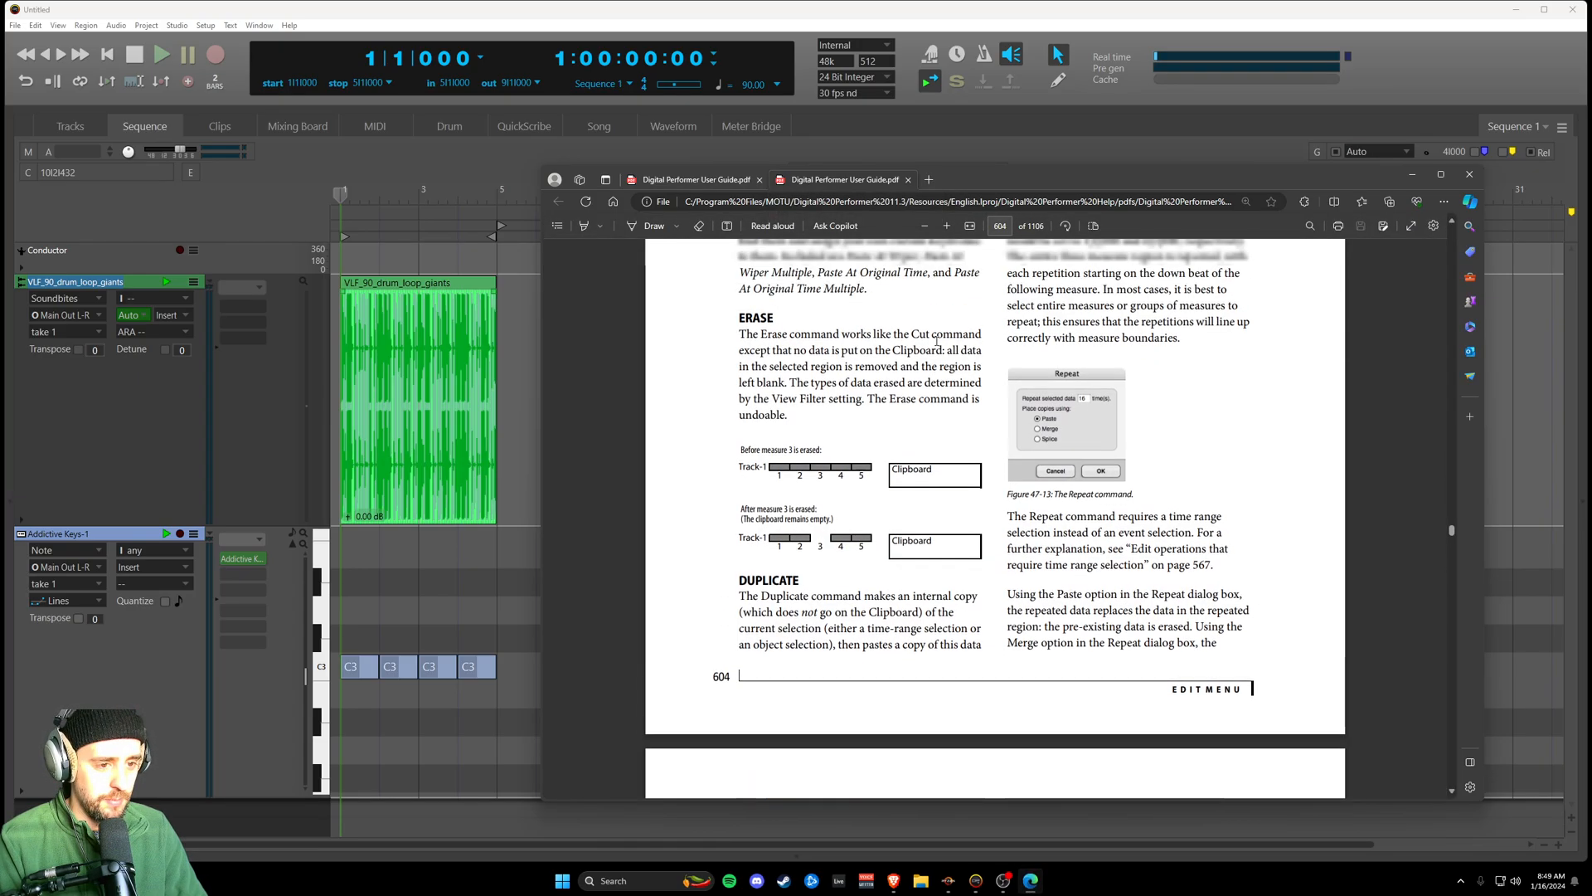
{"action": "scroll", "coordinate": [1053, 412], "scroll_direction": "down", "scroll_amount": 2}
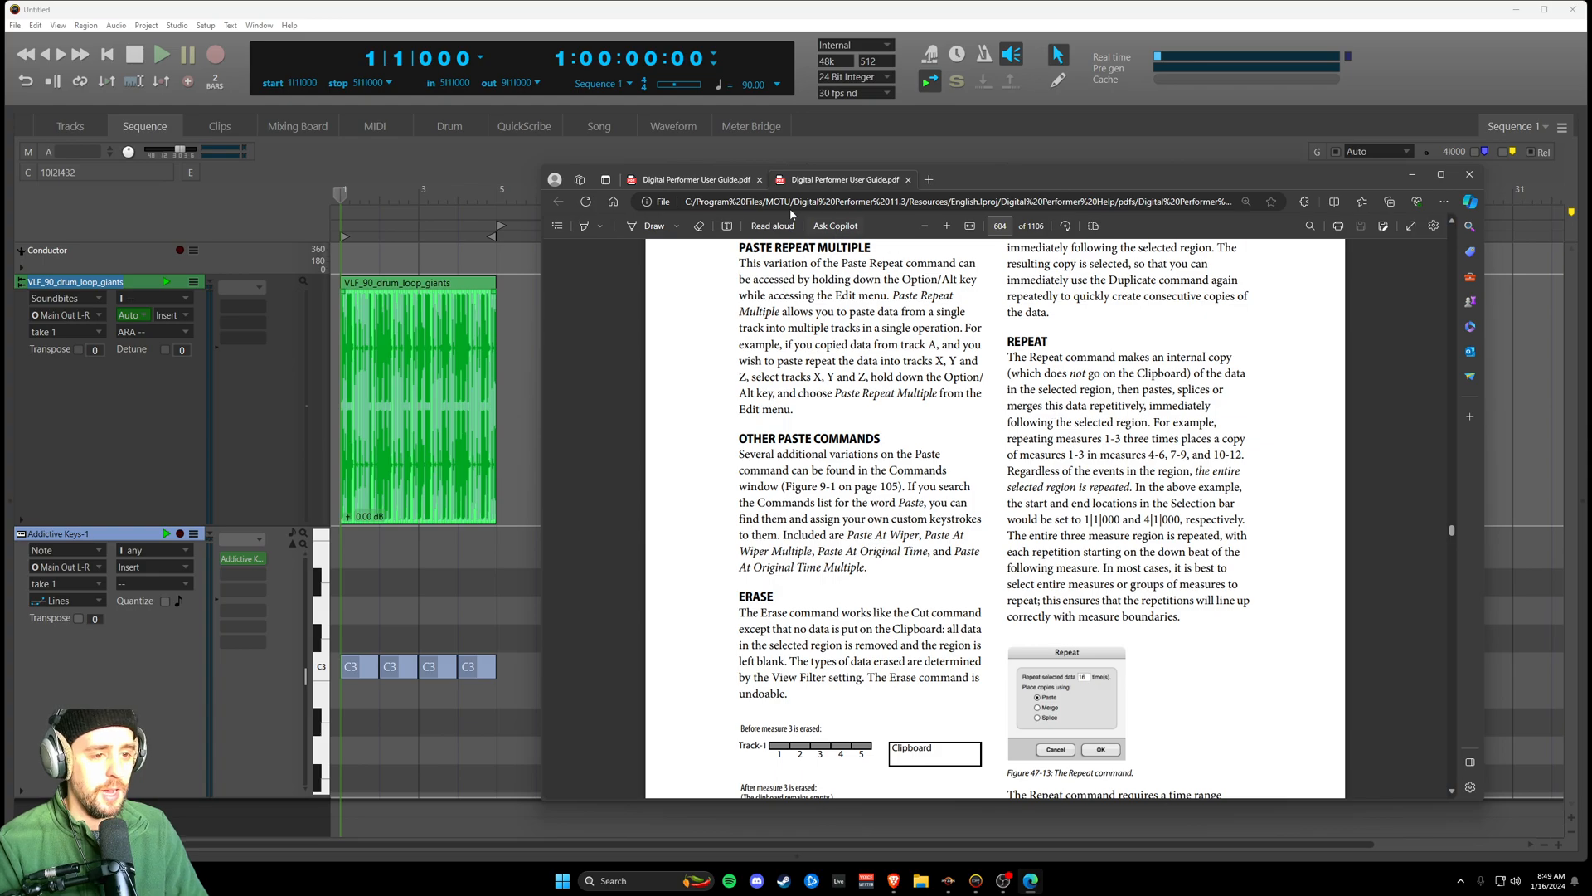
{"action": "left_click", "coordinate": [759, 179]}
{"action": "scroll", "coordinate": [1051, 378], "scroll_direction": "up", "scroll_amount": 2}
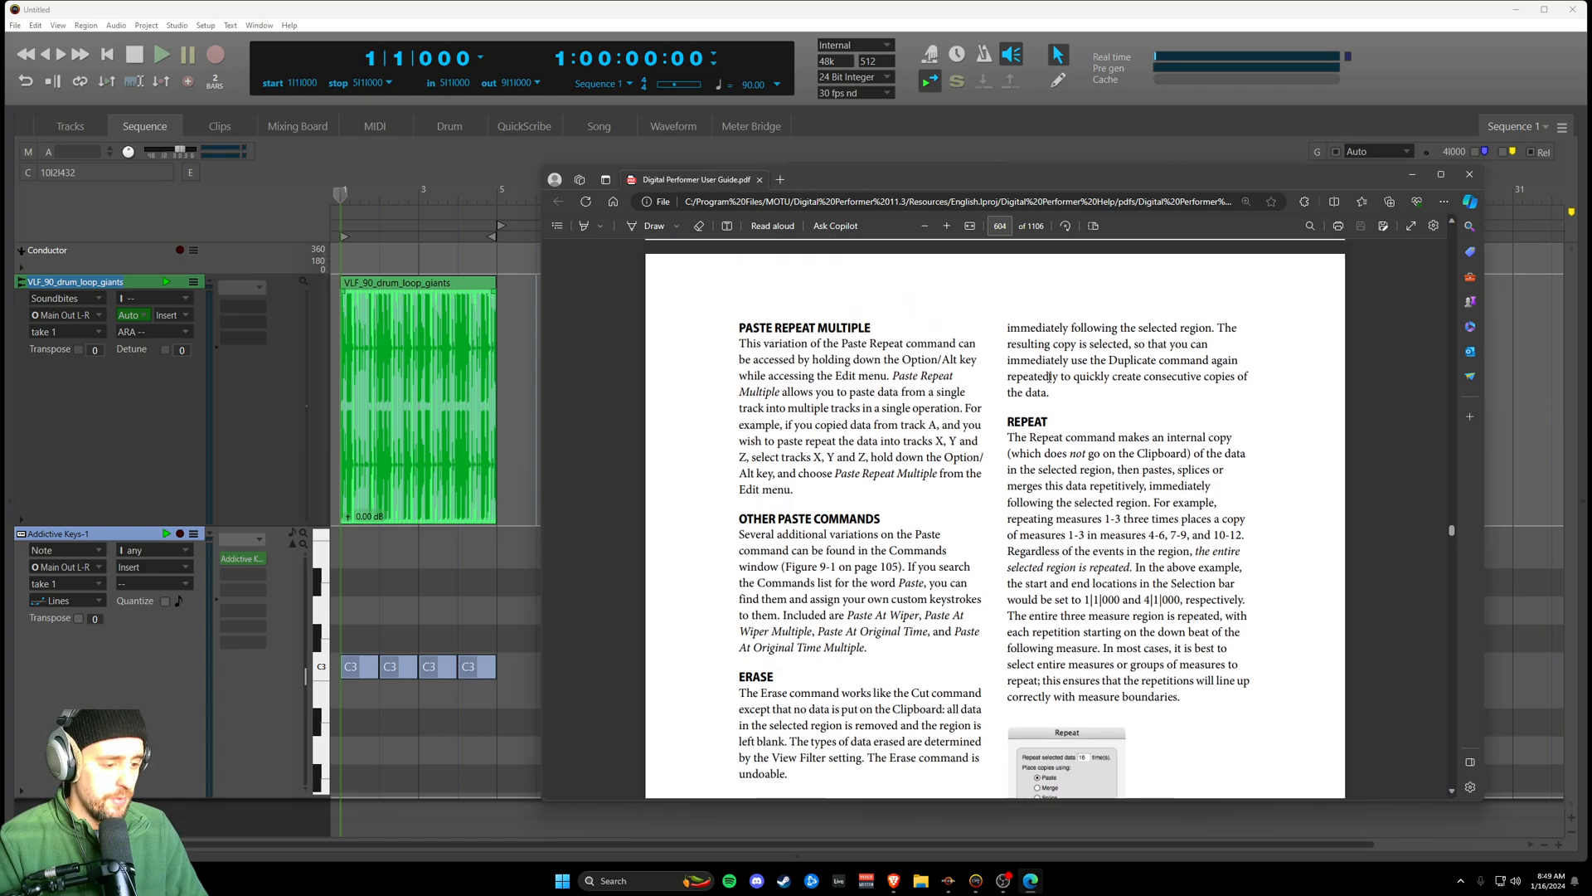
- Examine the user guide's Repeat section on pages 604 and 605, including its paste, merge and splice options and Repeat vs. looping
{"action": "scroll", "coordinate": [1049, 380], "scroll_direction": "down", "scroll_amount": 2}
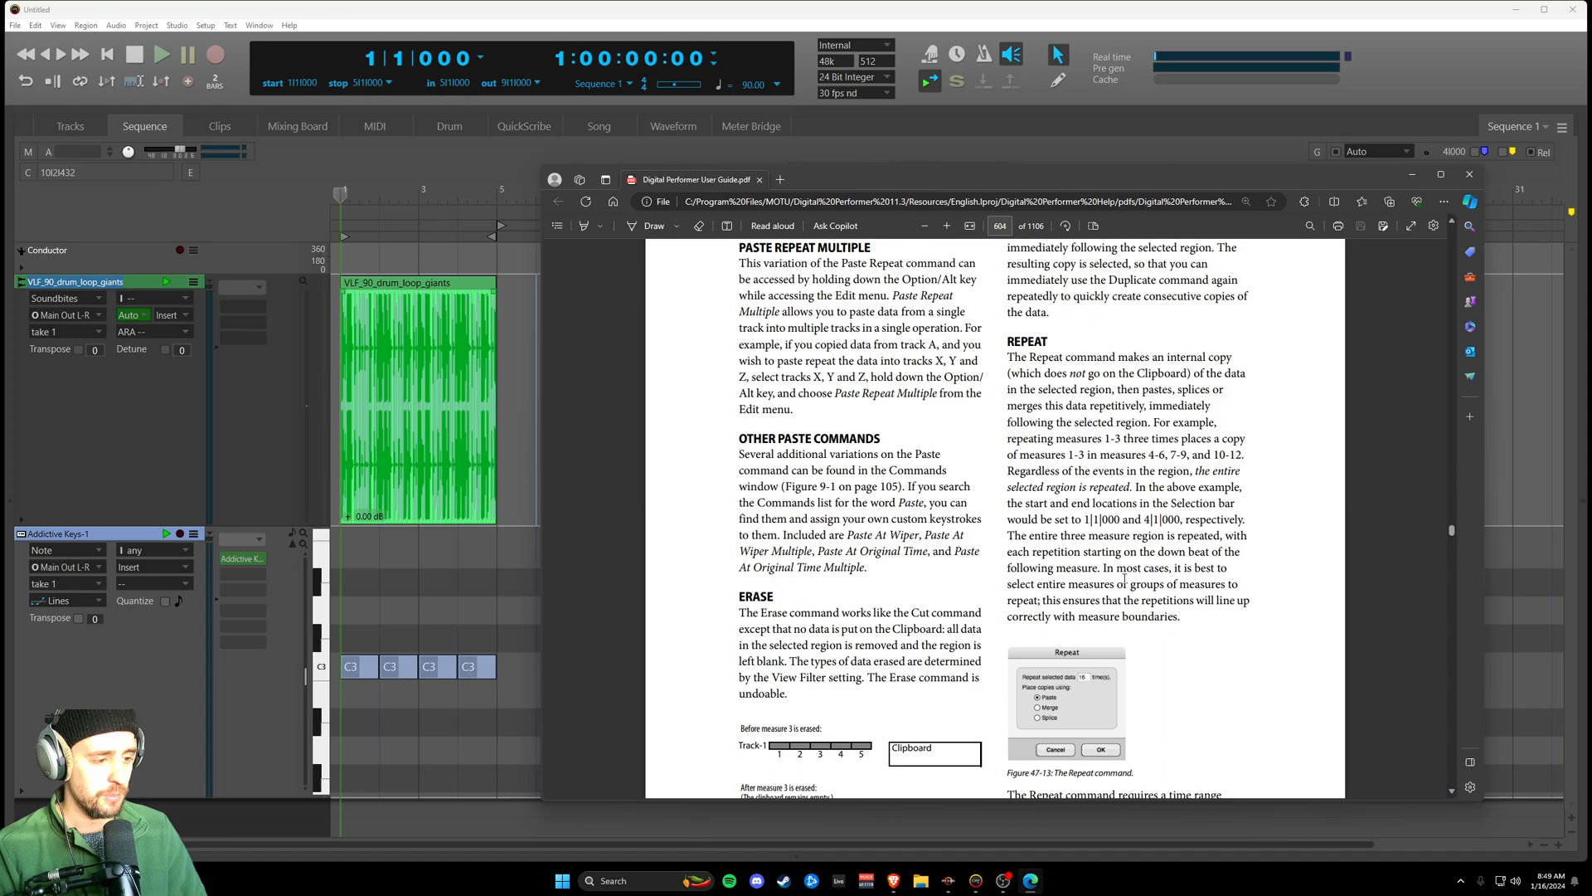
{"action": "scroll", "coordinate": [1120, 573], "scroll_direction": "down", "scroll_amount": 5}
{"action": "scroll", "coordinate": [1160, 551], "scroll_direction": "up", "scroll_amount": 5}
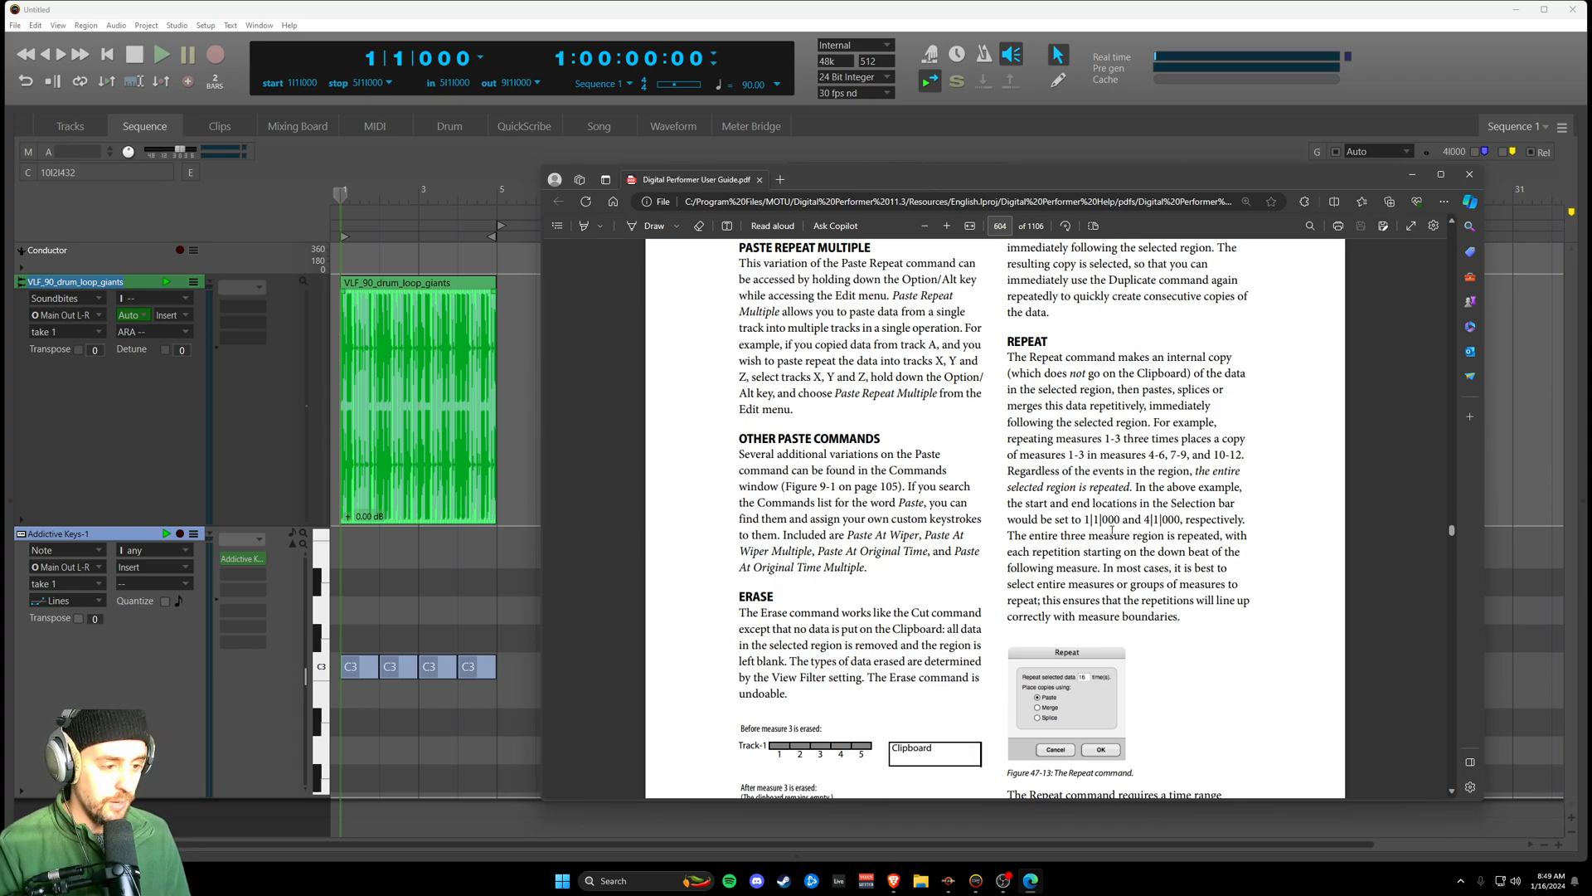
{"action": "scroll", "coordinate": [1117, 666], "scroll_direction": "down", "scroll_amount": 2}
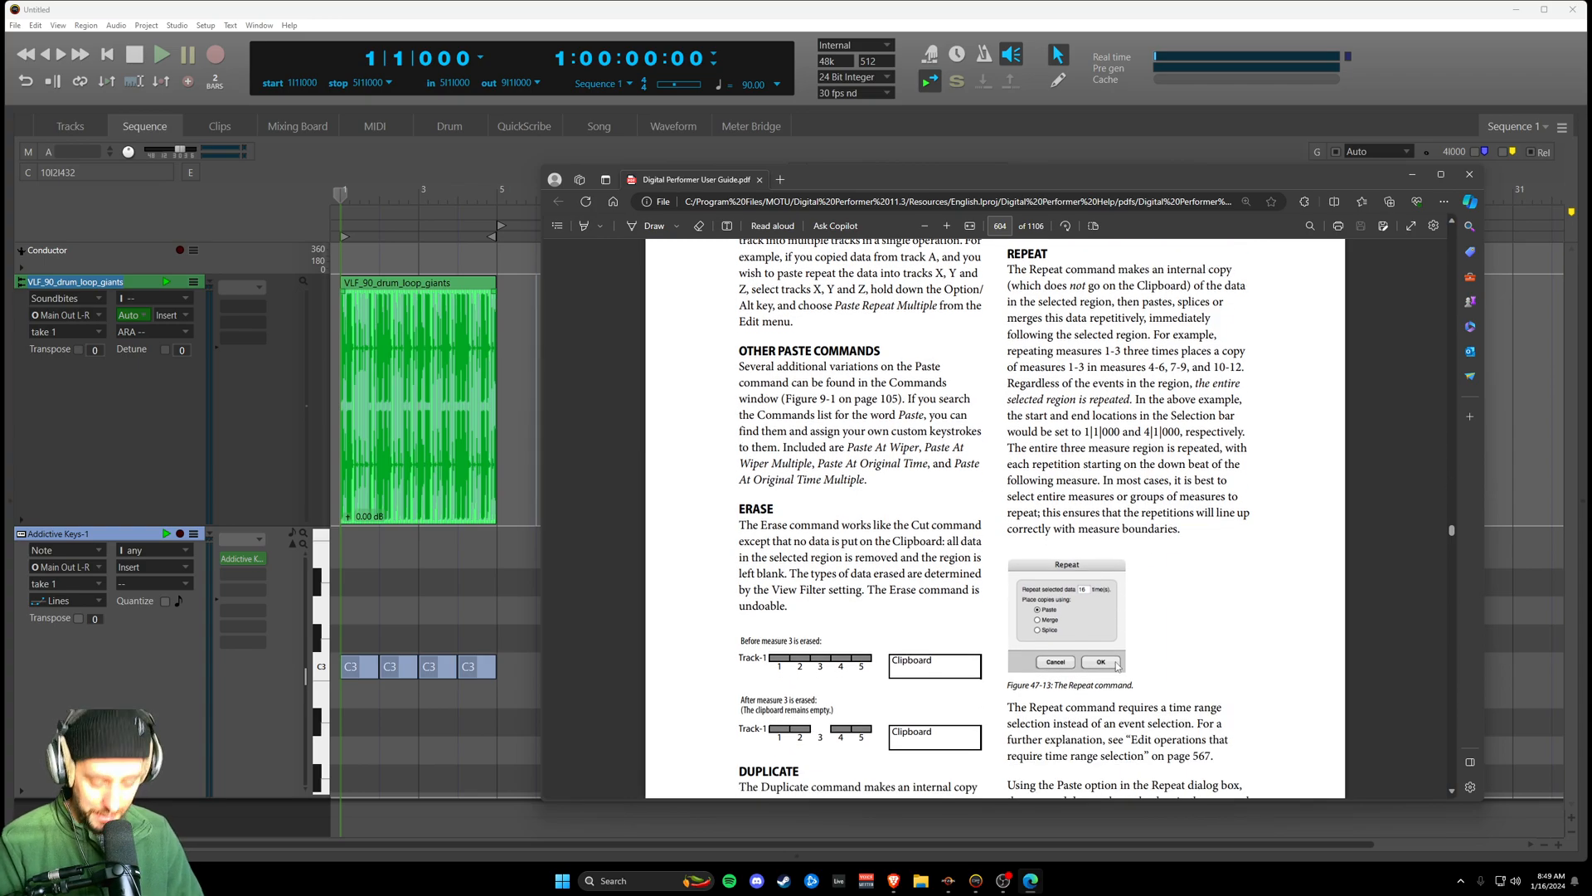
{"action": "scroll", "coordinate": [1117, 666], "scroll_direction": "down", "scroll_amount": 4}
{"action": "scroll", "coordinate": [1116, 491], "scroll_direction": "up", "scroll_amount": 3}
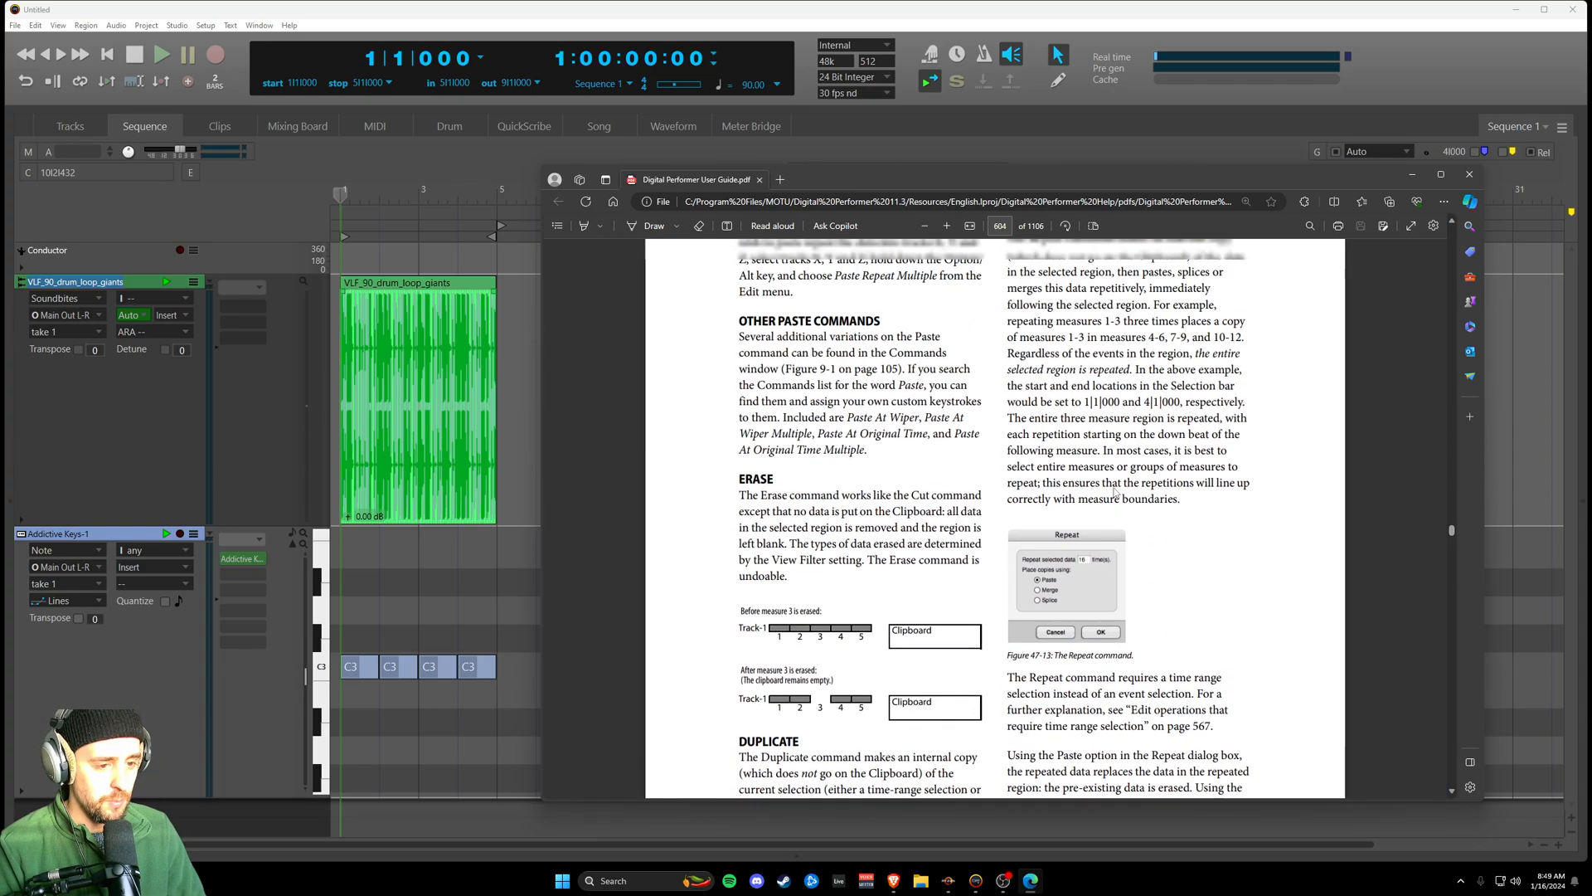
{"action": "scroll", "coordinate": [1171, 574], "scroll_direction": "down", "scroll_amount": 3}
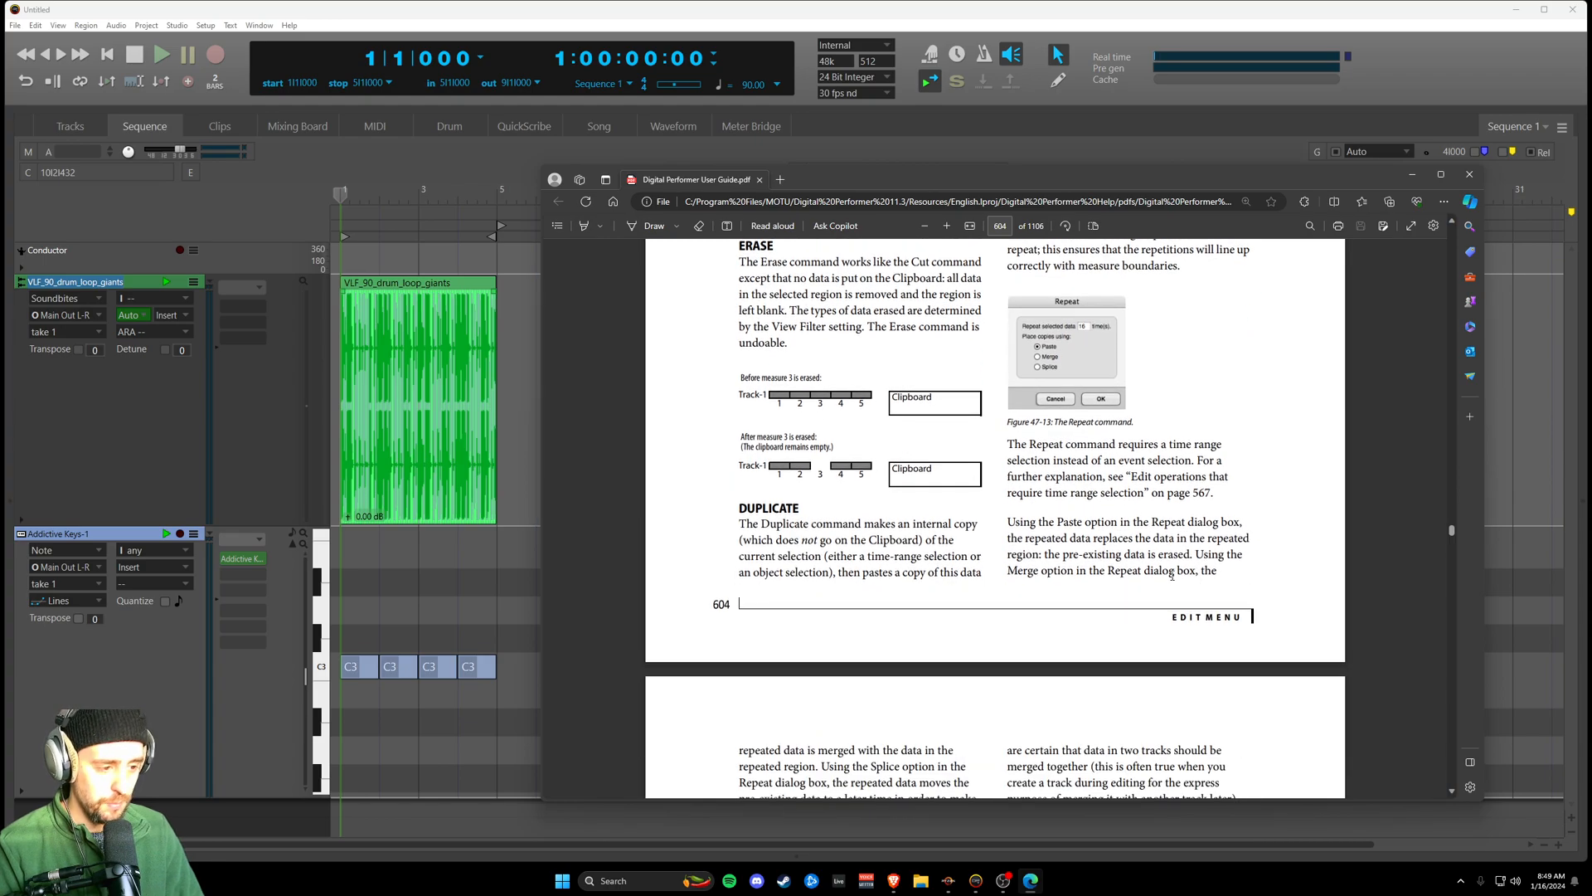
{"action": "scroll", "coordinate": [970, 545], "scroll_direction": "down", "scroll_amount": 7}
{"action": "scroll", "coordinate": [969, 545], "scroll_direction": "up", "scroll_amount": 4}
{"action": "scroll", "coordinate": [972, 545], "scroll_direction": "down", "scroll_amount": 5}
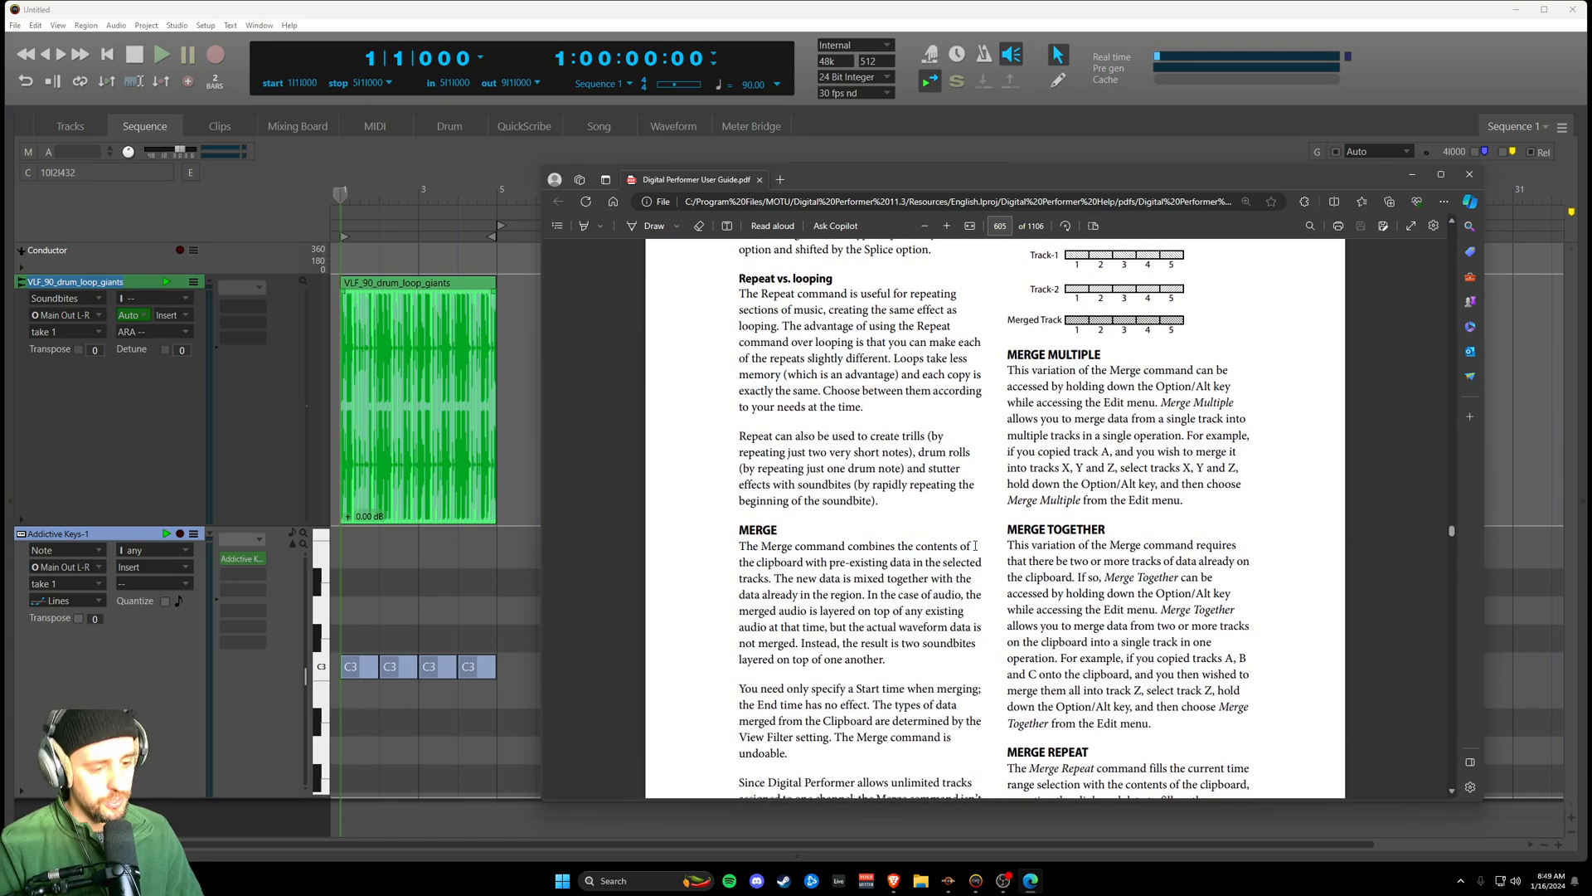
{"action": "scroll", "coordinate": [976, 545], "scroll_direction": "up", "scroll_amount": 3}
{"action": "scroll", "coordinate": [984, 567], "scroll_direction": "down", "scroll_amount": 2}
{"action": "scroll", "coordinate": [986, 569], "scroll_direction": "up", "scroll_amount": 8}
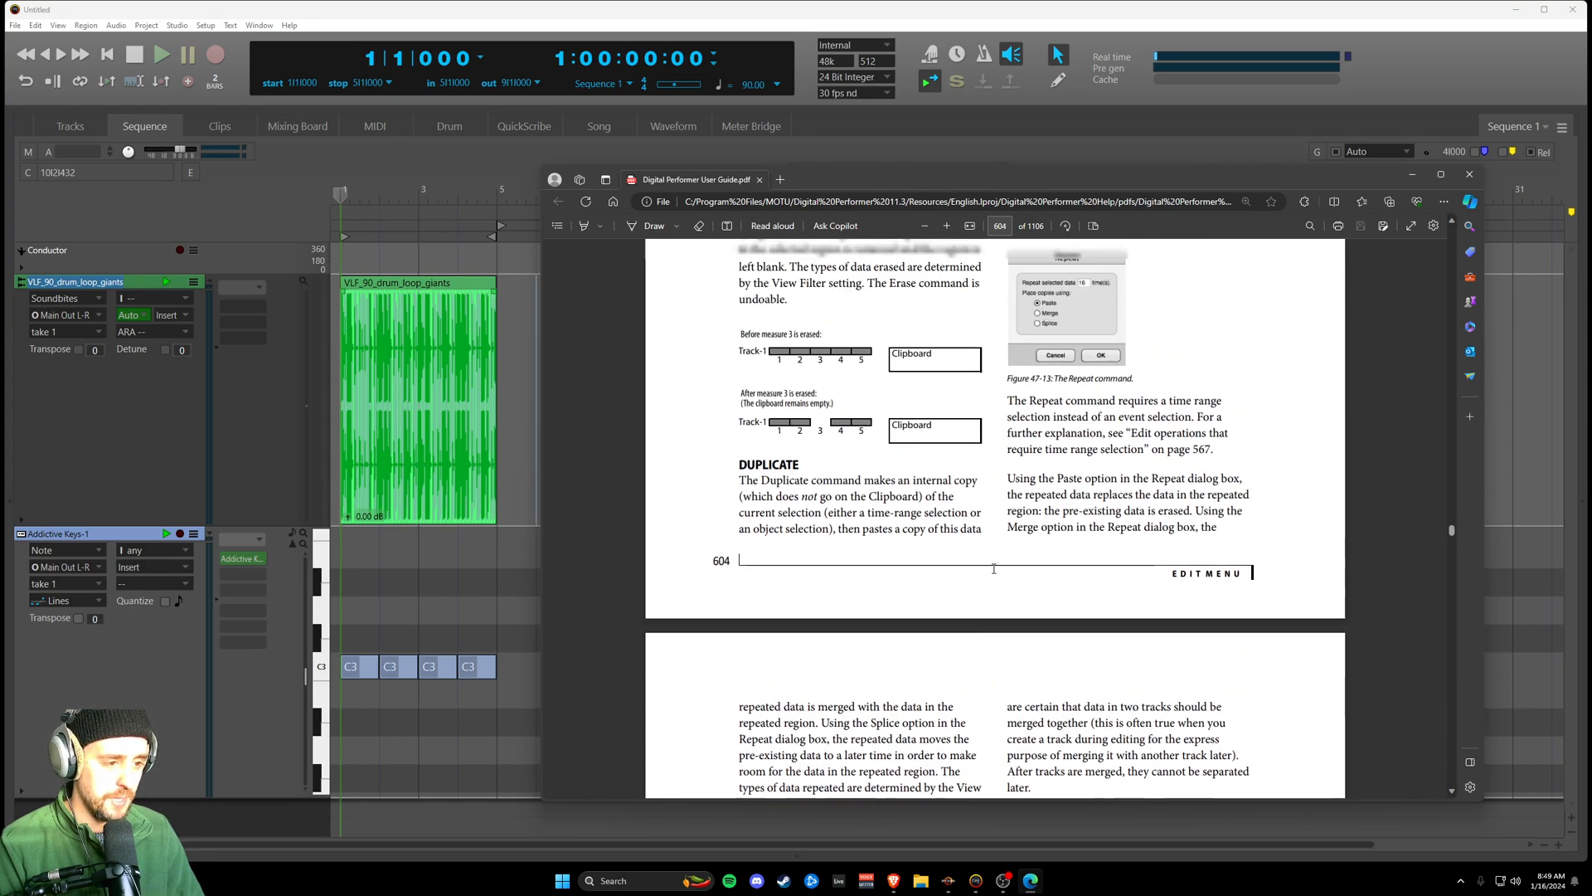
{"action": "scroll", "coordinate": [994, 573], "scroll_direction": "down", "scroll_amount": 8}
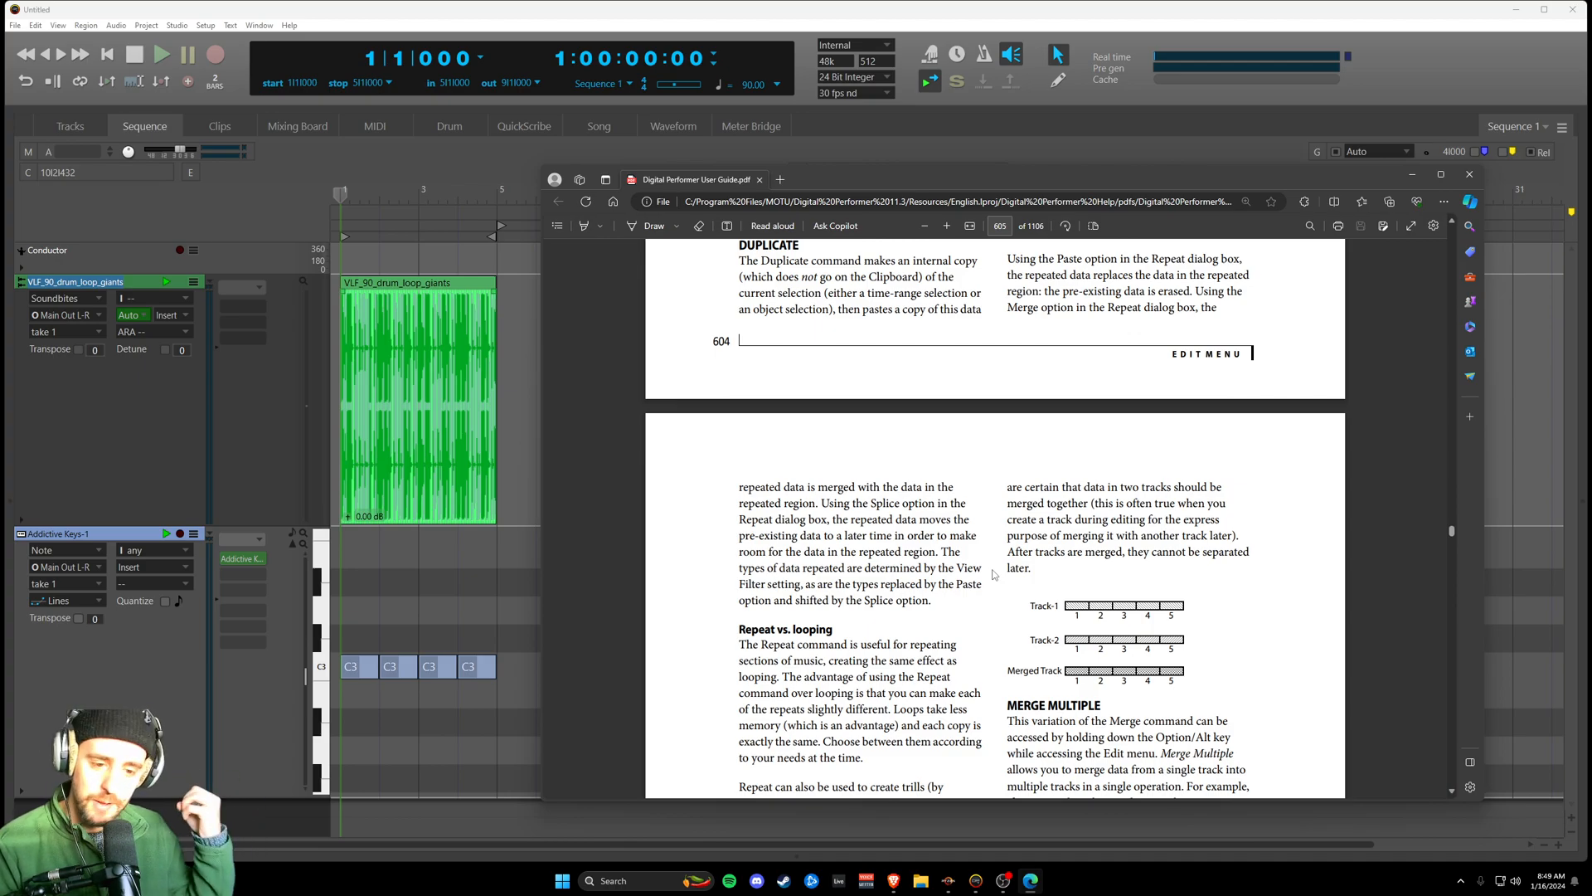
{"action": "scroll", "coordinate": [1061, 514], "scroll_direction": "up", "scroll_amount": 2}
{"action": "scroll", "coordinate": [1061, 514], "scroll_direction": "up", "scroll_amount": 2}
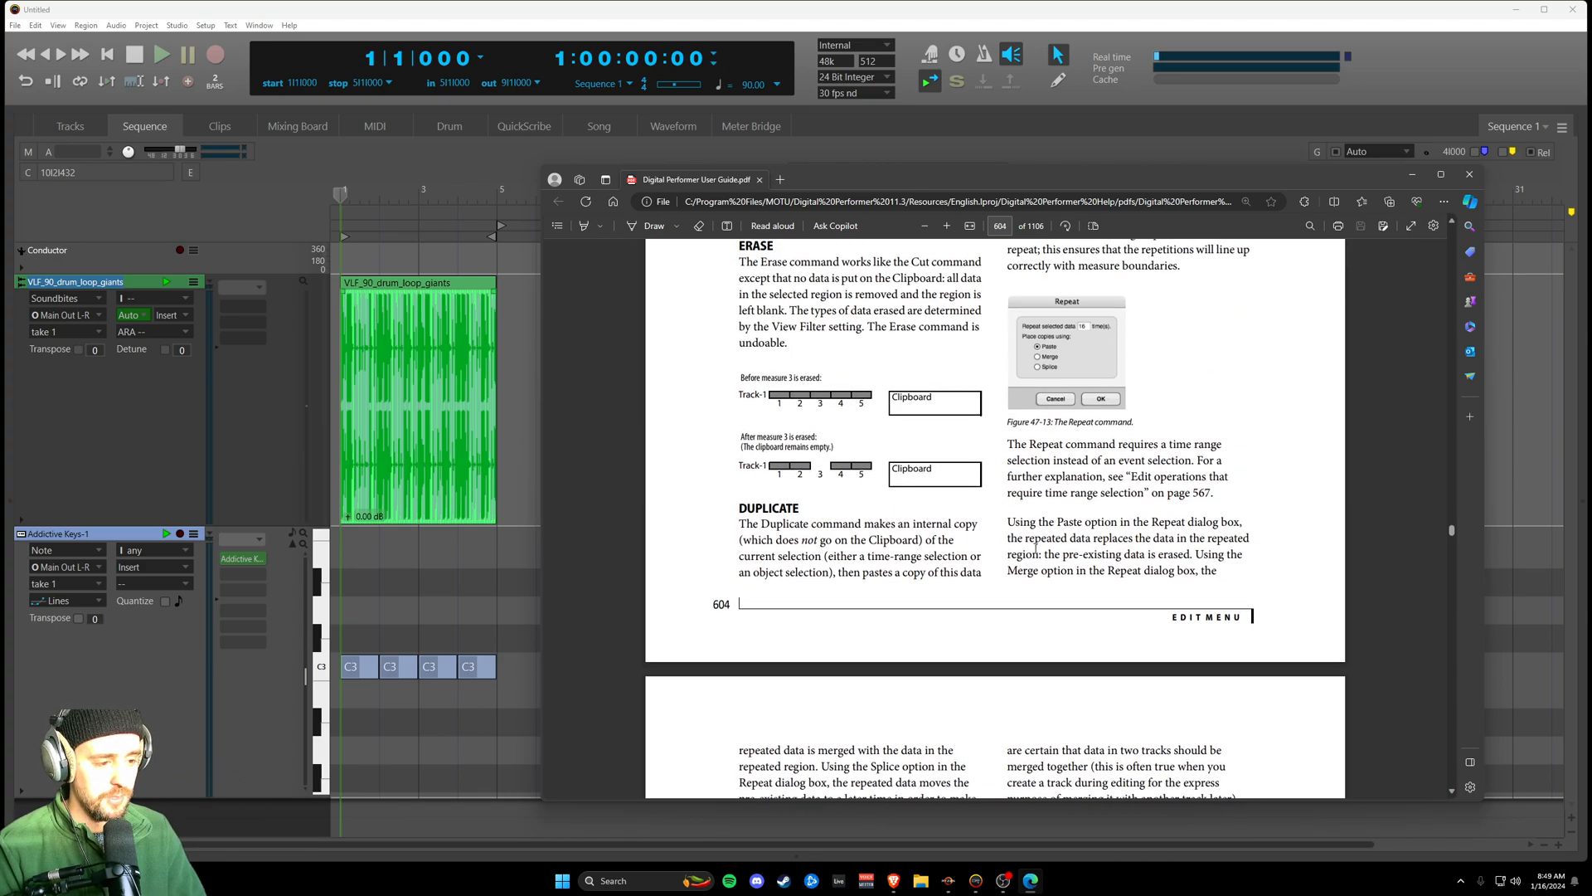
{"action": "scroll", "coordinate": [1028, 549], "scroll_direction": "up", "scroll_amount": 4}
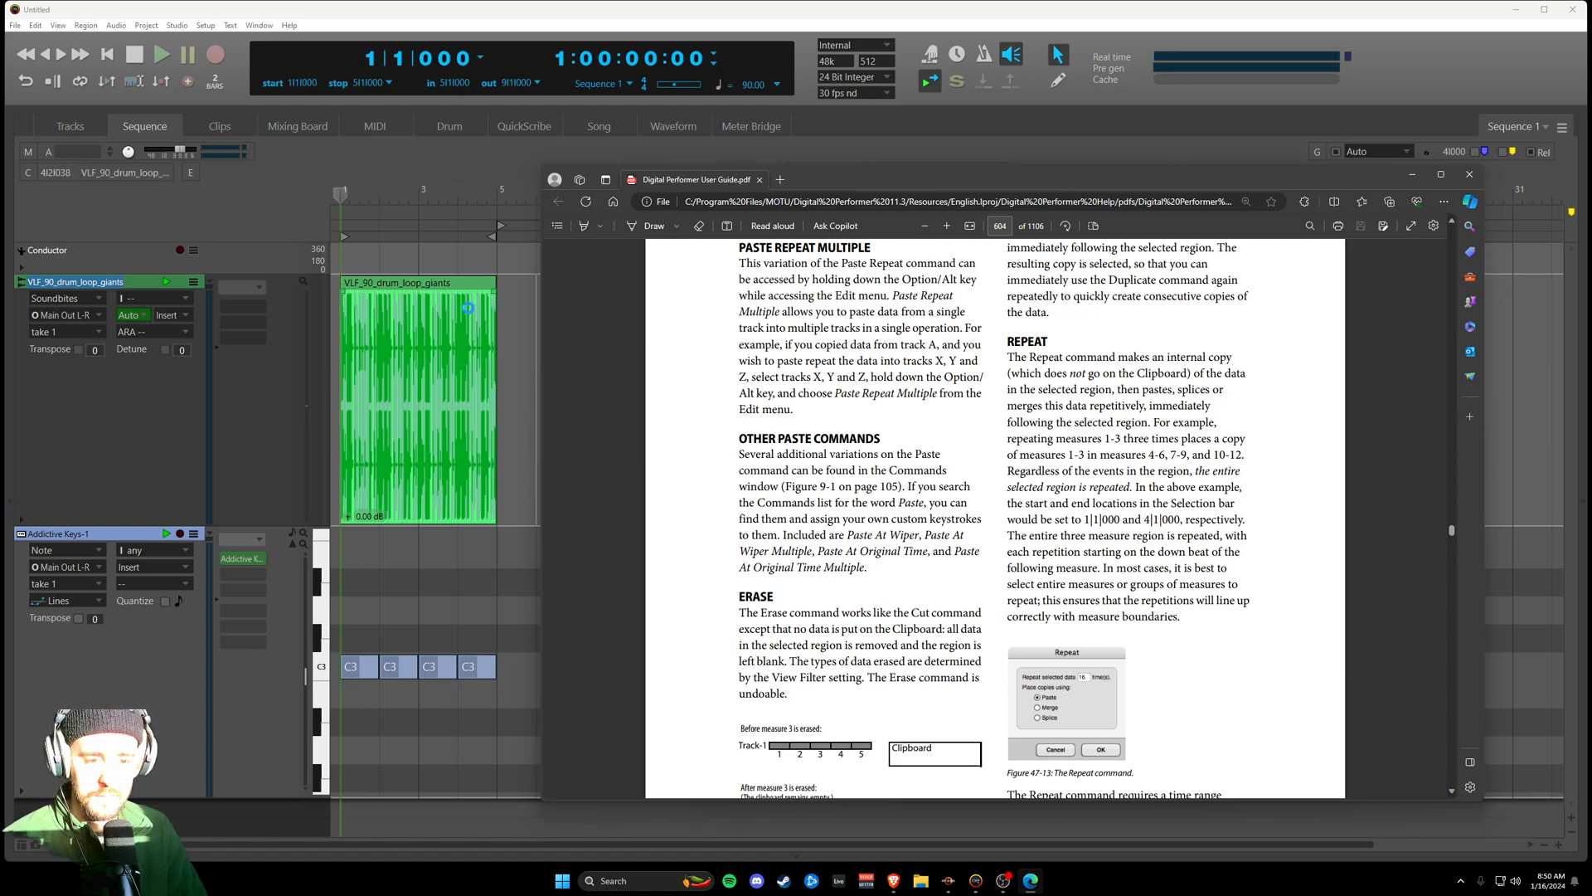
- Switch back to Digital Performer and move the drum loop soundbite to measure 6 and back to measure 1
{"action": "key", "text": "alt+Tab"}
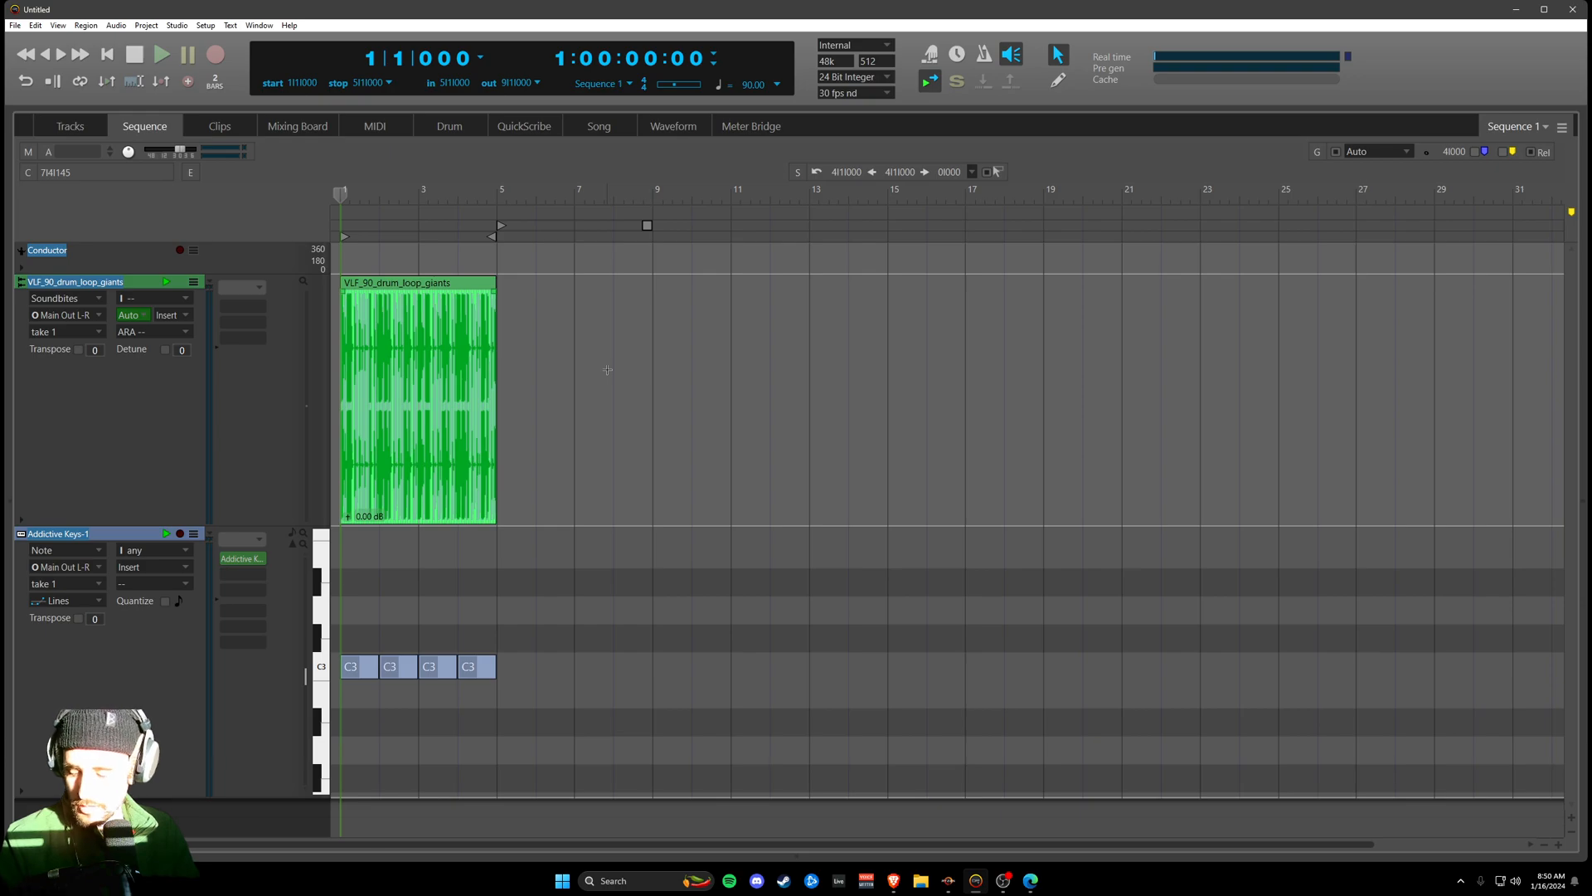
{"action": "left_click", "coordinate": [442, 330]}
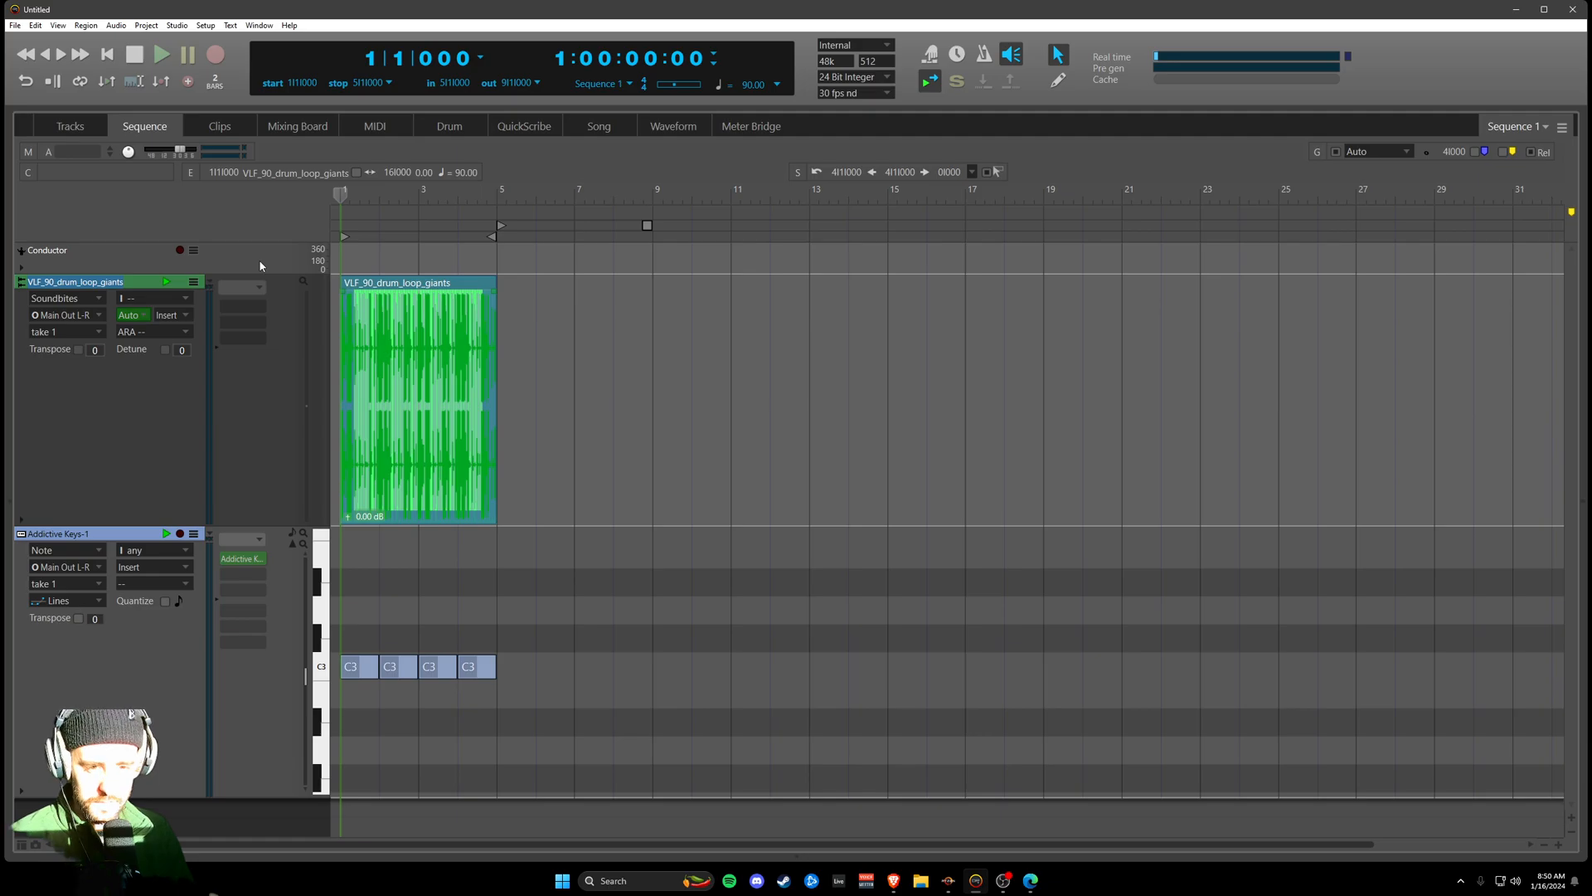
{"action": "left_click_drag", "start_coordinate": [414, 348], "coordinate": [610, 346]}
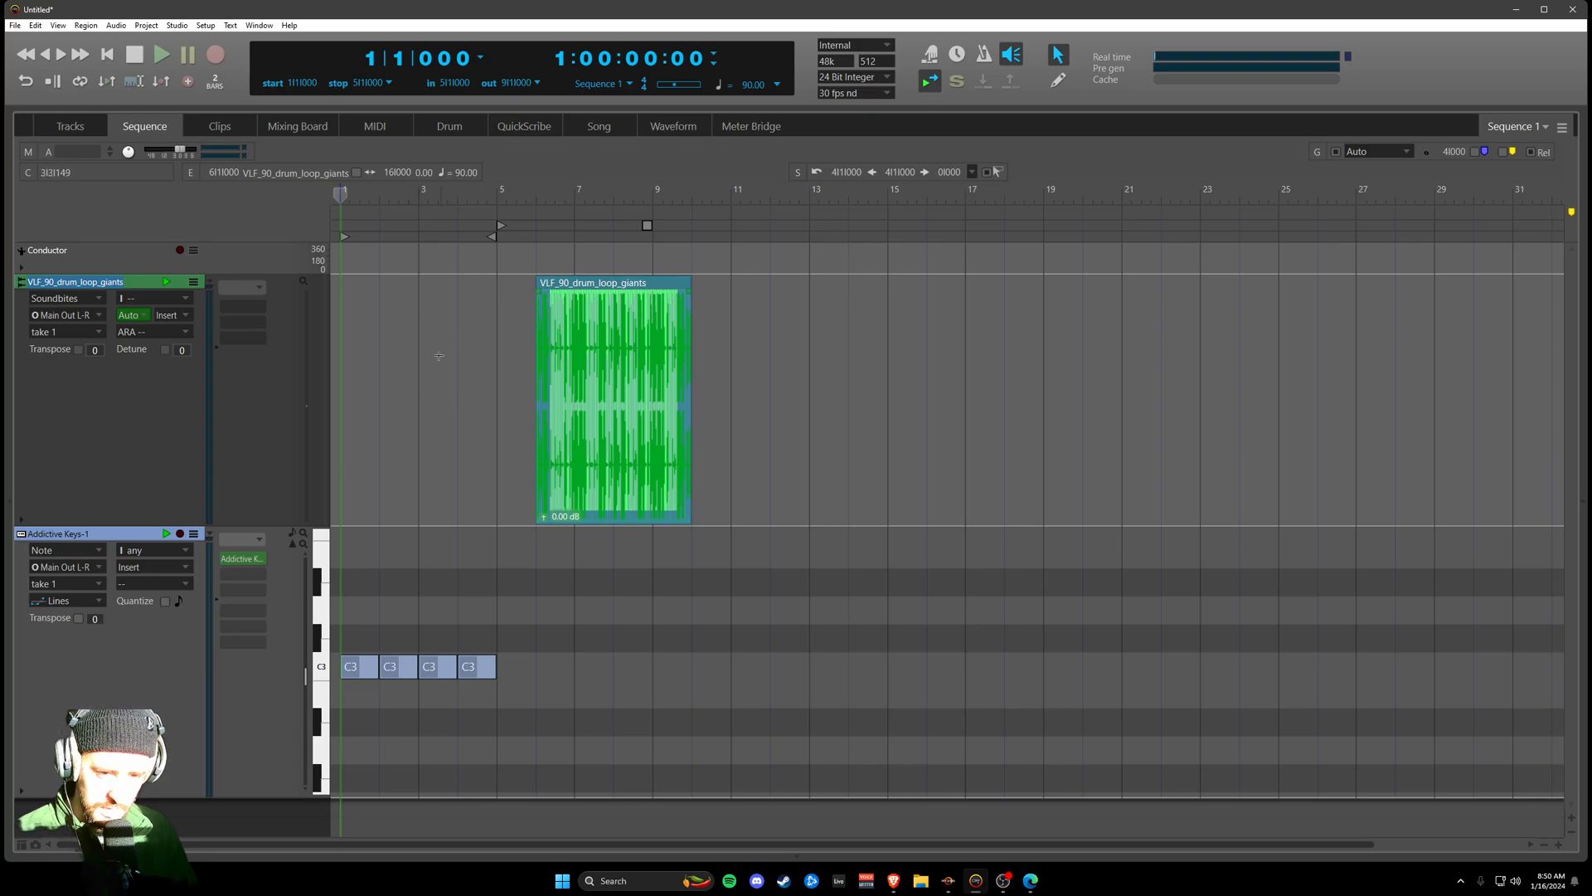
{"action": "left_click_drag", "start_coordinate": [582, 368], "coordinate": [386, 363]}
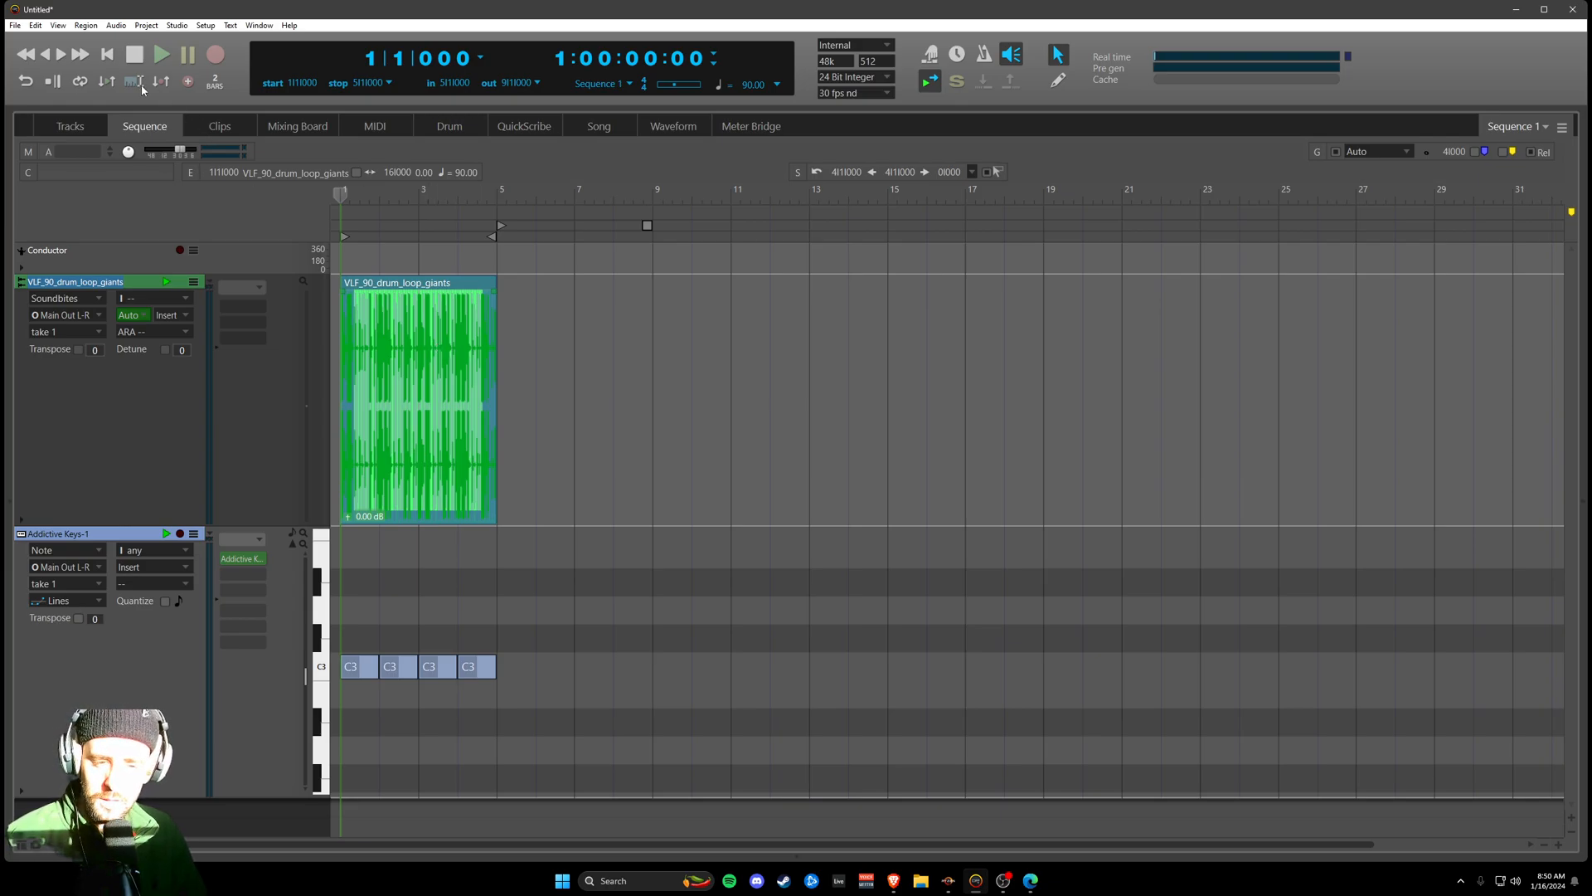
- Repeat the selected drum loop soundbite 1 time, placing the copy with the Paste option
{"action": "left_click", "coordinate": [35, 25]}
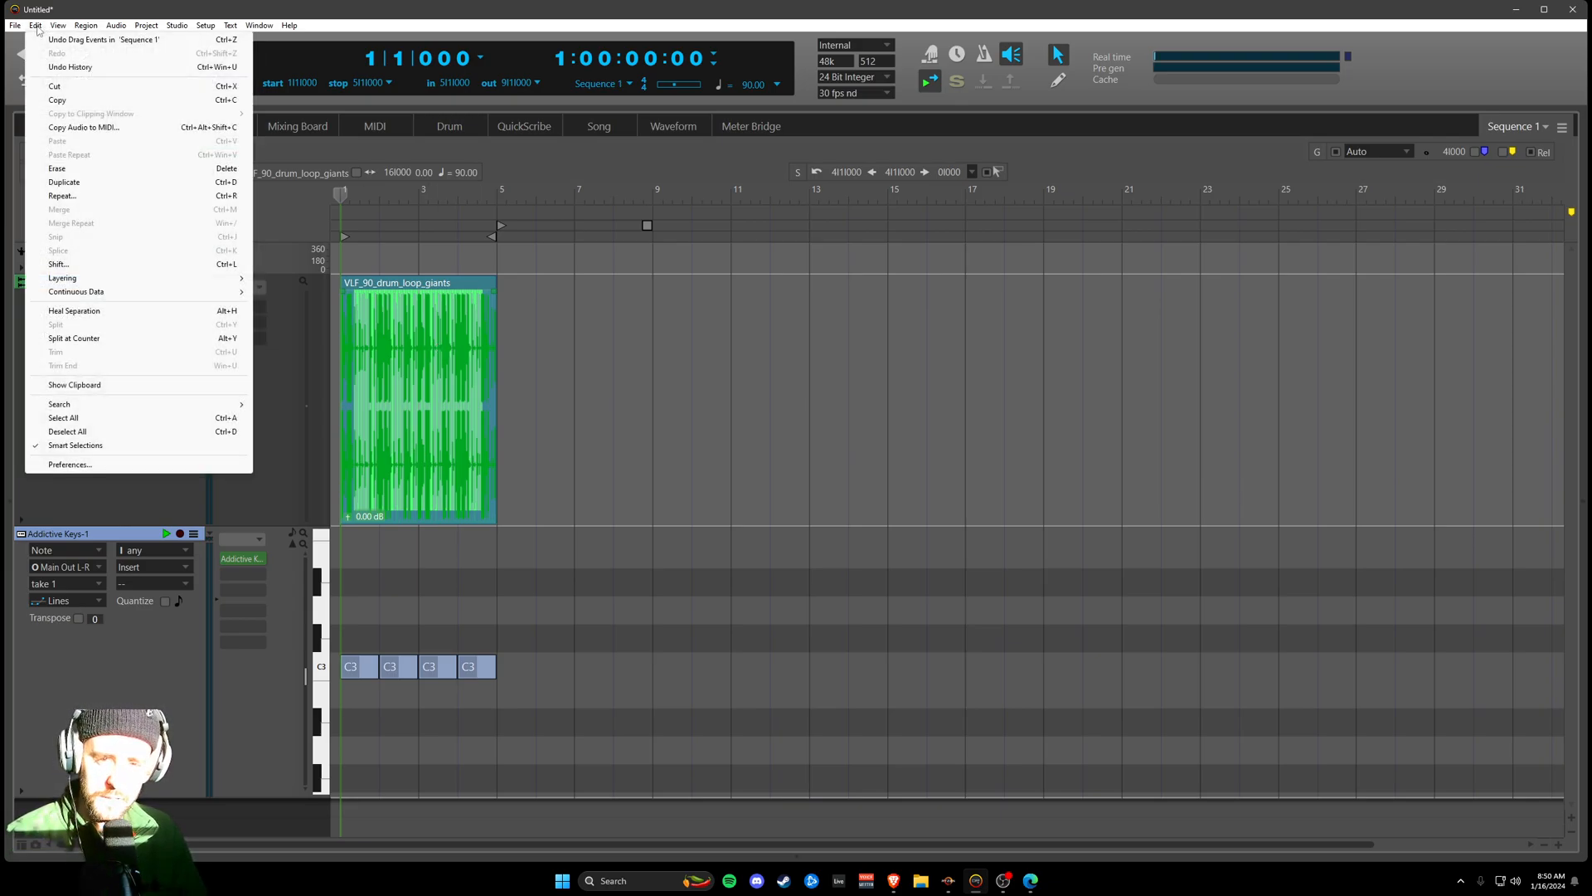
{"action": "left_click", "coordinate": [119, 197]}
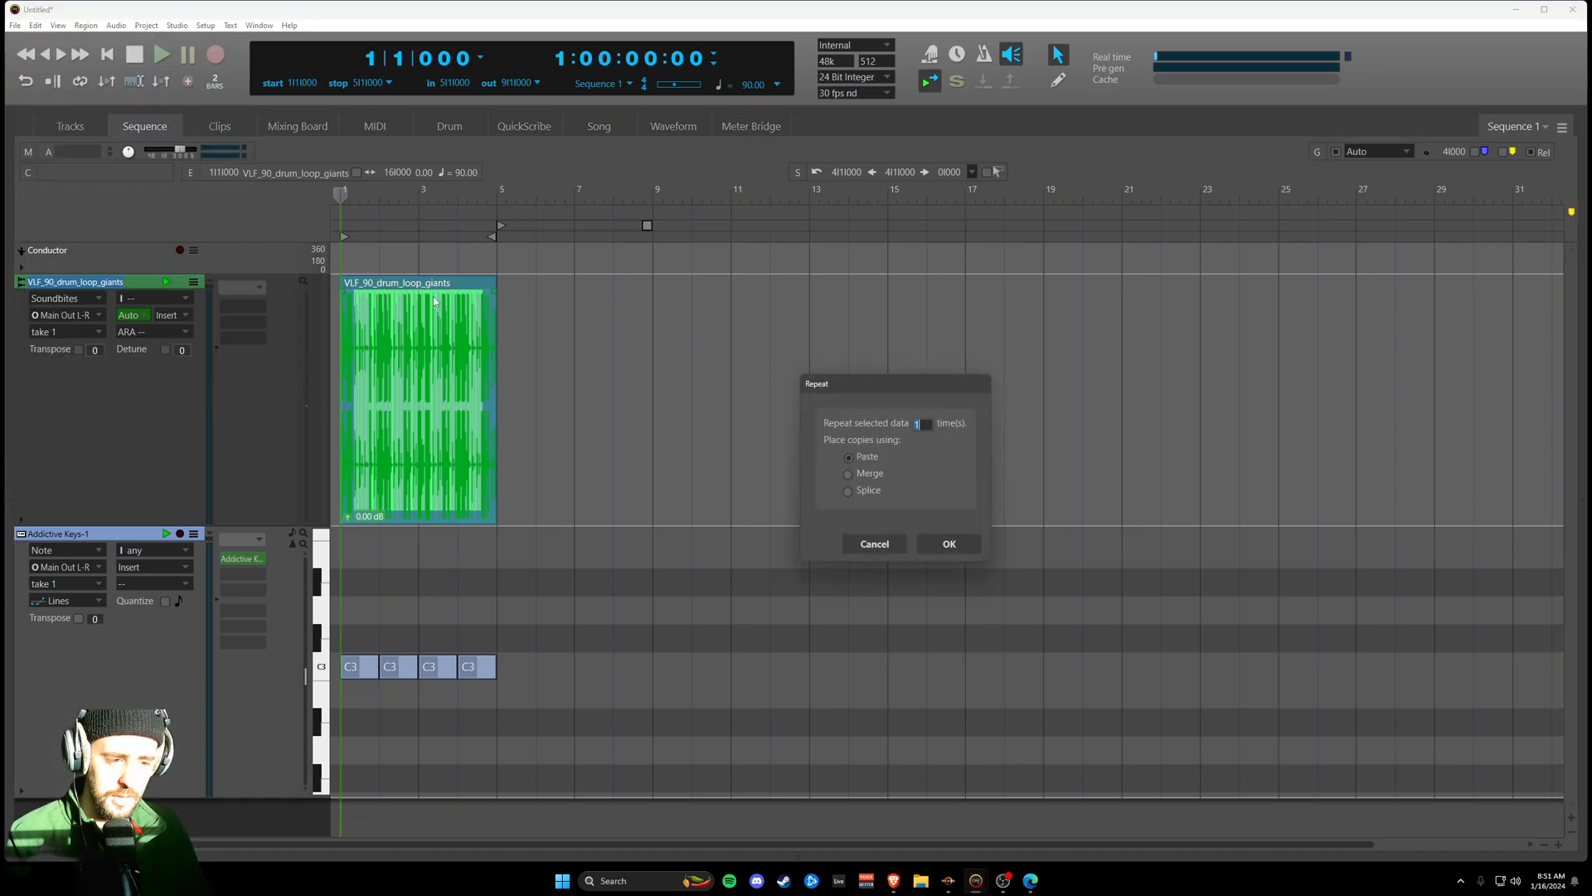
{"action": "left_click_drag", "start_coordinate": [870, 383], "coordinate": [806, 296]}
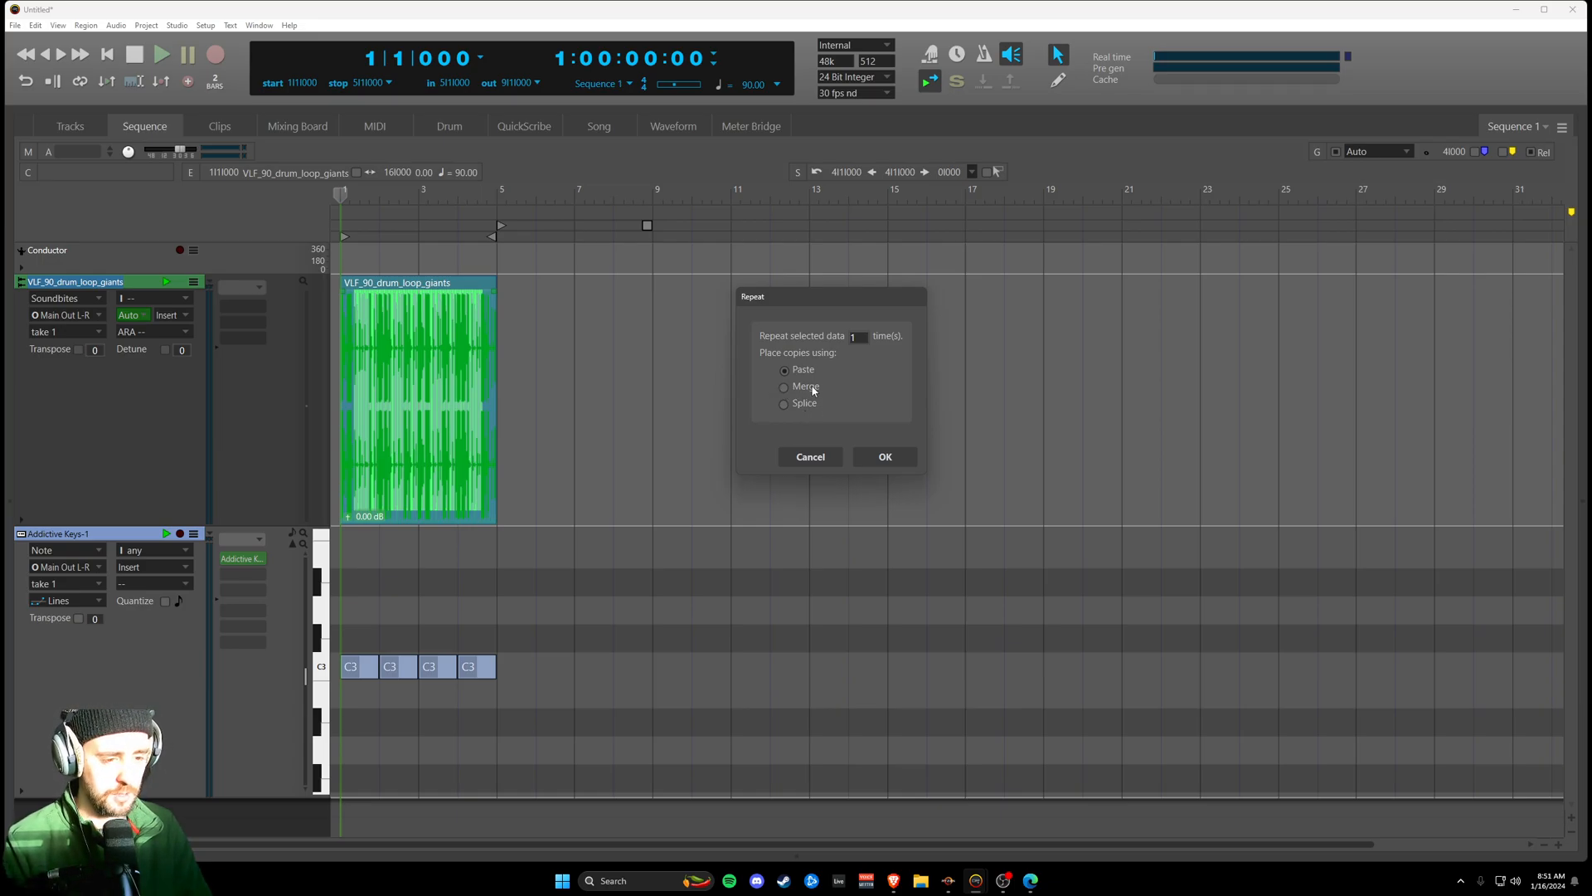
{"action": "left_click_drag", "start_coordinate": [837, 291], "coordinate": [836, 285]}
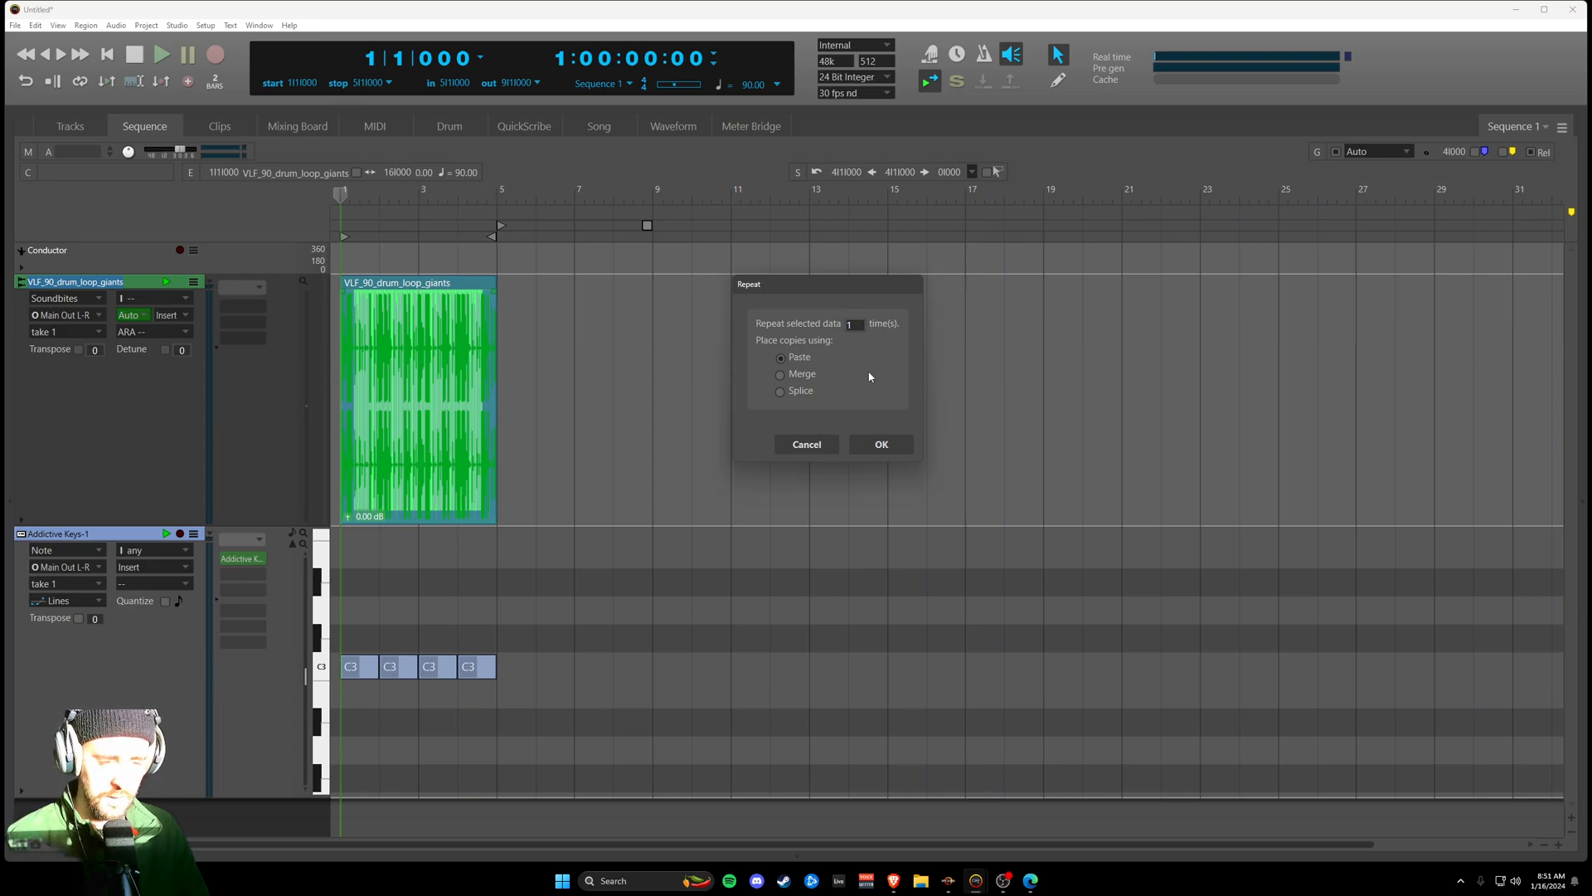
{"action": "left_click", "coordinate": [877, 443]}
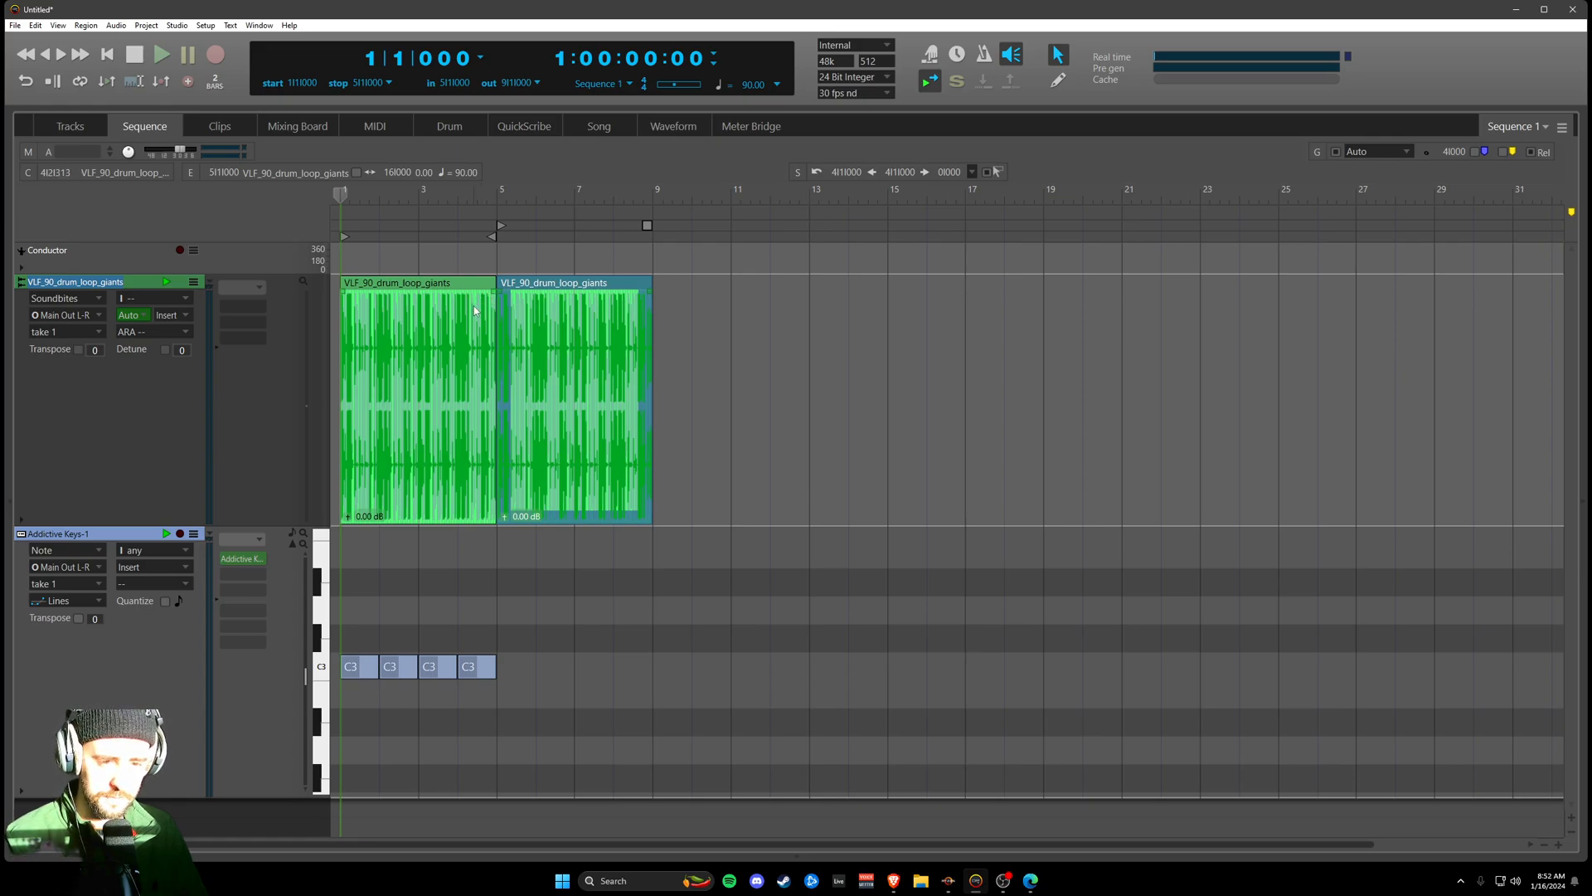
- Repeat the second drum loop soundbite 1 time with the Paste option, and undo that repeat
{"action": "key", "text": "shift+c"}
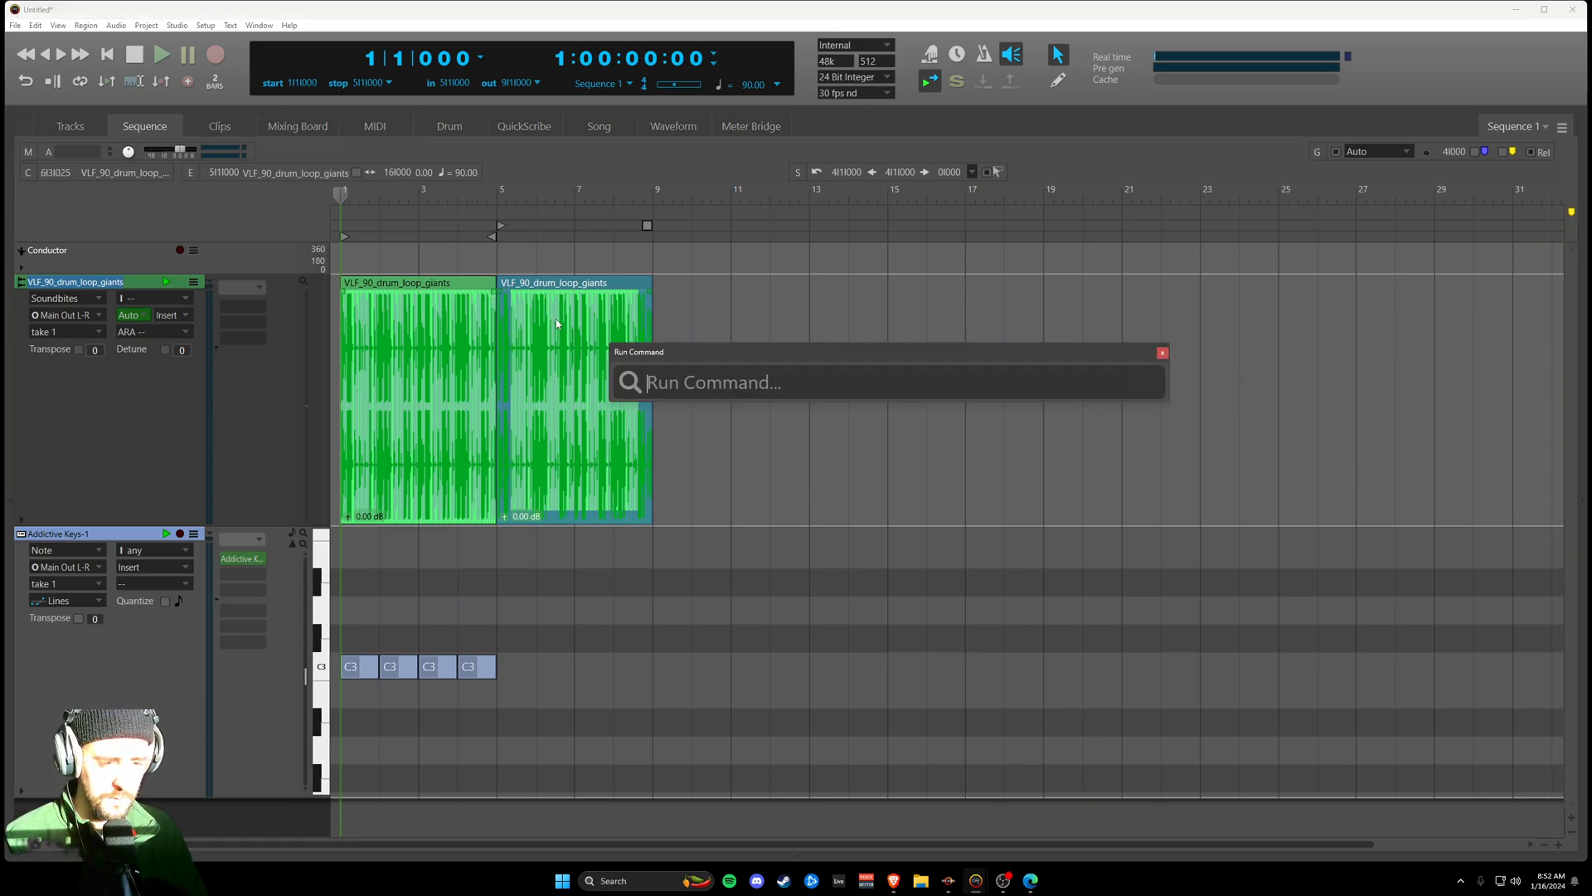
{"action": "key", "text": "Escape"}
{"action": "left_click", "coordinate": [35, 25]}
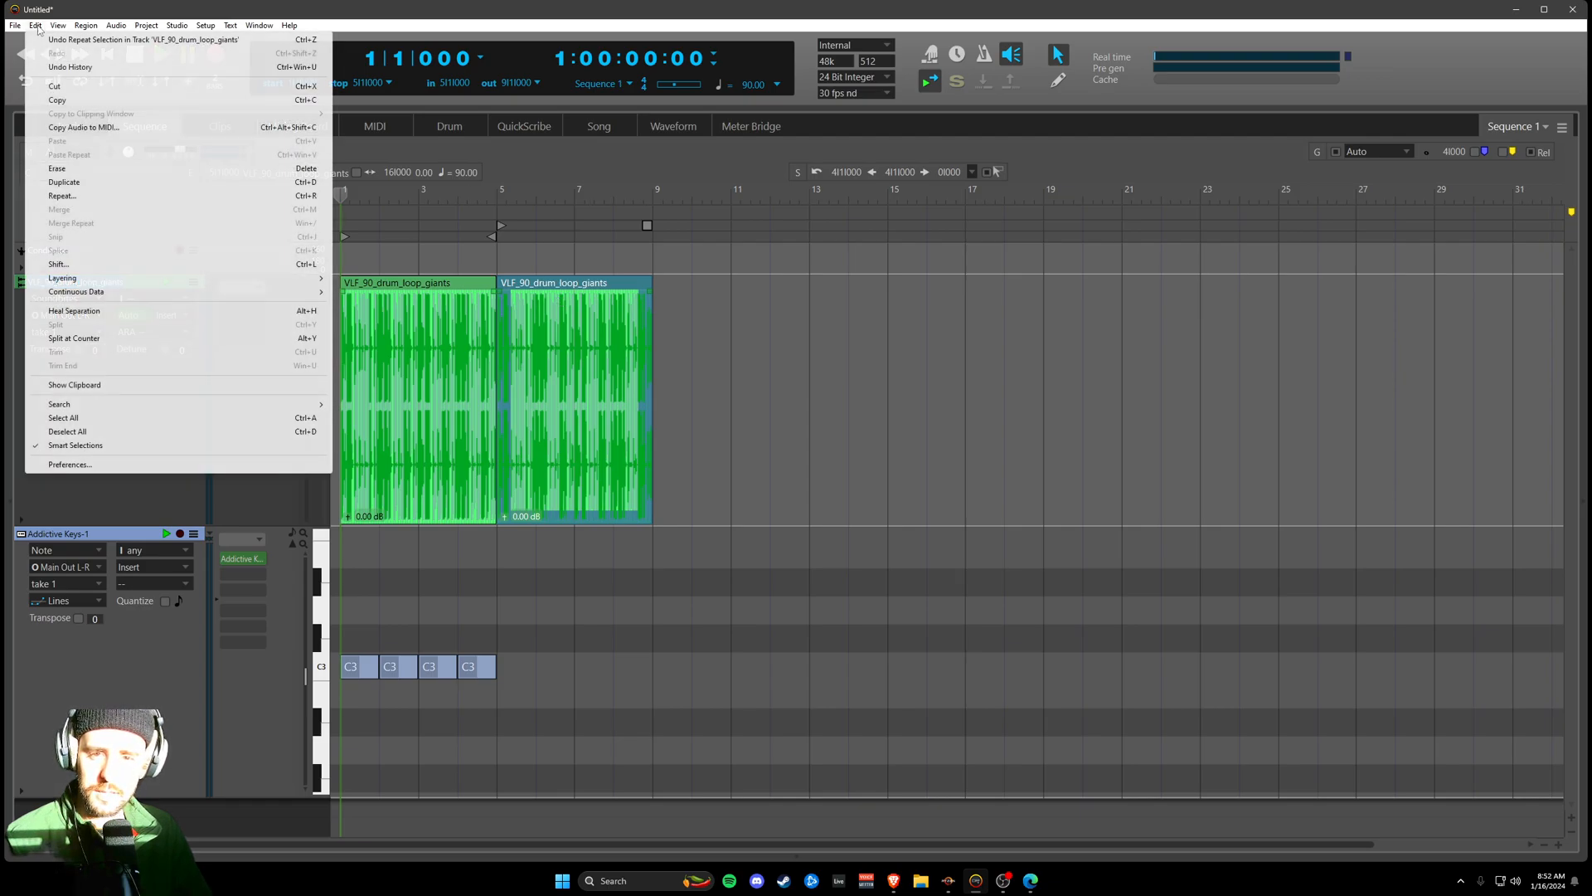
{"action": "left_click", "coordinate": [62, 196]}
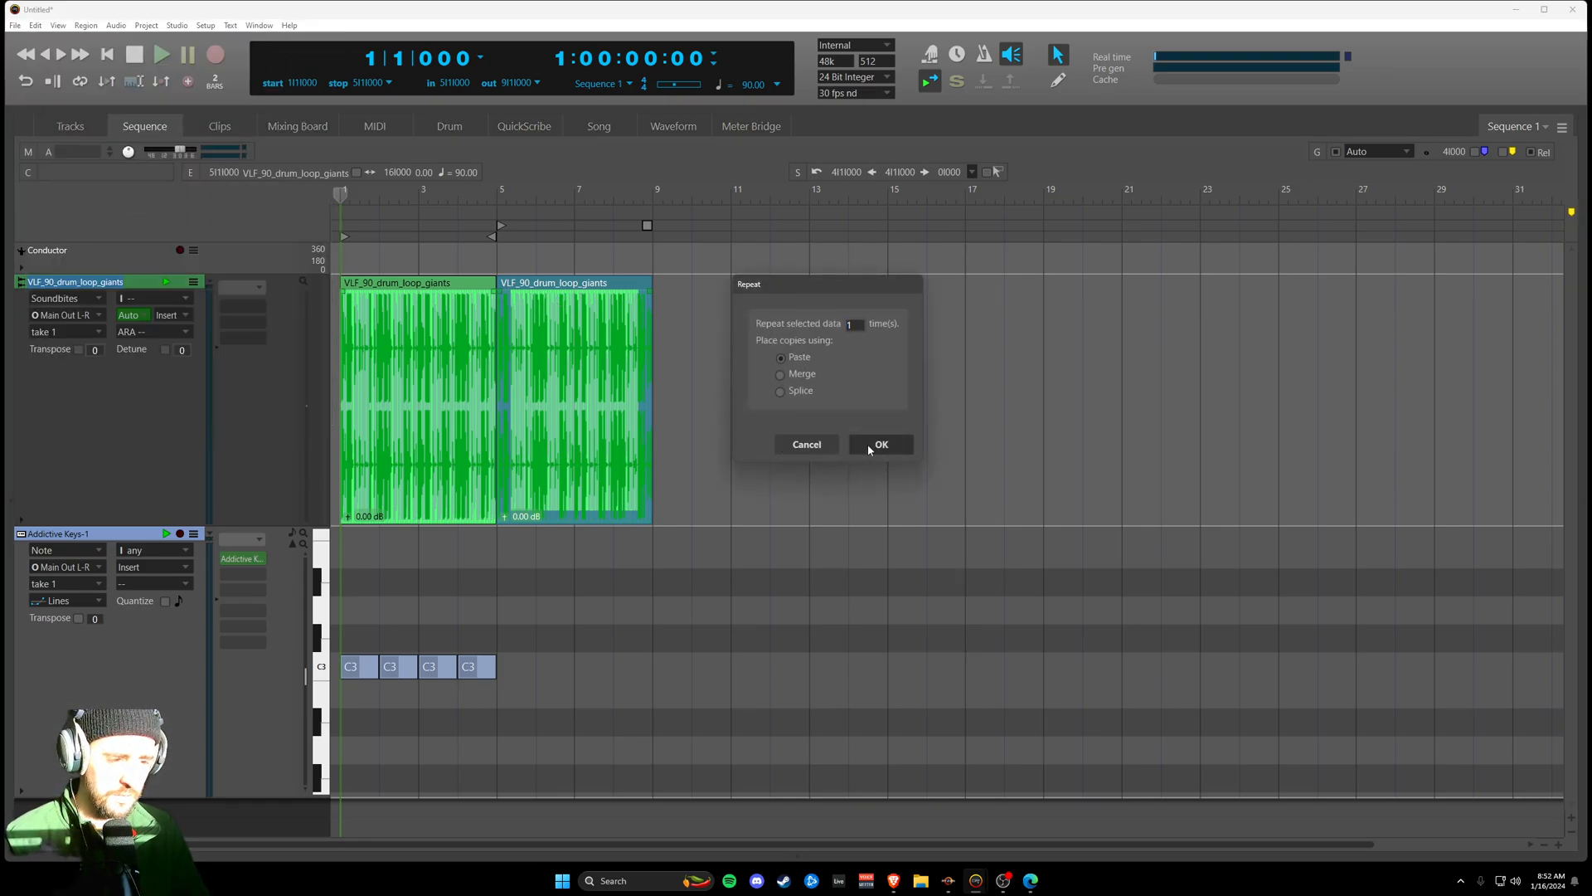
{"action": "left_click", "coordinate": [867, 444]}
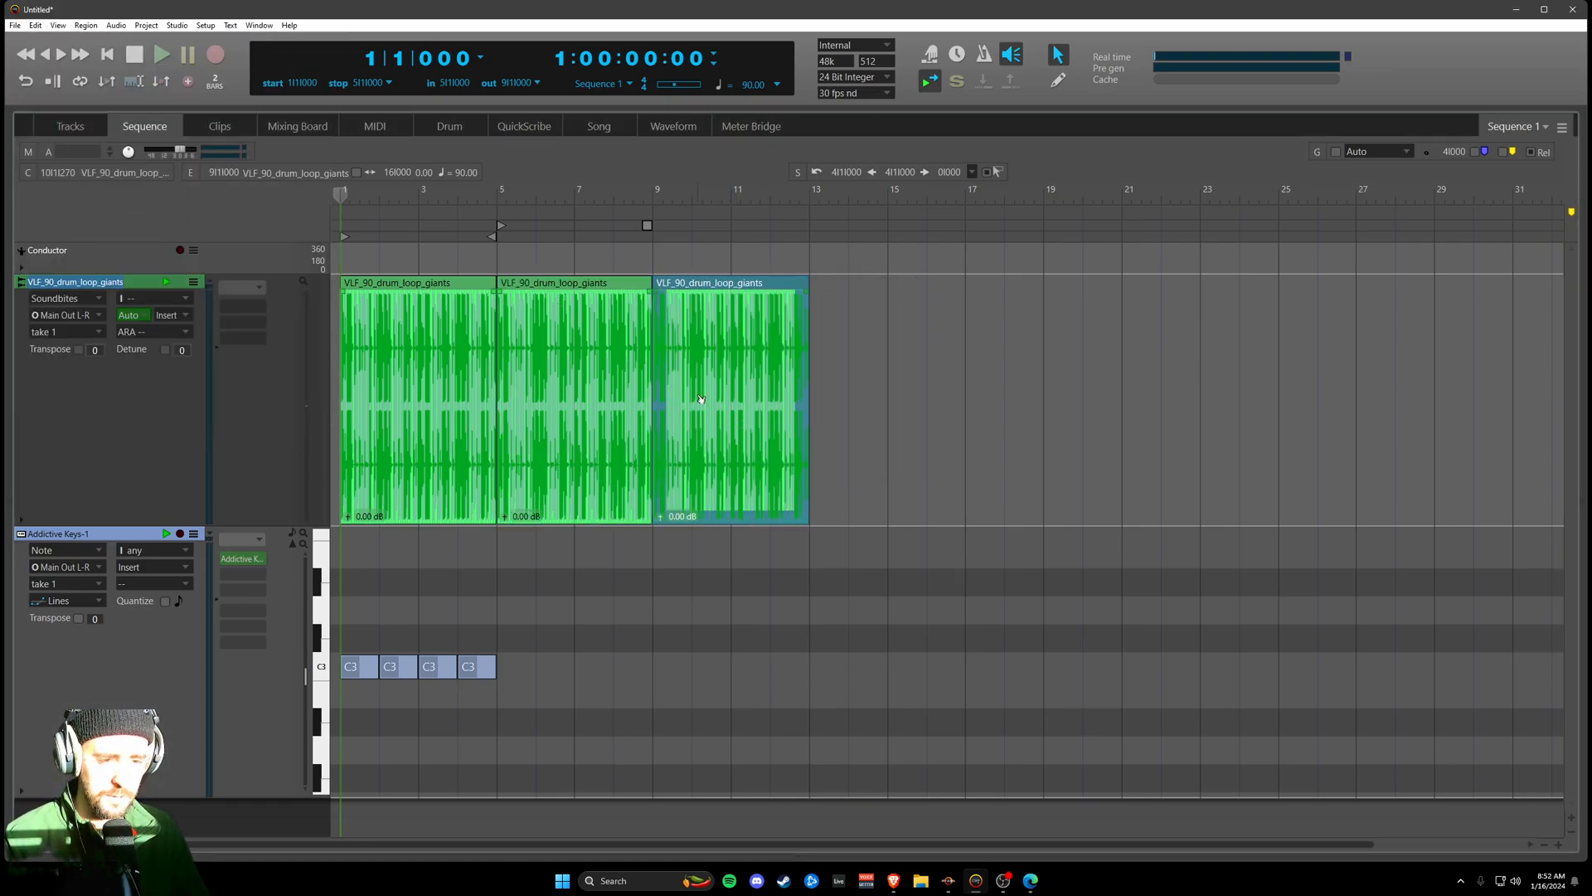
{"action": "key", "text": "ctrl+z"}
- Repeat the second drum loop soundbite 4 times with the Paste option, and select only the last copy
{"action": "left_click", "coordinate": [35, 25]}
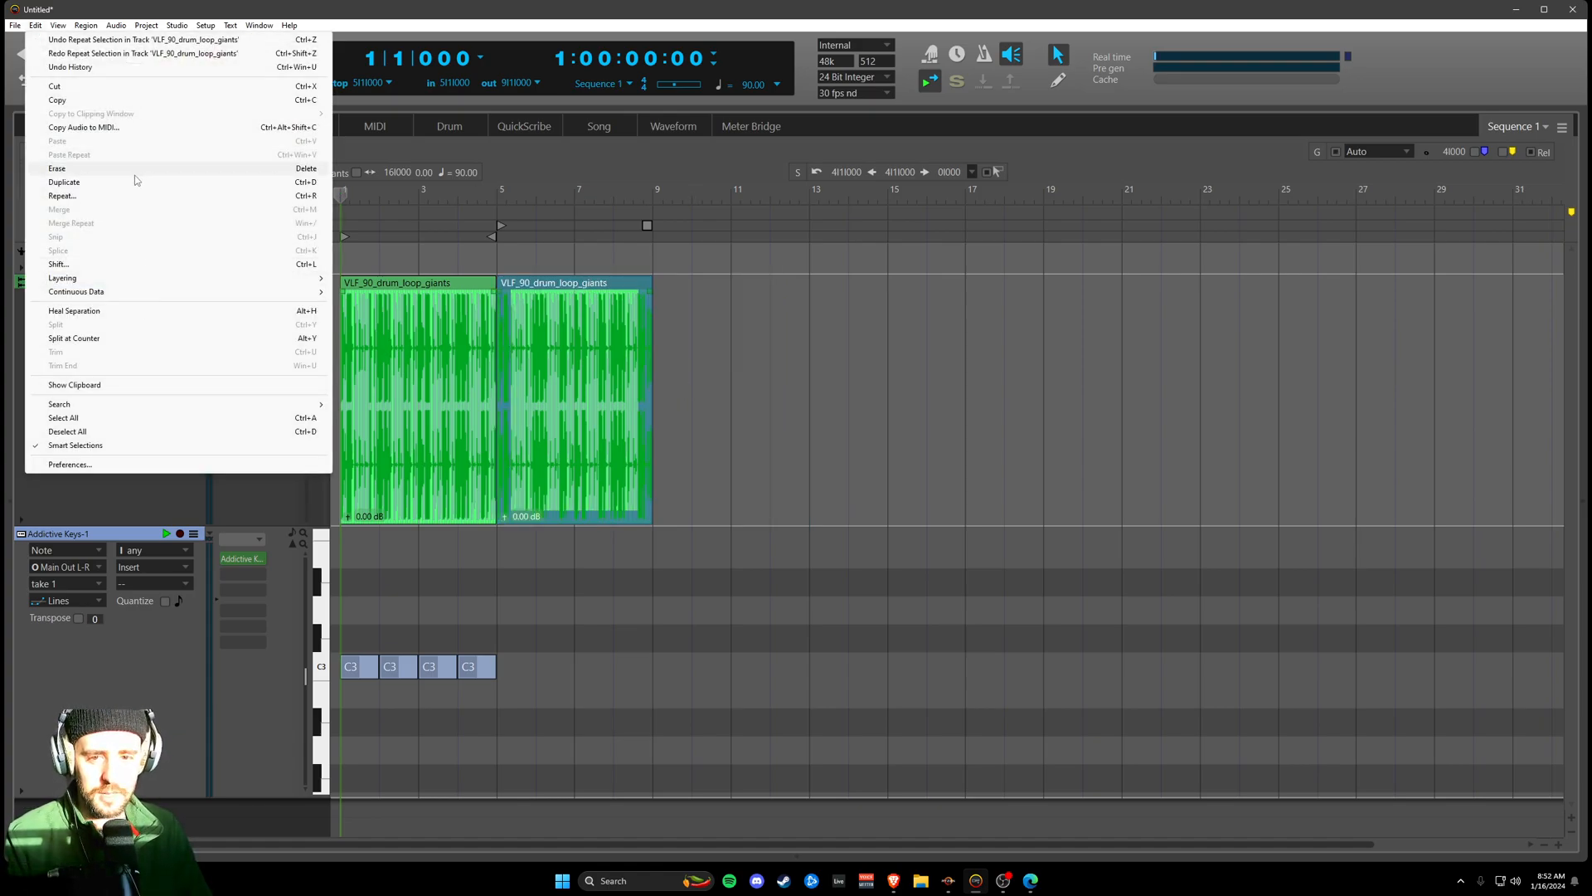
{"action": "left_click", "coordinate": [128, 196]}
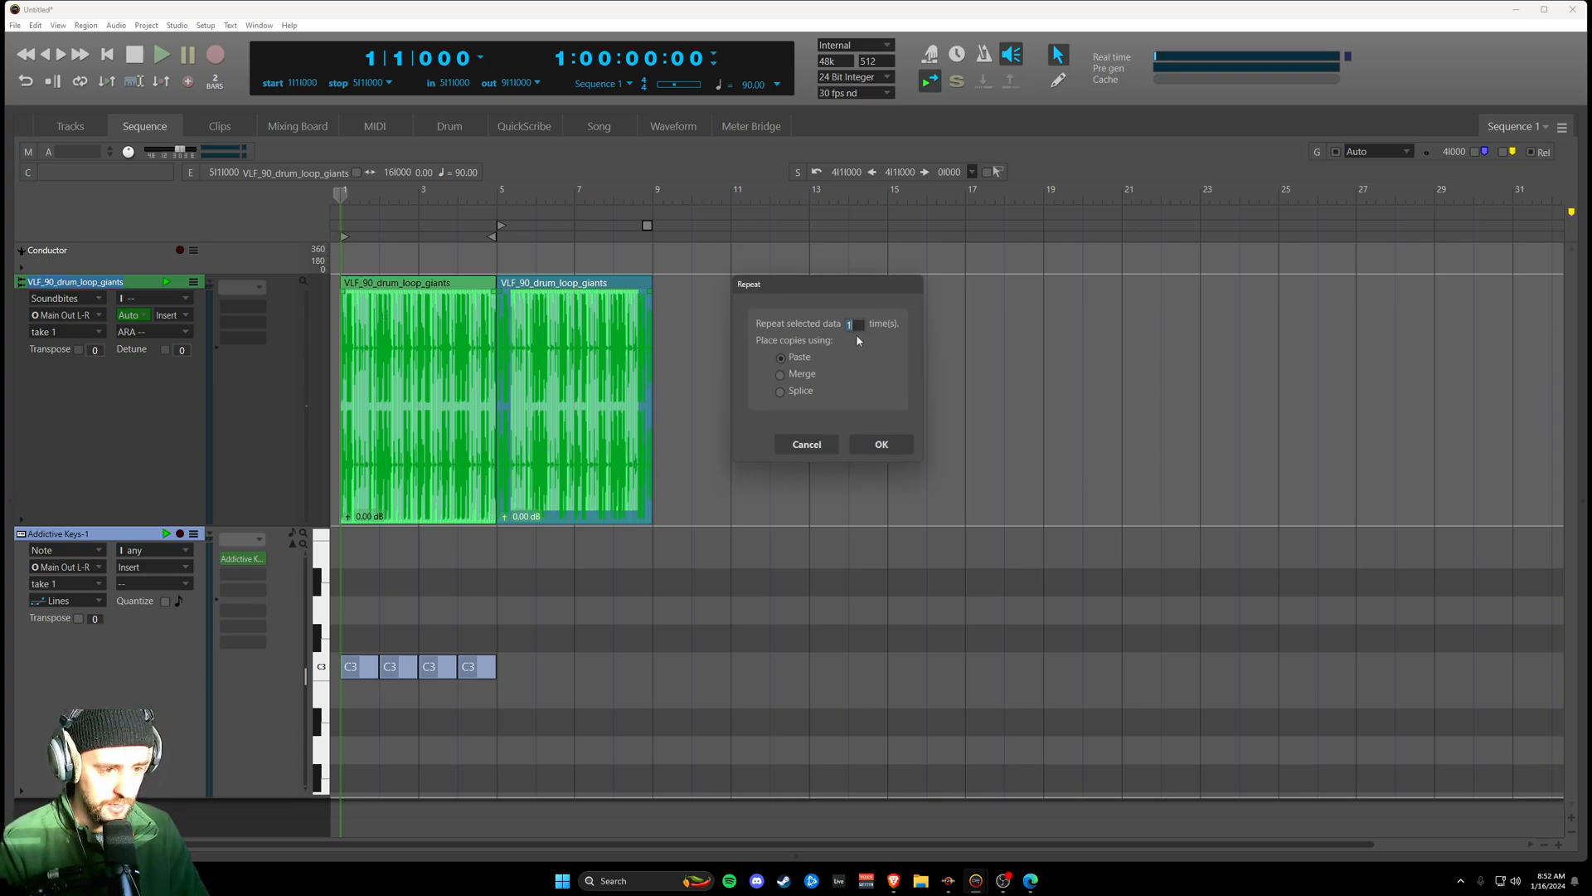
{"action": "left_click", "coordinate": [879, 441]}
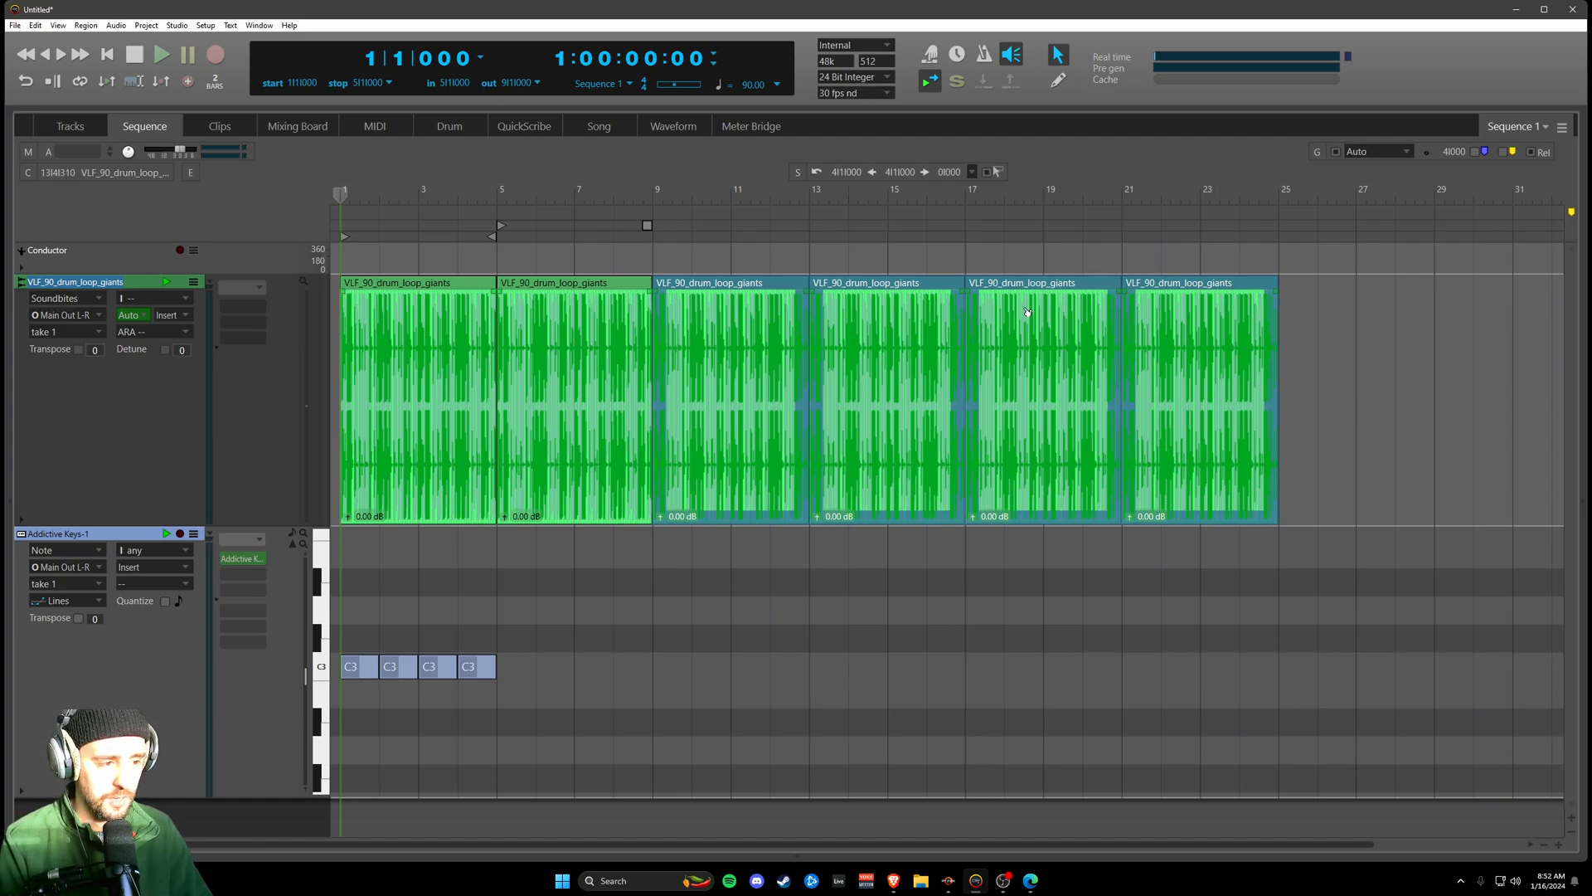
{"action": "left_click", "coordinate": [1306, 329]}
{"action": "left_click", "coordinate": [1264, 331]}
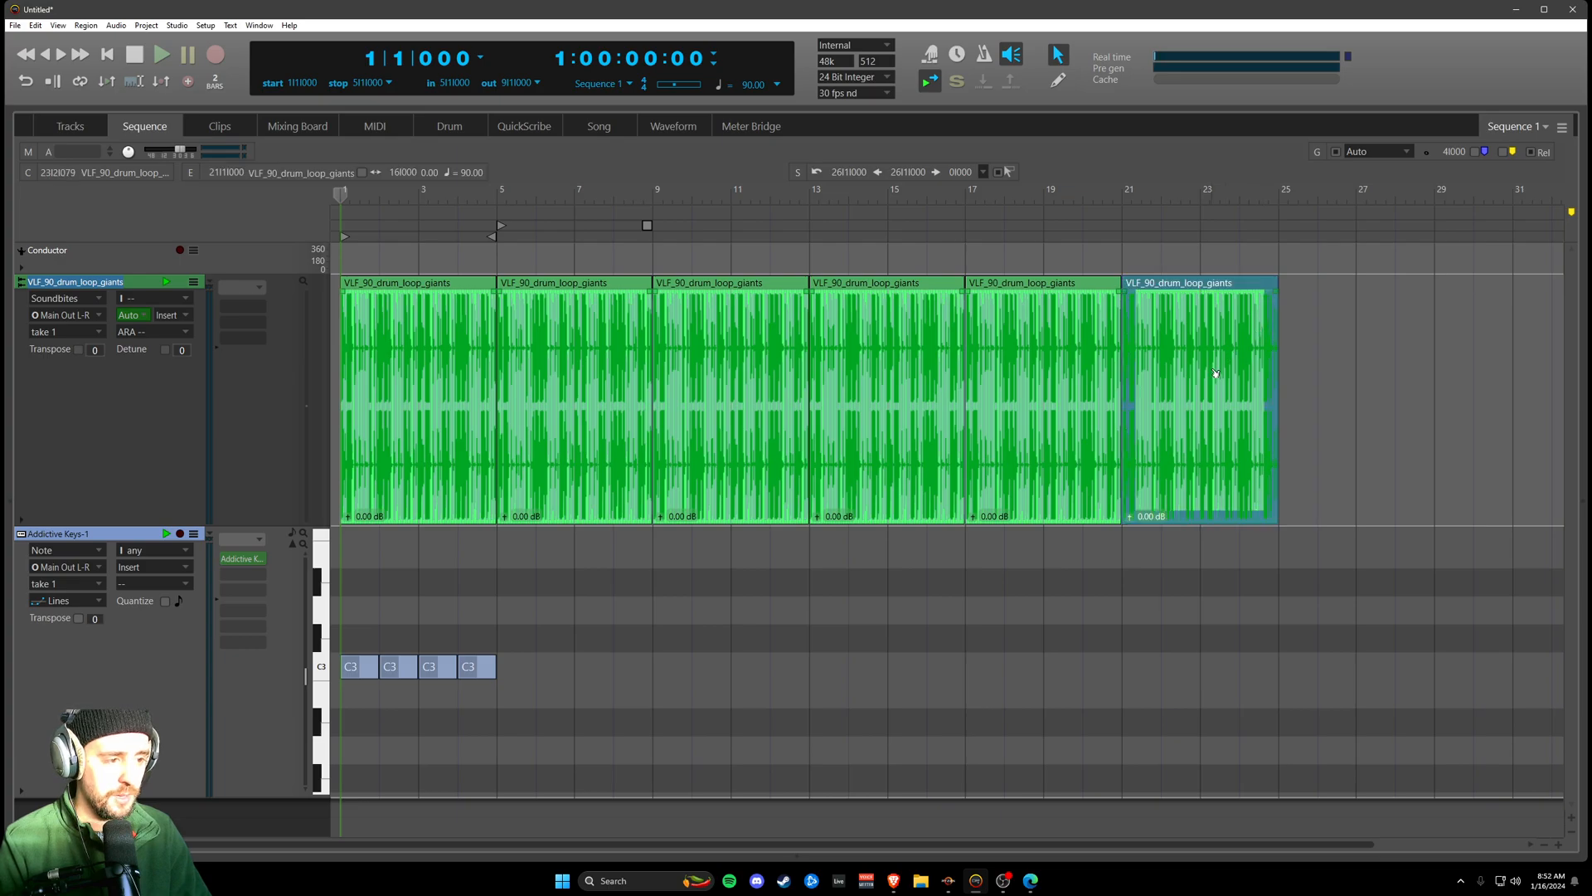
- Play the repeated drum loop from measure 13 to hear the start of that copy, and stop playback
{"action": "left_click", "coordinate": [806, 195]}
{"action": "key", "text": "space"}
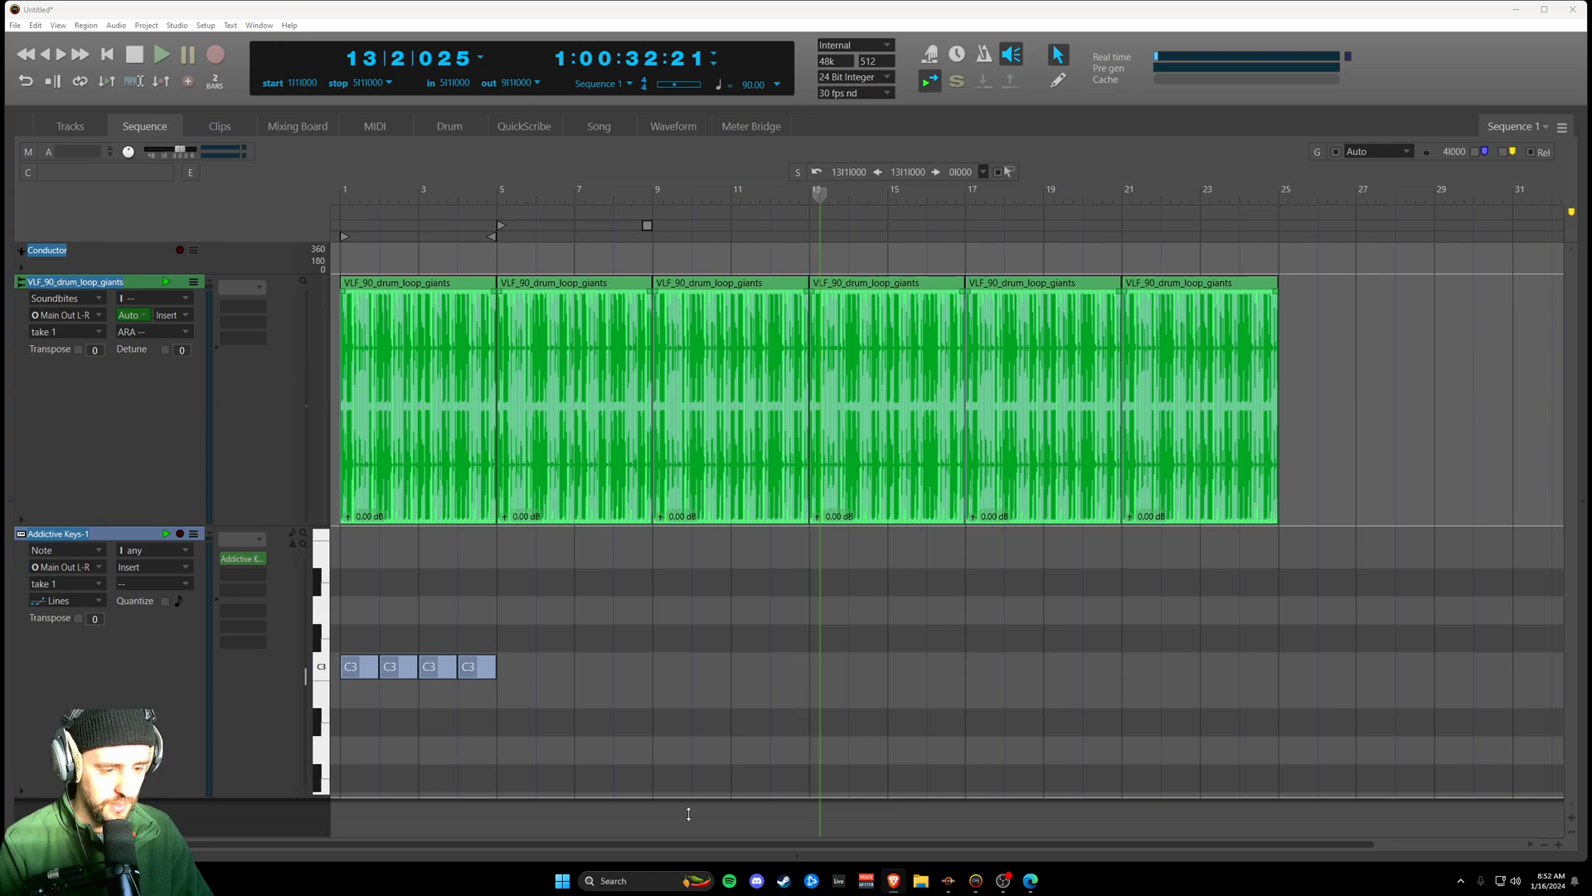
{"action": "left_click", "coordinate": [810, 193]}
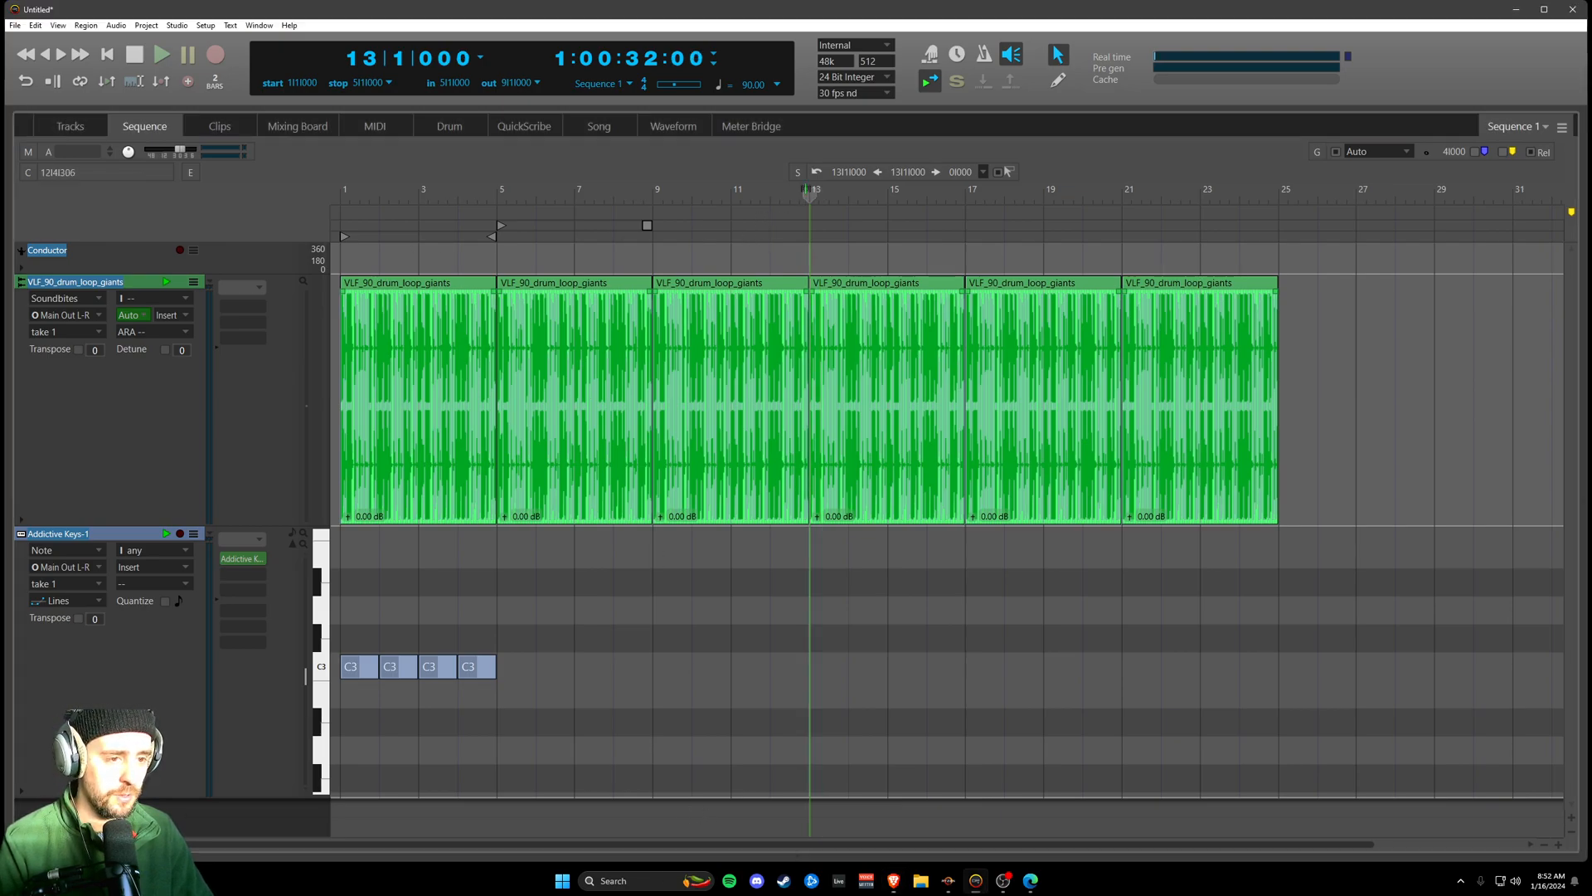
{"action": "key", "text": "space"}
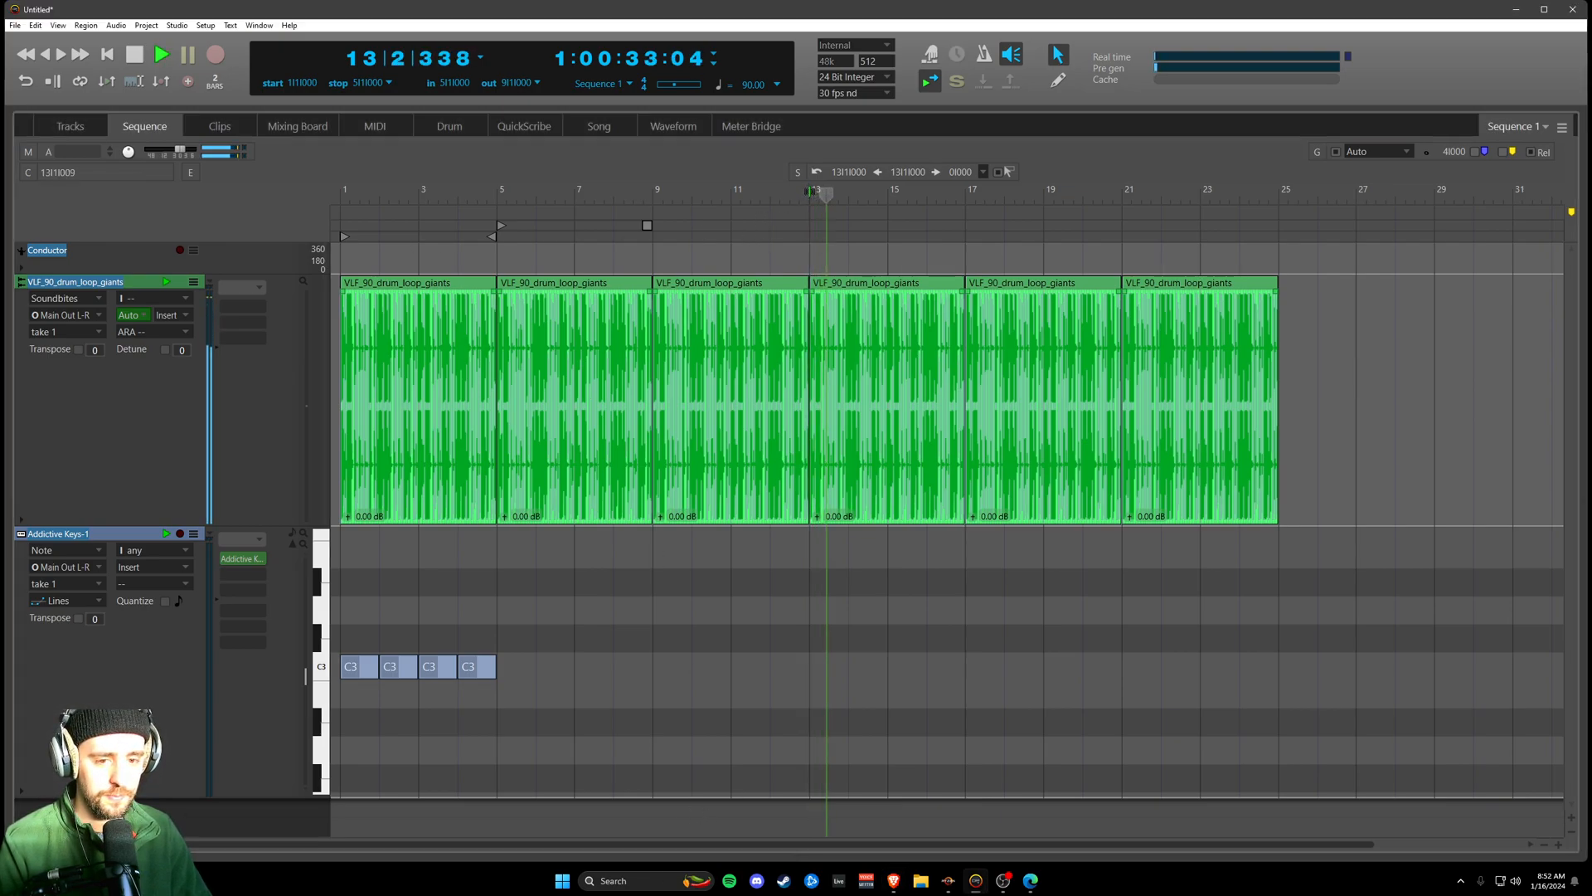
{"action": "key", "text": "space"}
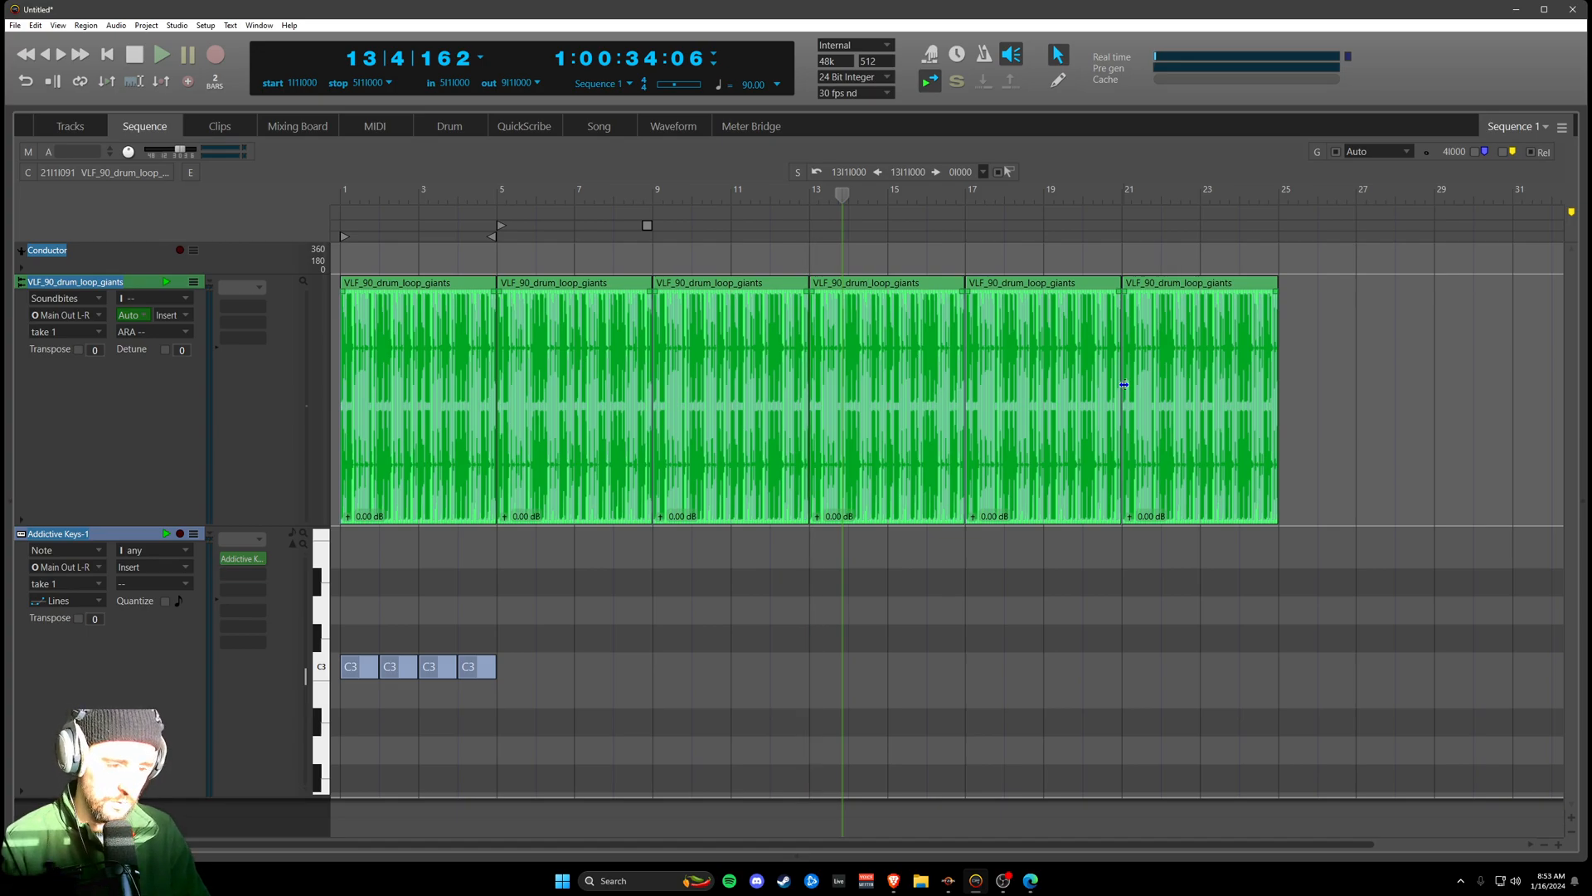
- Undo both Repeat operations on the drum loop track, keeping only the soundbite at measure 1
{"action": "key", "text": "ctrl+z"}
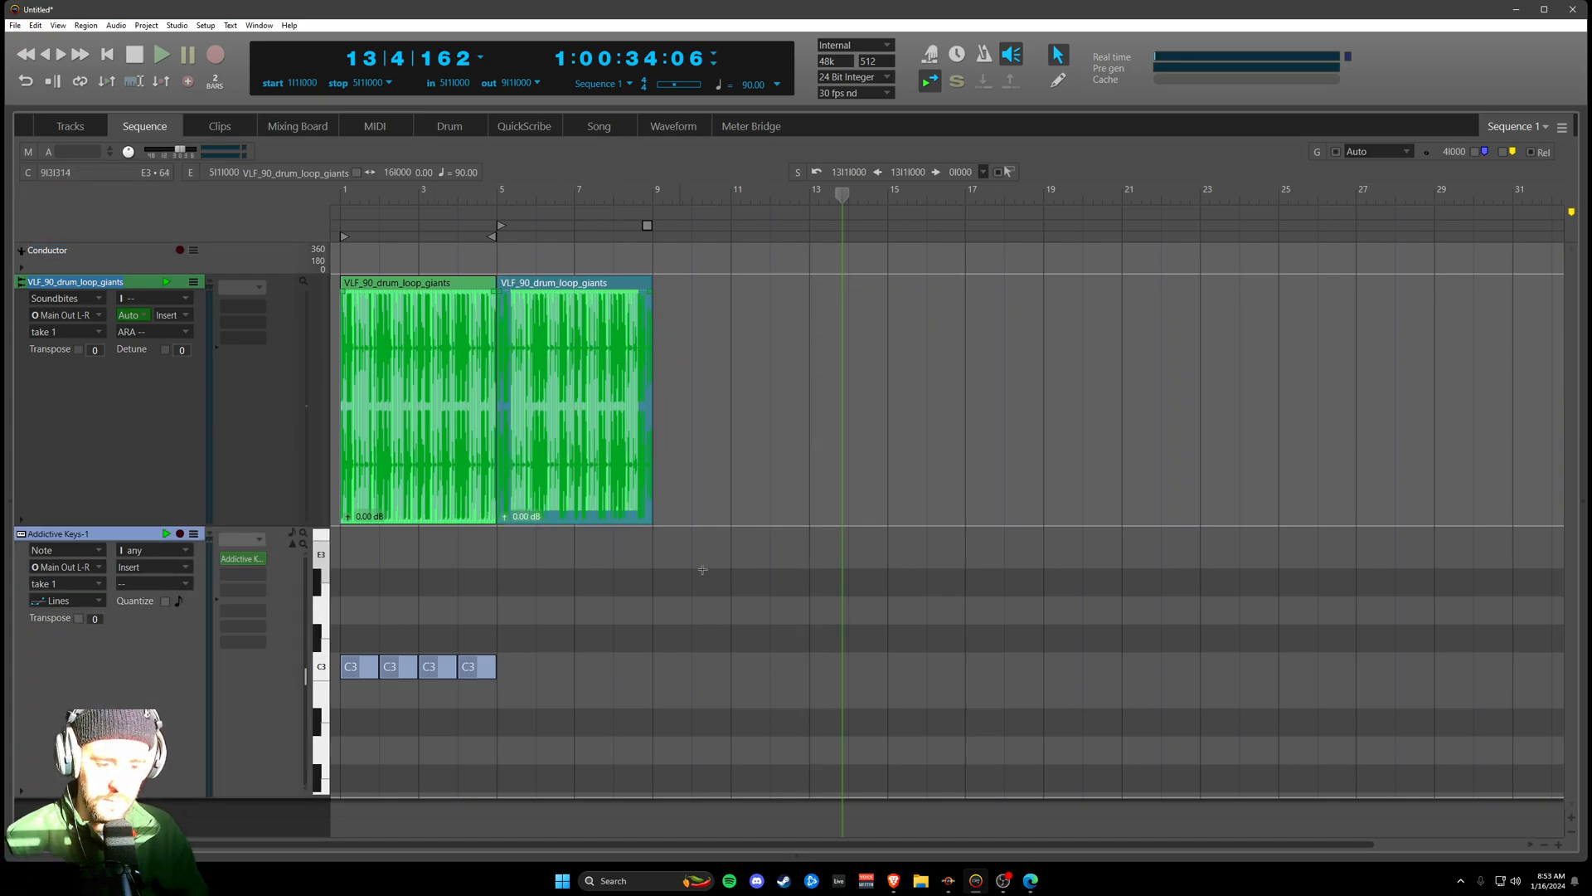
{"action": "key", "text": "ctrl+z"}
- Repeat the four C3 notes on the Addictive Keys-1 track 4 times with the Paste option, and remove the copies
{"action": "left_click", "coordinate": [358, 695]}
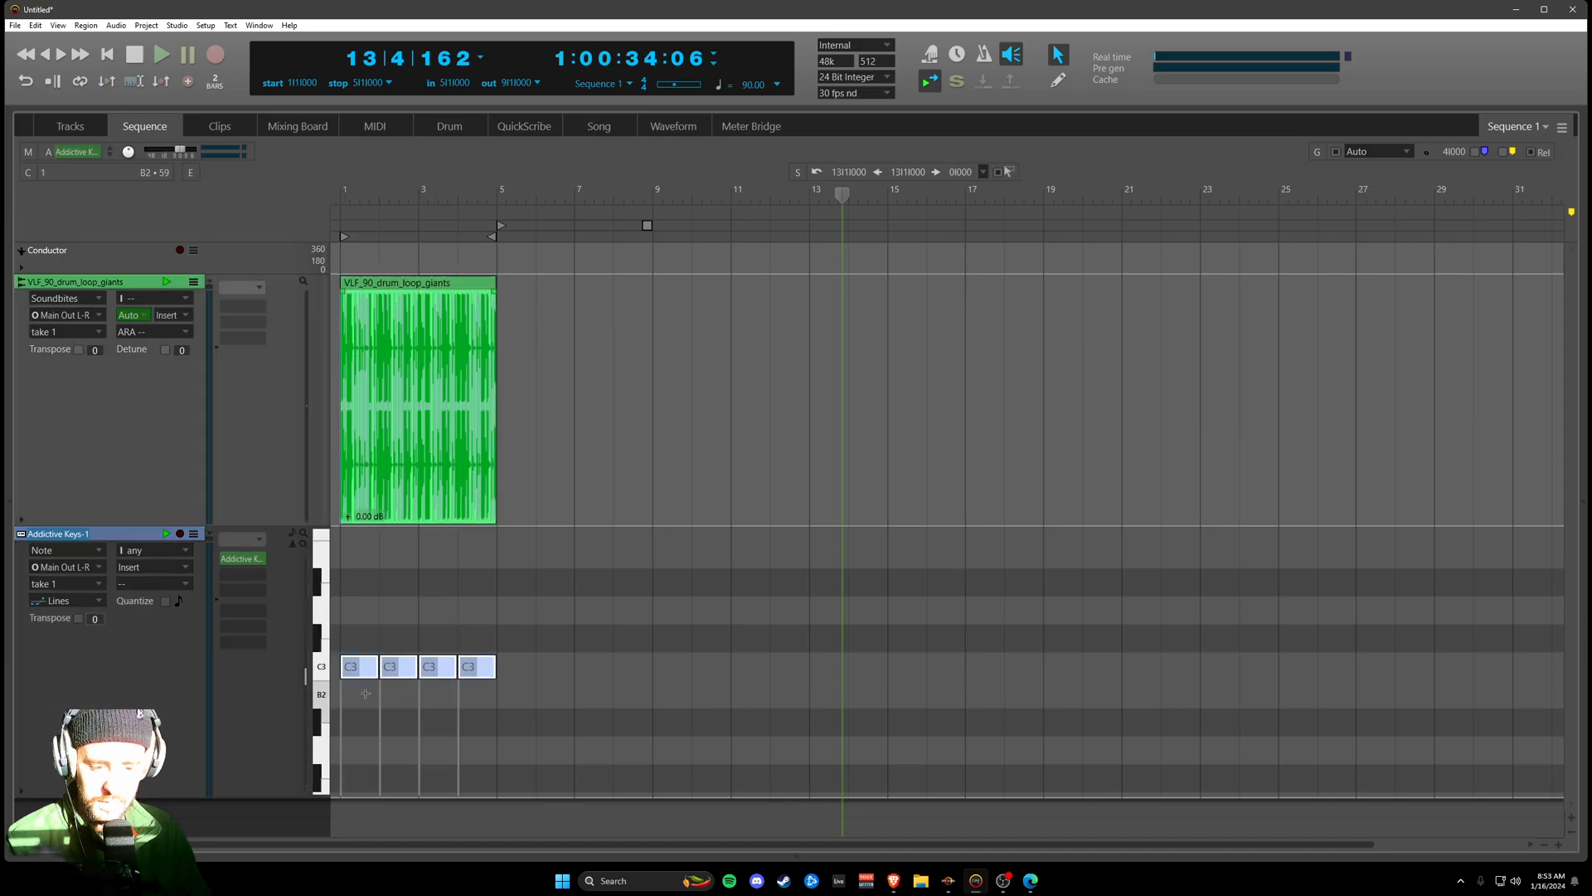
{"action": "key", "text": "ctrl+shift+l"}
{"action": "type", "text": "re"}
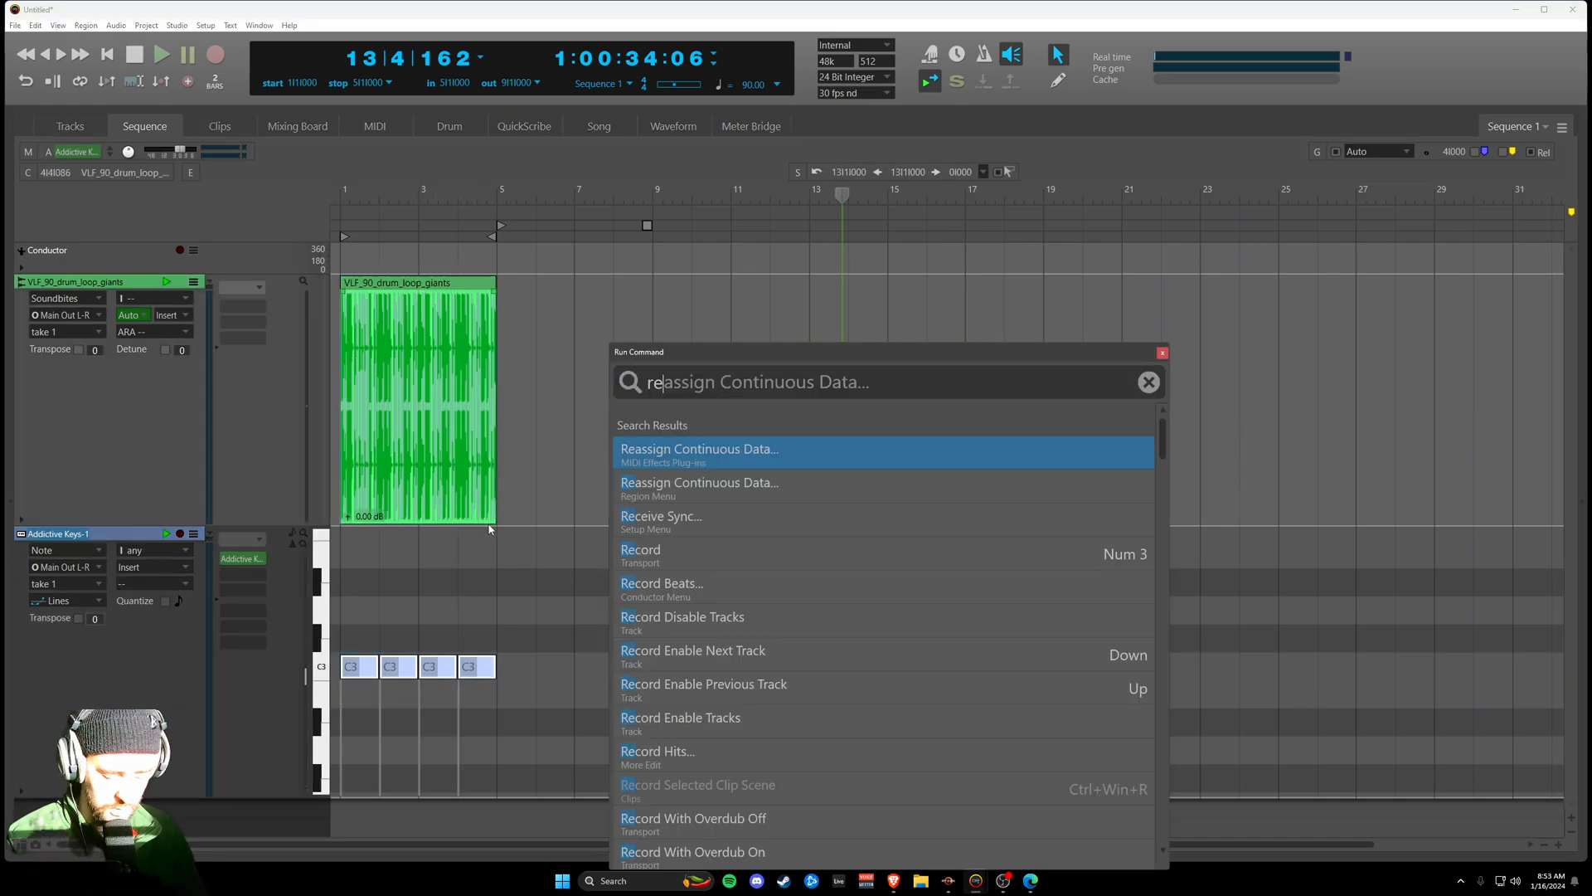
{"action": "type", "text": "peat"}
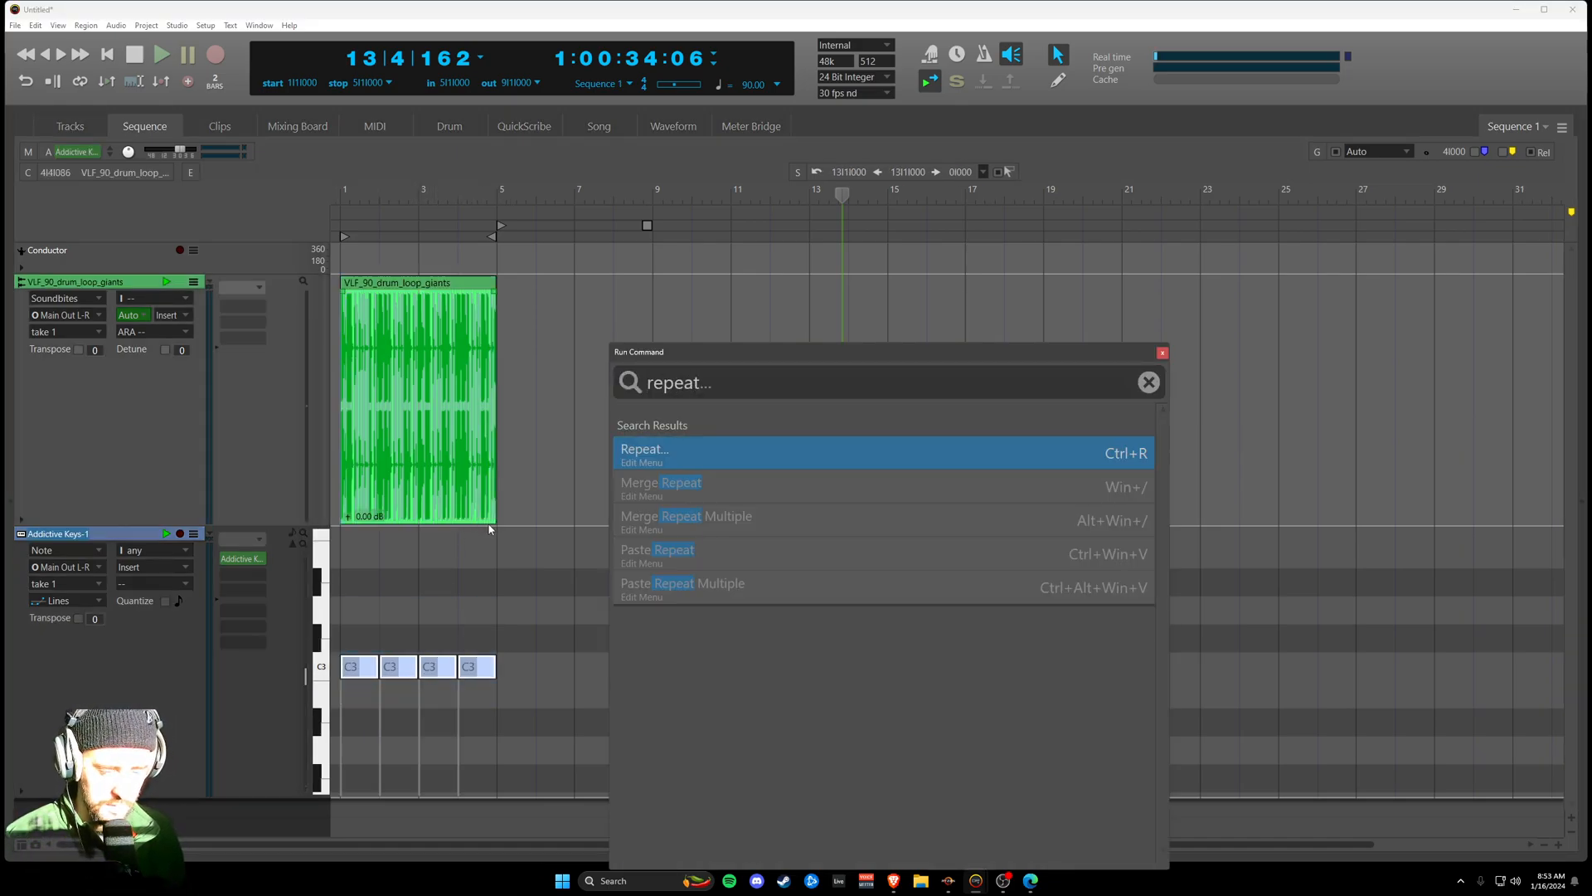
{"action": "key", "text": "Return"}
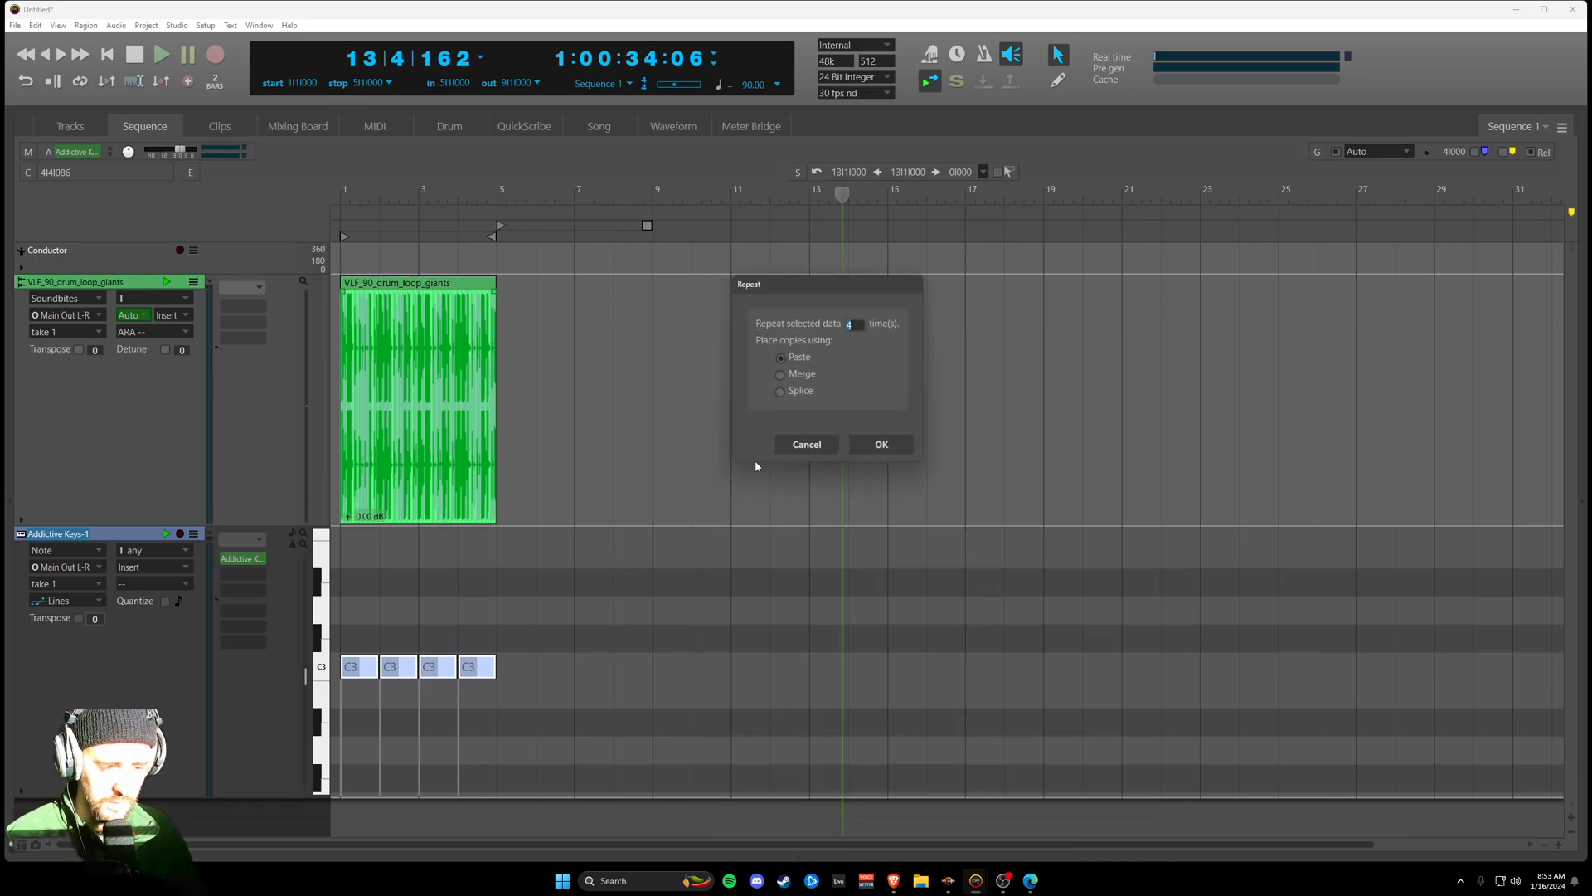
{"action": "left_click", "coordinate": [873, 447]}
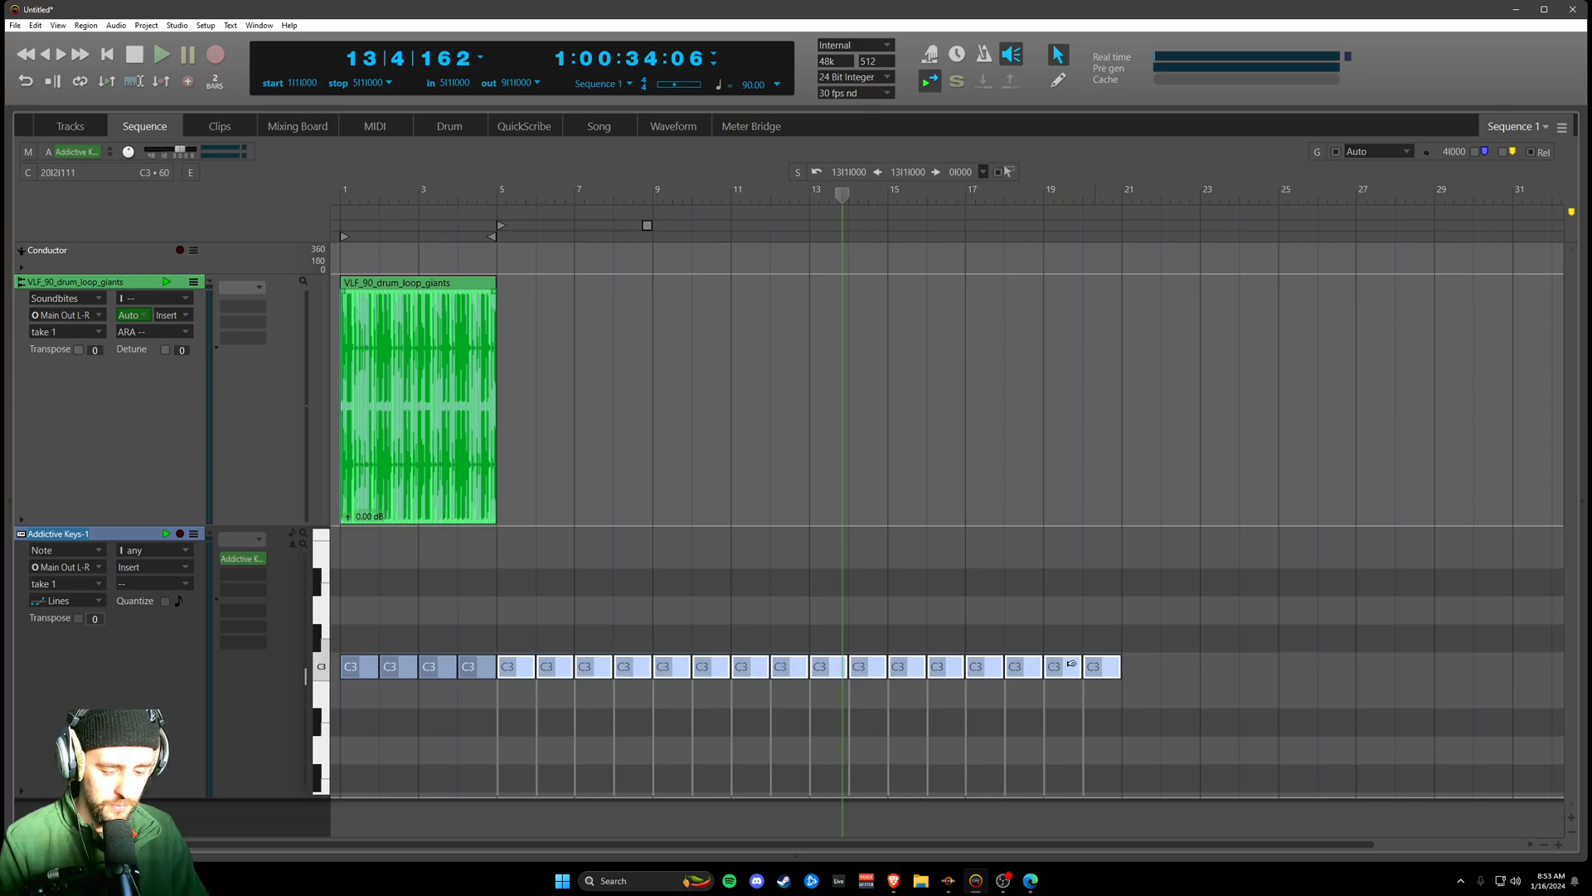
{"action": "key", "text": "Delete"}
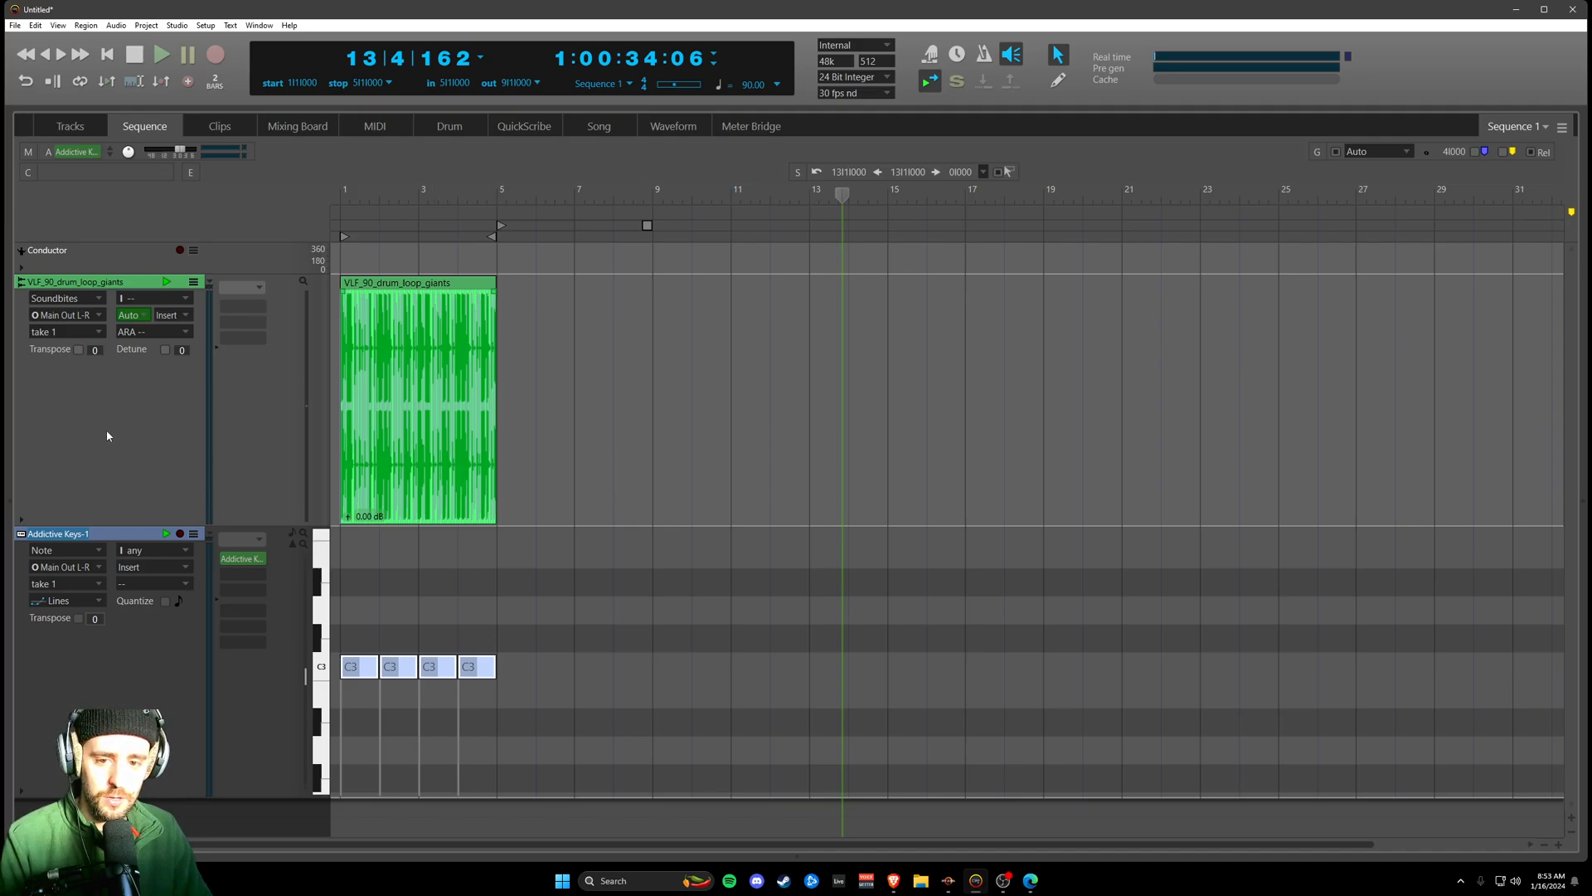
- Place the insertion point at measure 6 and switch the track selection between the drum loop and Addictive Keys-1 tracks
{"action": "left_click", "coordinate": [1058, 58]}
{"action": "left_click", "coordinate": [1061, 84]}
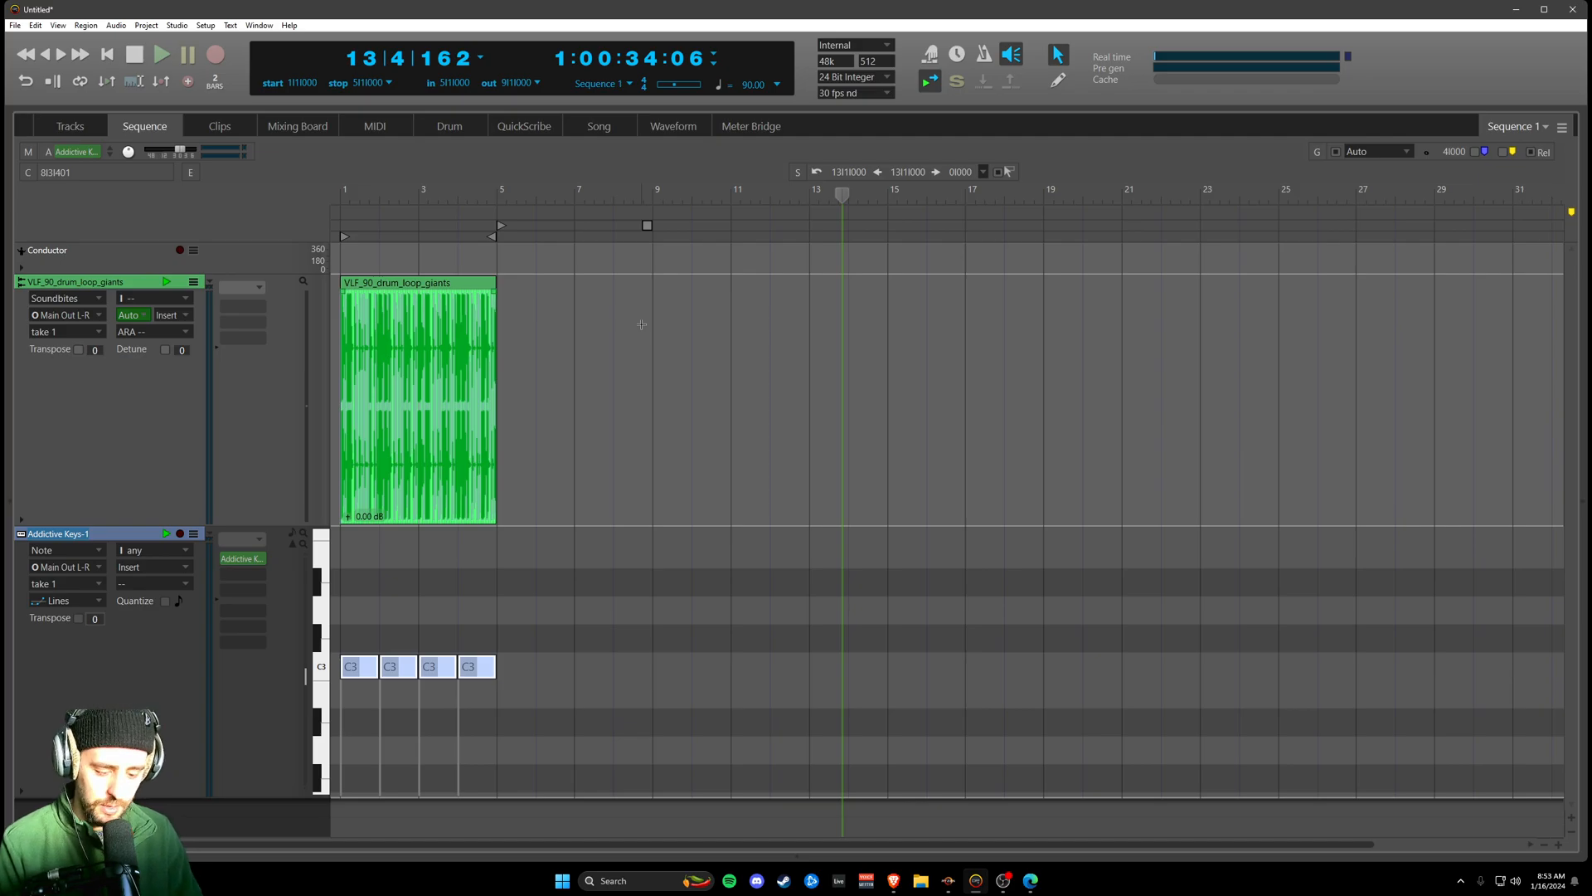
{"action": "left_click", "coordinate": [138, 282]}
{"action": "left_click", "coordinate": [520, 476]}
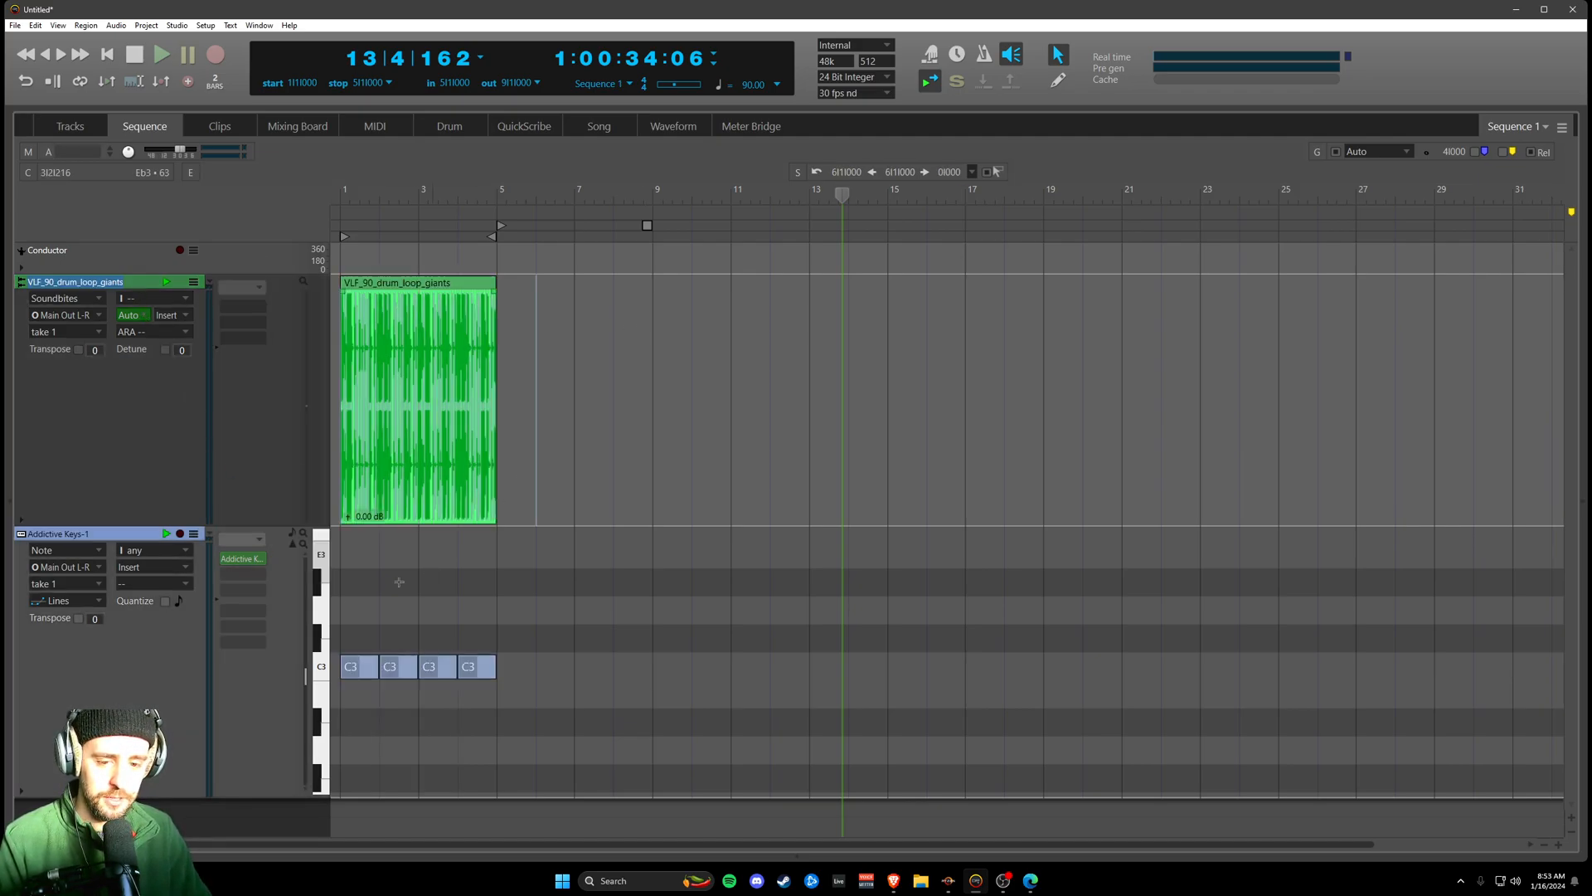
{"action": "left_click", "coordinate": [116, 535]}
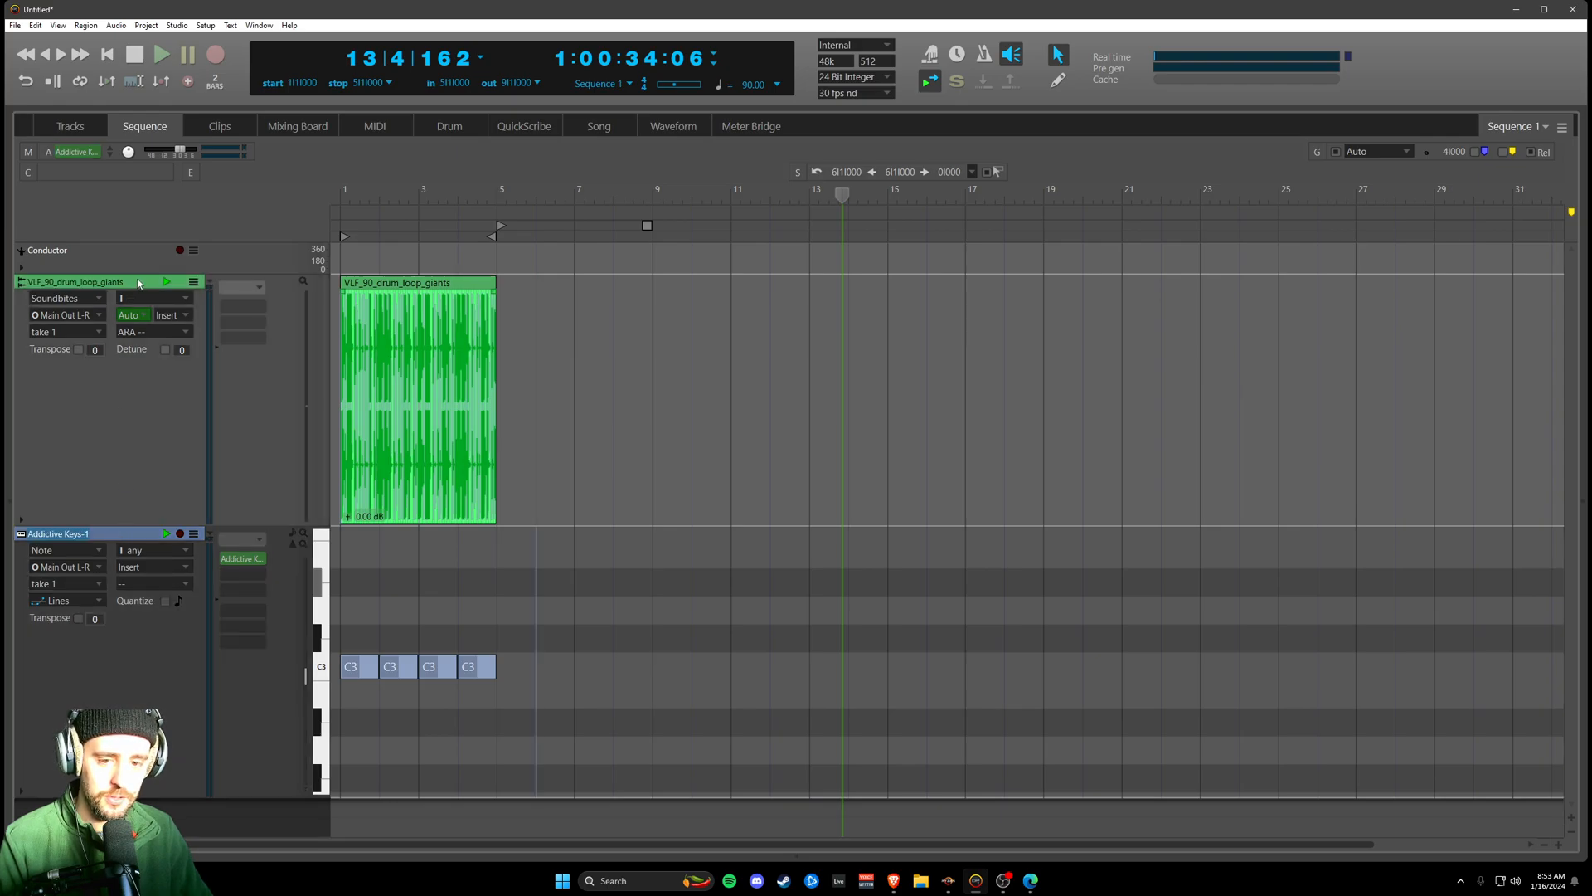
{"action": "left_click", "coordinate": [138, 282]}
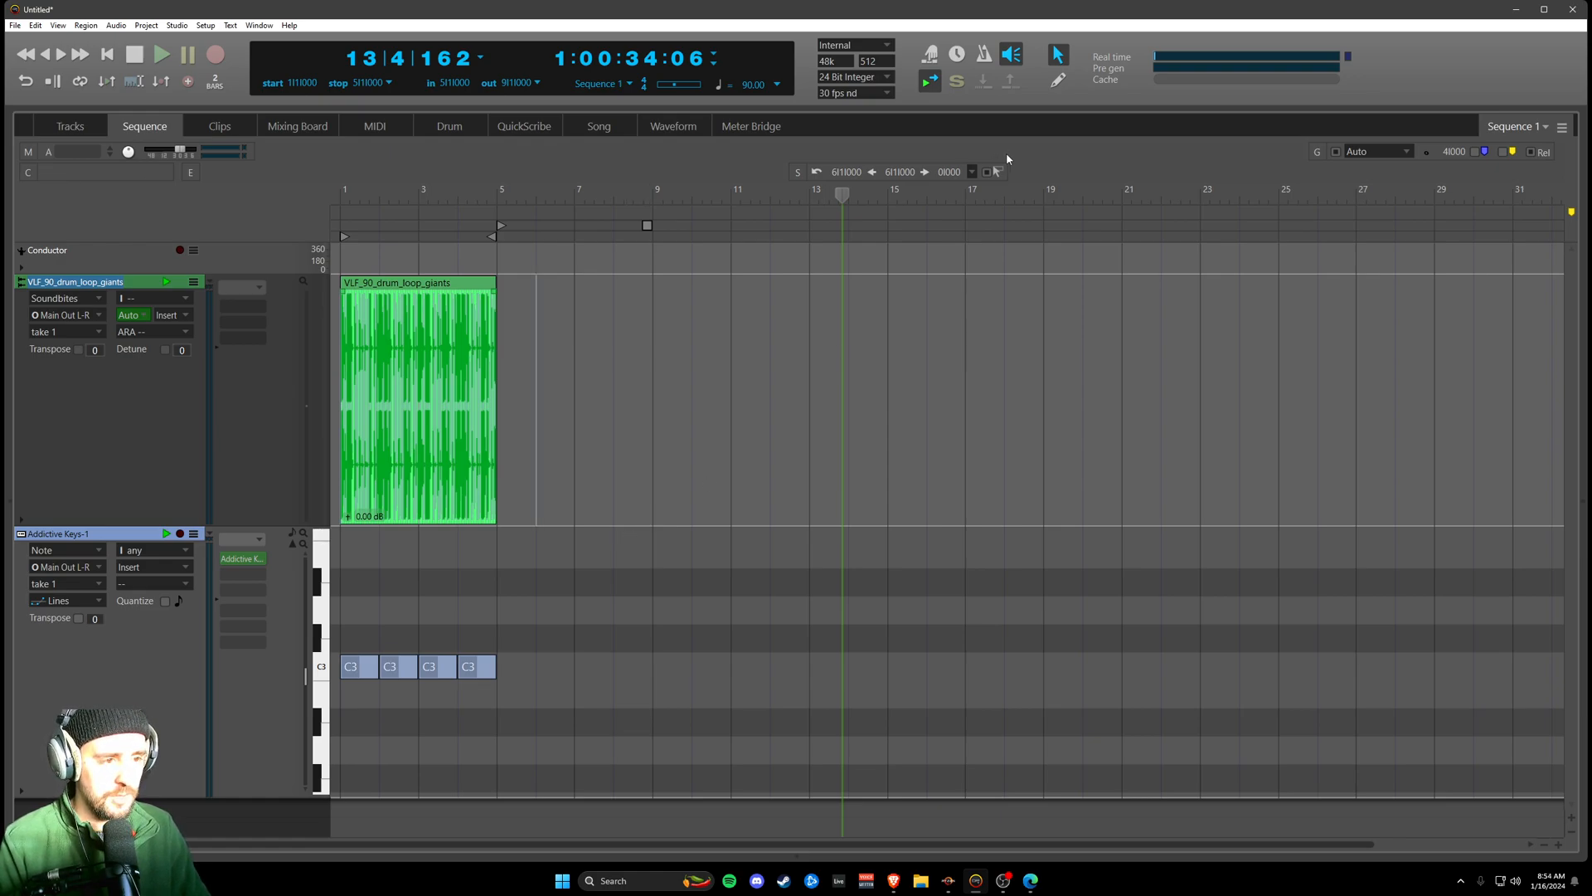
- Select the time range from measure 1 to measure 9 across both tracks with the I-Beam tool
{"action": "left_click", "coordinate": [1058, 54]}
{"action": "left_click", "coordinate": [1087, 80]}
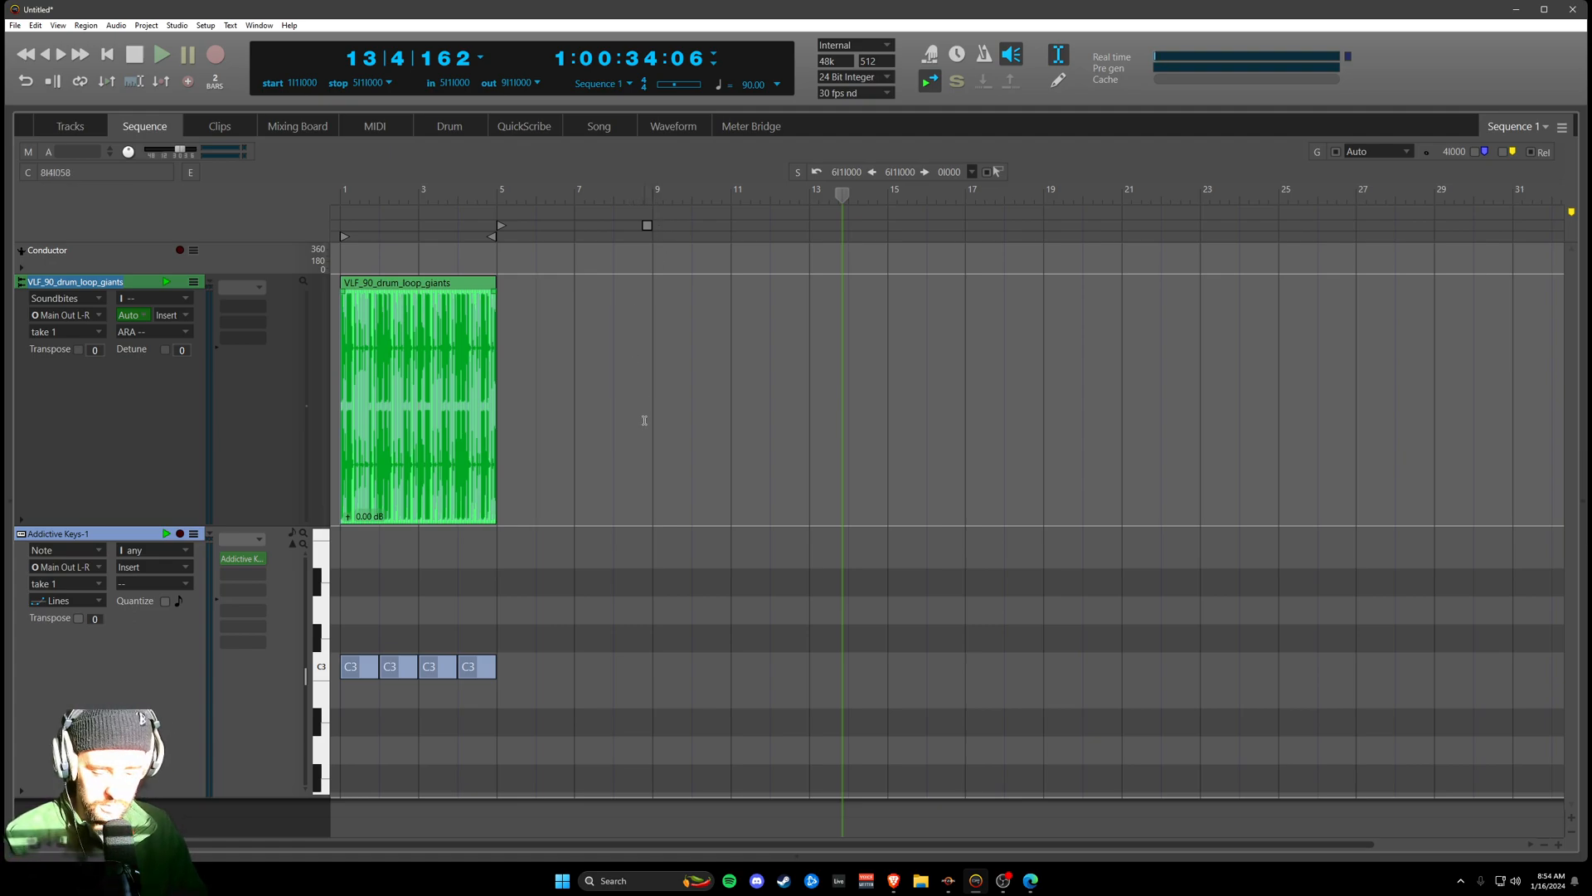
{"action": "left_click", "coordinate": [654, 366]}
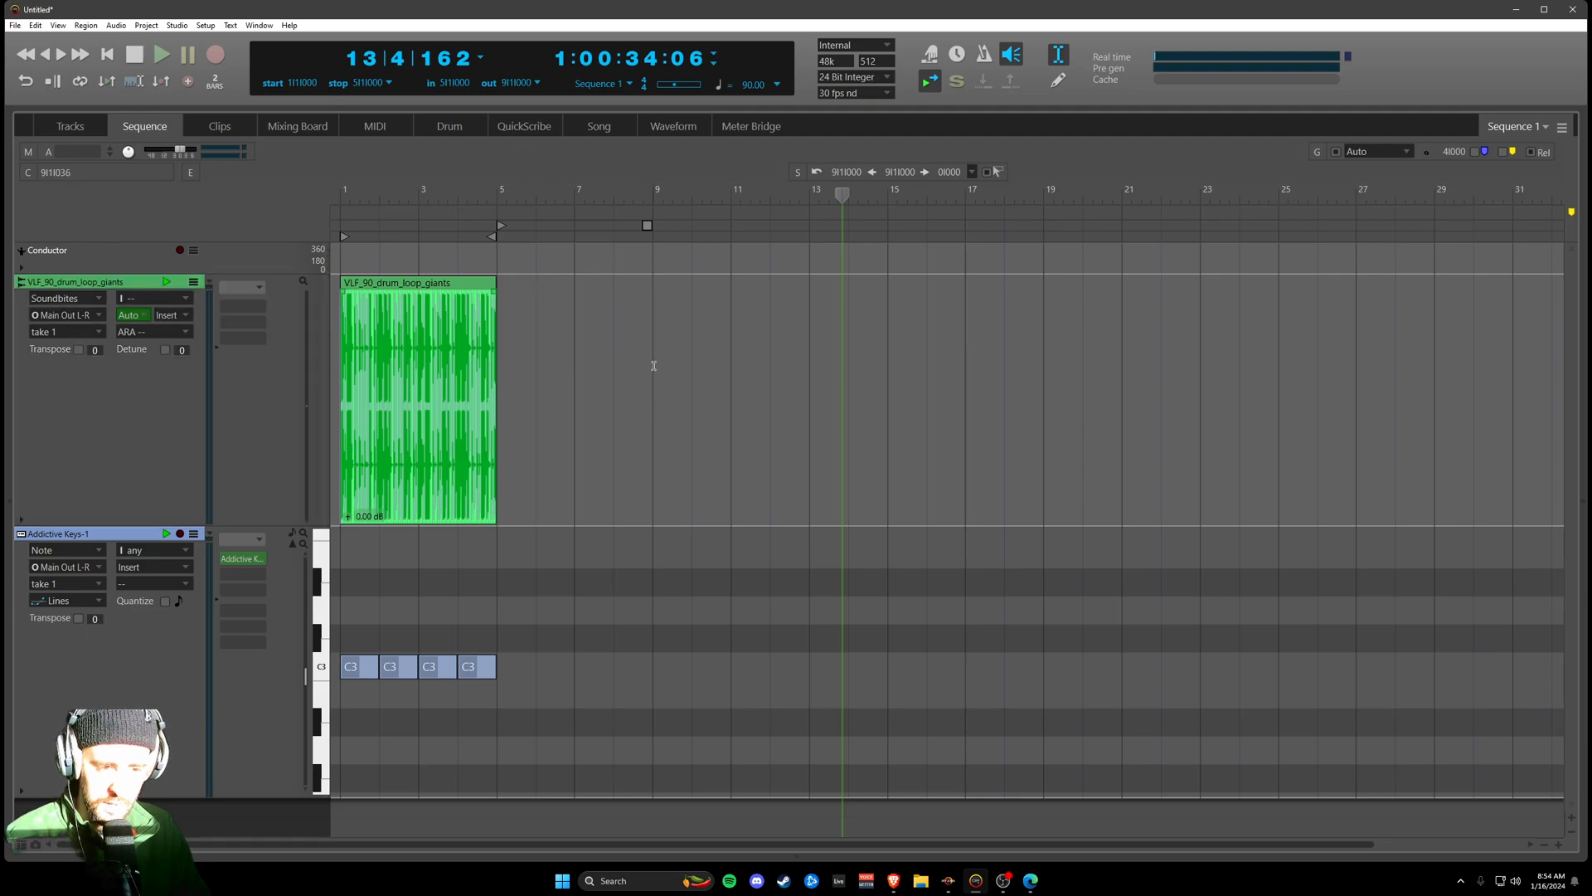
{"action": "left_click_drag", "start_coordinate": [590, 488], "coordinate": [340, 590]}
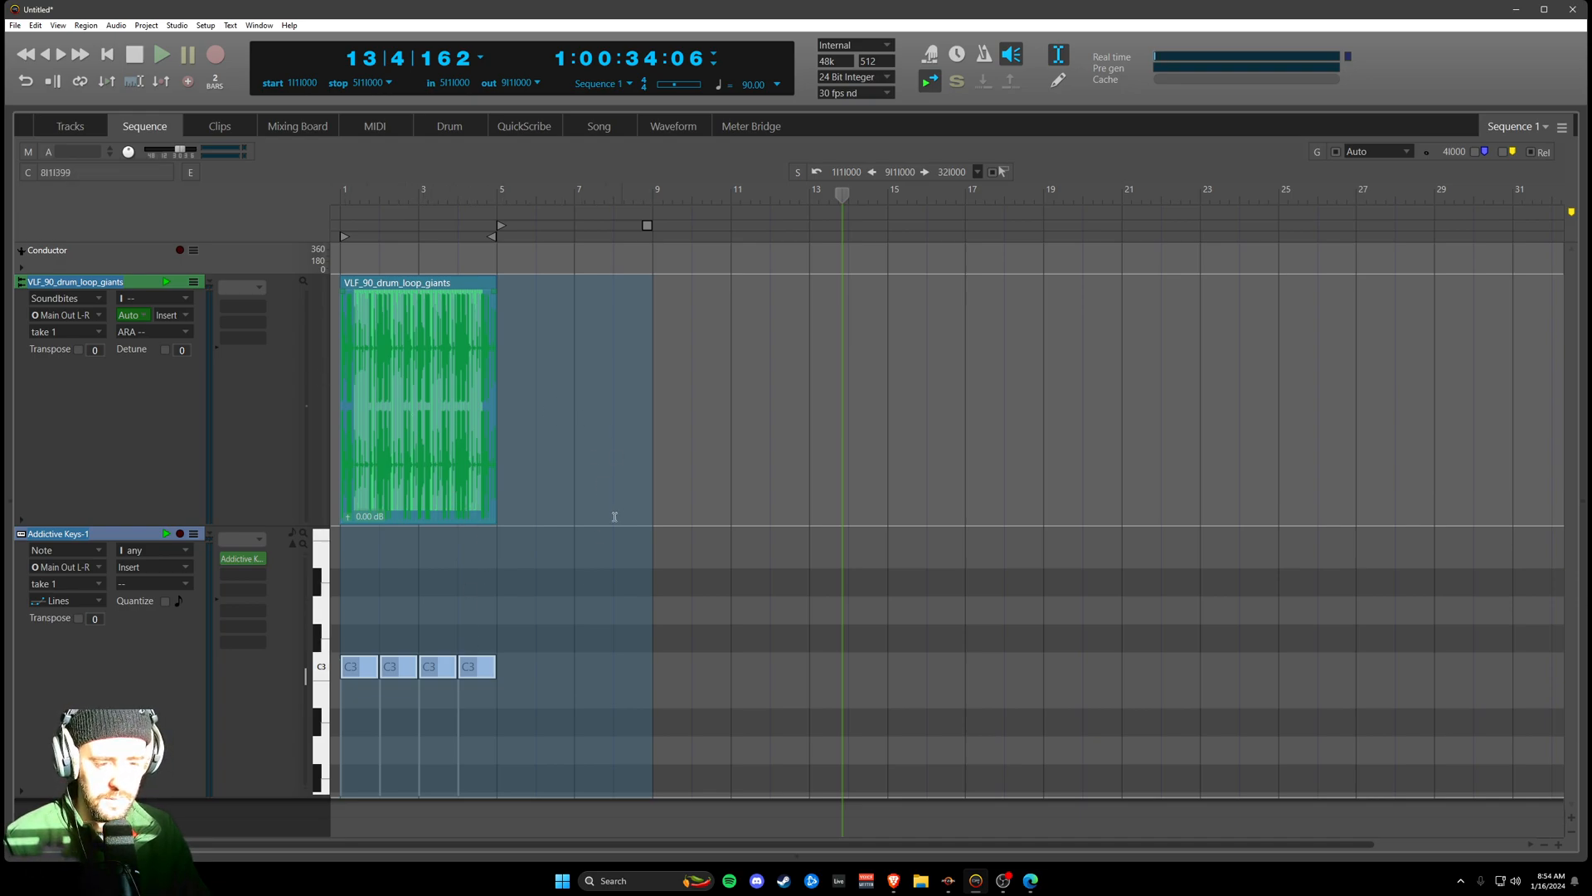
- Repeat the selected time range on both tracks 2 times with the Paste option
{"action": "left_click", "coordinate": [36, 24]}
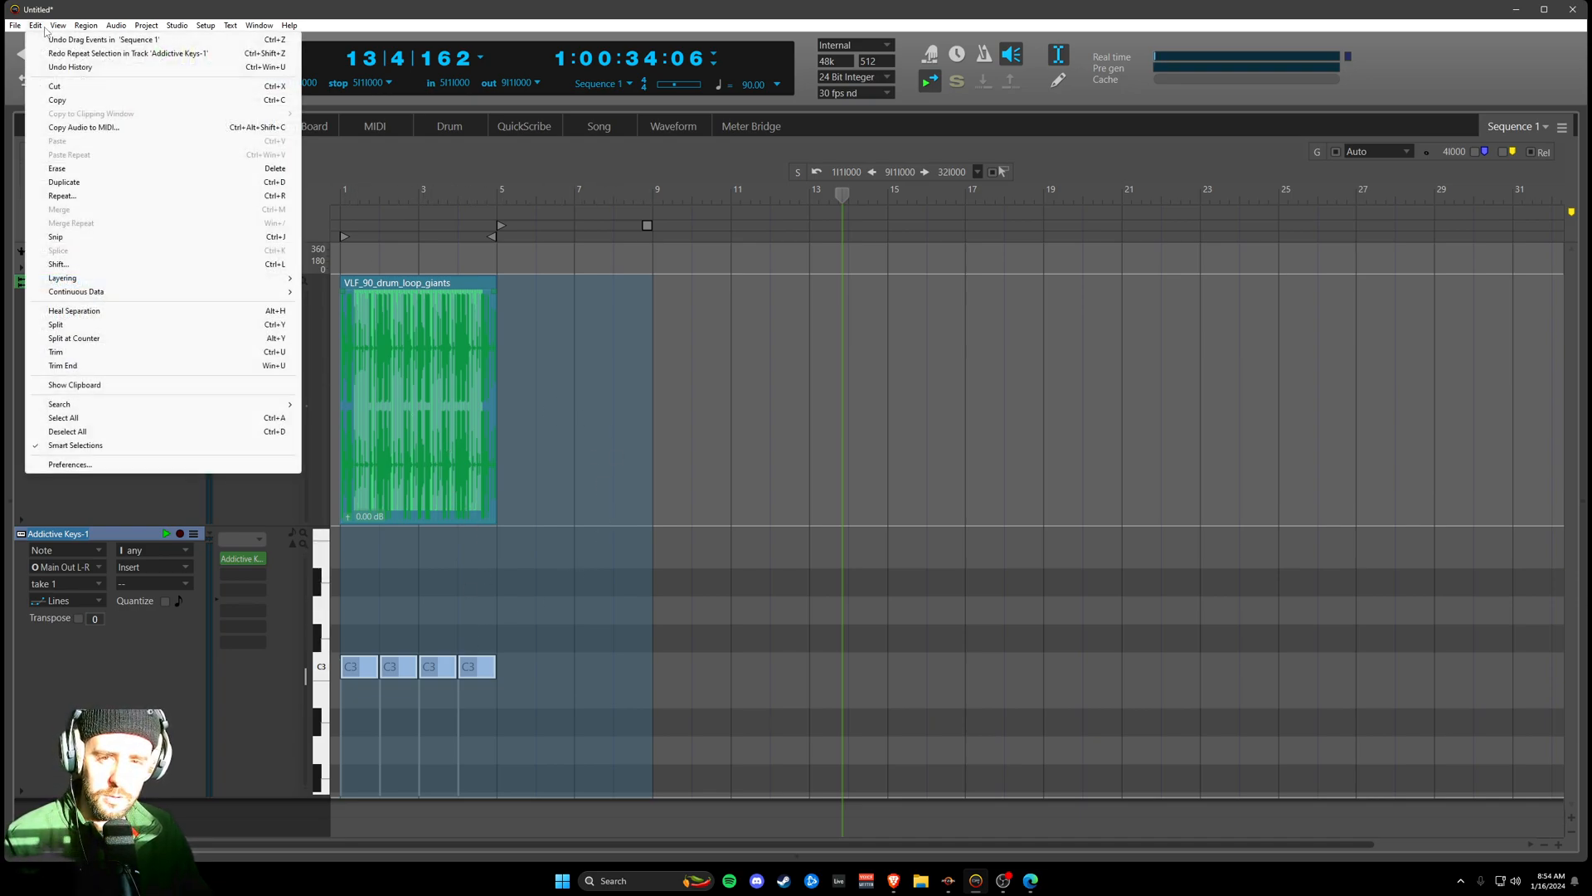
{"action": "left_click", "coordinate": [90, 196]}
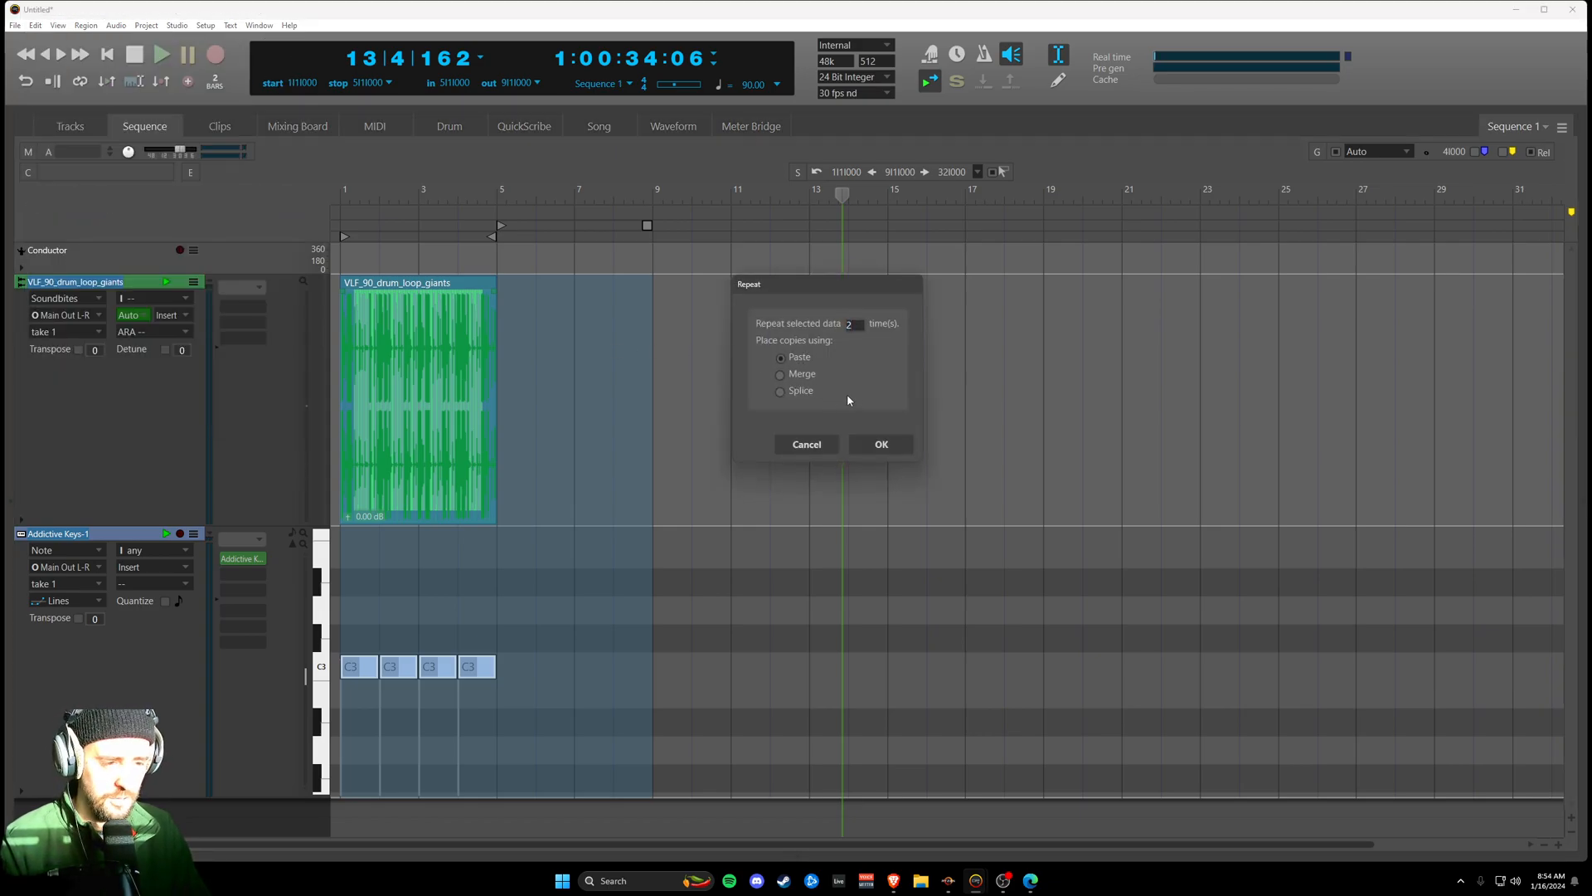
{"action": "left_click", "coordinate": [882, 443]}
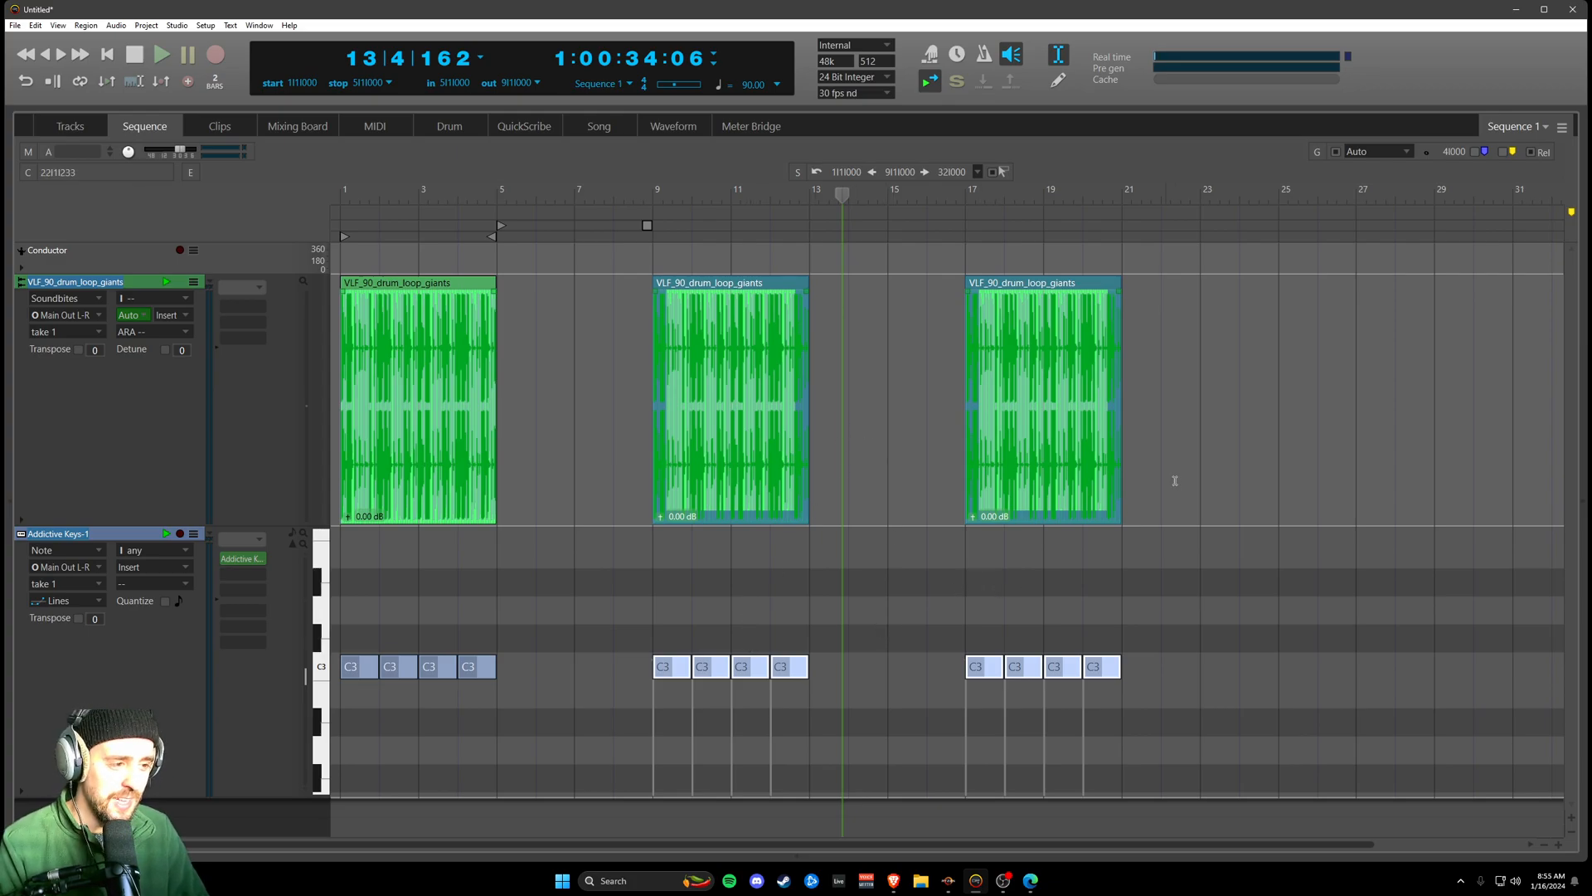
- Select the ranges from measure 25 to 32 and from measure 17 to 25 across both tracks, and clear the selection
{"action": "left_click_drag", "start_coordinate": [1263, 342], "coordinate": [1126, 611]}
{"action": "left_click_drag", "start_coordinate": [1289, 366], "coordinate": [1548, 617]}
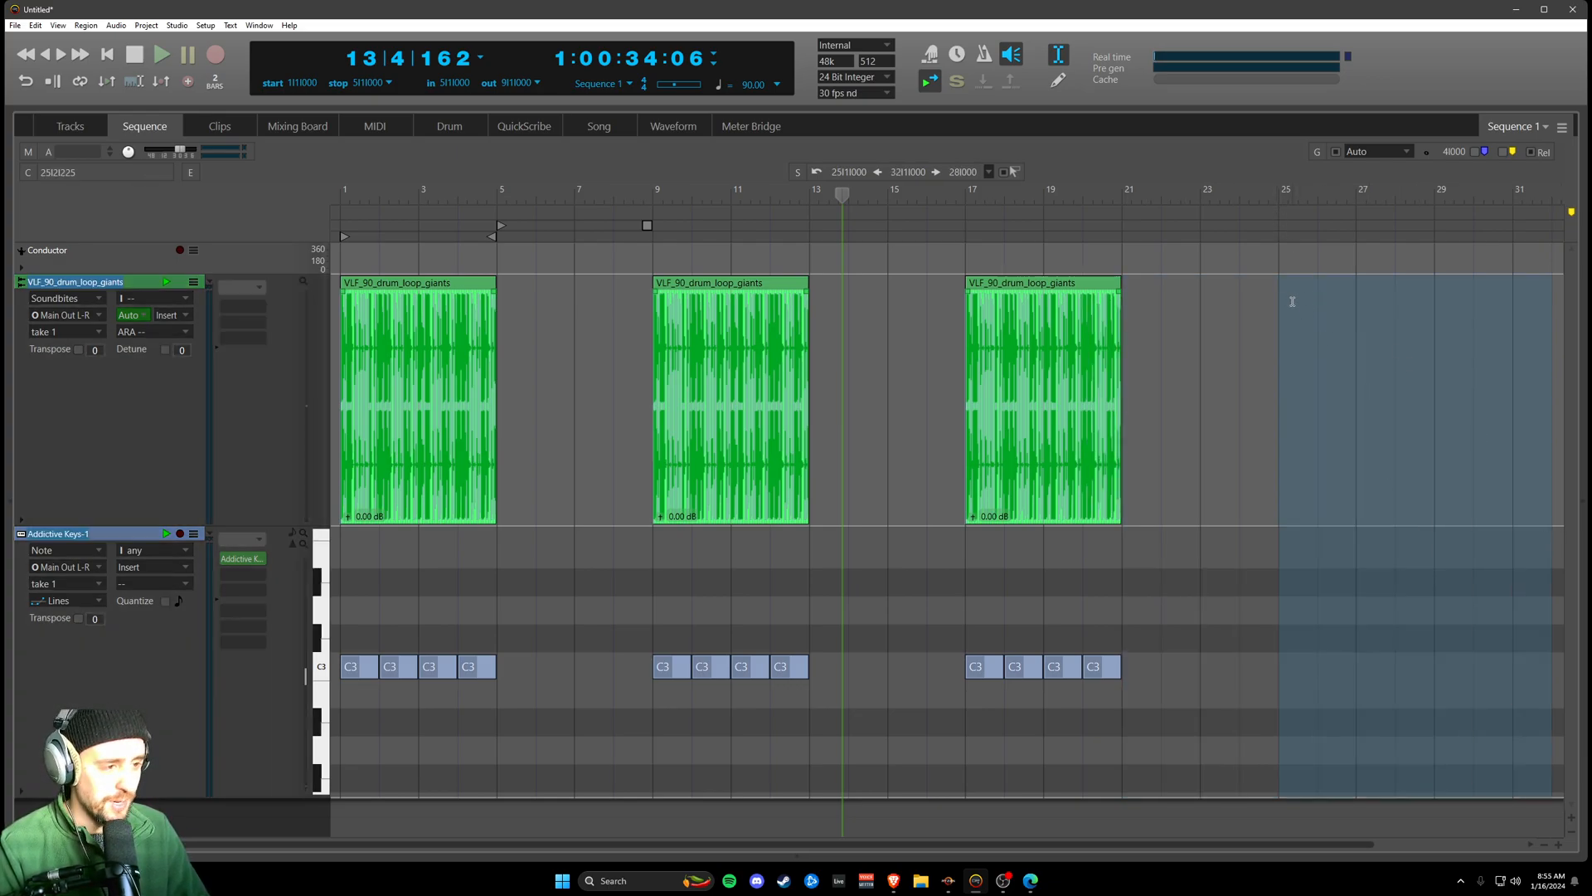
{"action": "left_click_drag", "start_coordinate": [1286, 319], "coordinate": [966, 563]}
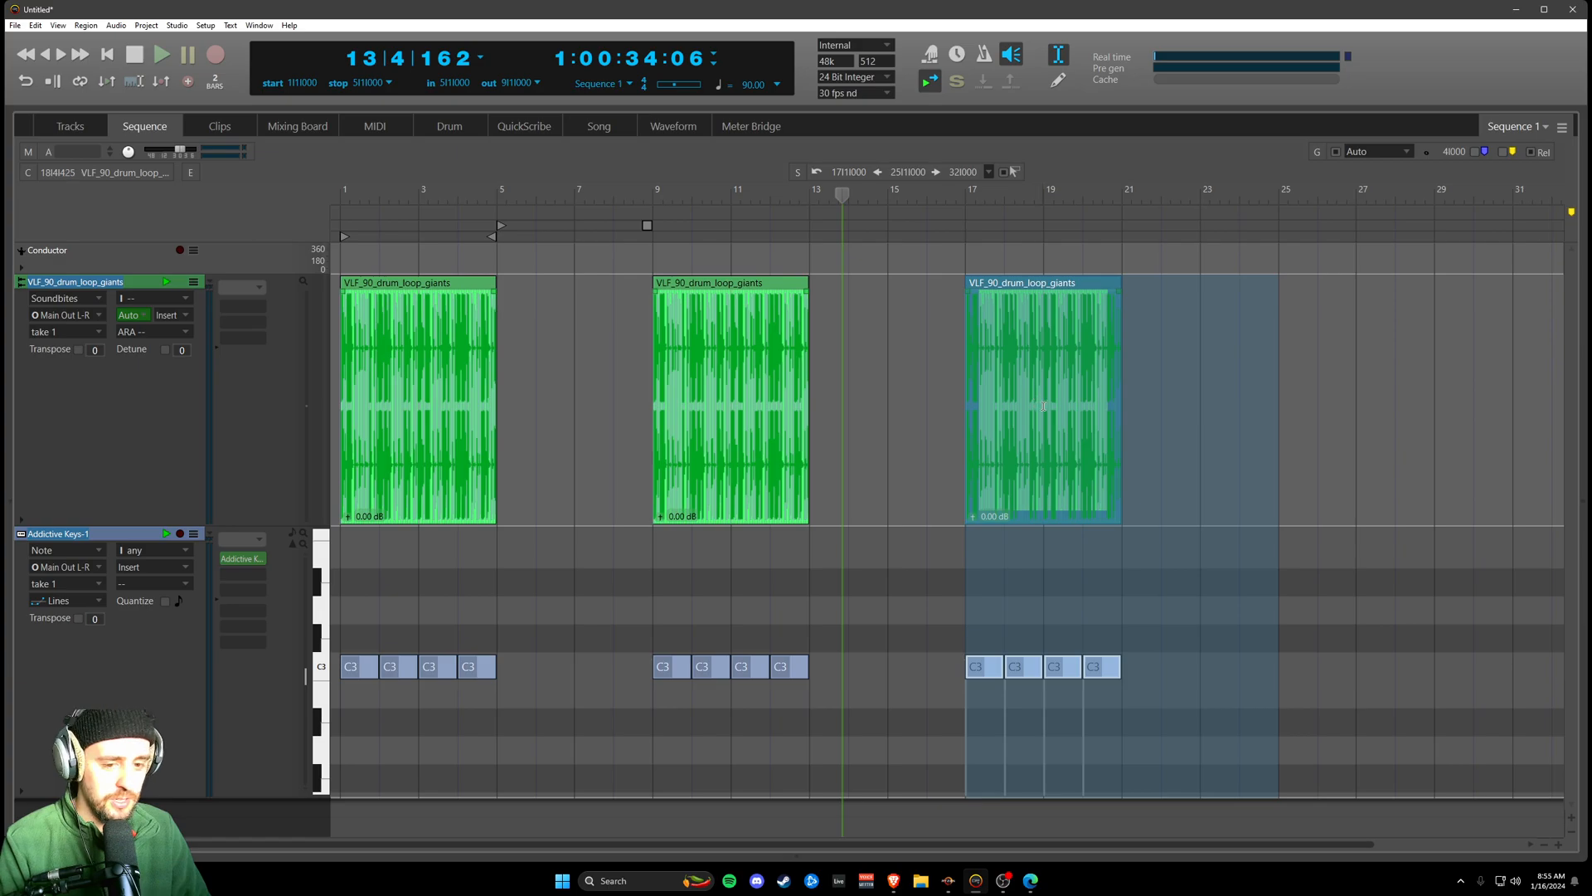
{"action": "left_click", "coordinate": [1273, 391]}
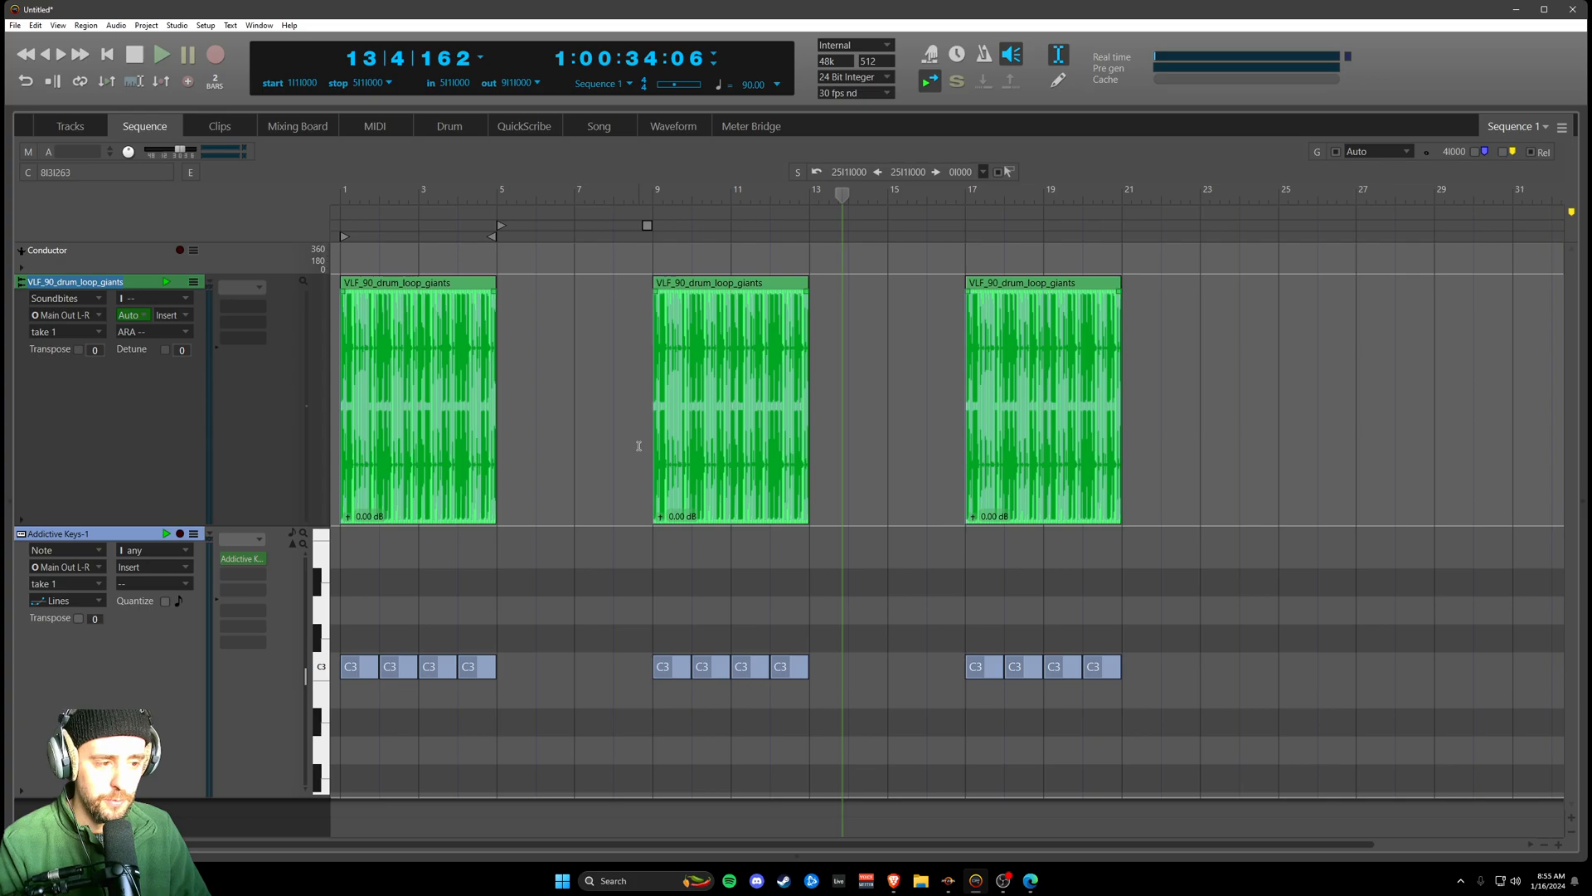
- Undo the time-range repeat, return to the Pointer tool and set the insertion point at measure 5
{"action": "key", "text": "ctrl+z"}
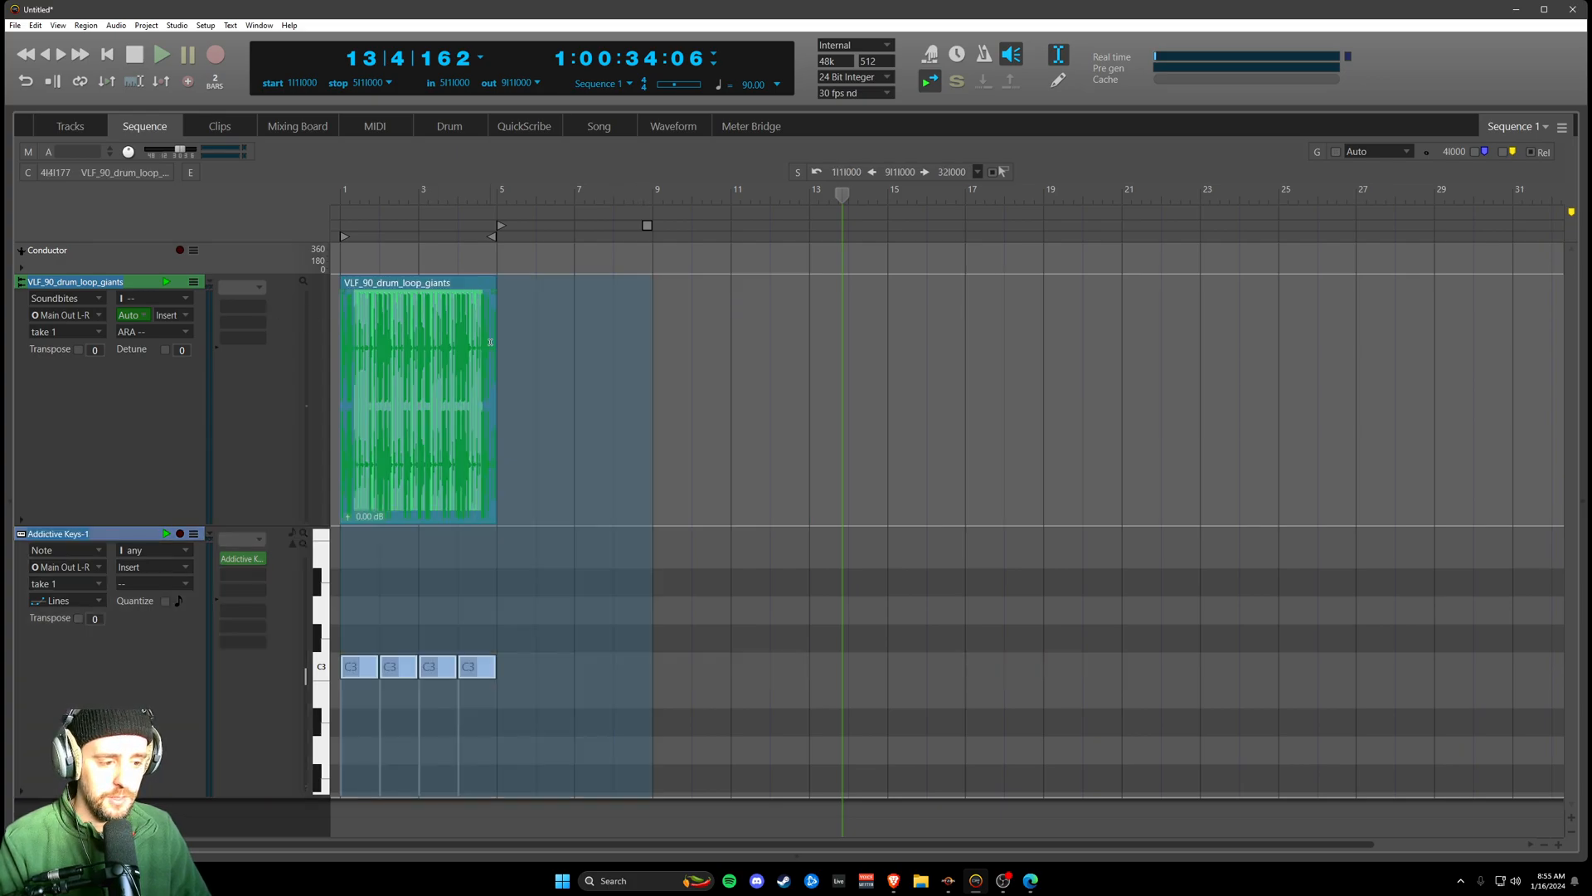
{"action": "left_click", "coordinate": [639, 366]}
{"action": "key", "text": "a"}
{"action": "left_click", "coordinate": [501, 357]}
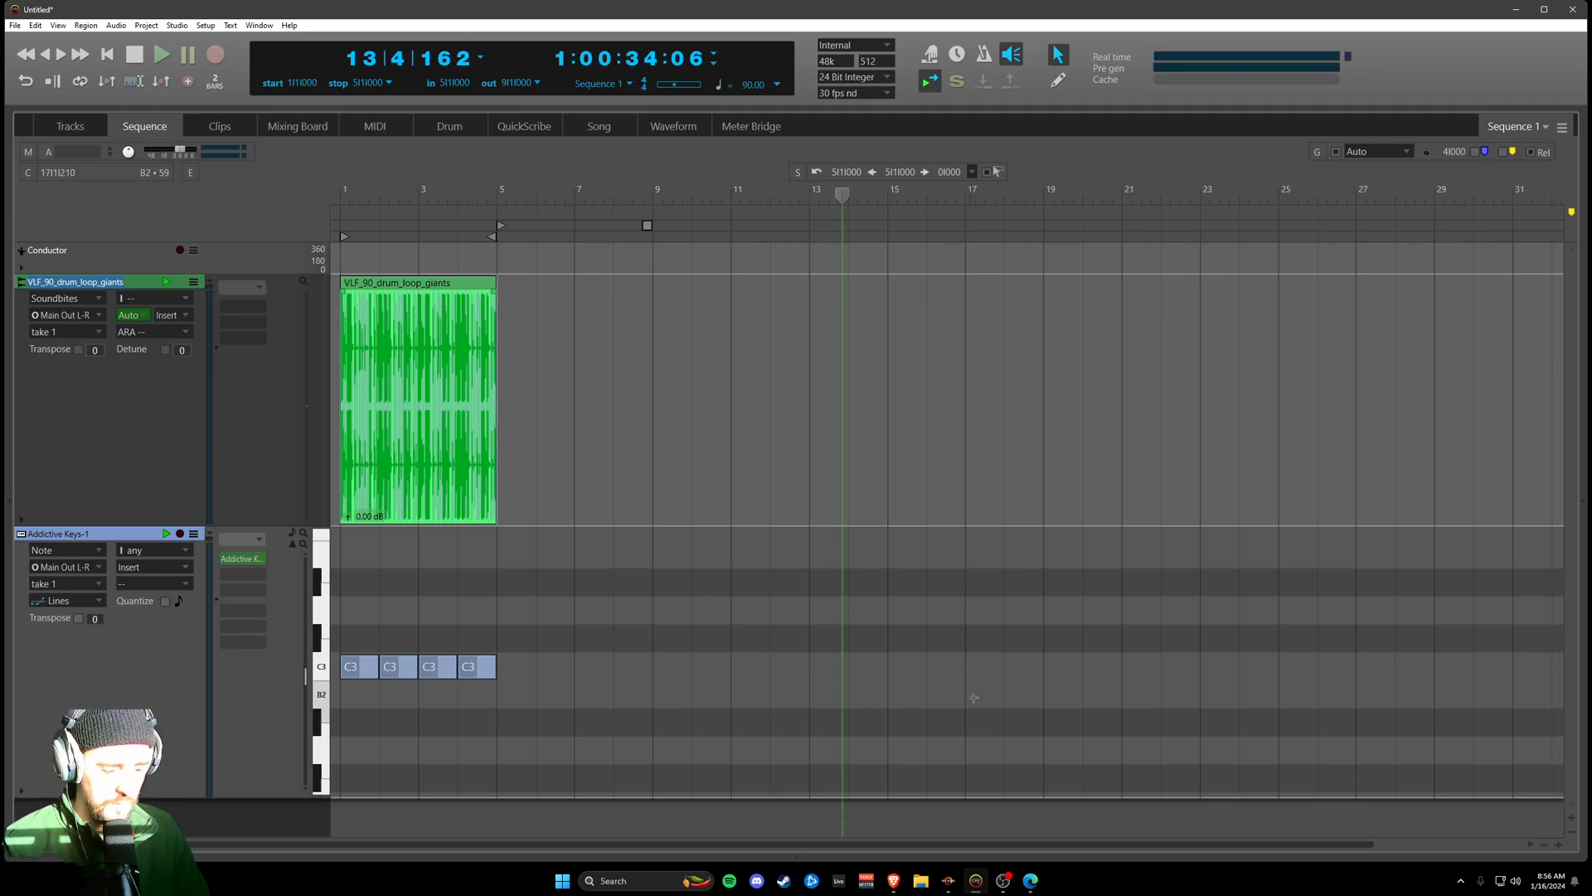
- Switch to the Digital Performer User Guide PDF and read its sections on pasting, duplicating and repeating data on pages 603 to 605
{"action": "left_click", "coordinate": [1033, 882]}
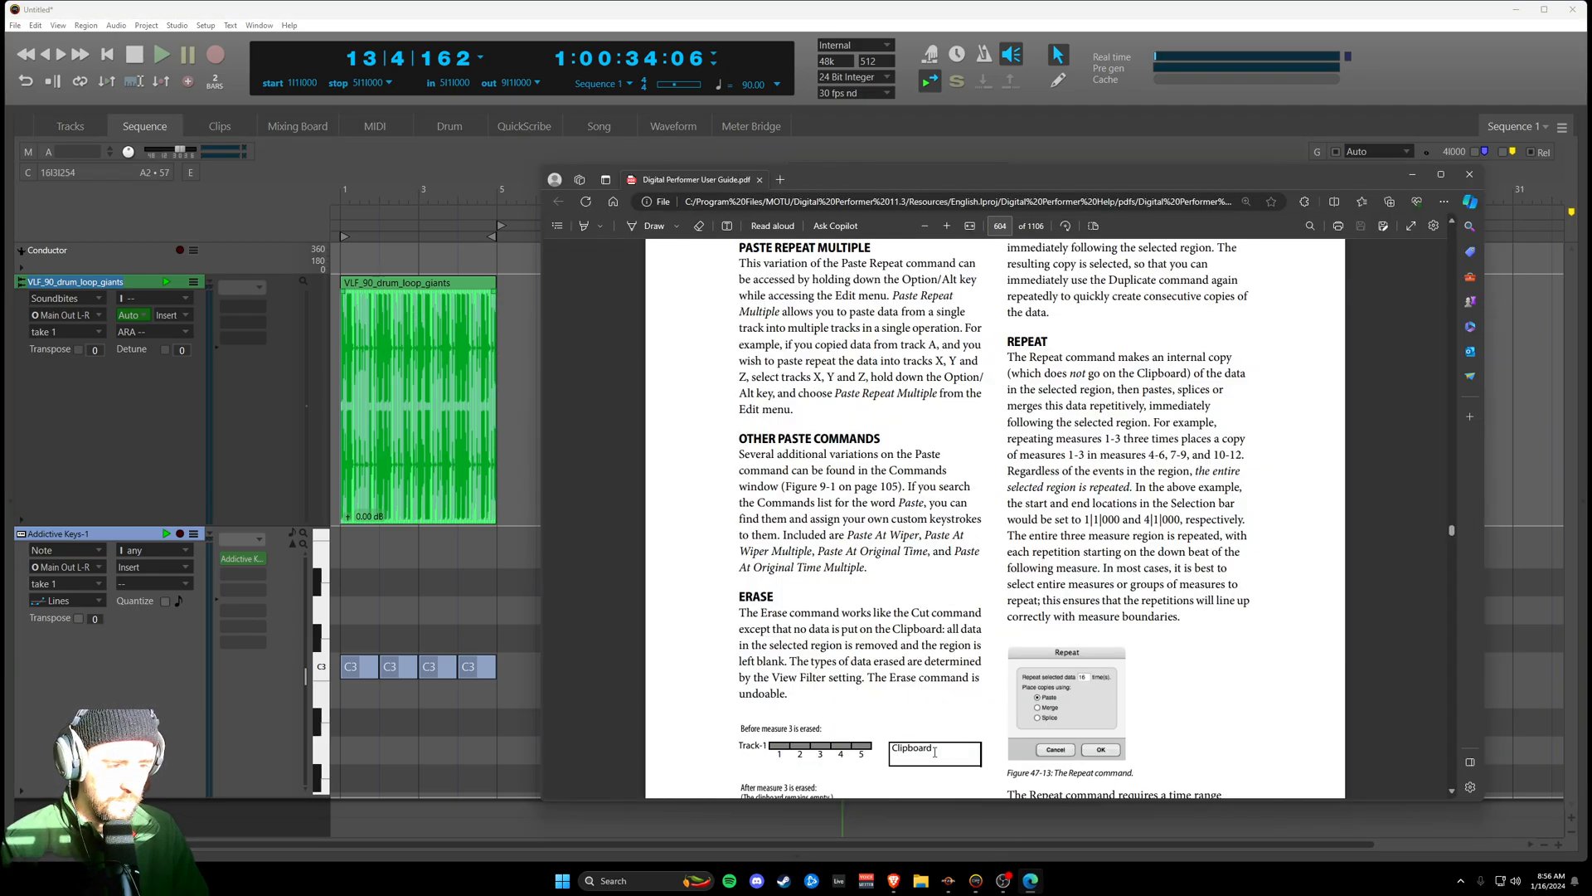
{"action": "scroll", "coordinate": [977, 548], "scroll_direction": "up", "scroll_amount": 10}
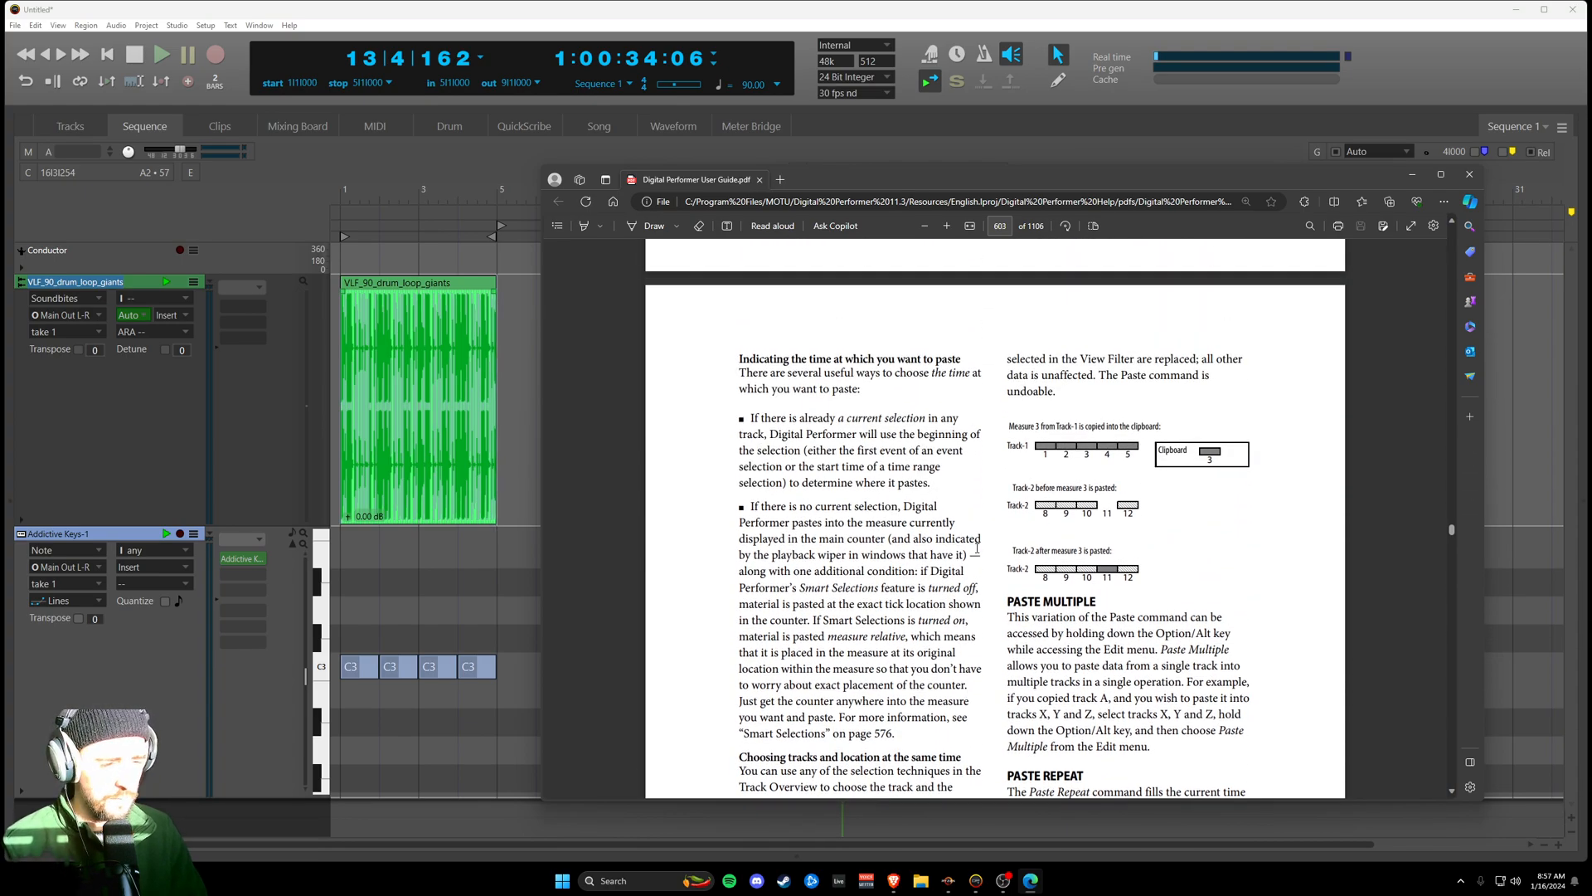
{"action": "scroll", "coordinate": [976, 548], "scroll_direction": "up", "scroll_amount": 8}
{"action": "scroll", "coordinate": [977, 539], "scroll_direction": "up", "scroll_amount": 4}
{"action": "scroll", "coordinate": [978, 539], "scroll_direction": "down", "scroll_amount": 10}
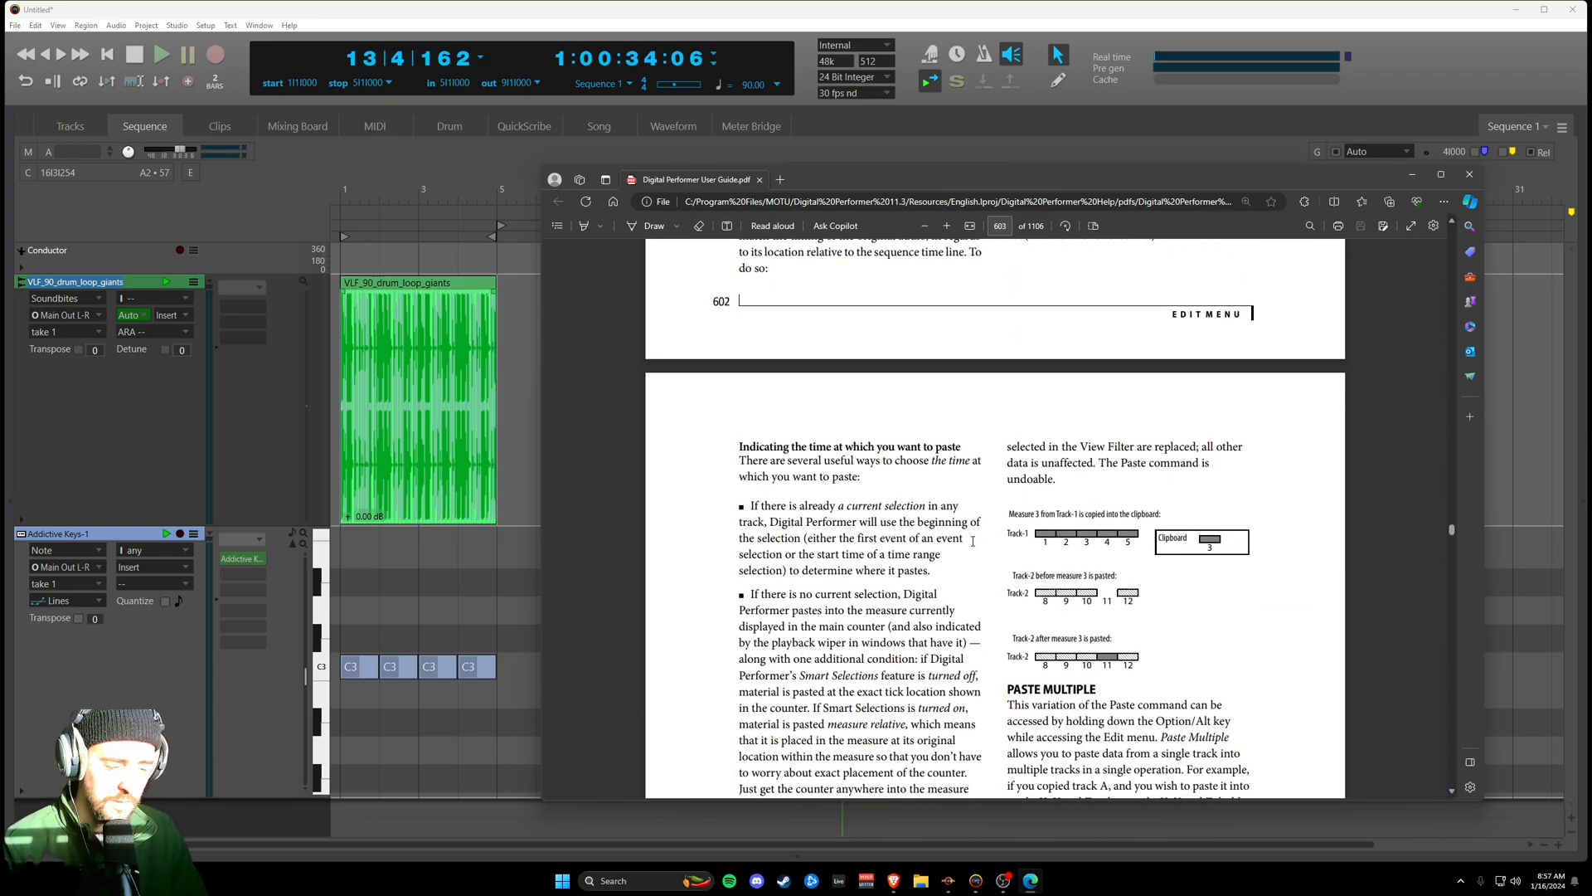
{"action": "scroll", "coordinate": [973, 541], "scroll_direction": "down", "scroll_amount": 5}
{"action": "scroll", "coordinate": [967, 550], "scroll_direction": "down", "scroll_amount": 4}
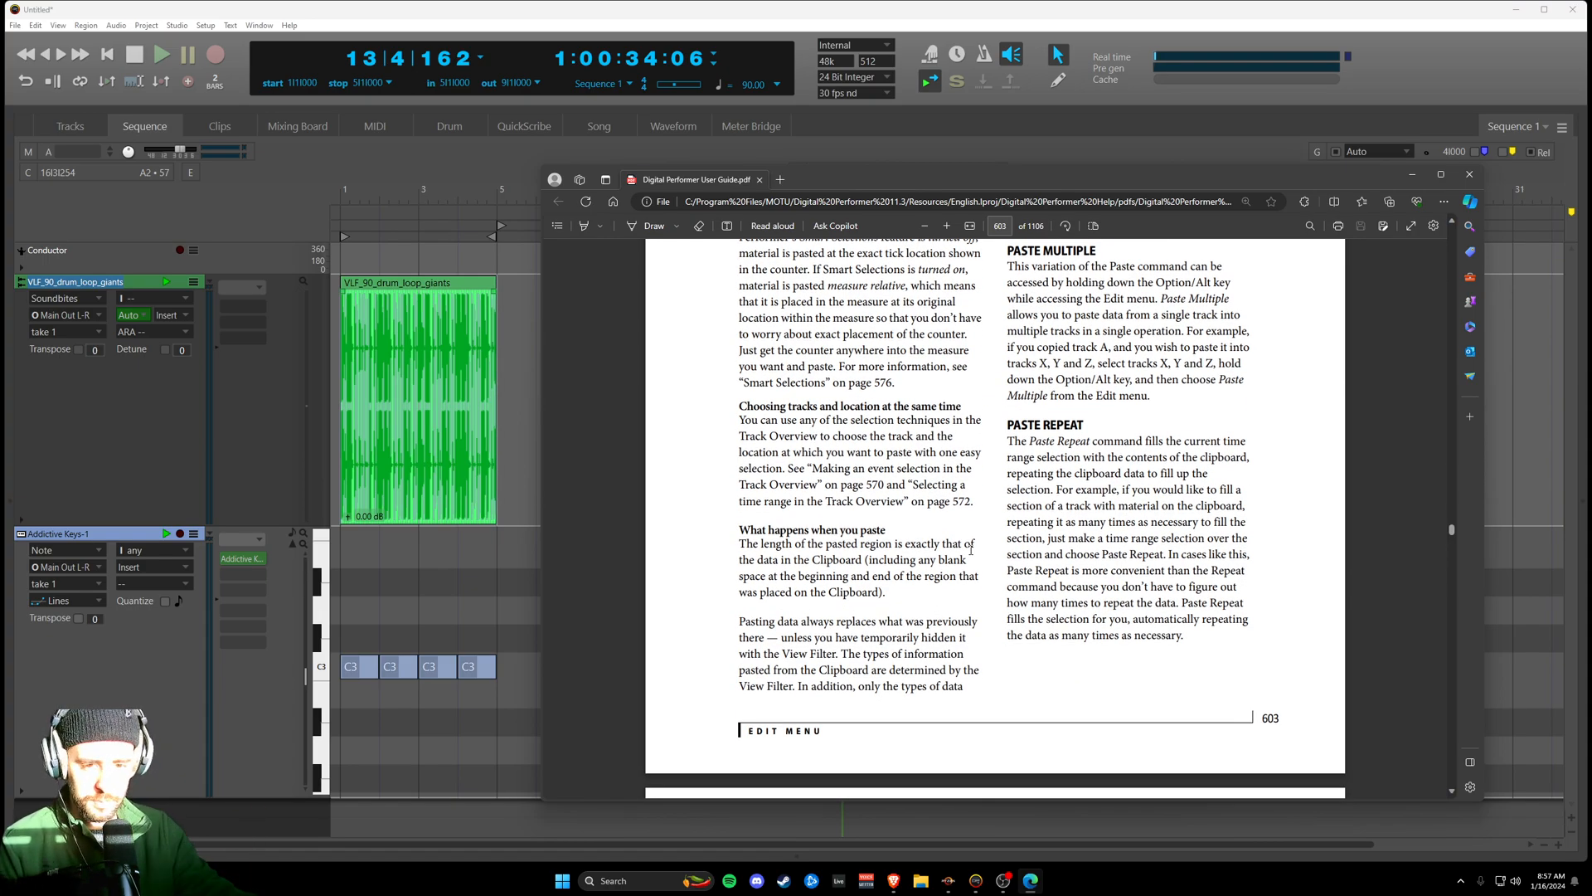
{"action": "scroll", "coordinate": [971, 551], "scroll_direction": "down", "scroll_amount": 3}
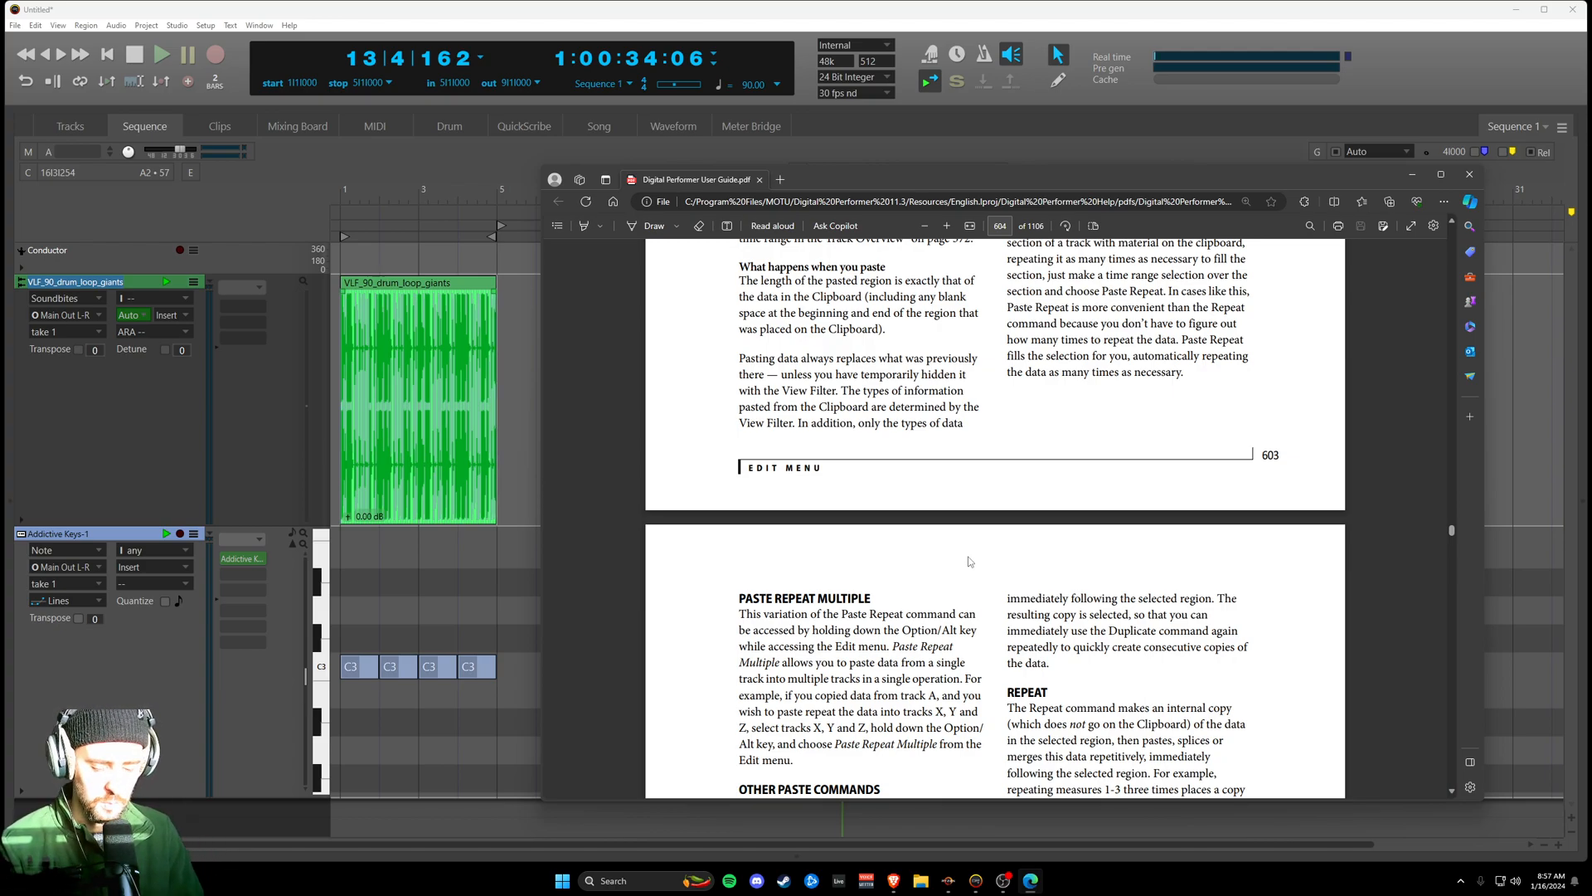
{"action": "scroll", "coordinate": [1001, 543], "scroll_direction": "down", "scroll_amount": 3}
{"action": "scroll", "coordinate": [1001, 543], "scroll_direction": "down", "scroll_amount": 8}
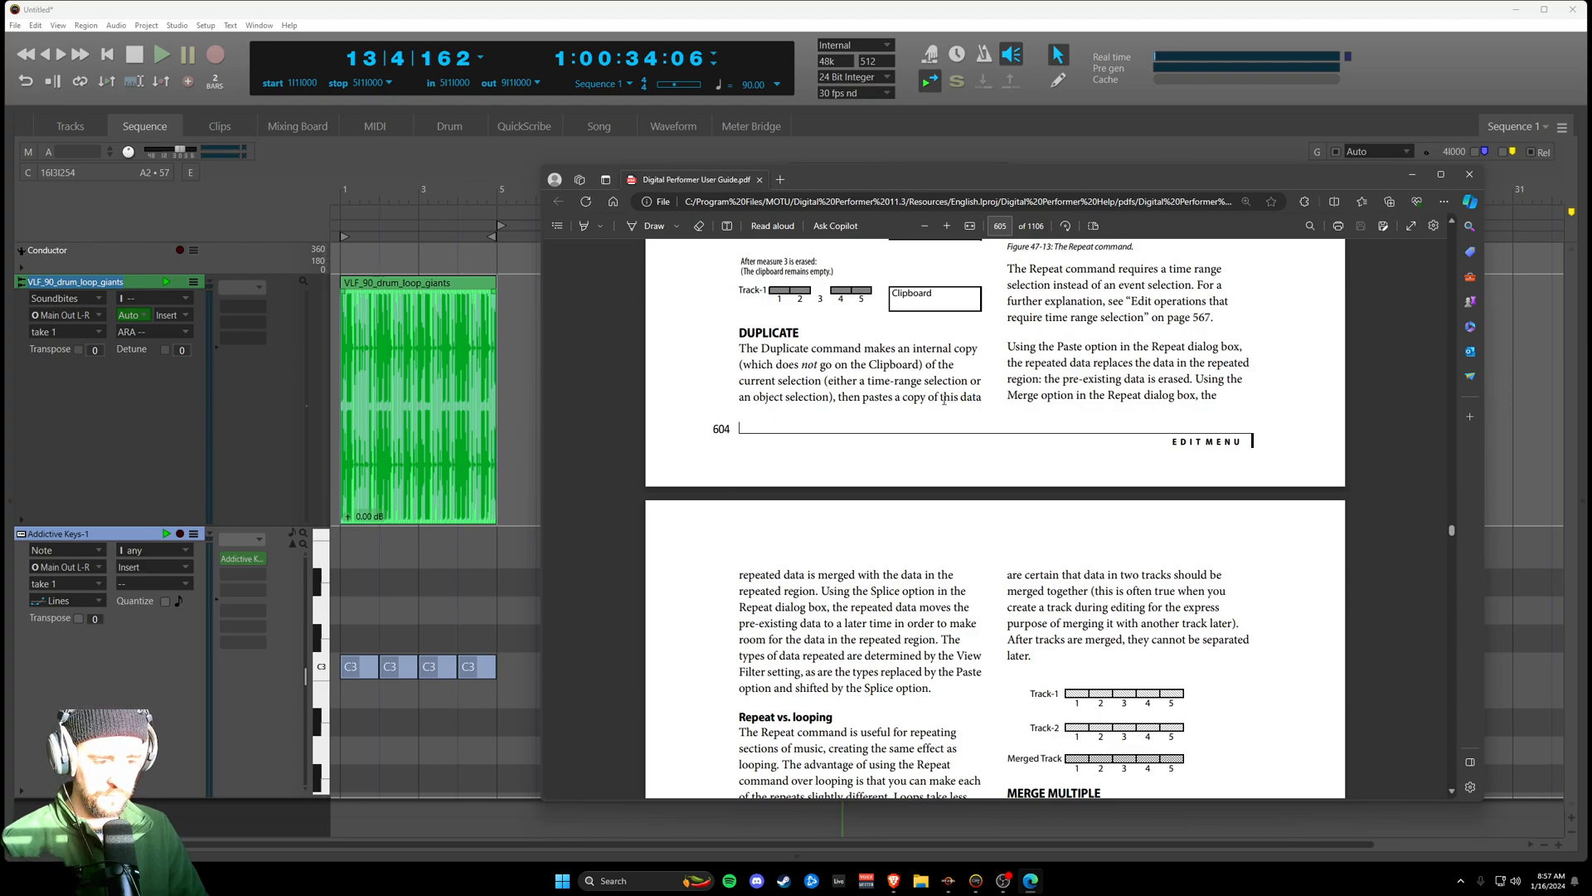
{"action": "scroll", "coordinate": [986, 425], "scroll_direction": "up", "scroll_amount": 2}
{"action": "scroll", "coordinate": [987, 425], "scroll_direction": "up", "scroll_amount": 3}
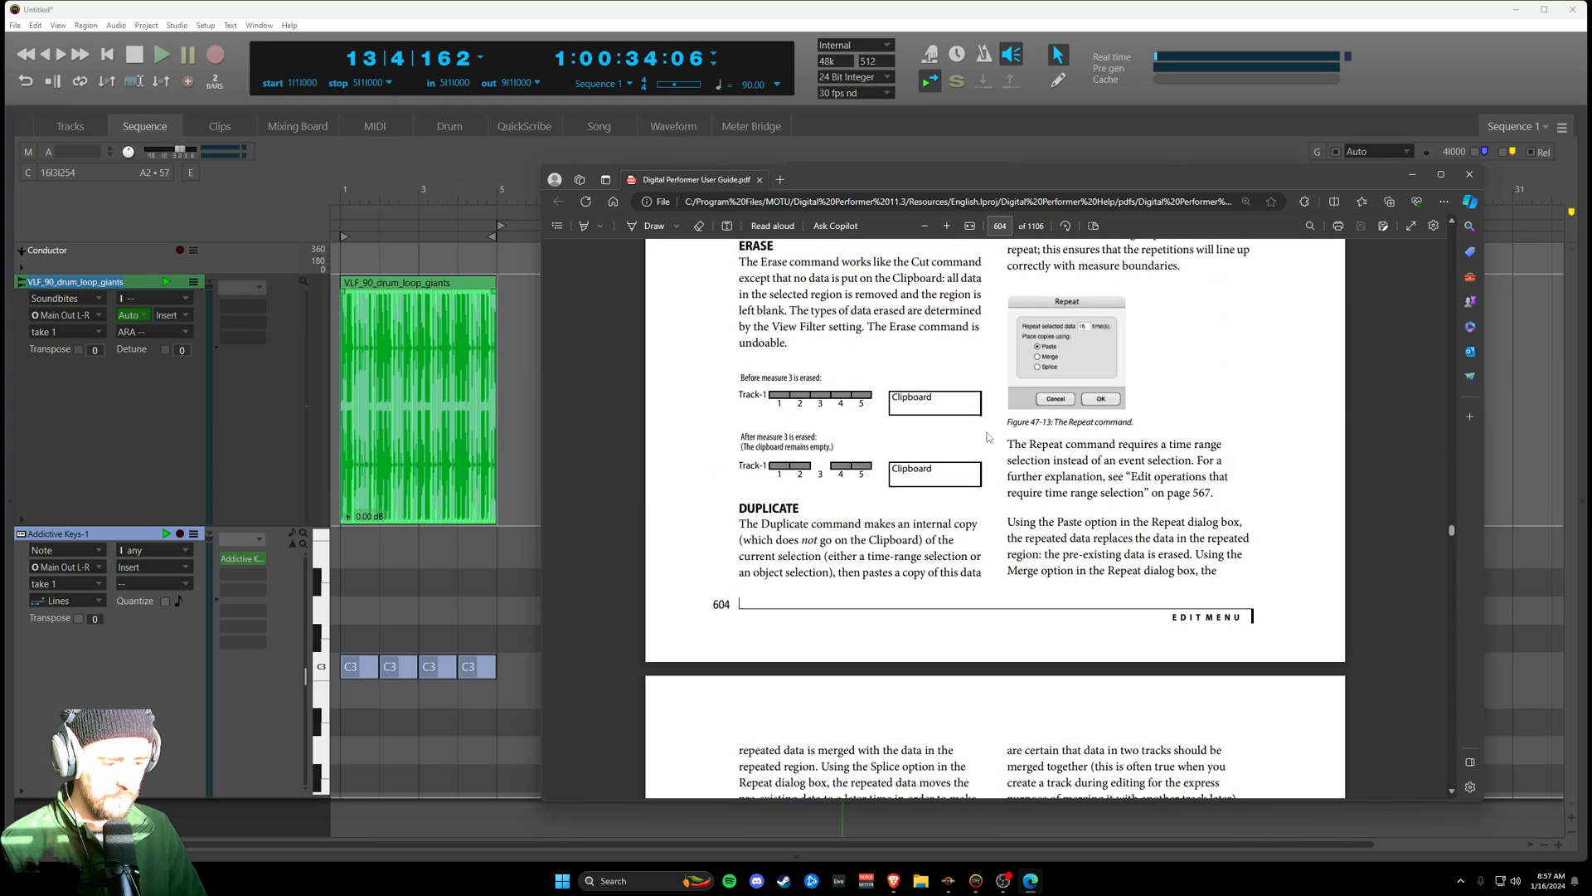
{"action": "scroll", "coordinate": [986, 437], "scroll_direction": "up", "scroll_amount": 3}
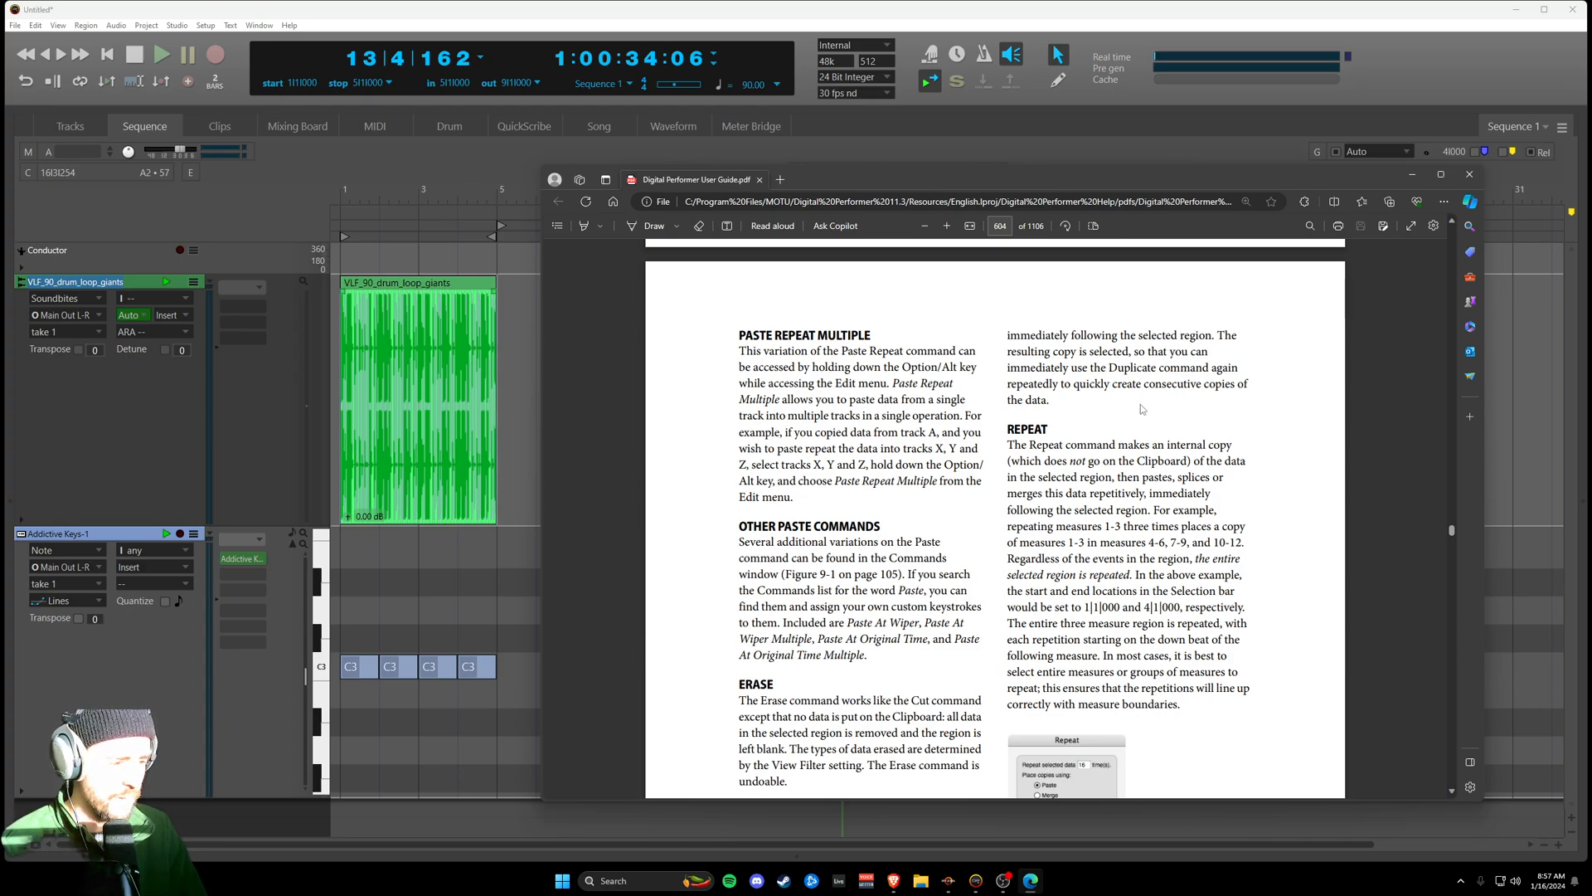
{"action": "left_click", "coordinate": [1414, 176]}
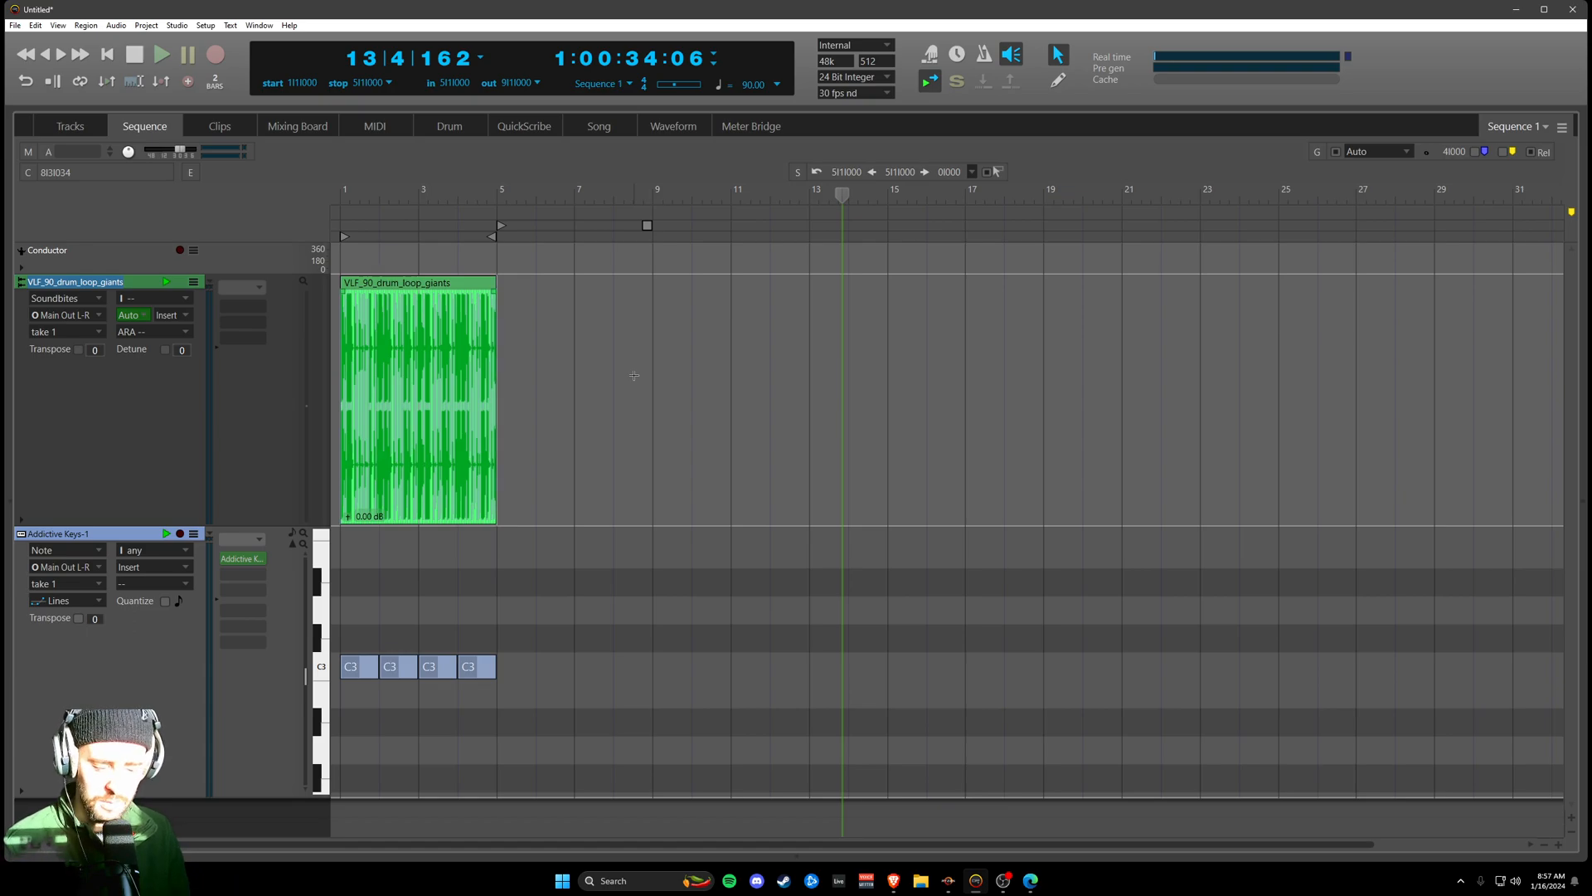
{"action": "left_click", "coordinate": [451, 292]}
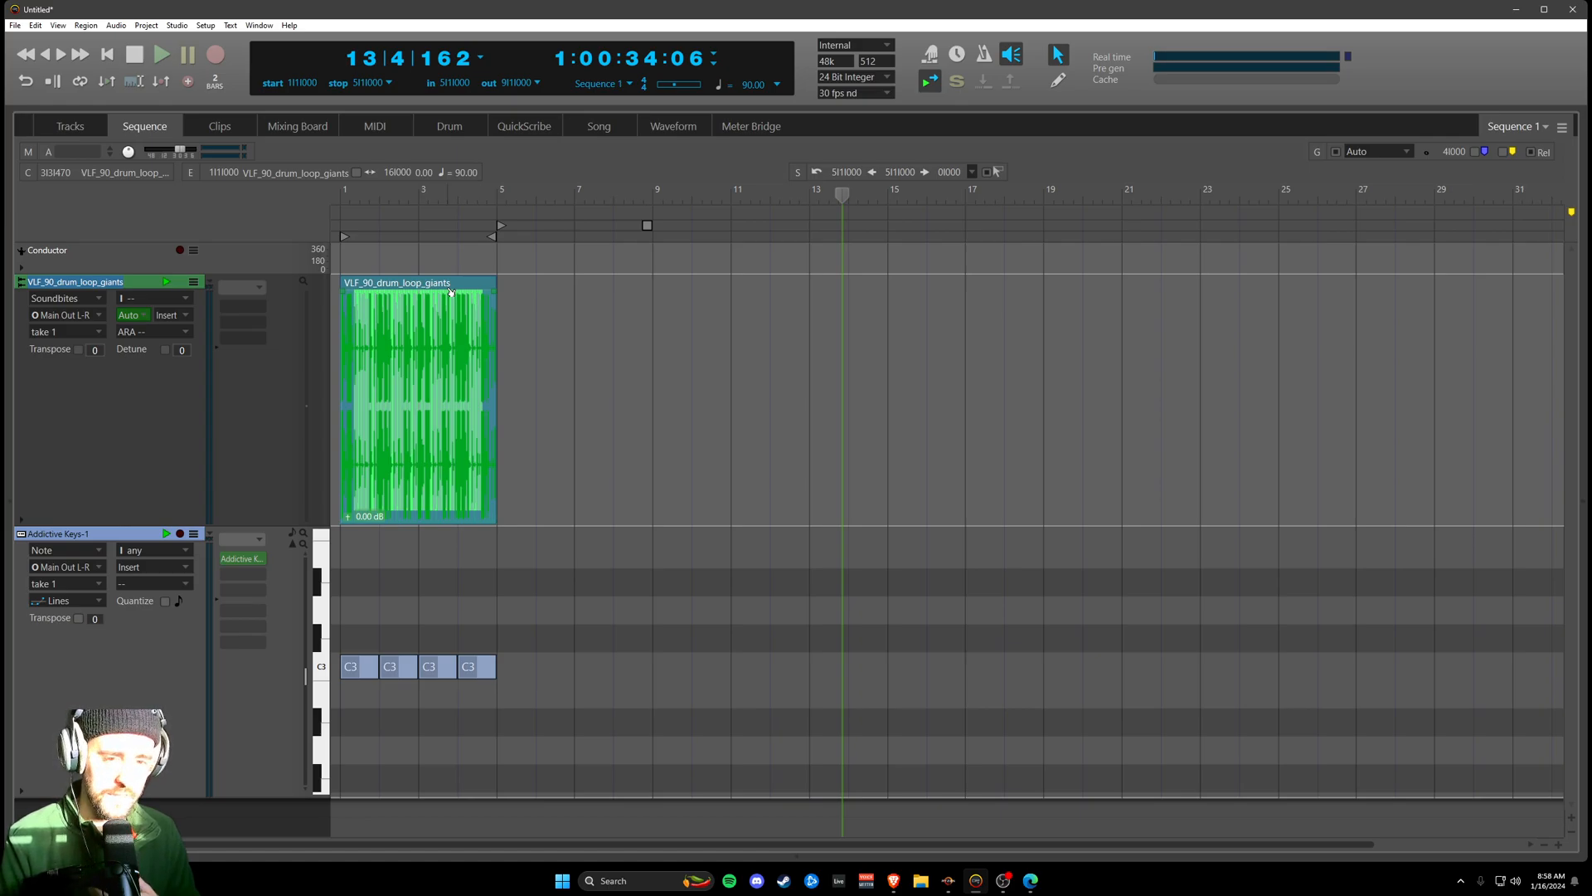
{"action": "left_click", "coordinate": [35, 25]}
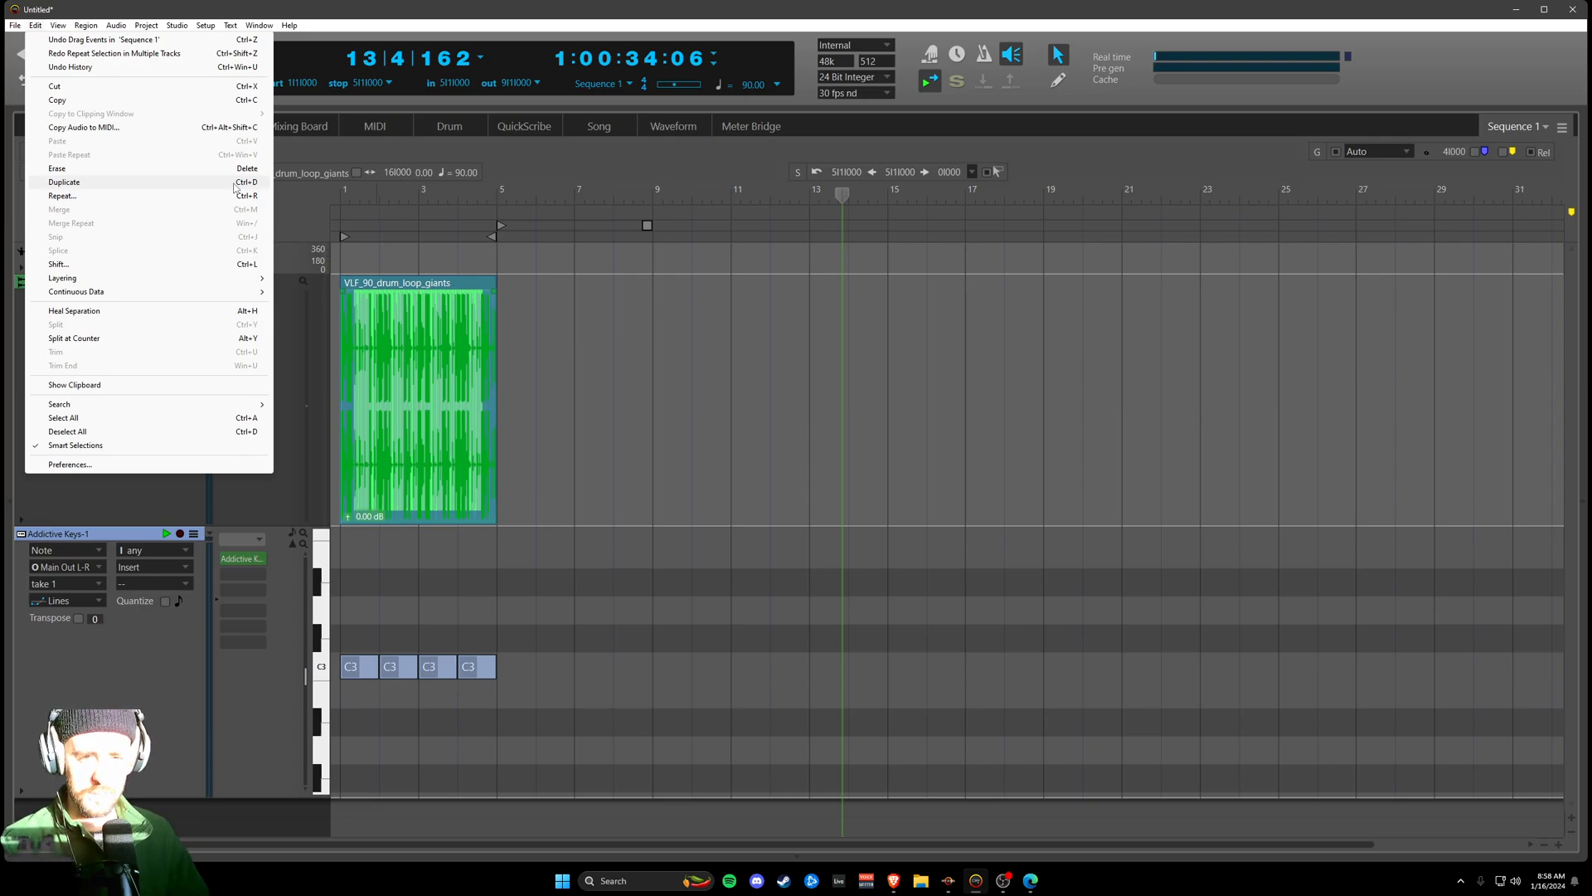
{"action": "mouse_move", "coordinate": [18, 26]}
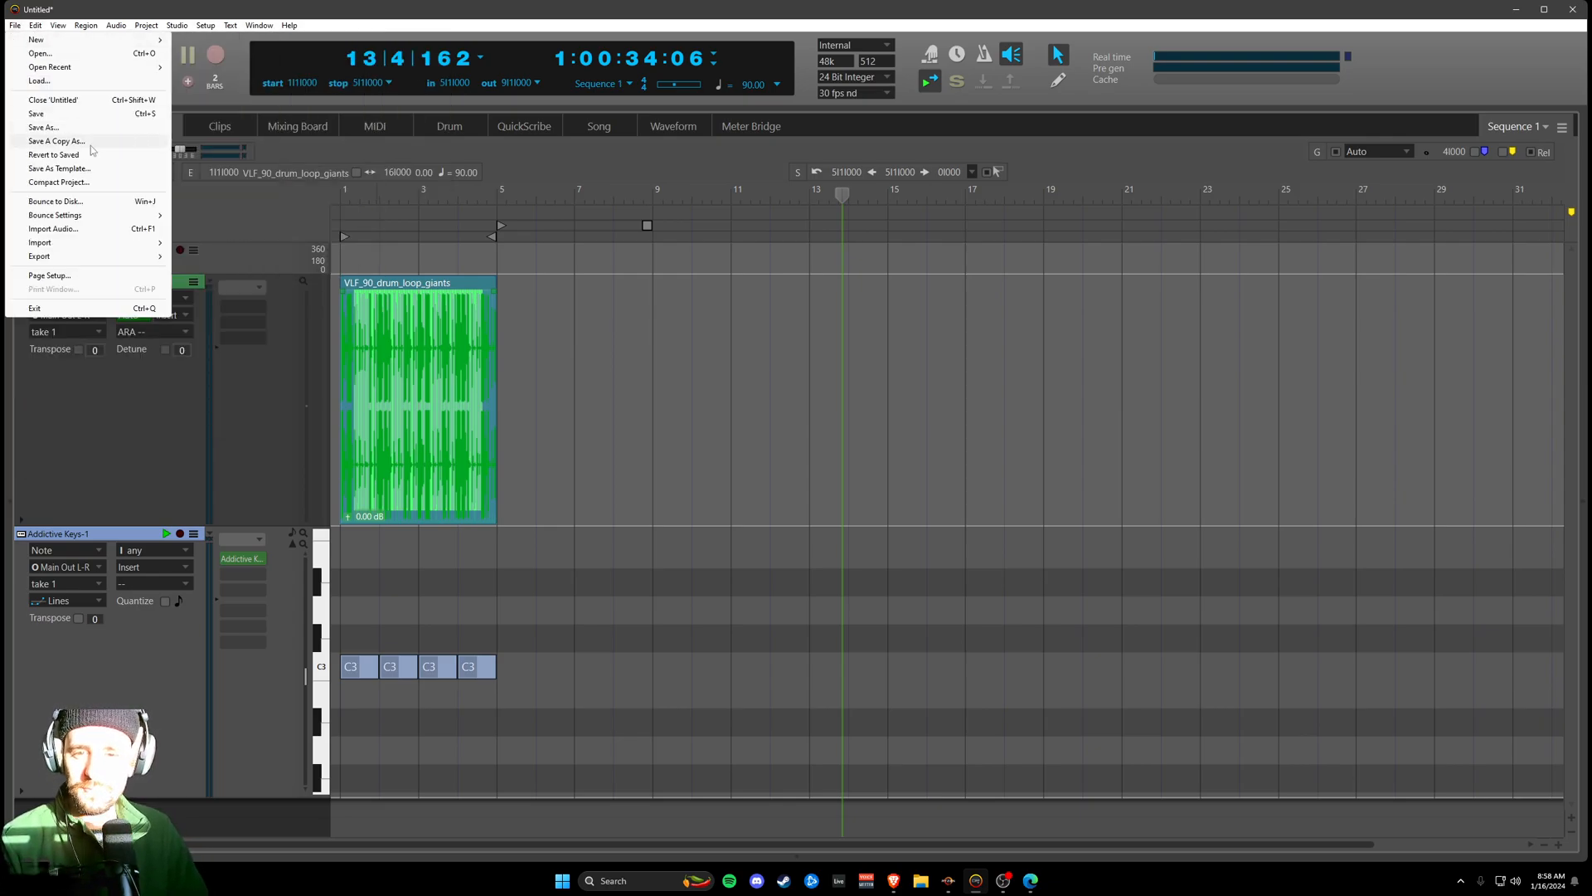
{"action": "mouse_move", "coordinate": [35, 25]}
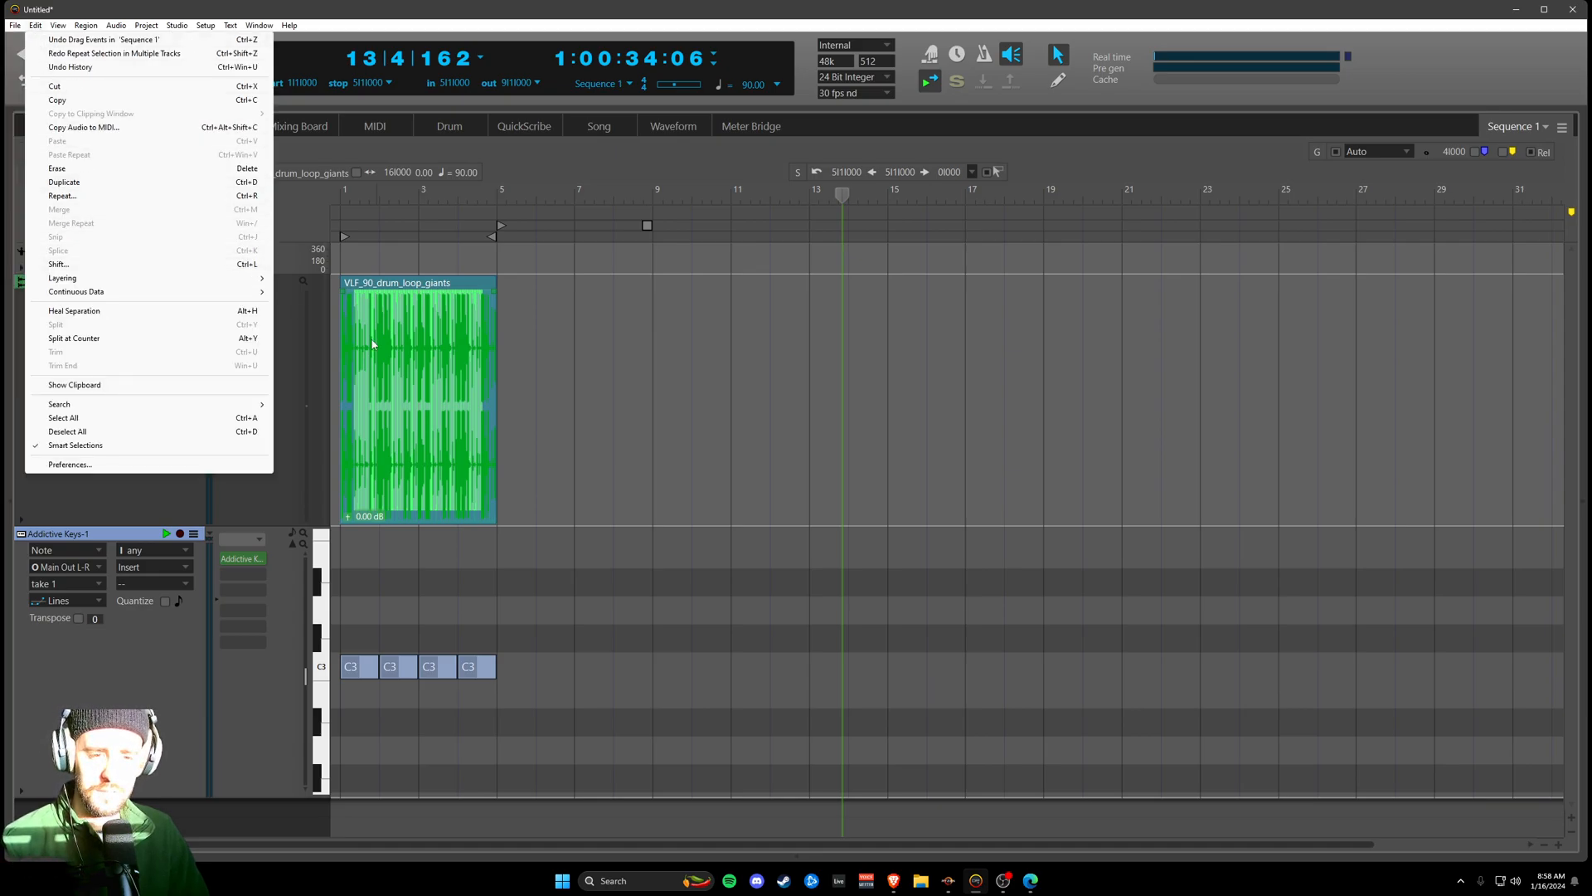
{"action": "left_click", "coordinate": [487, 363]}
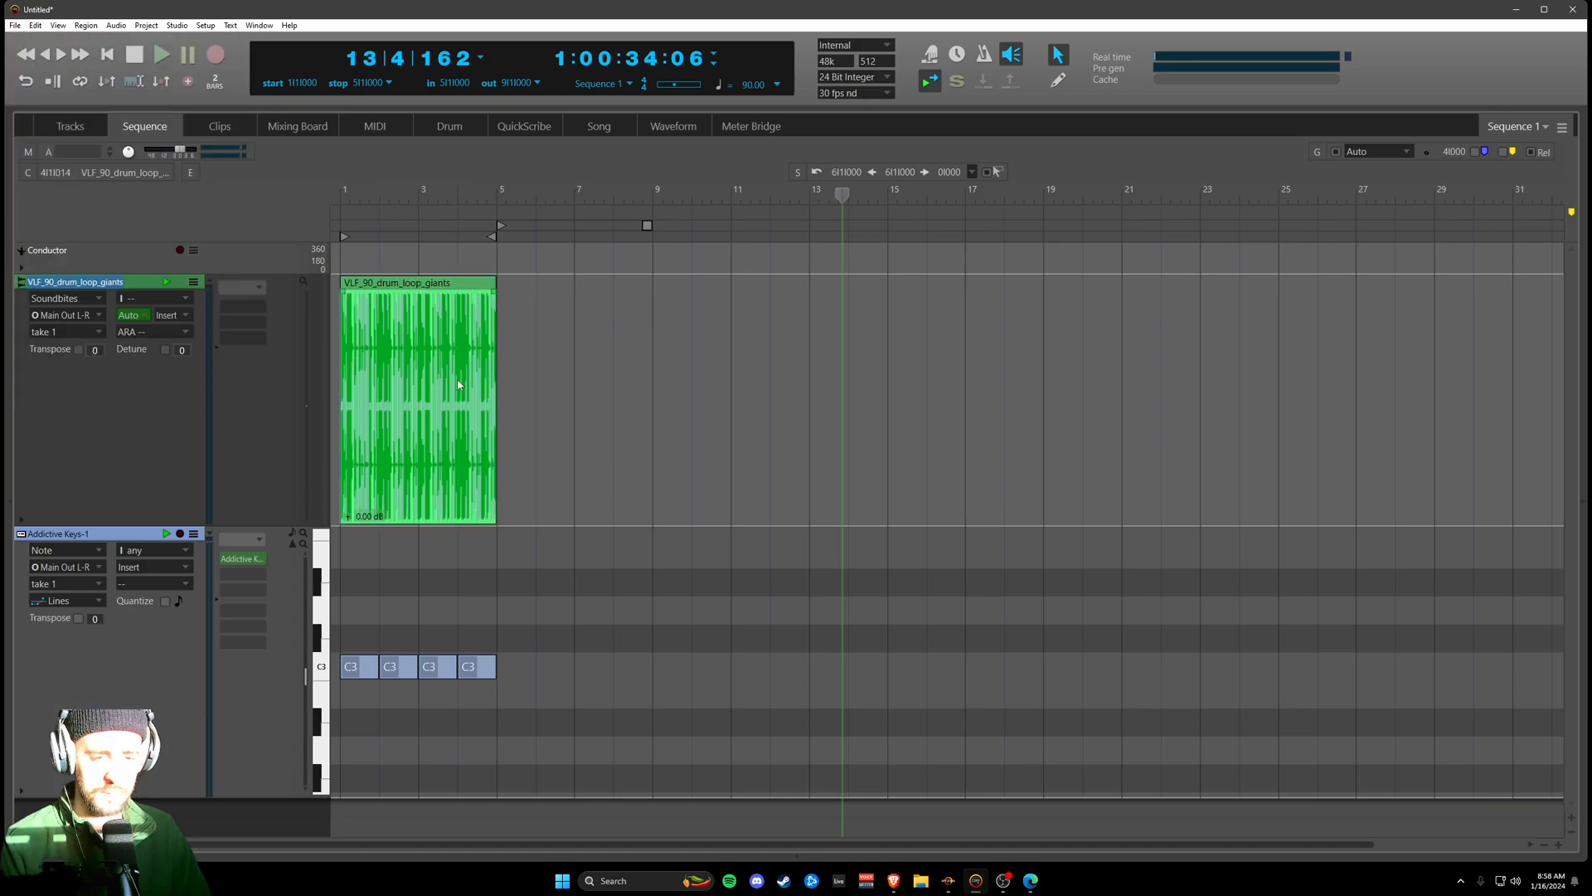
- Duplicate the drum loop and the four C3 notes separately as object selections, and undo both duplicates
{"action": "left_click", "coordinate": [486, 374]}
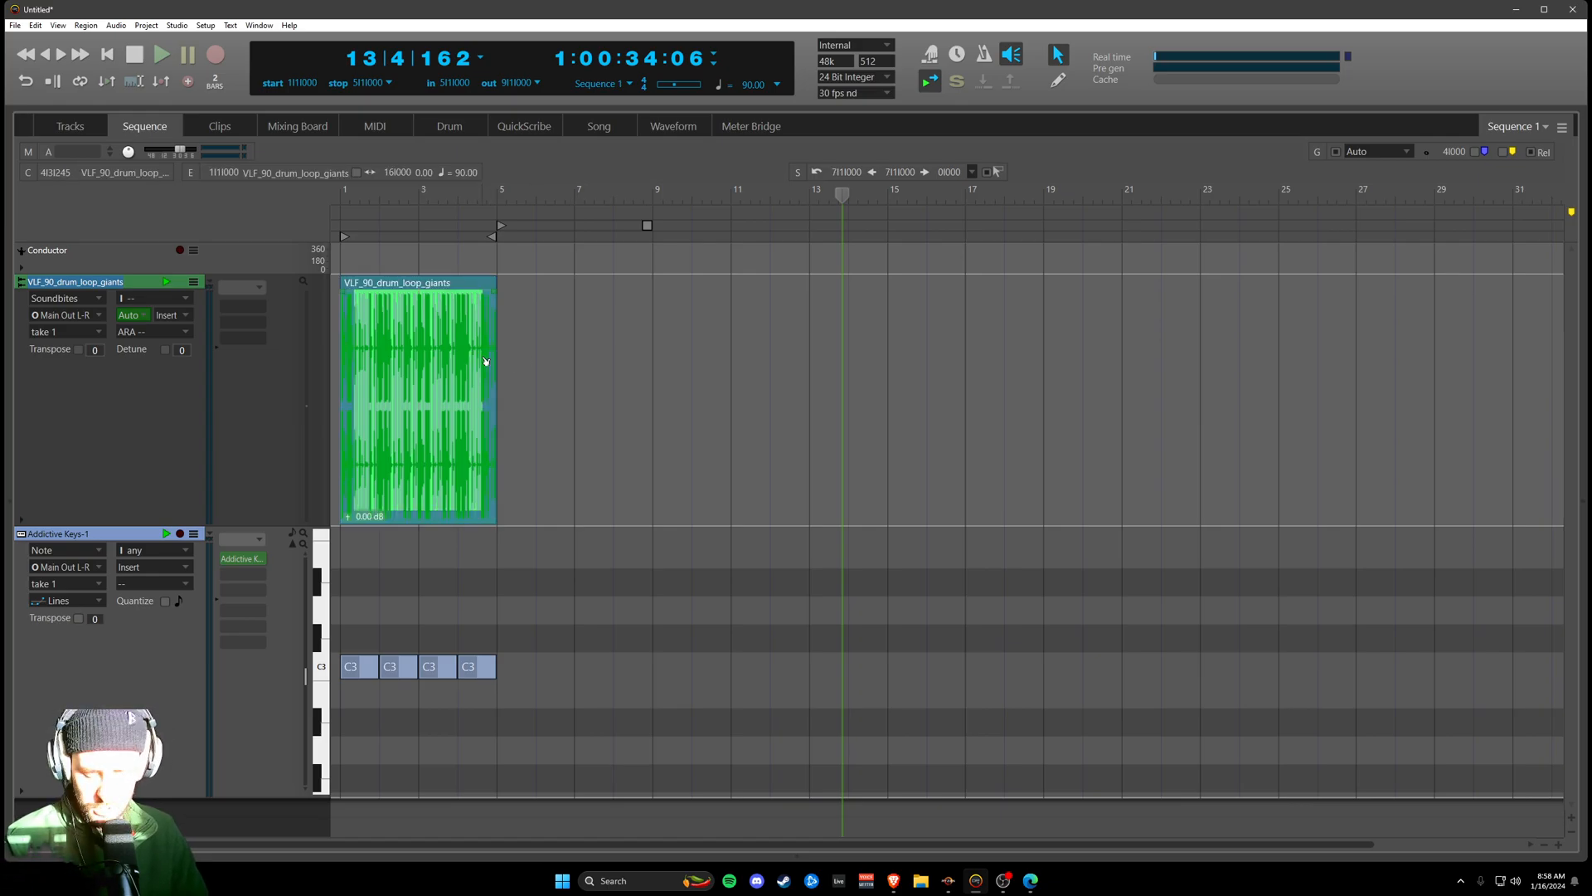
{"action": "left_click", "coordinate": [36, 26]}
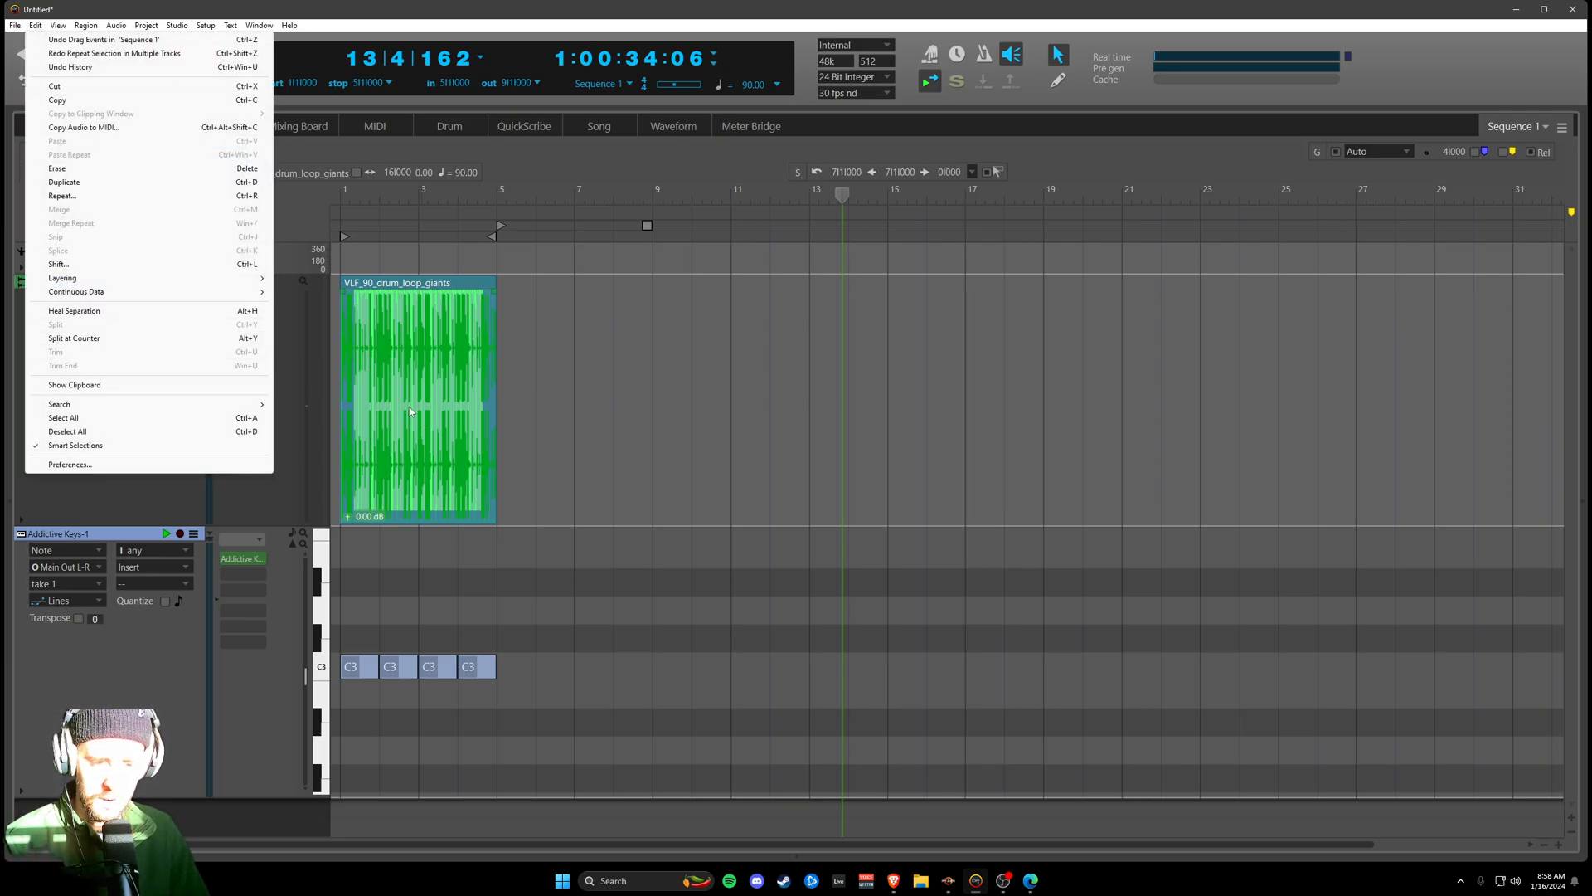
{"action": "left_click", "coordinate": [64, 183]}
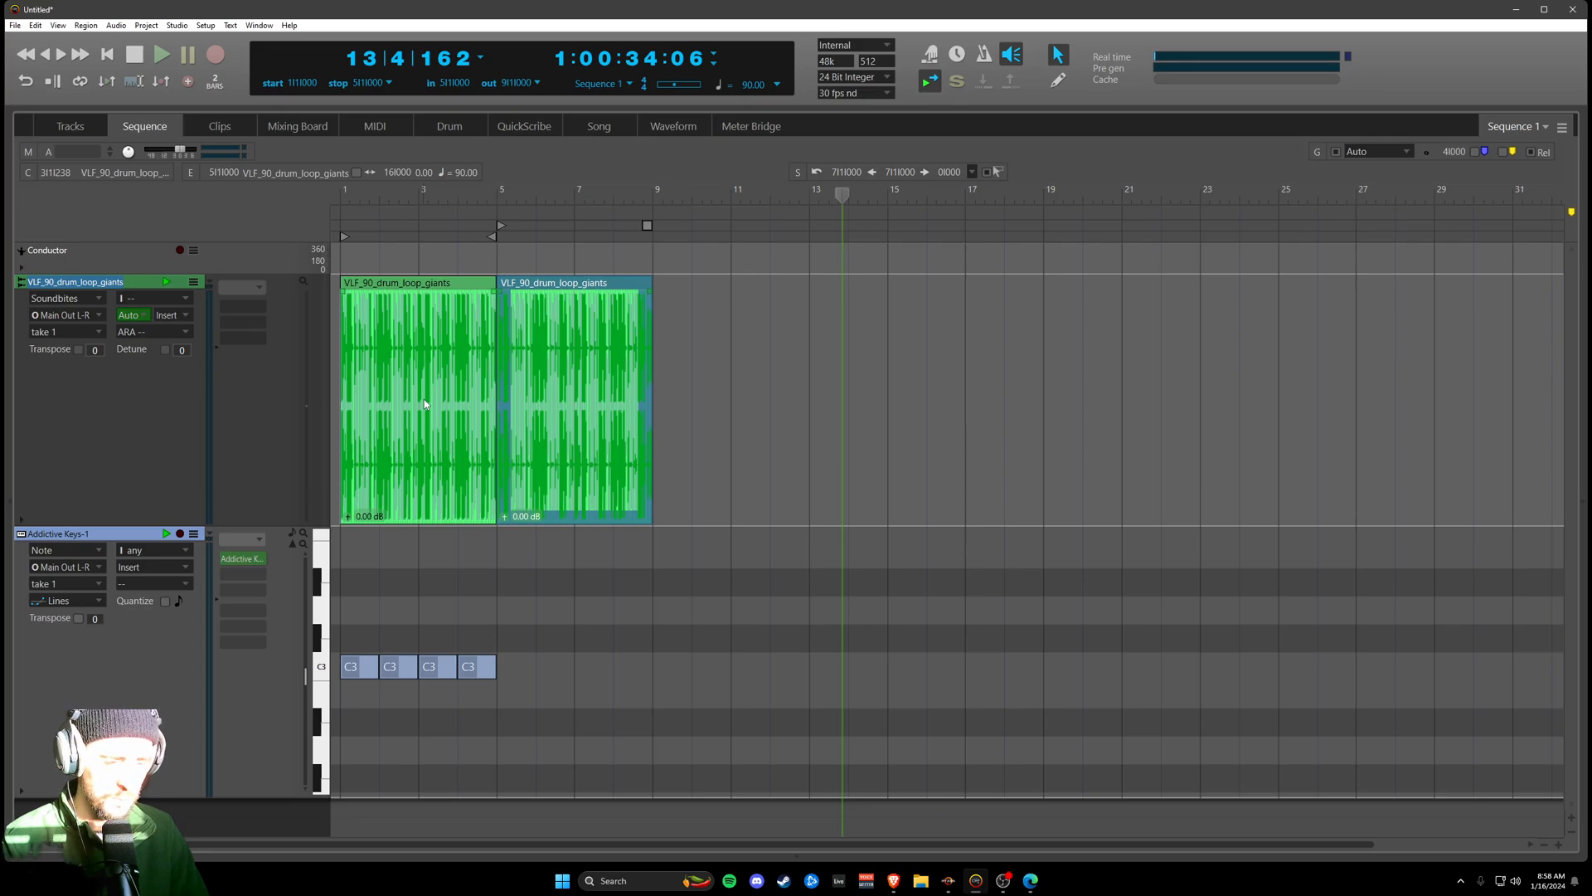
{"action": "left_click_drag", "start_coordinate": [482, 621], "coordinate": [324, 681]}
{"action": "left_click", "coordinate": [35, 24]}
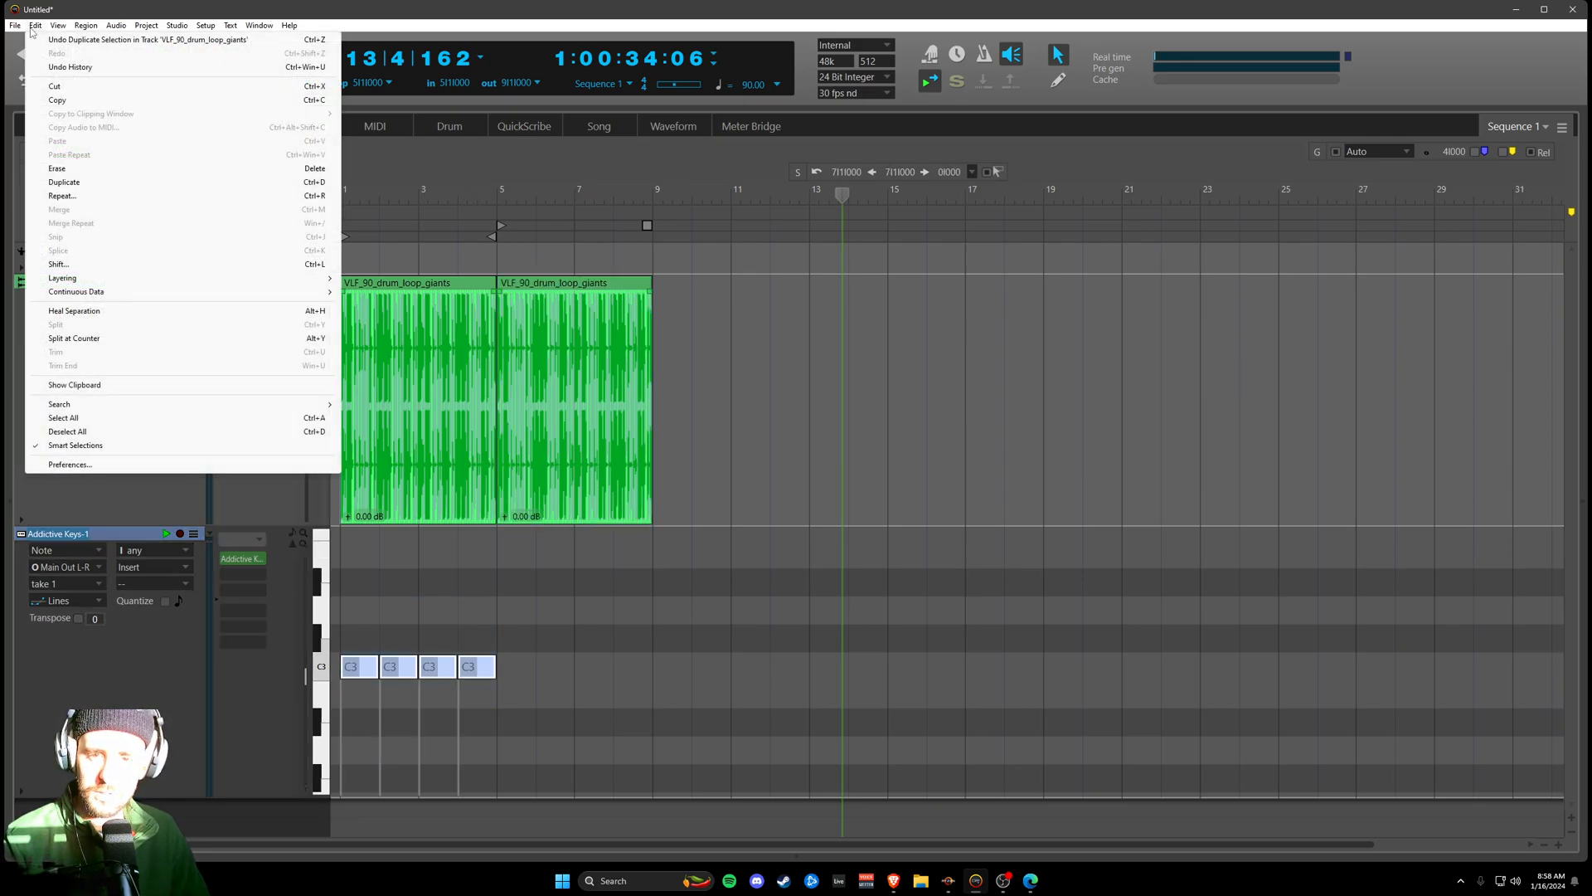
{"action": "left_click", "coordinate": [64, 182]}
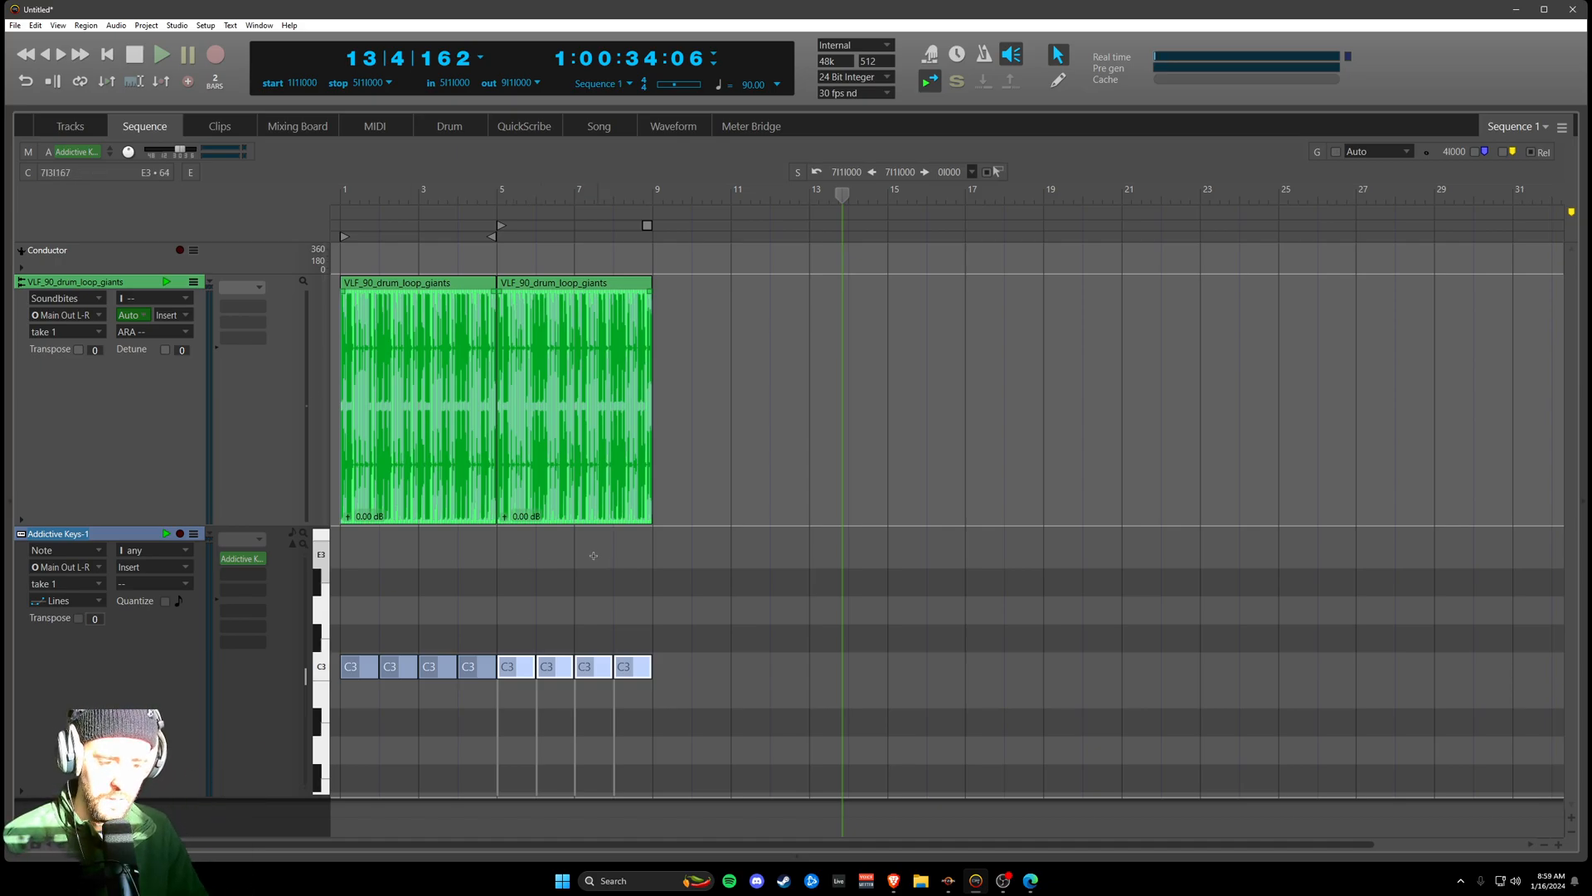
{"action": "key", "text": "ctrl+z"}
{"action": "key", "text": "ctrl+z"}
- Duplicate the time range from measure 1 to measure 9 across both tracks, and undo the duplicate
{"action": "key", "text": "ctrl+a"}
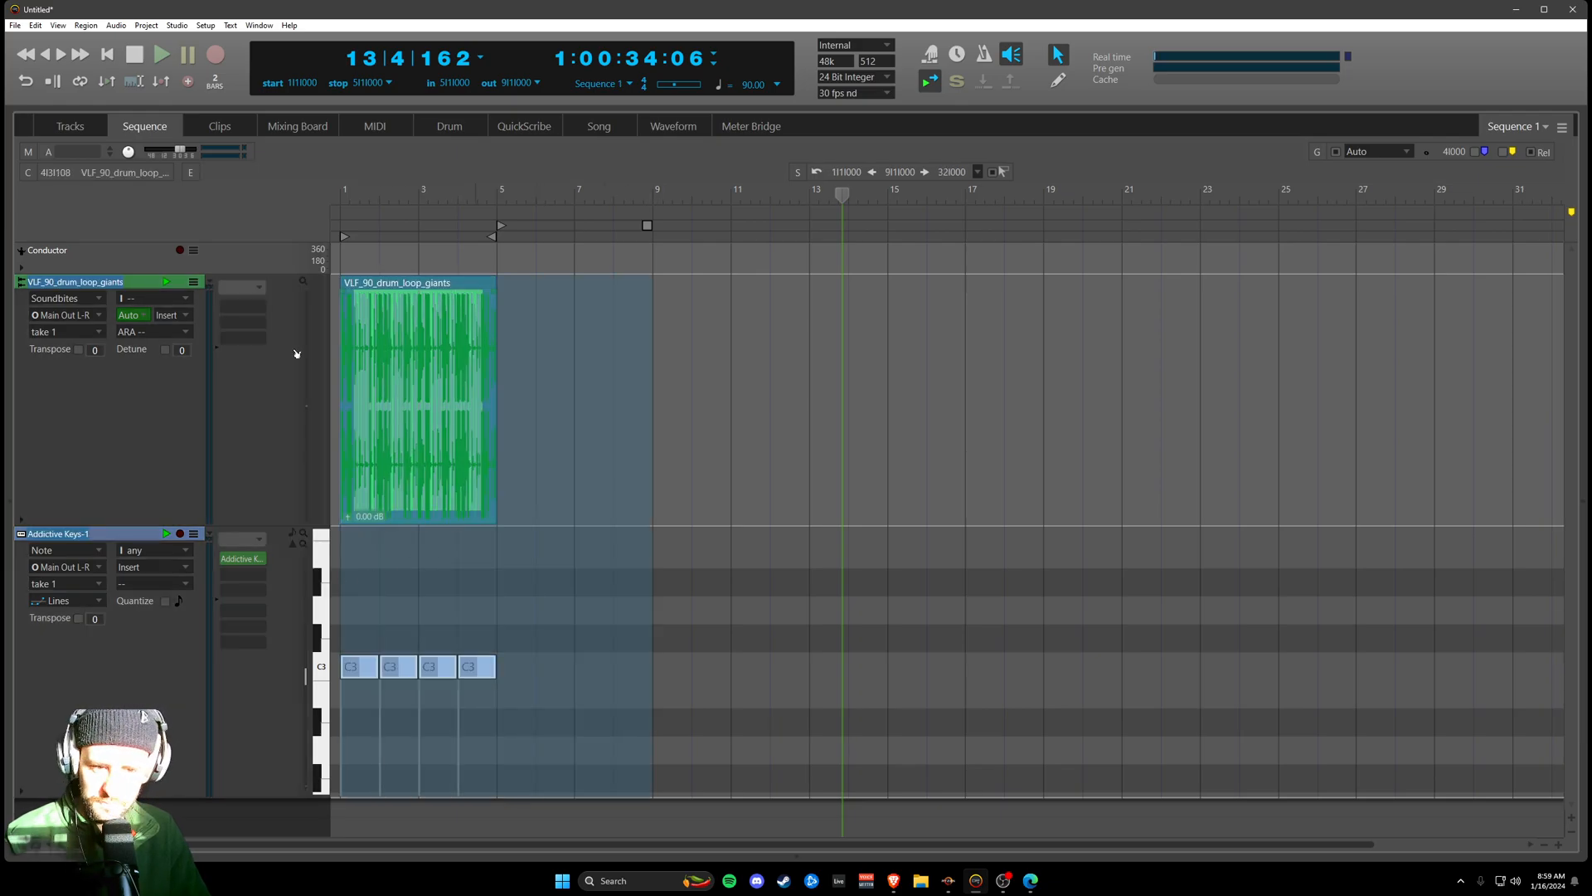
{"action": "left_click", "coordinate": [34, 25]}
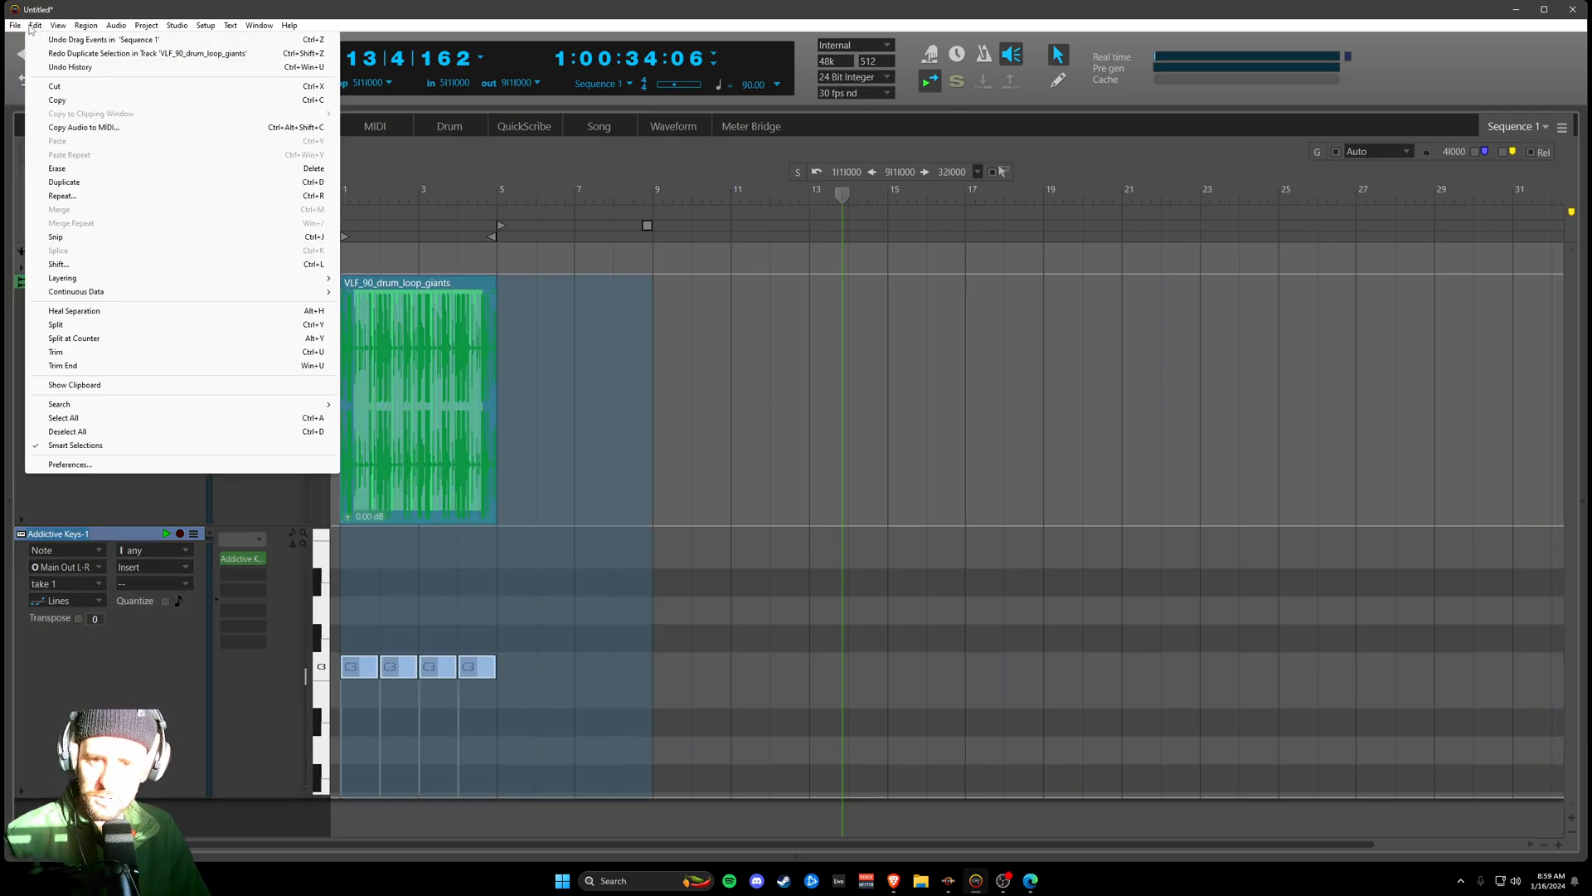
{"action": "left_click", "coordinate": [65, 182]}
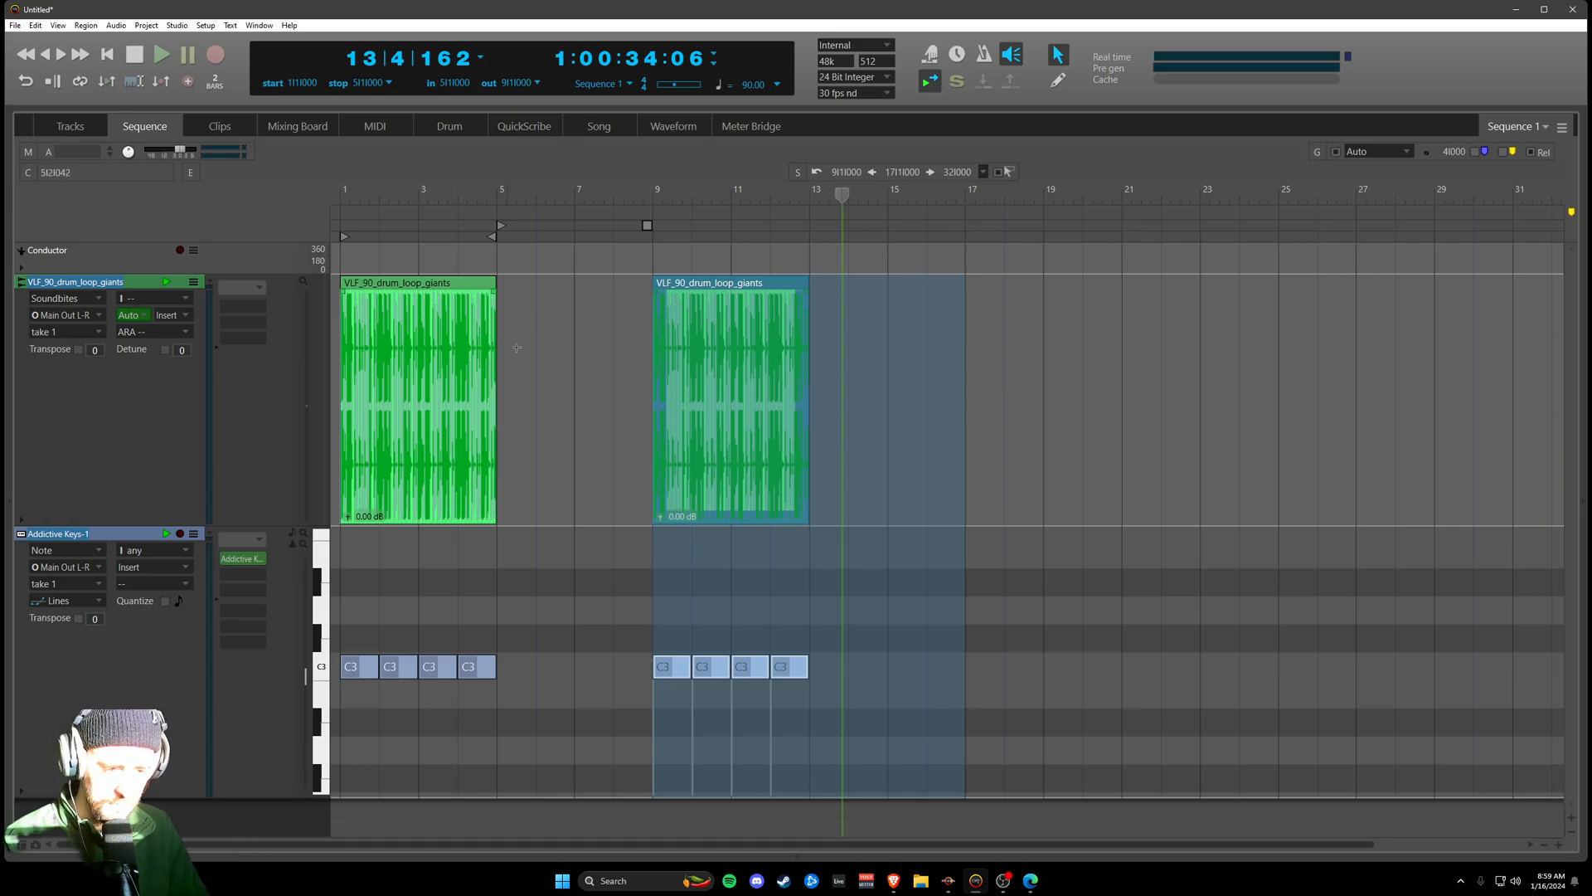
{"action": "key", "text": "ctrl+z"}
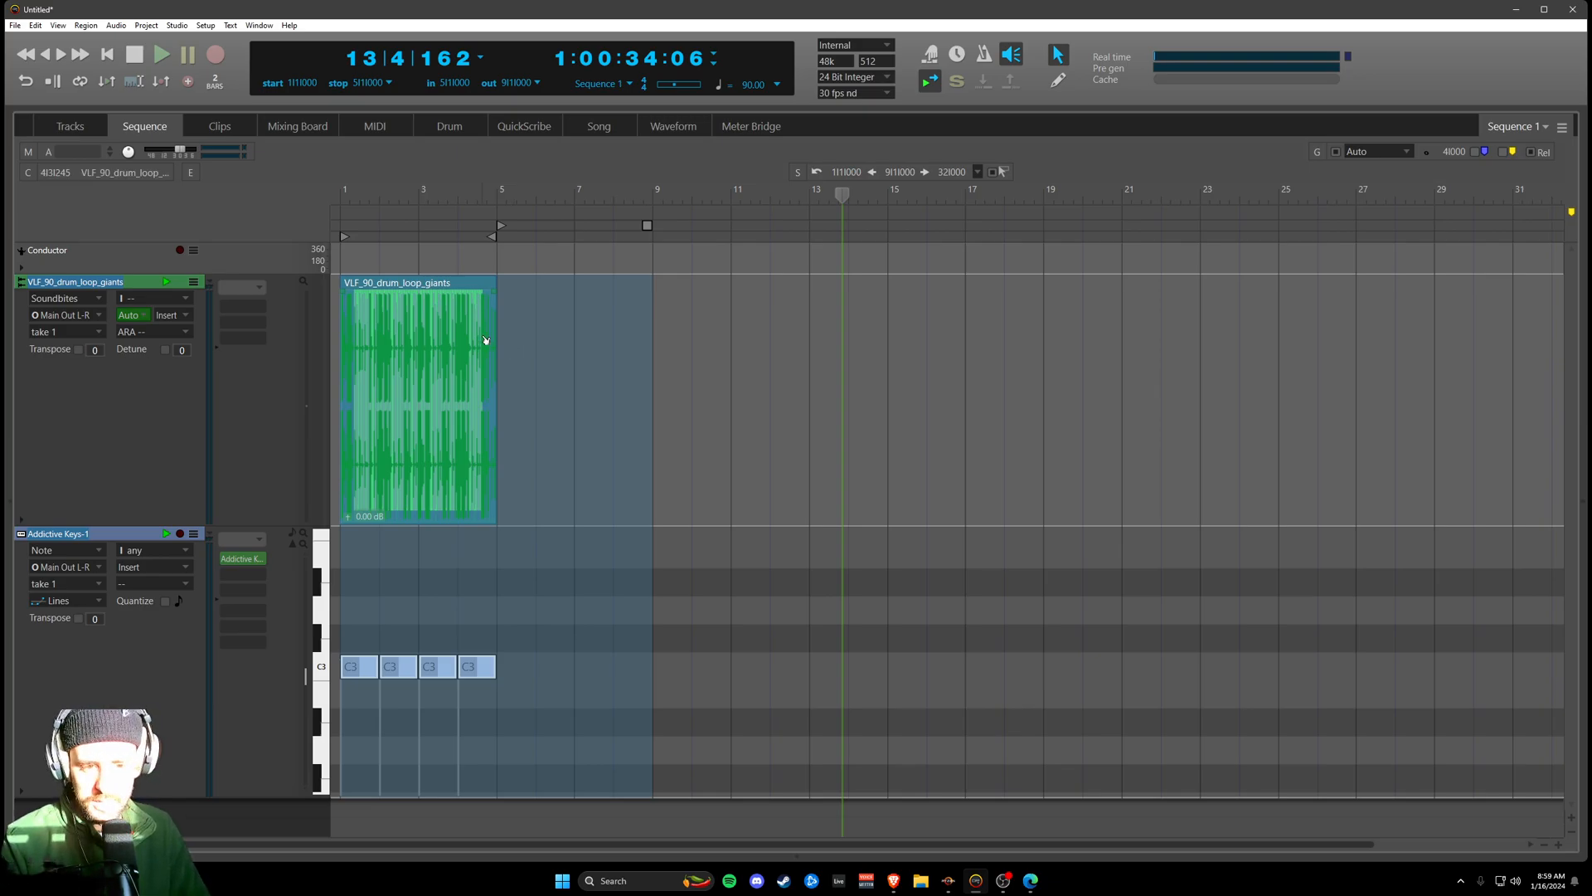
{"action": "left_click", "coordinate": [537, 346]}
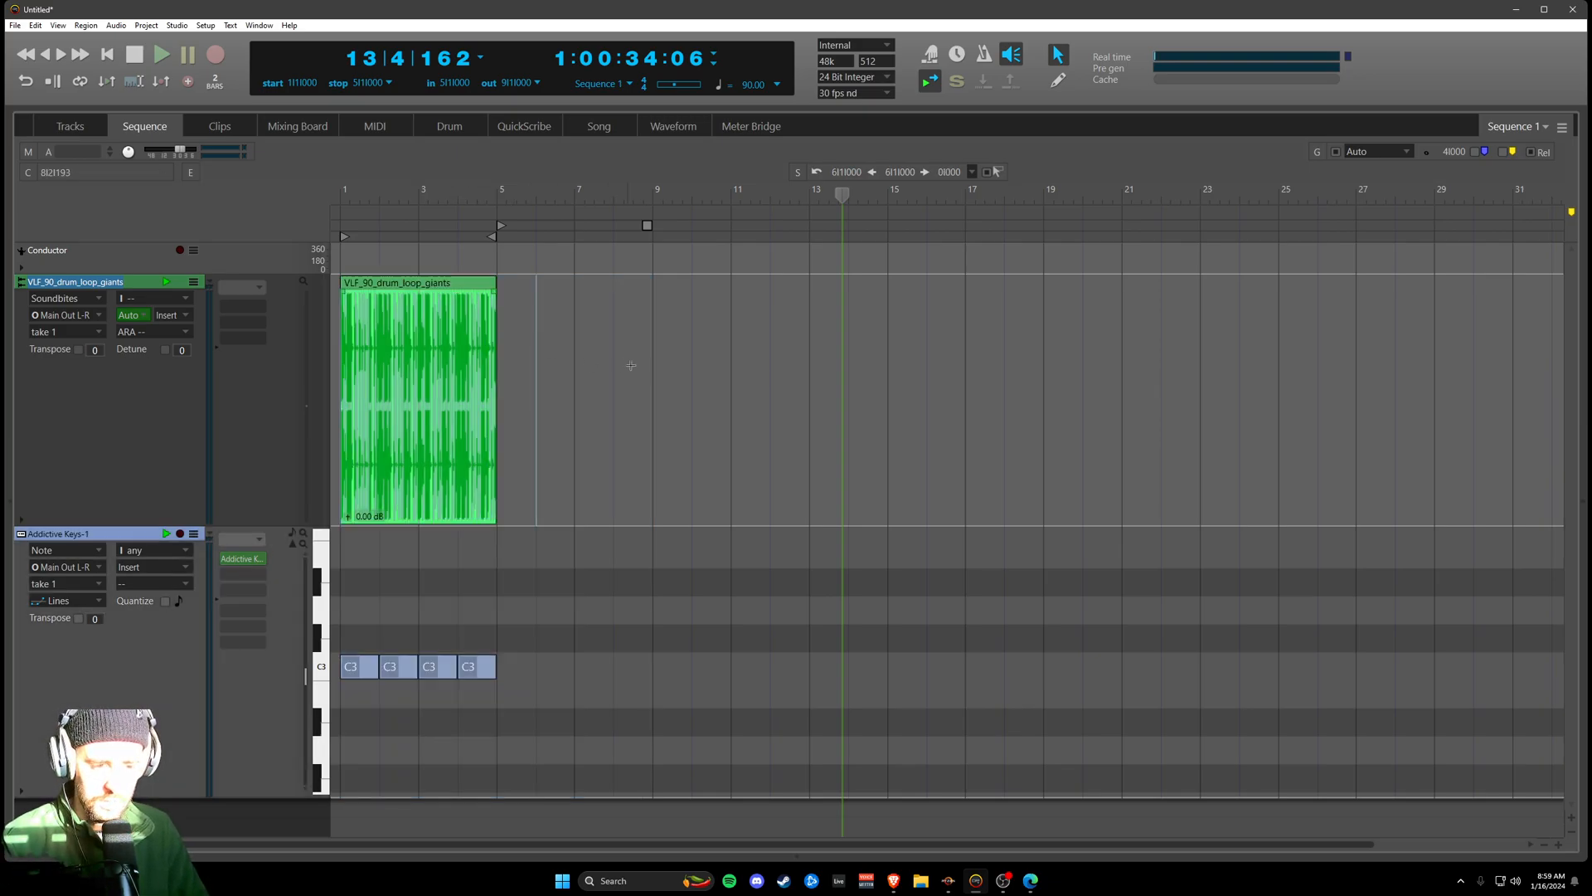
- Duplicate the drum loop soundbite repeatedly until consecutive copies fill the audio track up to measure 101
{"action": "left_click", "coordinate": [470, 334]}
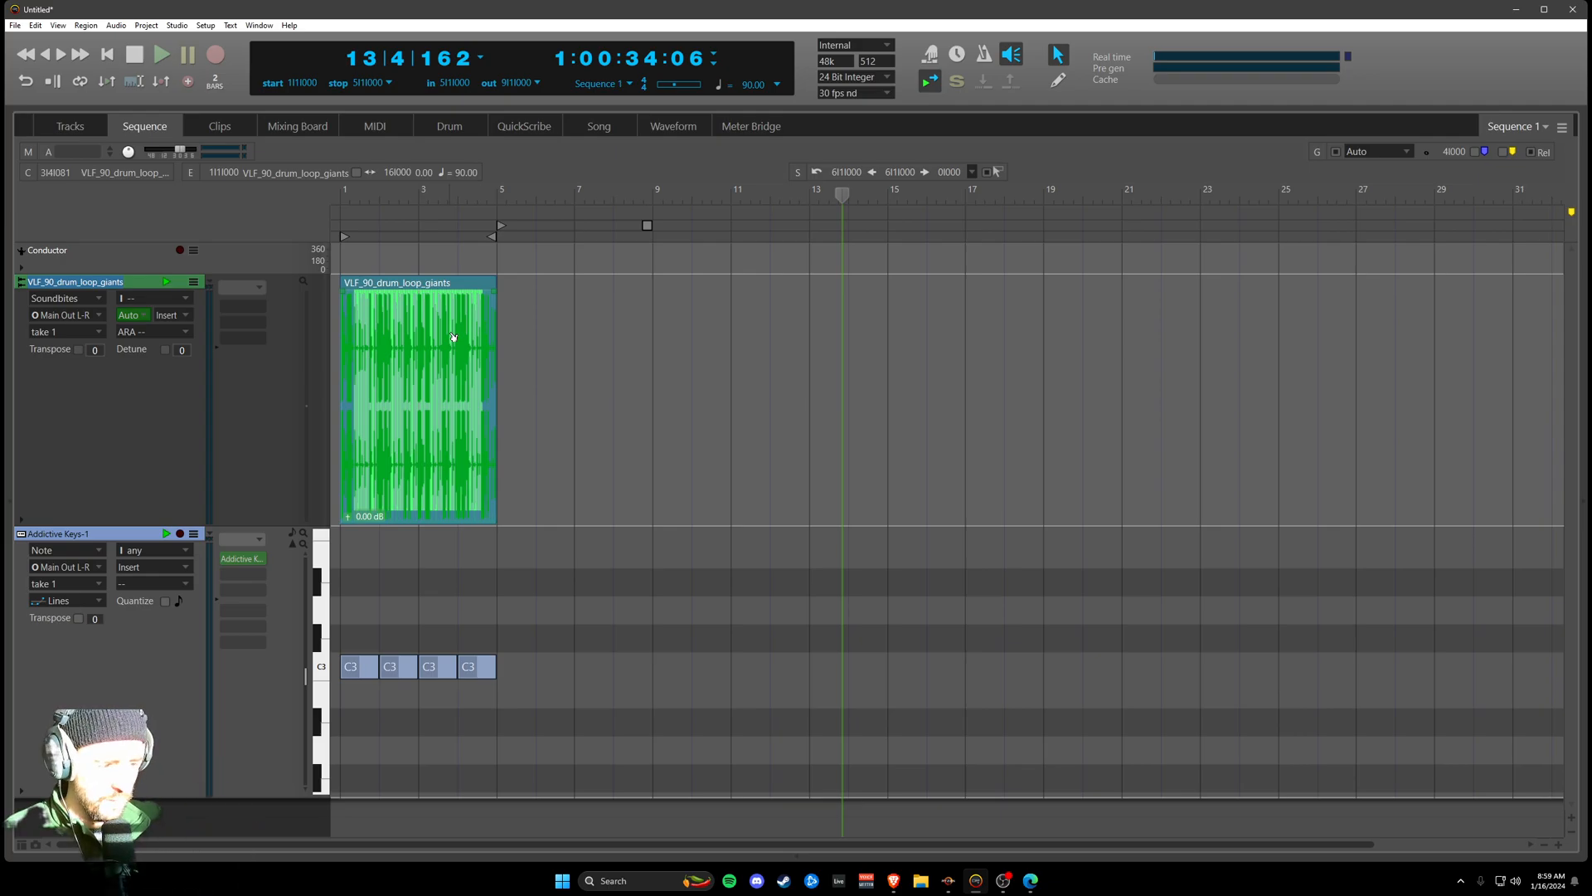
{"action": "key", "text": "ctrl+d"}
{"action": "key", "text": "ctrl+d"}
{"action": "key", "text": "ctrl+d"}
{"action": "key", "text": "ctrl+d"}
{"action": "key", "text": "ctrl+d"}
{"action": "key", "text": "ctrl+d"}
{"action": "key", "text": "ctrl+d"}
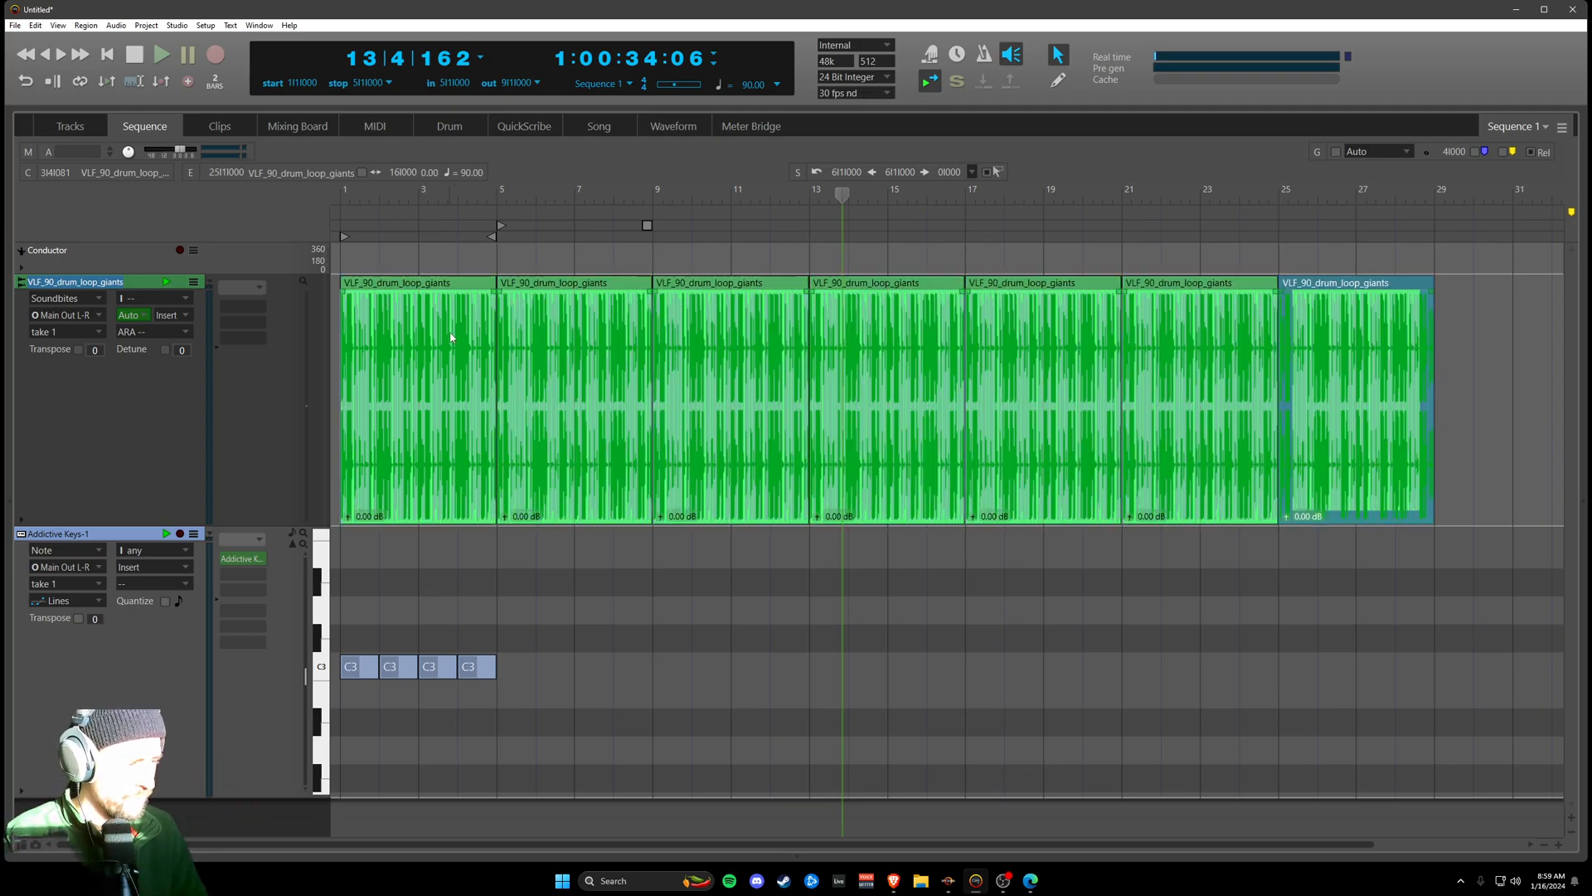
{"action": "key", "text": "ctrl+d"}
{"action": "key", "text": "ctrl+d"}
{"action": "key", "text": "ctrl+d"}
{"action": "key", "text": "ctrl+d"}
{"action": "key", "text": "ctrl+d"}
{"action": "key", "text": "ctrl+d"}
{"action": "key", "text": "ctrl+d"}
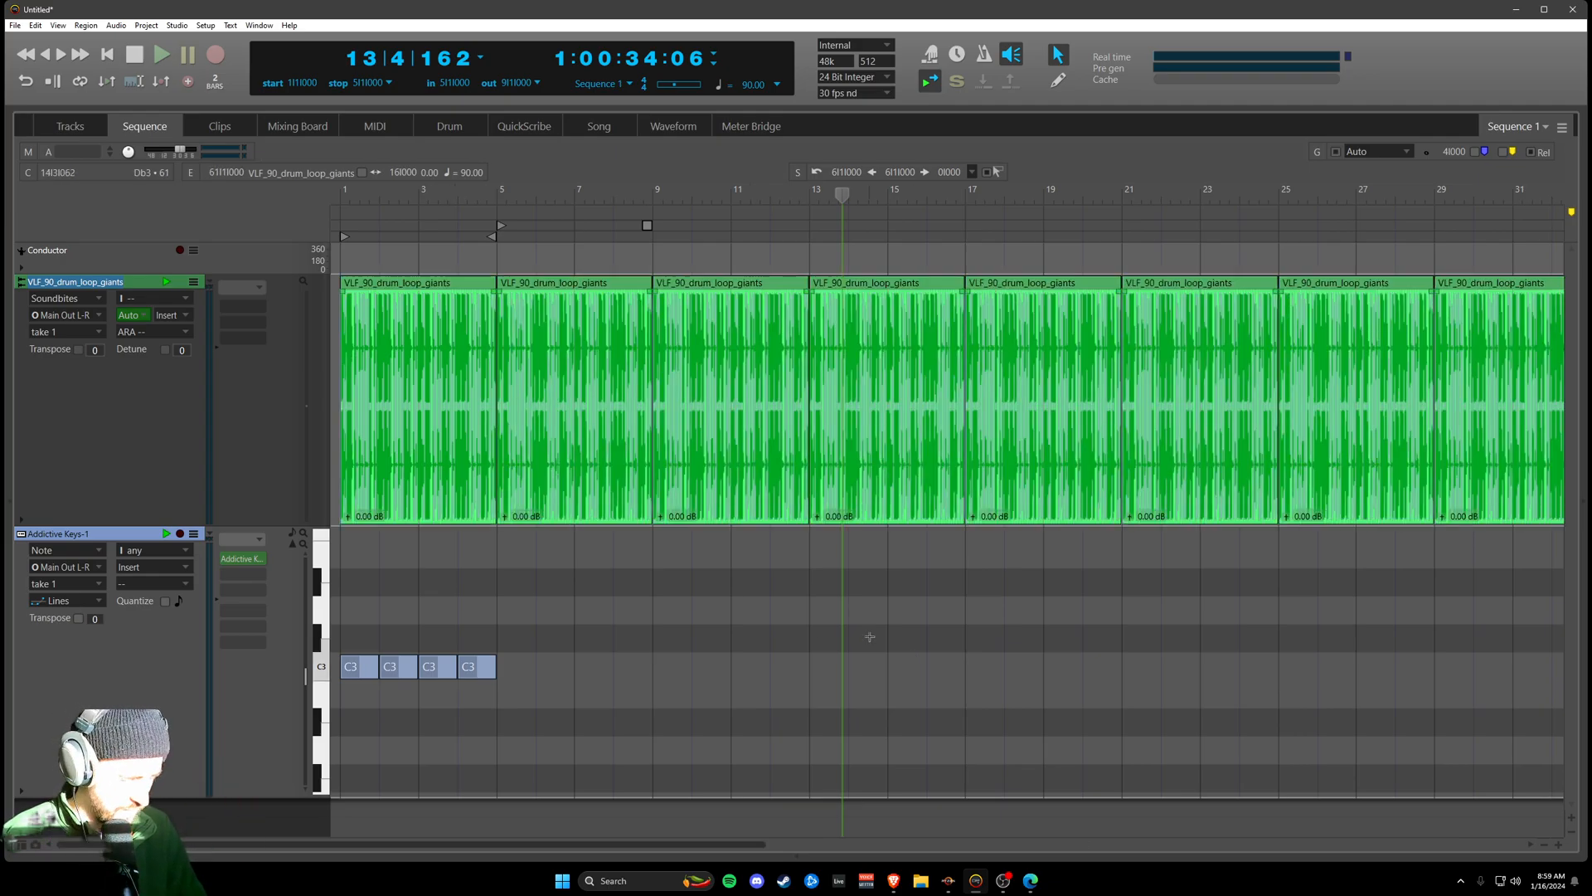
{"action": "key", "text": "ctrl+Left"}
{"action": "key", "text": "ctrl+Left"}
{"action": "key", "text": "ctrl+Left"}
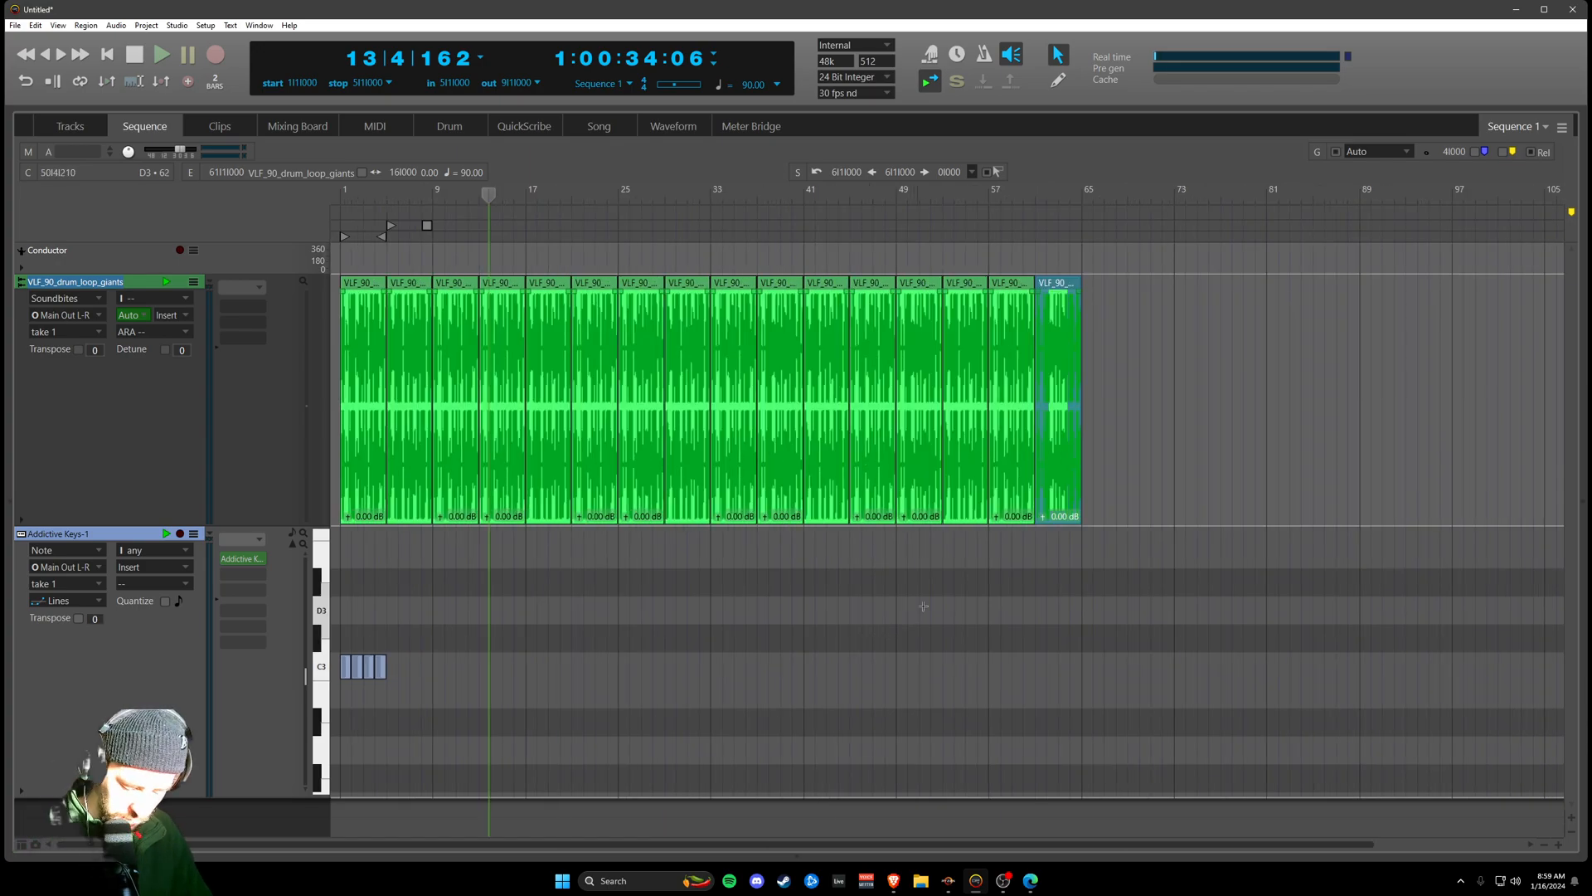
{"action": "key", "text": "ctrl+d"}
{"action": "key", "text": "ctrl+d"}
{"action": "key", "text": "ctrl+d"}
{"action": "key", "text": "ctrl+d"}
{"action": "key", "text": "ctrl+d"}
{"action": "key", "text": "ctrl+d"}
{"action": "key", "text": "ctrl+d"}
{"action": "key", "text": "ctrl+d"}
{"action": "key", "text": "ctrl+d"}
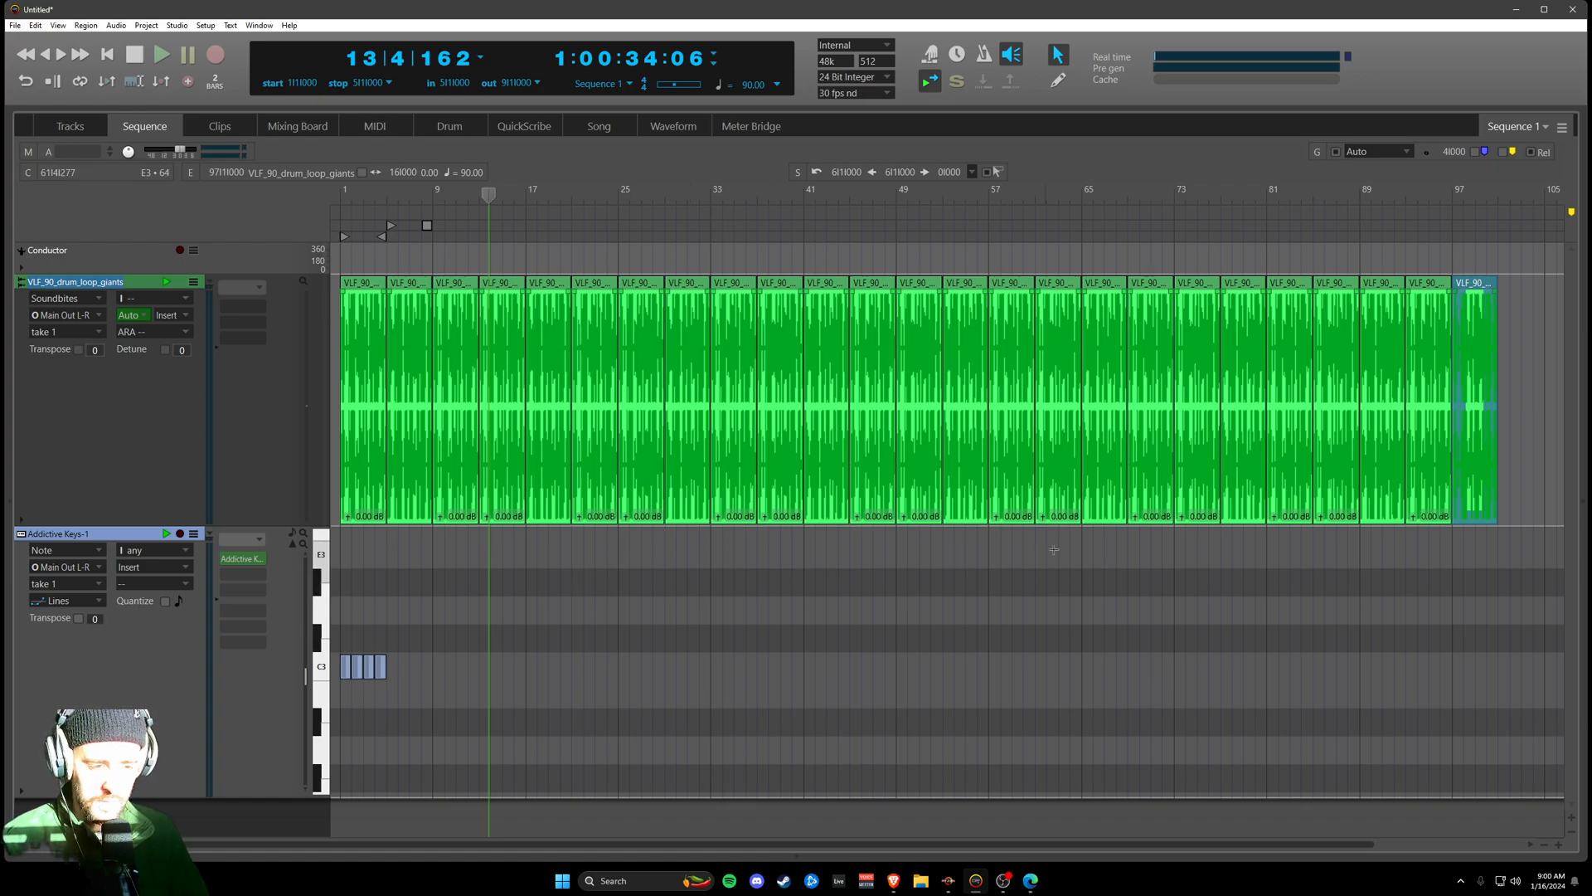
- Duplicate the four C3 notes on the Addictive Keys-1 track 8 times, filling it up to measure 37
{"action": "left_click_drag", "start_coordinate": [390, 647], "coordinate": [341, 693]}
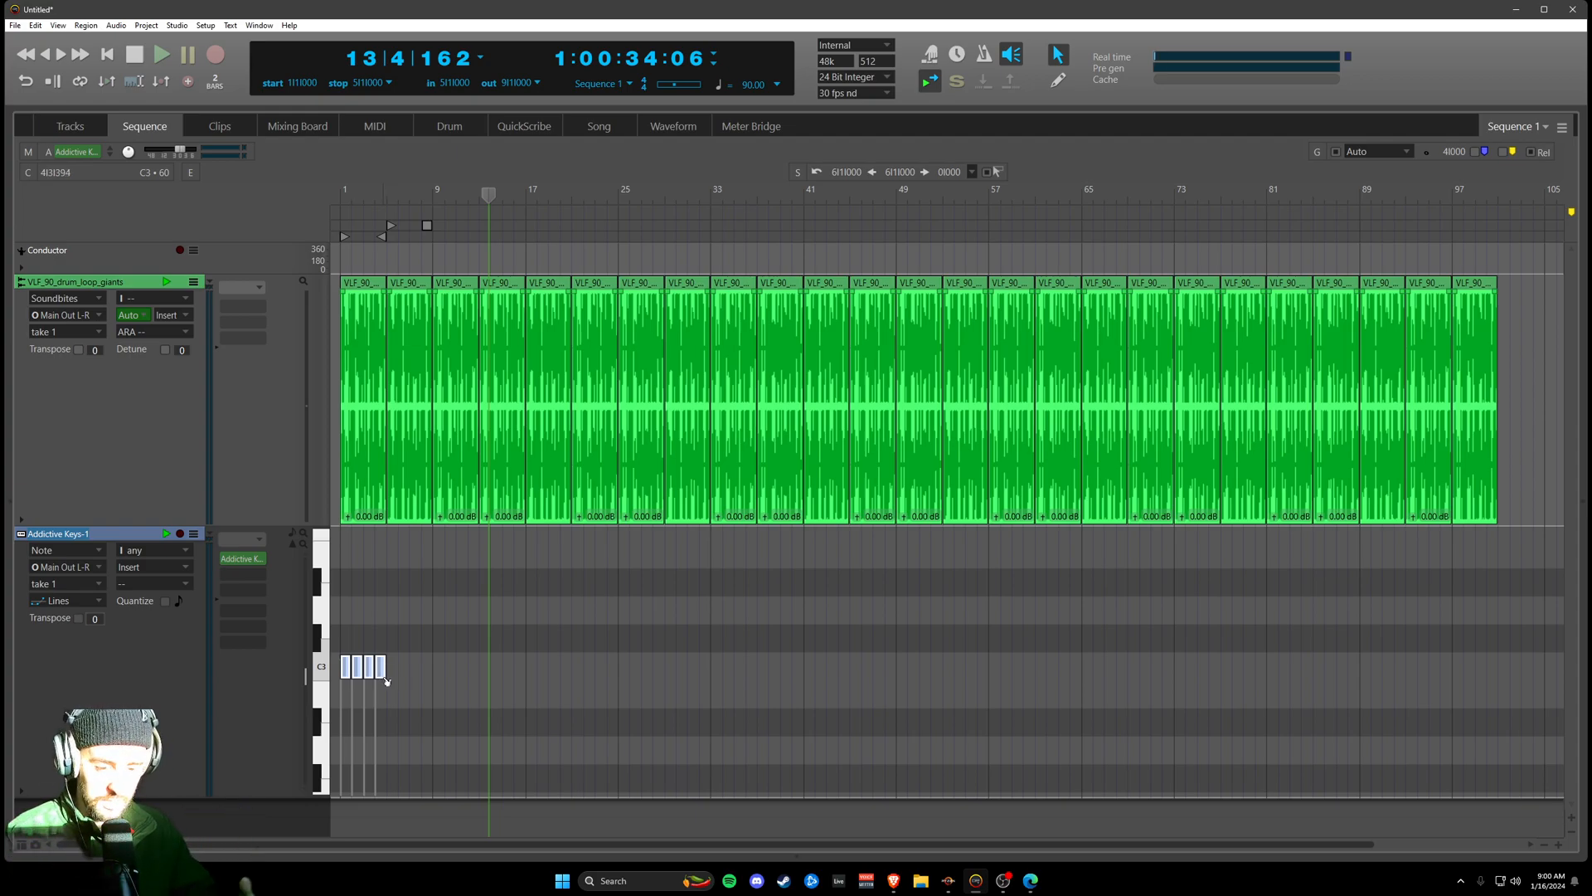
{"action": "key", "text": "ctrl+d"}
{"action": "key", "text": "ctrl+d"}
{"action": "key", "text": "ctrl+d"}
{"action": "key", "text": "ctrl+d"}
{"action": "key", "text": "ctrl+d"}
{"action": "key", "text": "ctrl+d"}
{"action": "key", "text": "ctrl+d"}
{"action": "key", "text": "ctrl+d"}
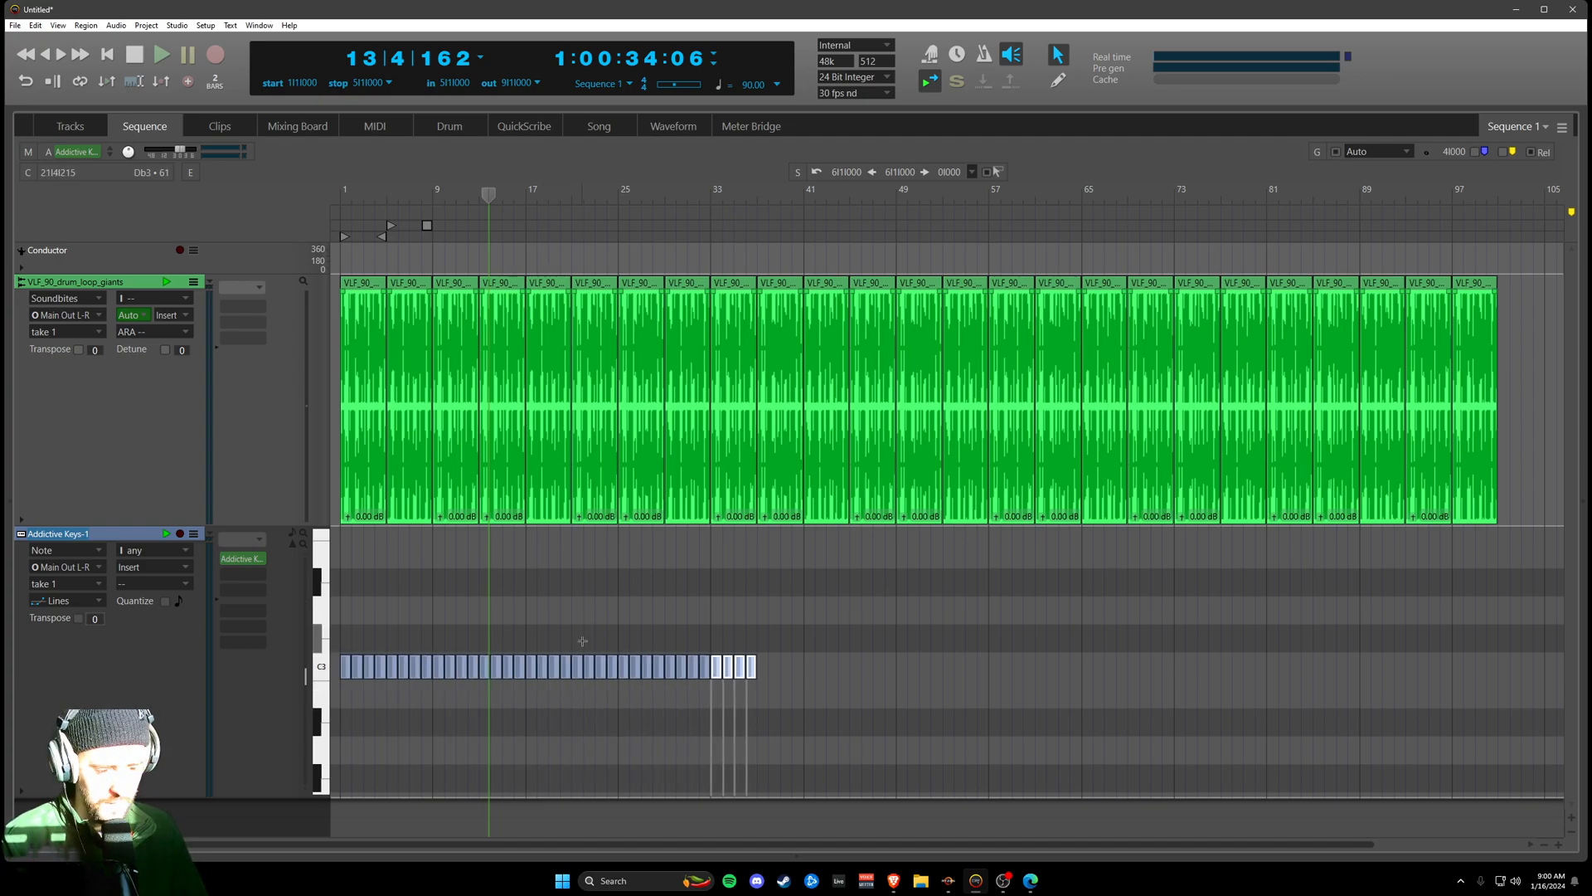
- Delete the C3 notes on the Addictive Keys-1 track from measure 17 onward
{"action": "left_click_drag", "start_coordinate": [761, 652], "coordinate": [624, 699]}
{"action": "key", "text": "Delete"}
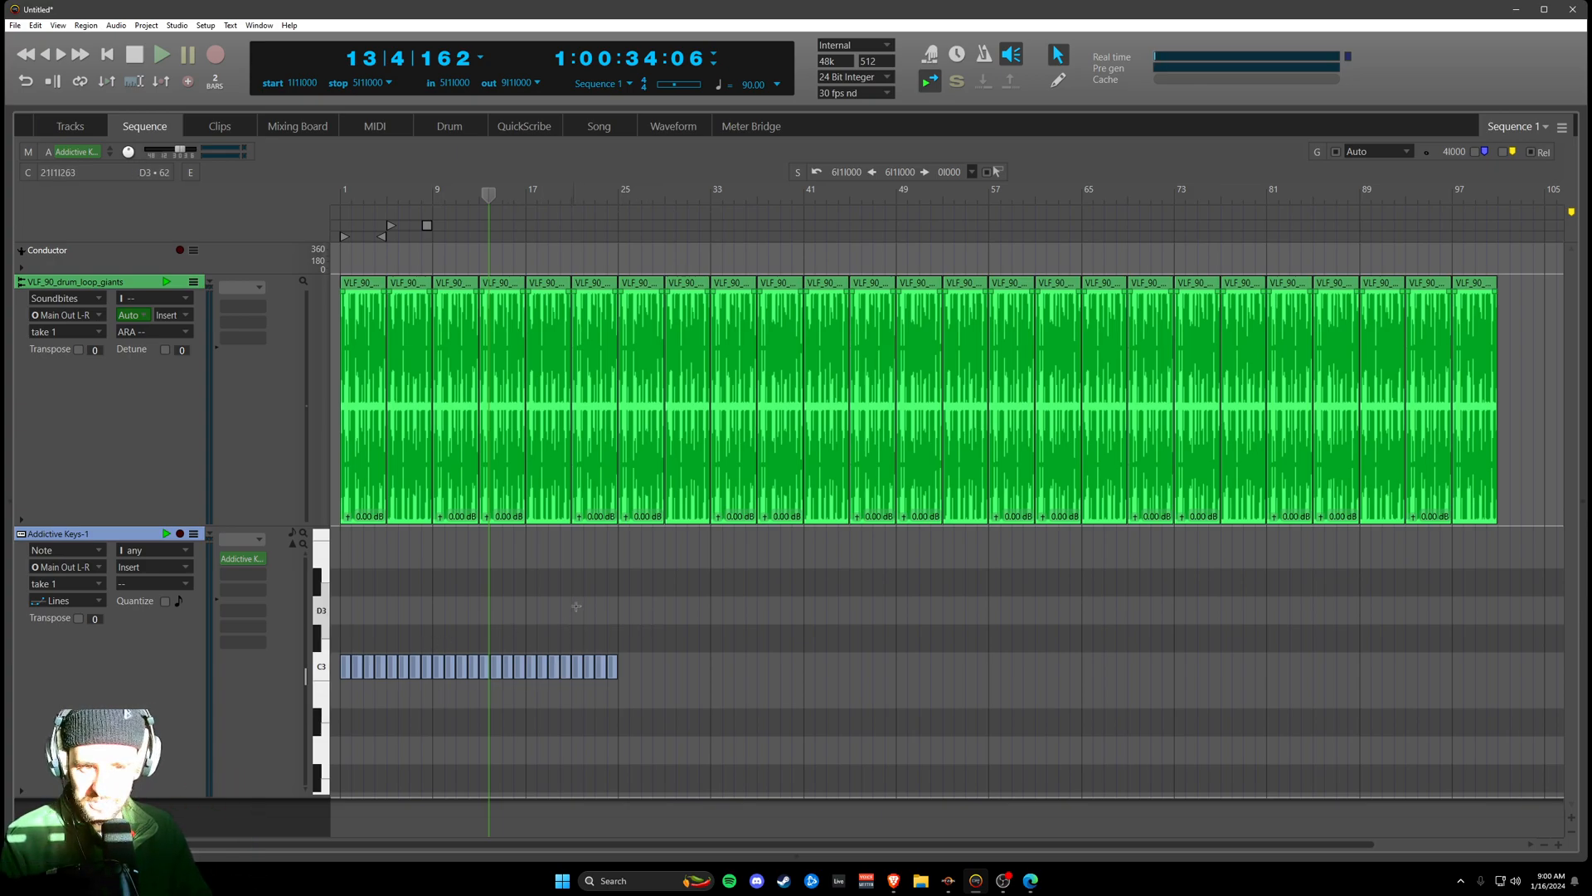
{"action": "left_click_drag", "start_coordinate": [646, 638], "coordinate": [525, 710]}
{"action": "key", "text": "Delete"}
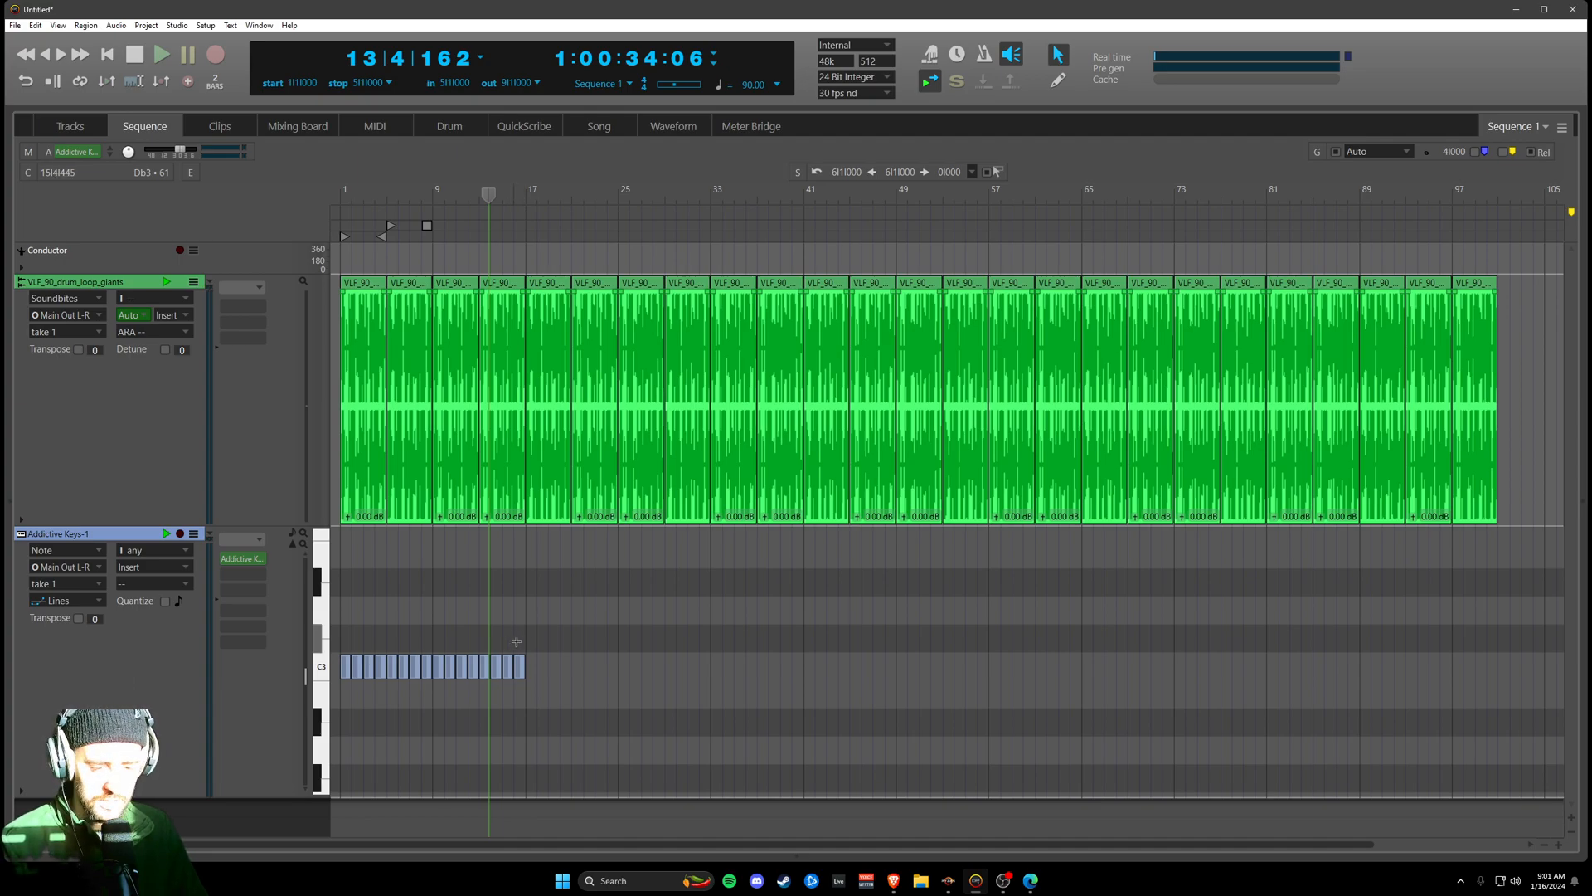
- Duplicate the C3 notes in measures 1 to 16 as one block 5 times, extending them up to measure 97
{"action": "left_click_drag", "start_coordinate": [539, 630], "coordinate": [334, 706]}
{"action": "key", "text": "ctrl+d"}
{"action": "key", "text": "ctrl+d"}
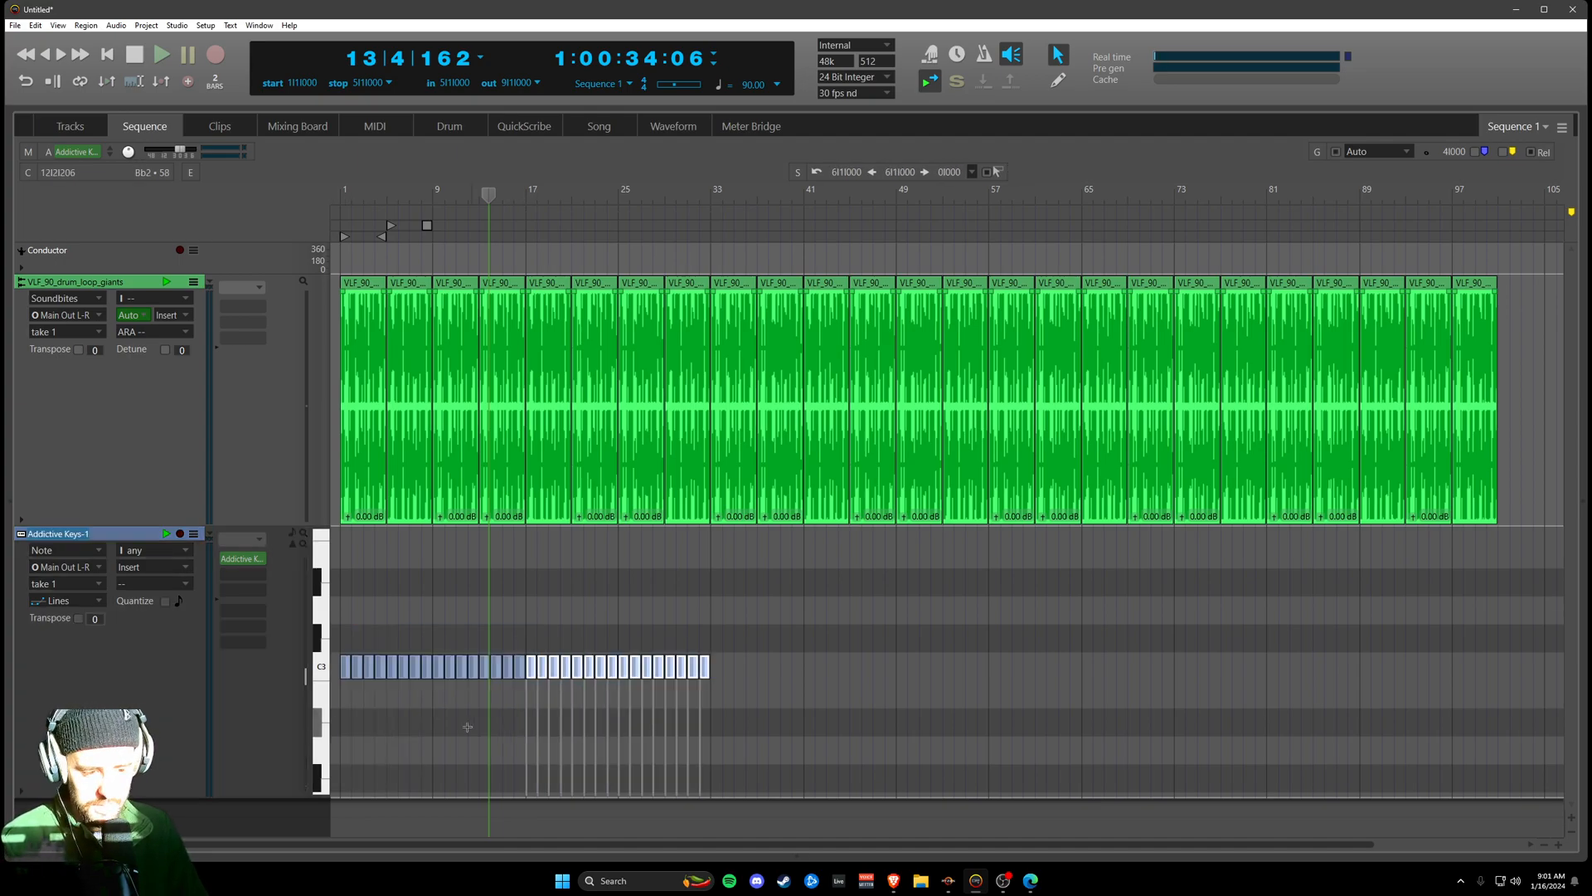
{"action": "key", "text": "ctrl+d"}
{"action": "key", "text": "ctrl+d"}
{"action": "key", "text": "ctrl+d"}
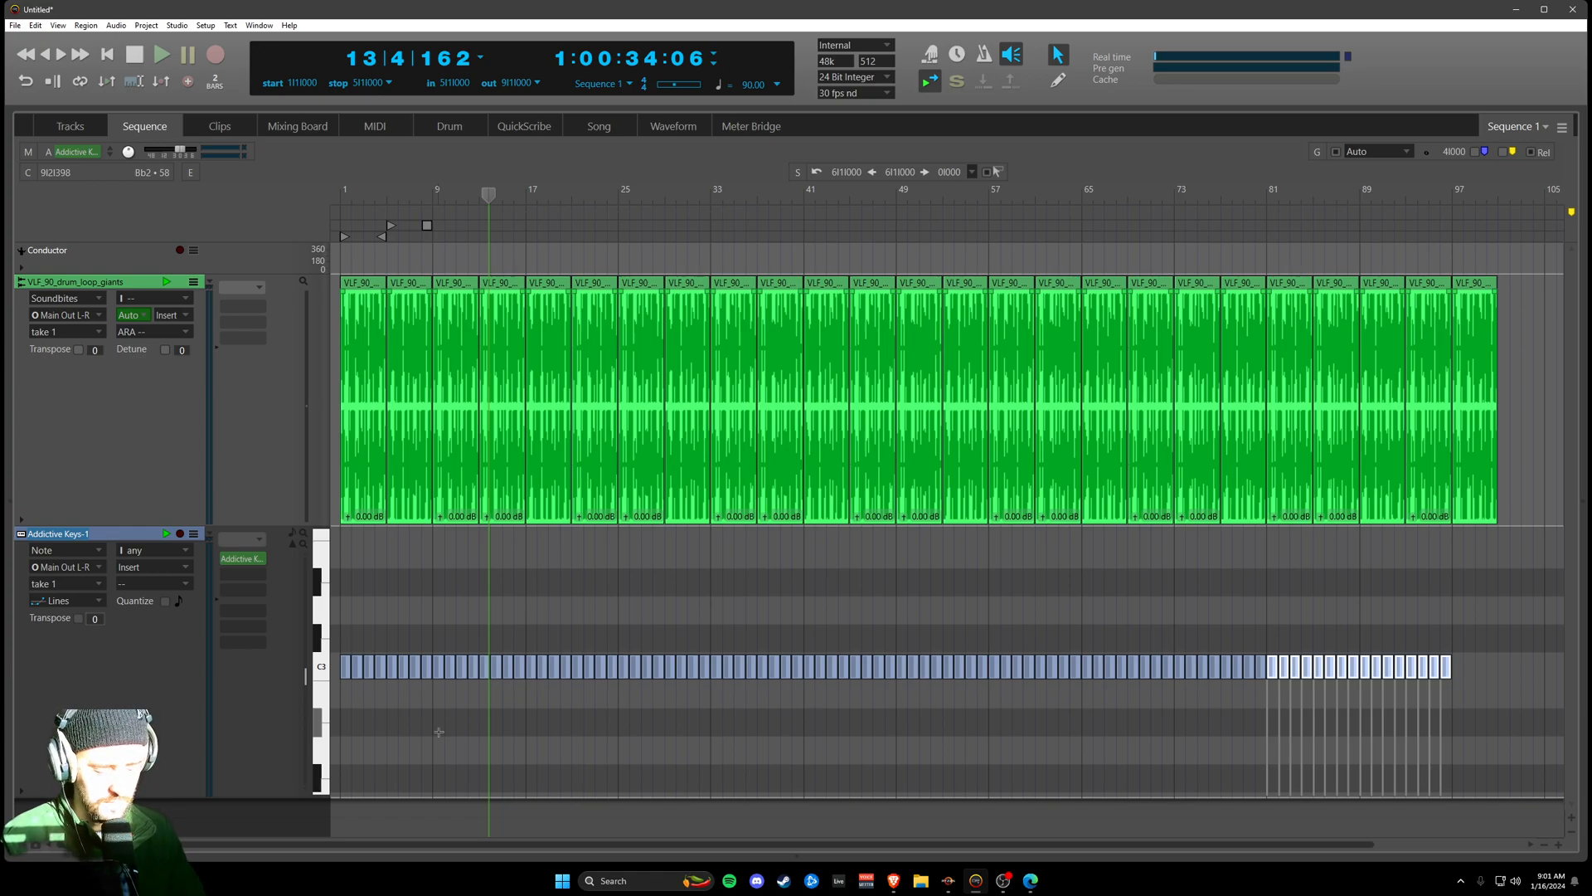
- Undo the five block duplications of the C3 notes, leaving only those in measures 1 to 16
{"action": "key", "text": "ctrl+z"}
{"action": "key", "text": "ctrl+z"}
{"action": "key", "text": "ctrl+z"}
{"action": "key", "text": "ctrl+z"}
{"action": "key", "text": "ctrl+z"}
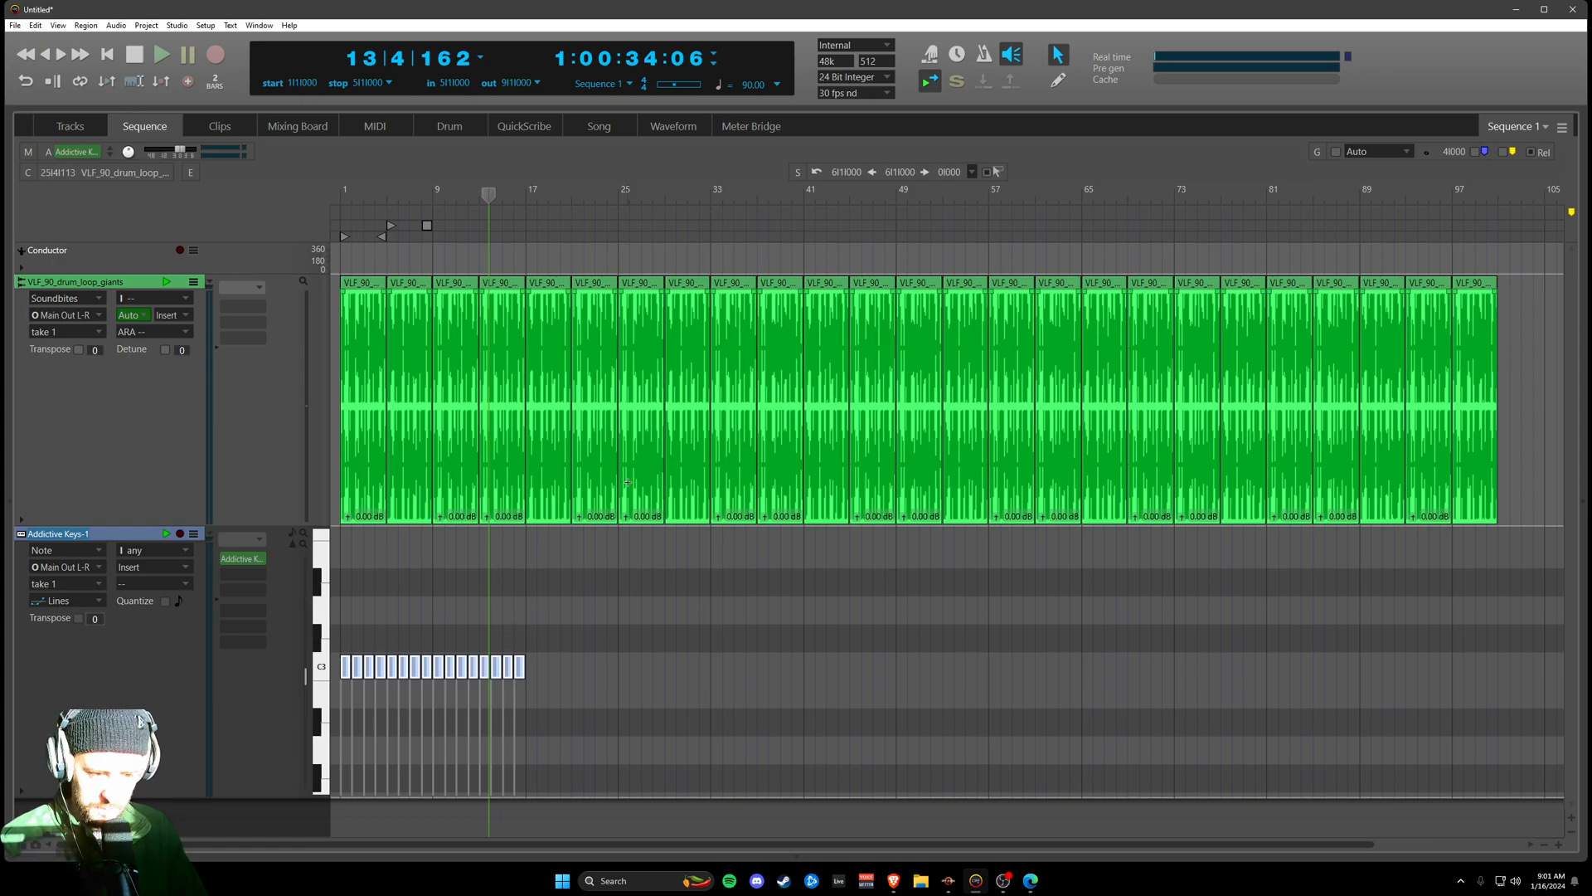
- Undo the earlier C3 note deletion and duplications until only the four notes in measures 1 to 4 remain
{"action": "key", "text": "ctrl+z"}
{"action": "key", "text": "ctrl+z"}
{"action": "key", "text": "ctrl+z"}
{"action": "key", "text": "ctrl+z"}
{"action": "key", "text": "ctrl+z"}
{"action": "key", "text": "ctrl+z"}
{"action": "key", "text": "ctrl+z"}
{"action": "key", "text": "ctrl+z"}
{"action": "key", "text": "ctrl+z"}
{"action": "key", "text": "ctrl+z"}
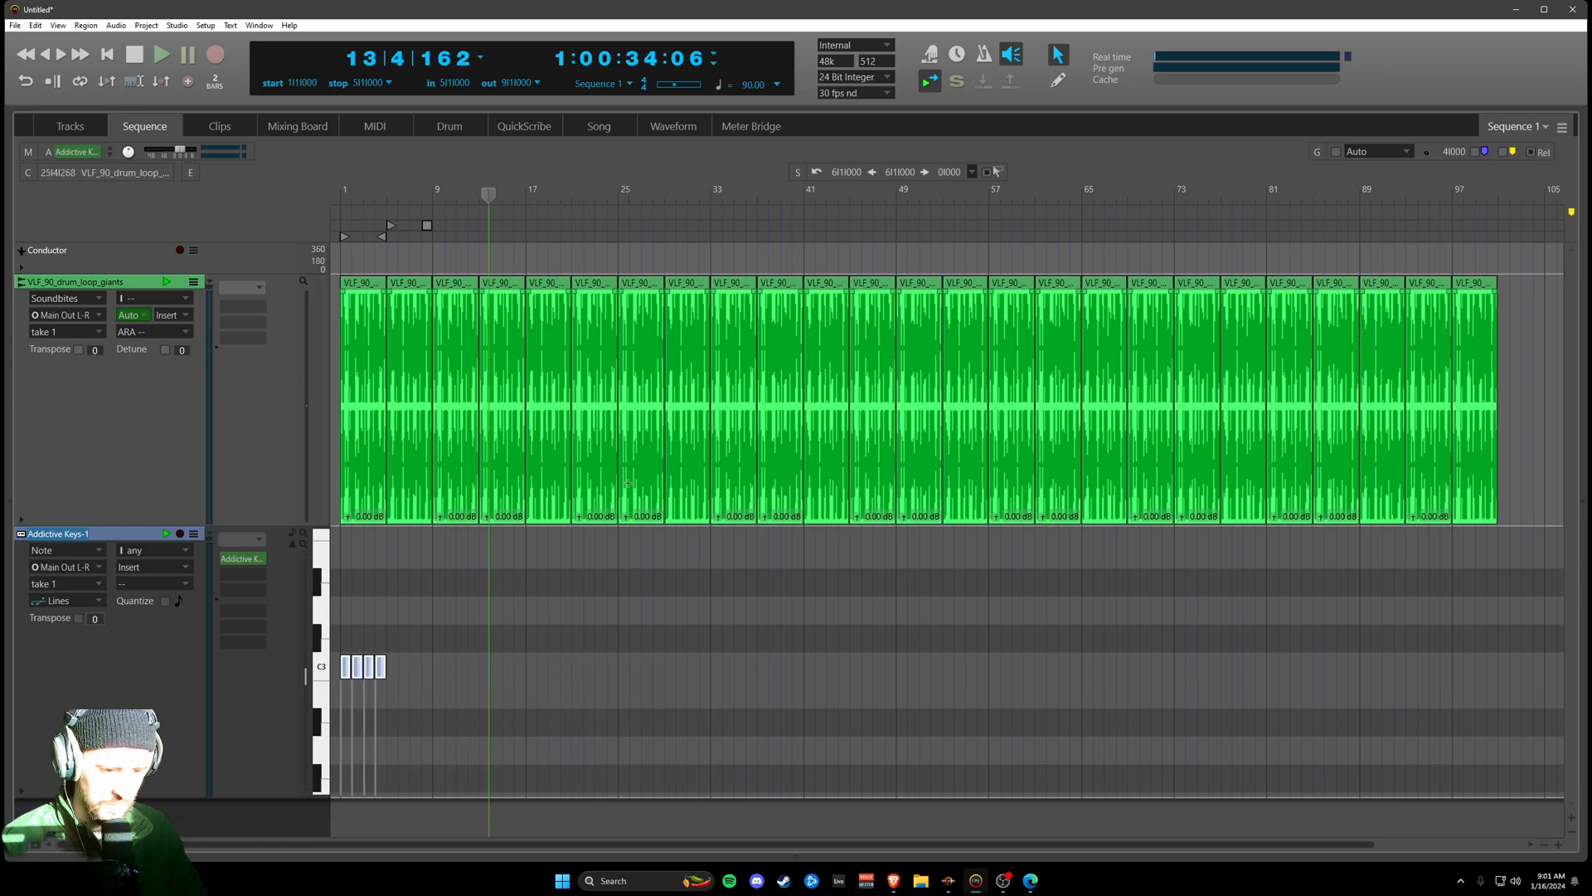
- Undo the drum loop duplications one by one until only the three soundbites before measure 13 remain
{"action": "key", "text": "ctrl+z"}
{"action": "key", "text": "ctrl+z"}
{"action": "key", "text": "ctrl+z"}
{"action": "key", "text": "ctrl+z"}
{"action": "key", "text": "ctrl+z"}
{"action": "key", "text": "ctrl+z"}
{"action": "key", "text": "ctrl+z"}
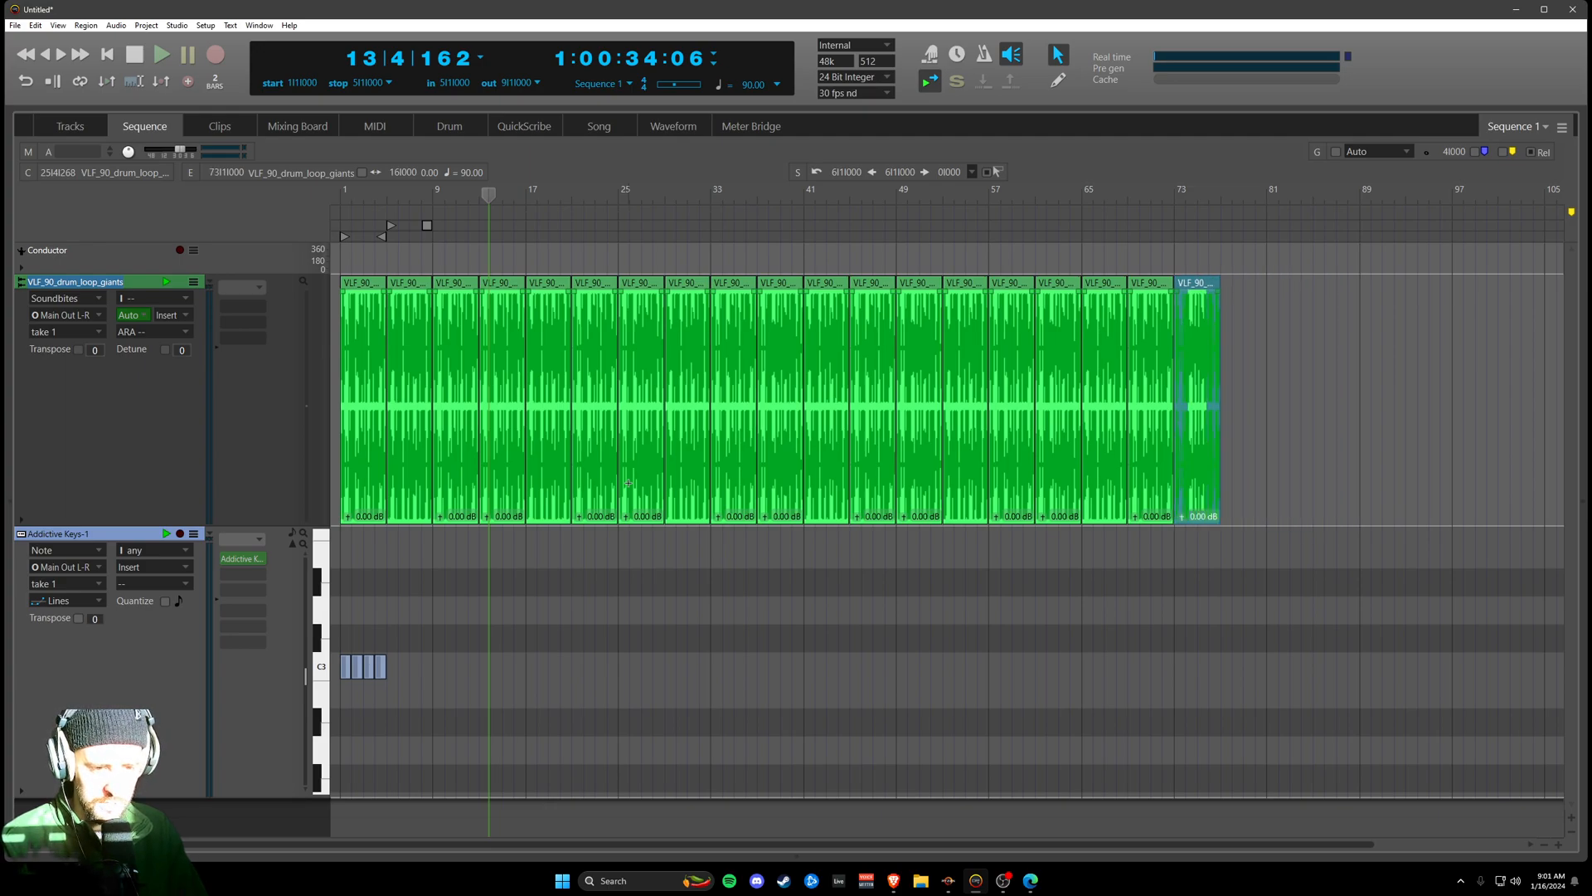
{"action": "key", "text": "ctrl+z"}
{"action": "key", "text": "ctrl+z"}
{"action": "key", "text": "ctrl+z"}
{"action": "key", "text": "ctrl+z"}
{"action": "key", "text": "ctrl+z"}
{"action": "key", "text": "ctrl+z"}
{"action": "key", "text": "ctrl+z"}
{"action": "key", "text": "ctrl+z"}
{"action": "key", "text": "ctrl+z"}
{"action": "key", "text": "ctrl+z"}
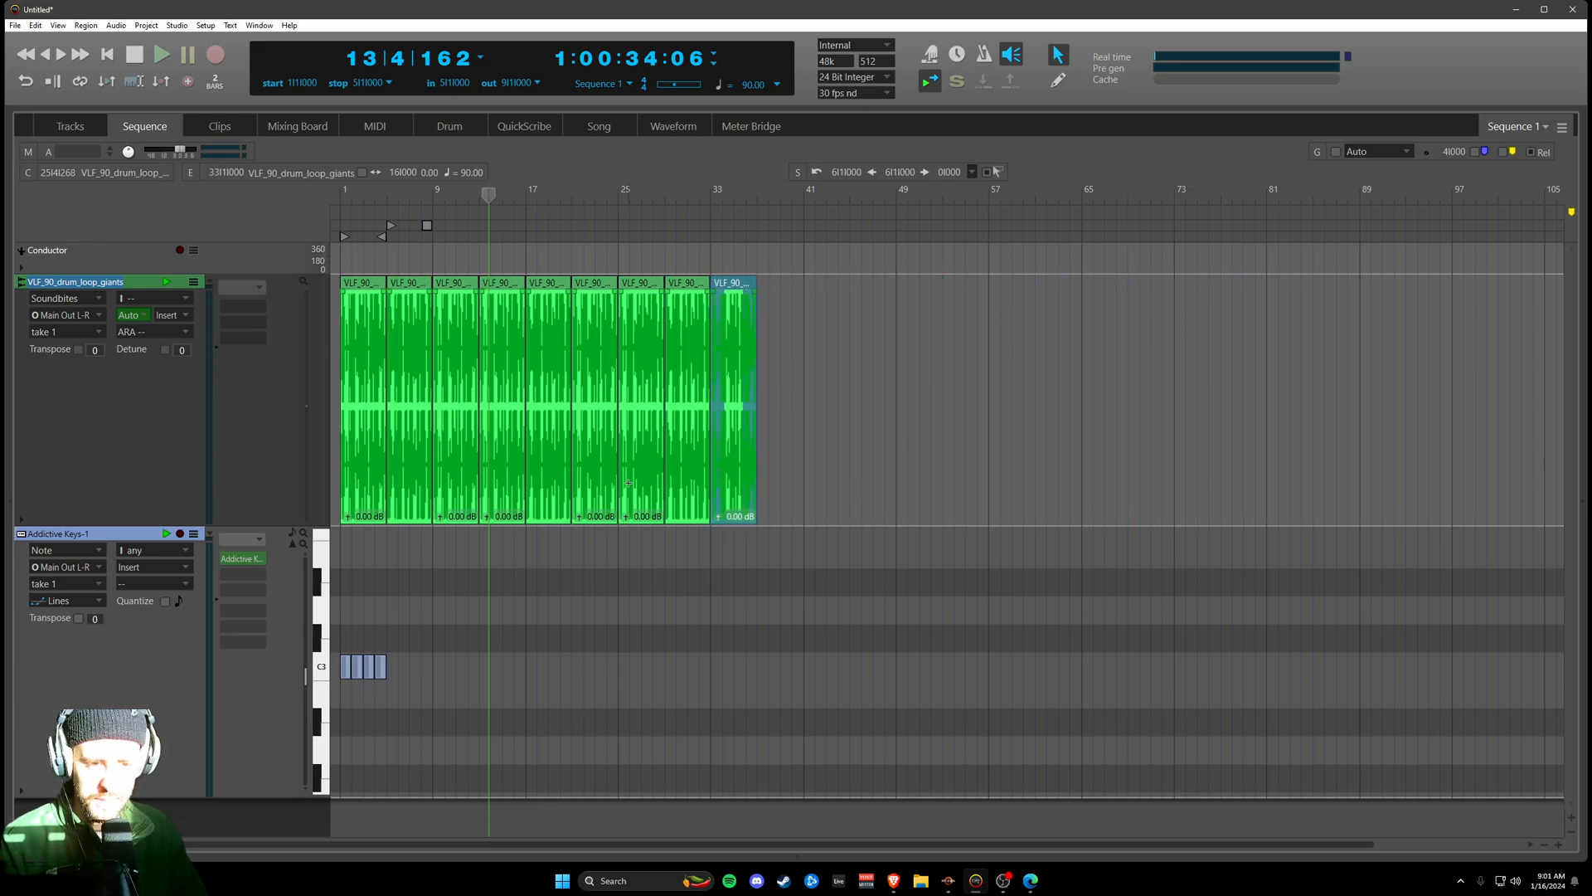
{"action": "key", "text": "ctrl+z"}
{"action": "key", "text": "ctrl+z"}
{"action": "key", "text": "ctrl+z"}
{"action": "key", "text": "ctrl+z"}
{"action": "key", "text": "ctrl+z"}
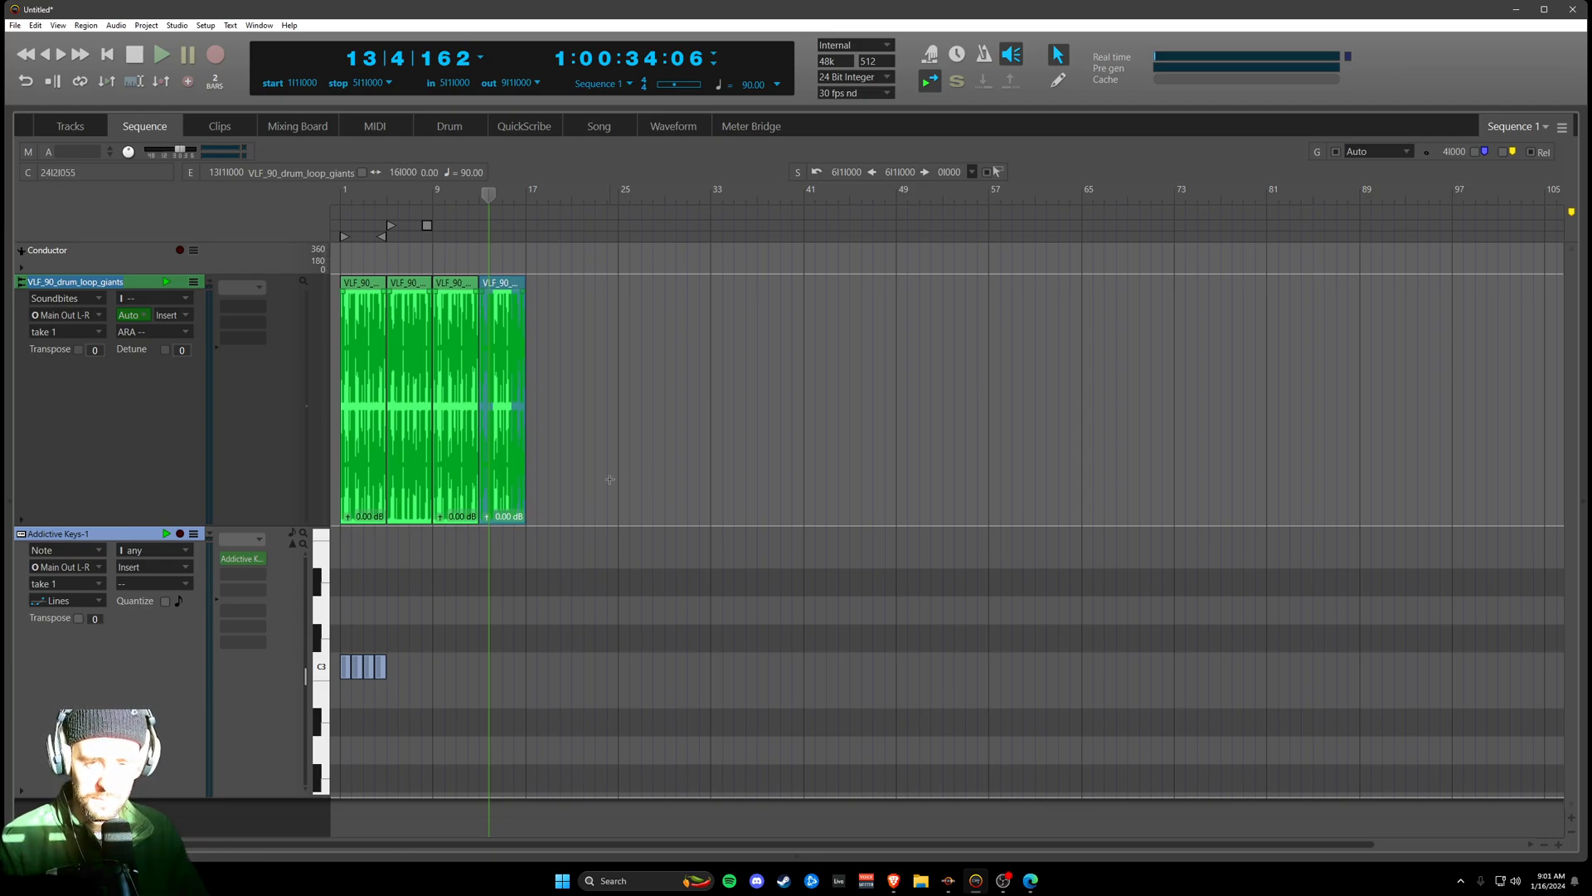
{"action": "key", "text": "Delete"}
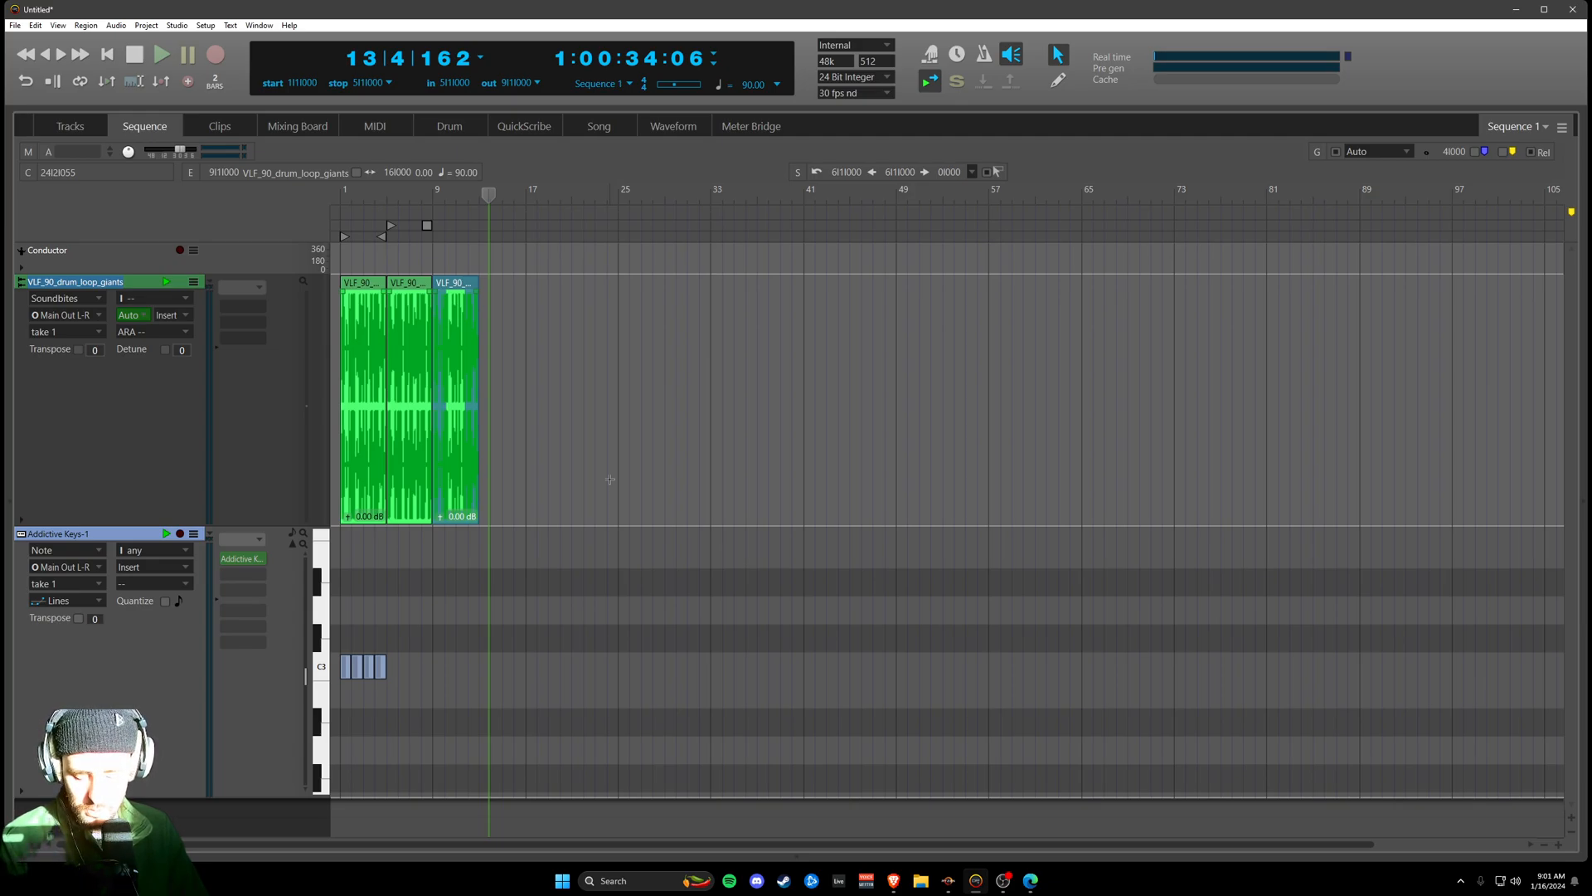
- Duplicate the selected drum loop soundbite 10 times, extending the copies up to measure 53
{"action": "key", "text": "ctrl+d"}
{"action": "key", "text": "ctrl+d"}
{"action": "key", "text": "ctrl+d"}
{"action": "key", "text": "ctrl+d"}
{"action": "key", "text": "ctrl+d"}
{"action": "key", "text": "ctrl+d"}
{"action": "key", "text": "ctrl+d"}
{"action": "key", "text": "ctrl+d"}
{"action": "key", "text": "ctrl+d"}
{"action": "key", "text": "ctrl+d"}
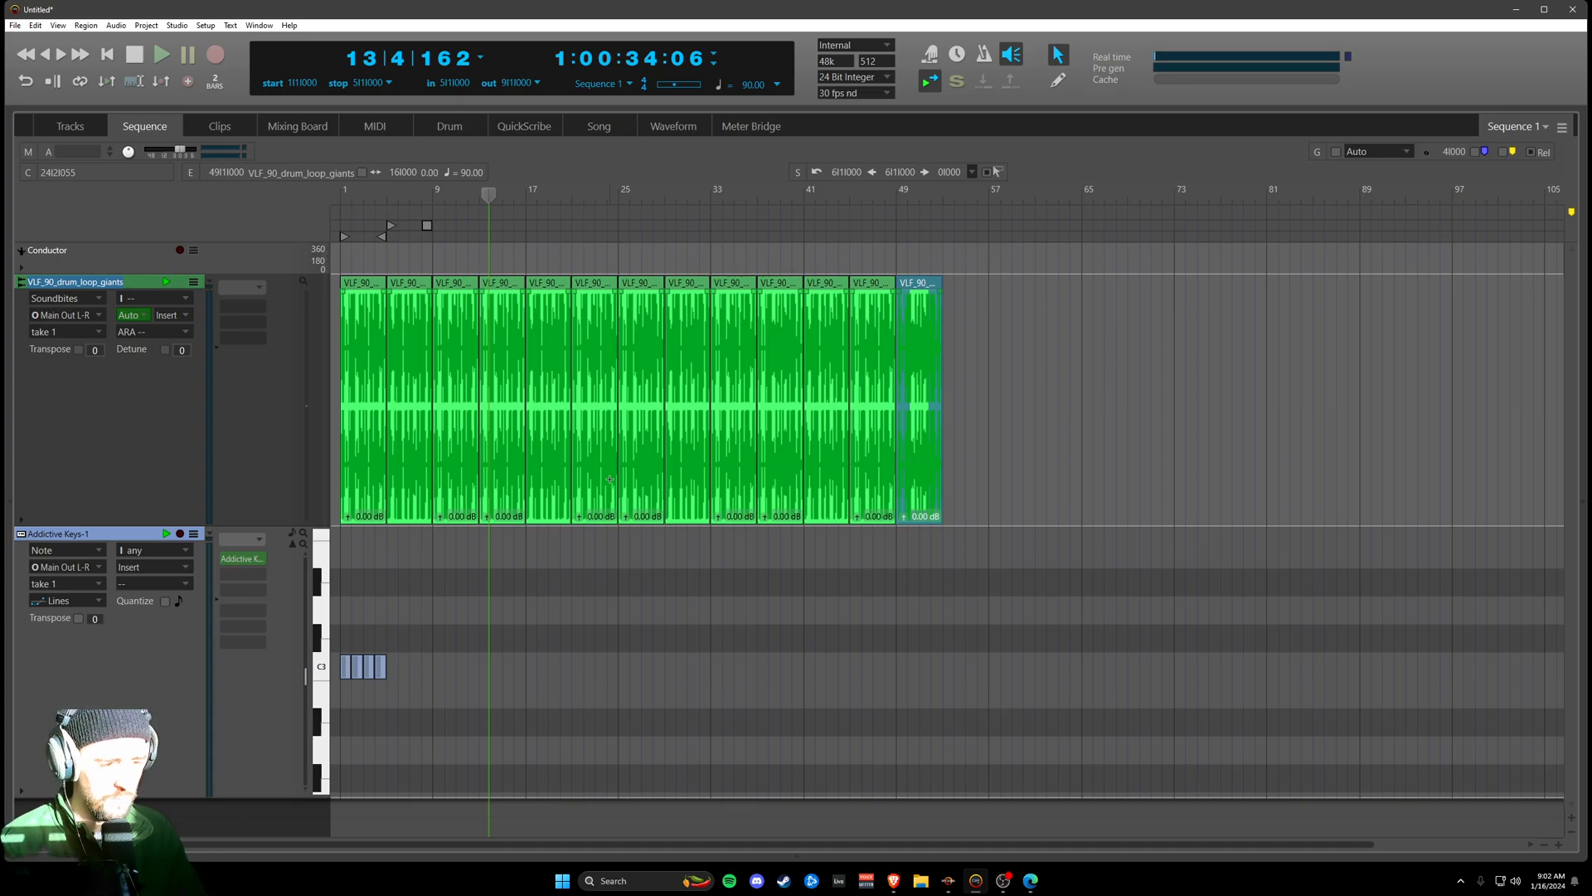
- Undo the last four drum loop duplications, bringing the copies back to measure 37
{"action": "key", "text": "ctrl+z"}
{"action": "key", "text": "ctrl+z"}
{"action": "key", "text": "ctrl+z"}
{"action": "key", "text": "ctrl+z"}
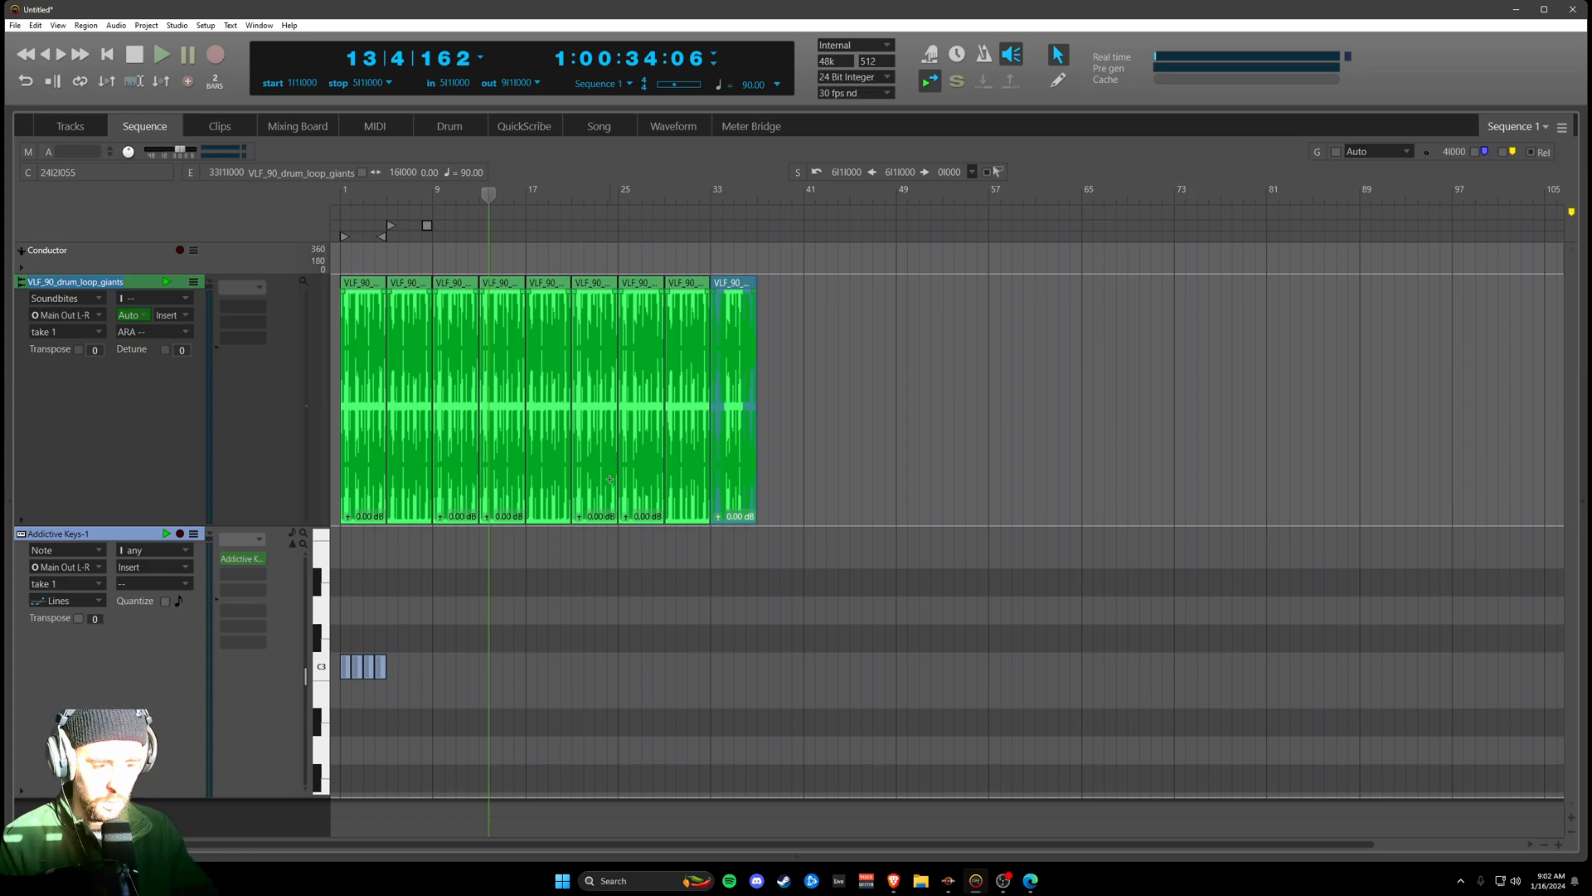
- Undo and redo the drum loop duplications back and forth, ending with copies up to measure 33
{"action": "key", "text": "ctrl+z"}
{"action": "key", "text": "ctrl+z"}
{"action": "key", "text": "ctrl+z"}
{"action": "key", "text": "ctrl+z"}
{"action": "key", "text": "ctrl+shift+z"}
{"action": "key", "text": "ctrl+shift+z"}
{"action": "key", "text": "ctrl+shift+z"}
{"action": "key", "text": "ctrl+shift+z"}
{"action": "key", "text": "ctrl+shift+z"}
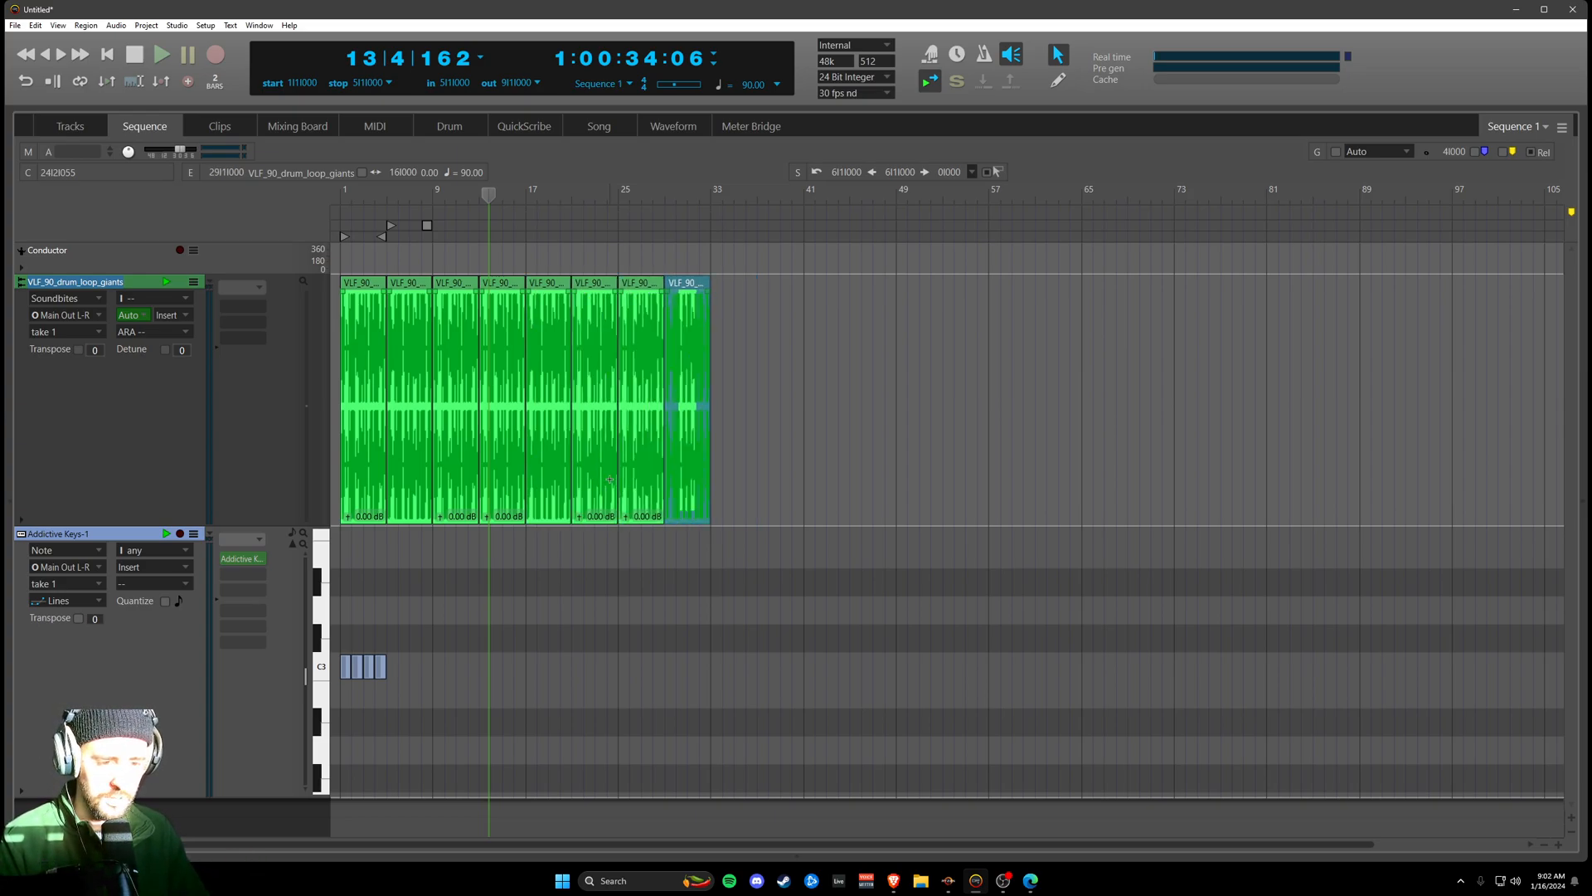
{"action": "key", "text": "ctrl+z"}
{"action": "key", "text": "ctrl+shift+z"}
{"action": "key", "text": "ctrl+z"}
{"action": "key", "text": "ctrl+z"}
{"action": "key", "text": "ctrl+shift+z"}
{"action": "key", "text": "ctrl+shift+z"}
{"action": "key", "text": "ctrl+z"}
{"action": "key", "text": "ctrl+z"}
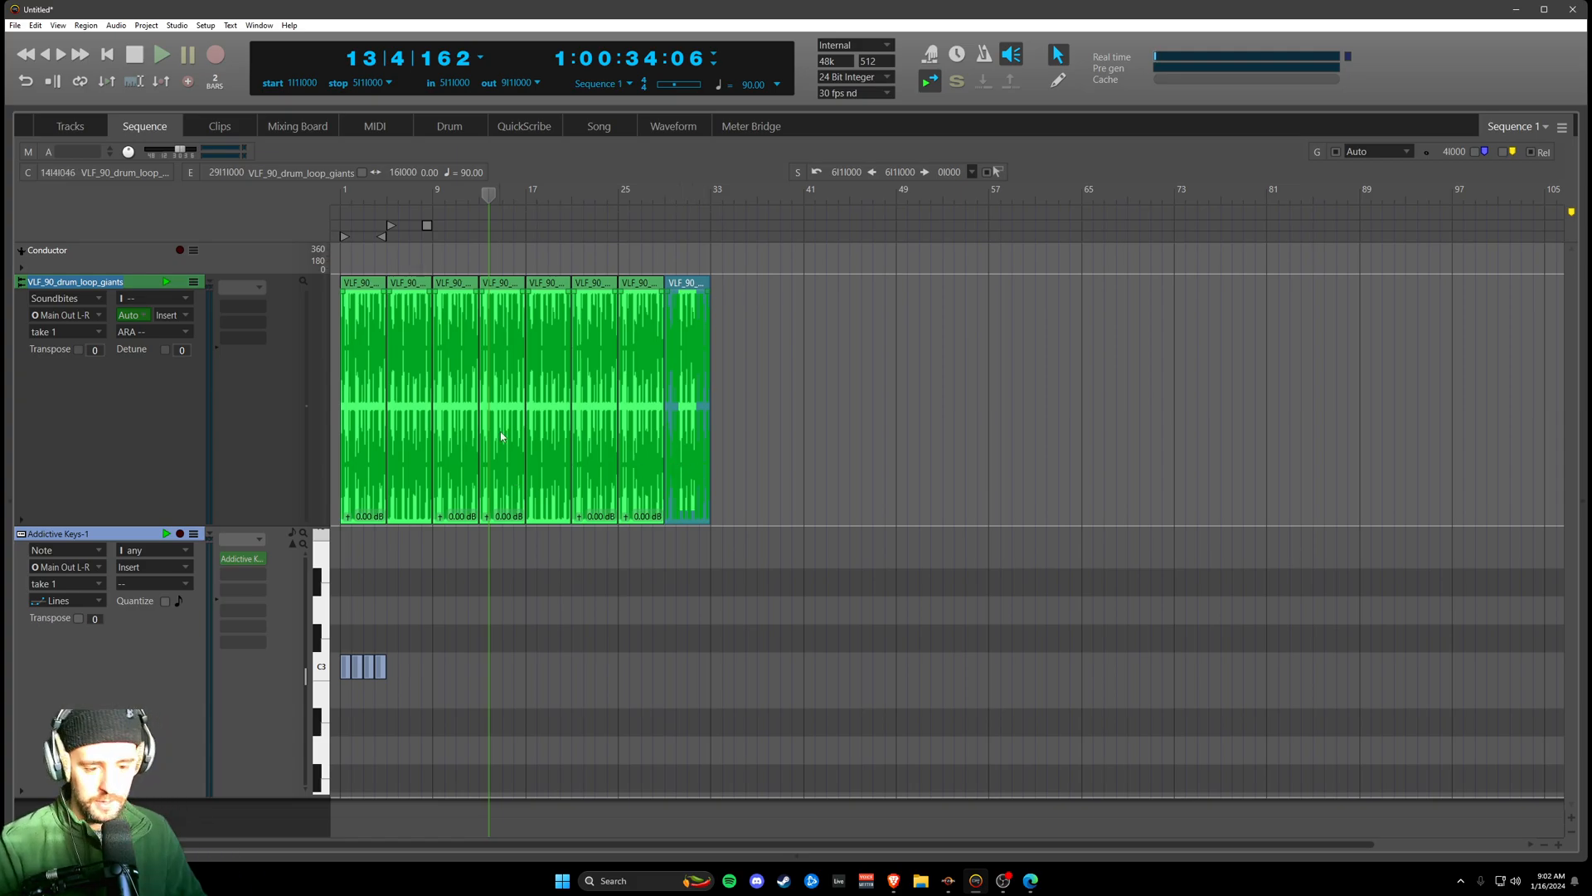
- Delete all drum loop copies from measure 5 onward, keeping only the first soundbite
{"action": "left_click_drag", "start_coordinate": [733, 350], "coordinate": [388, 355]}
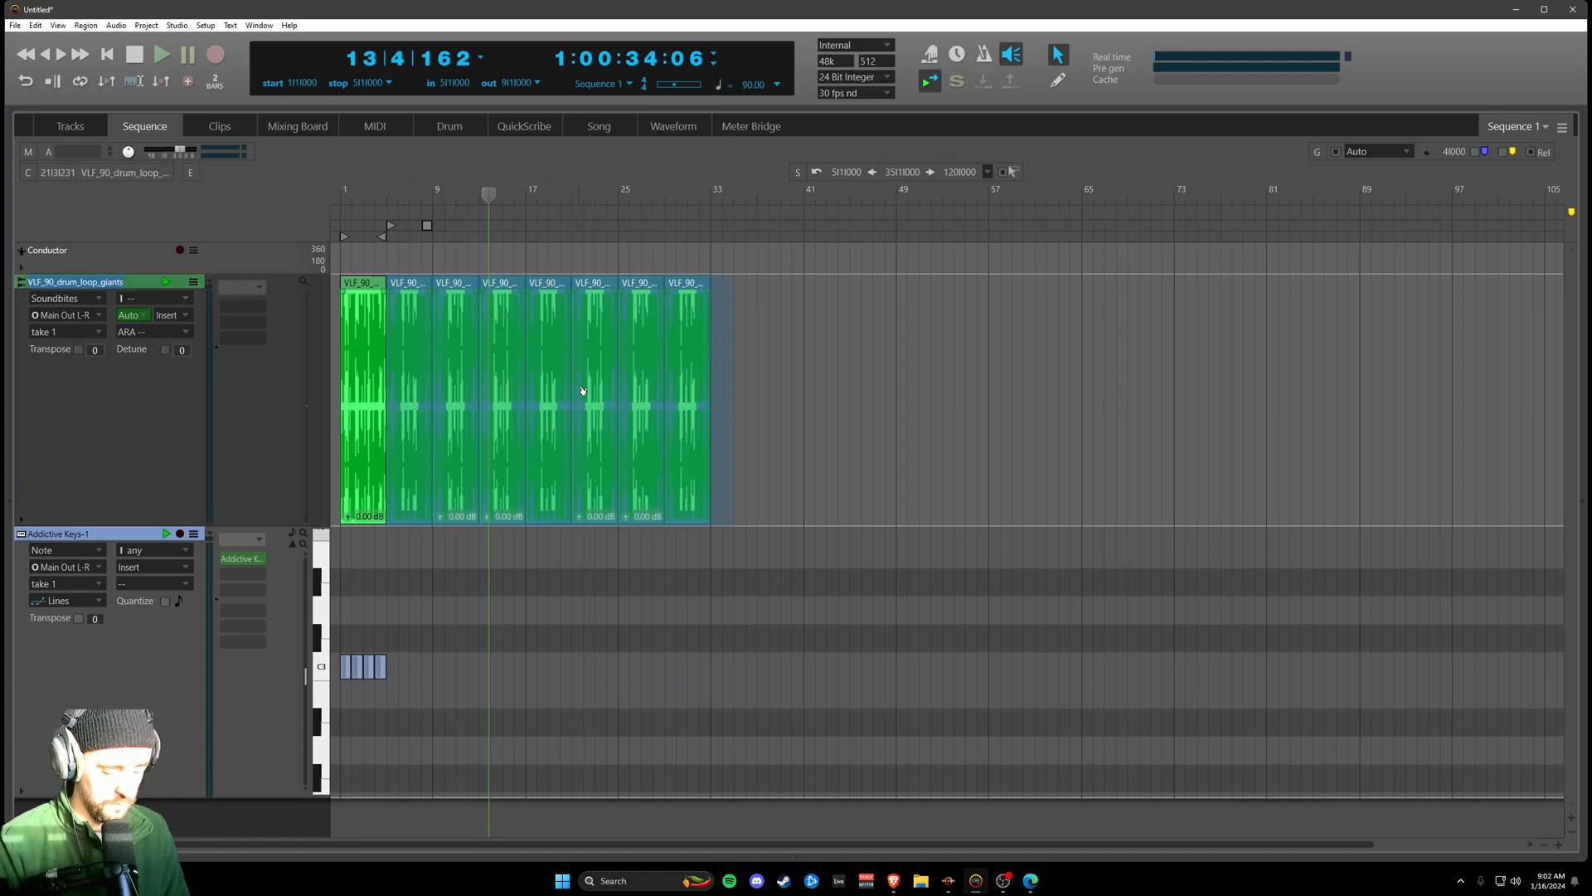
{"action": "key", "text": "Delete"}
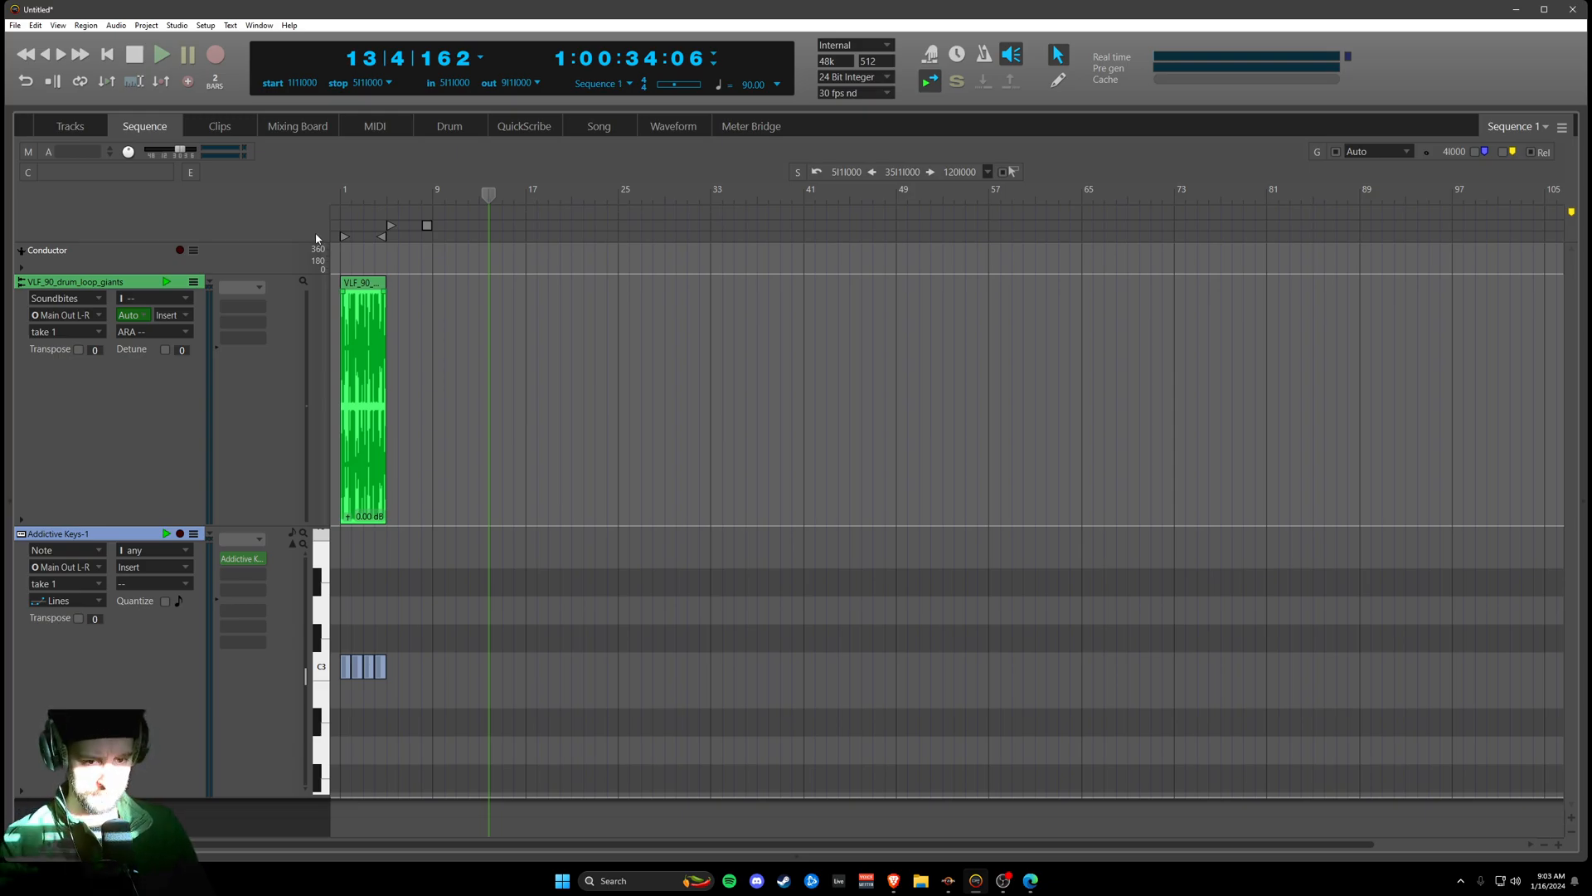
- Create a clip in the drum loop track's Scene 1 slot in the Clips view and erase it
{"action": "left_click", "coordinate": [222, 121]}
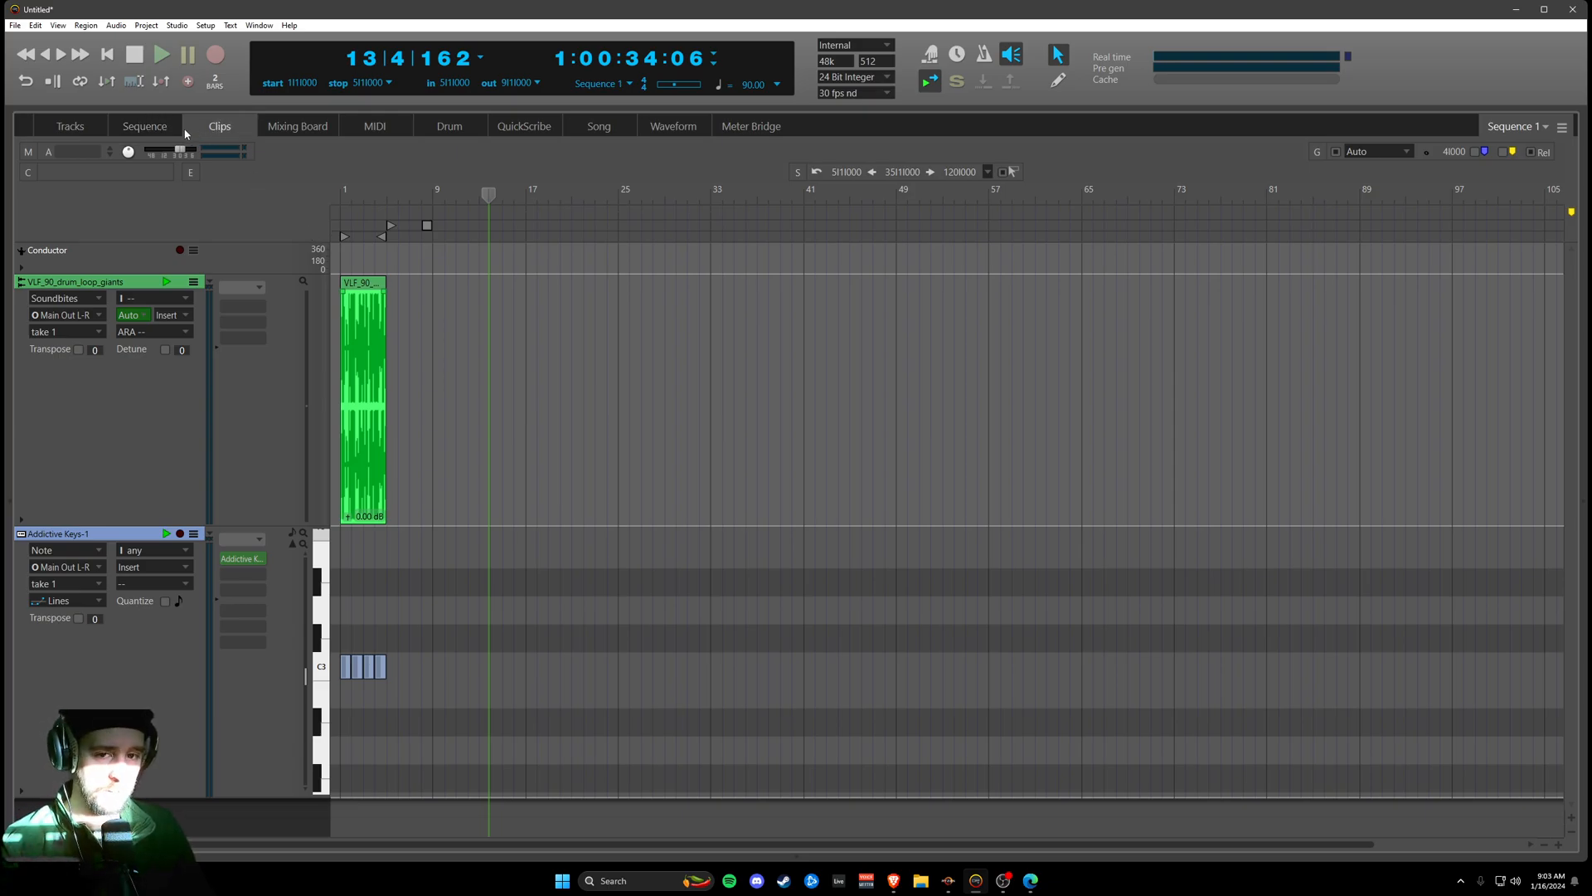
{"action": "left_click", "coordinate": [154, 128]}
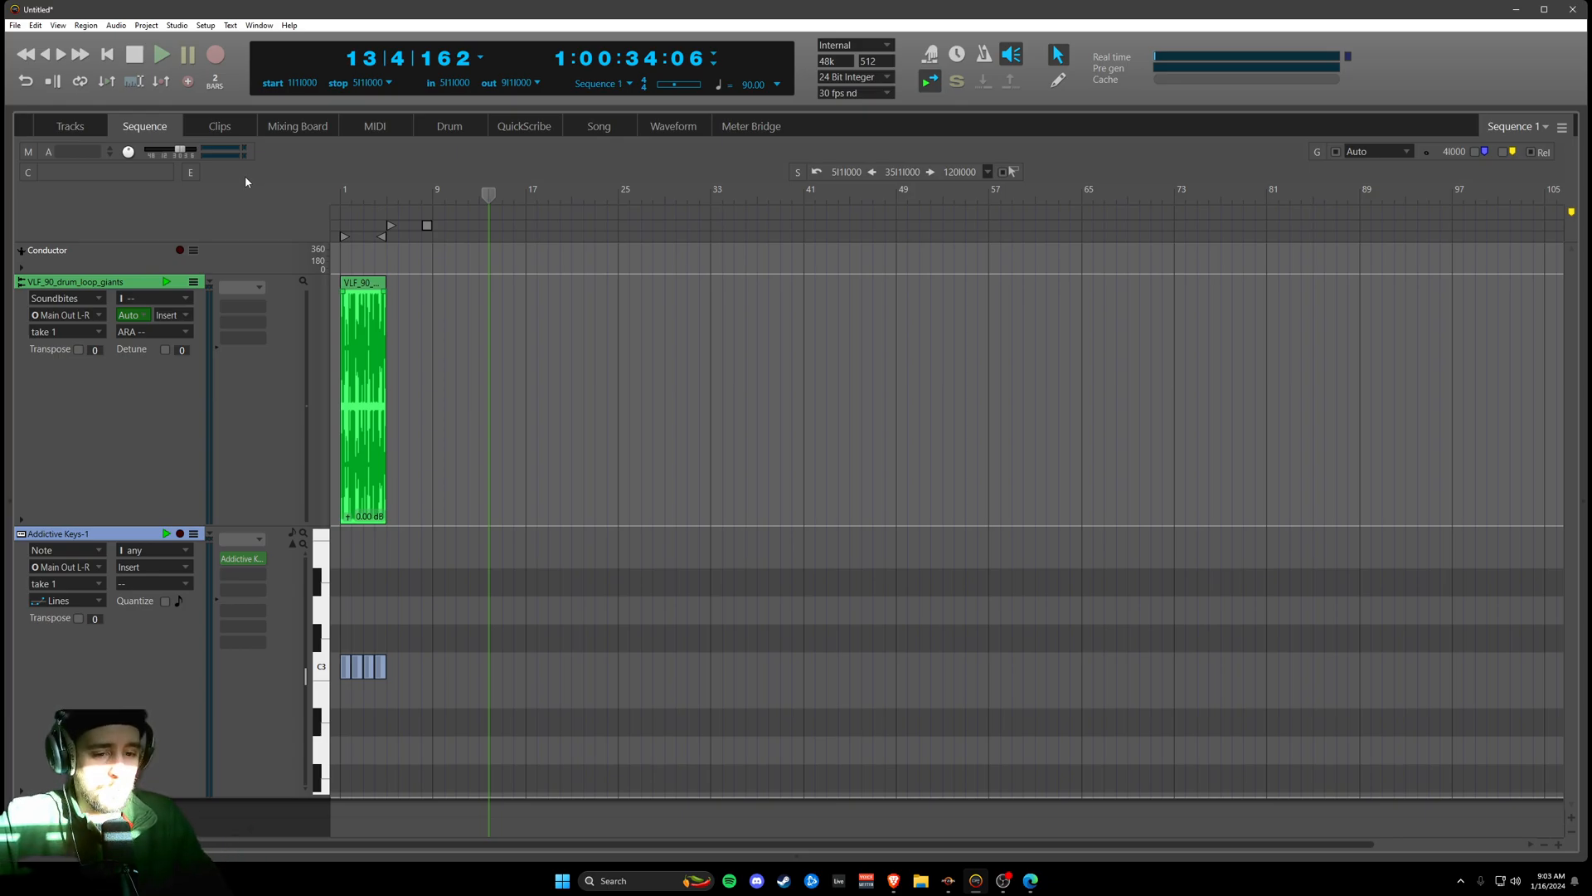
{"action": "left_click", "coordinate": [220, 127]}
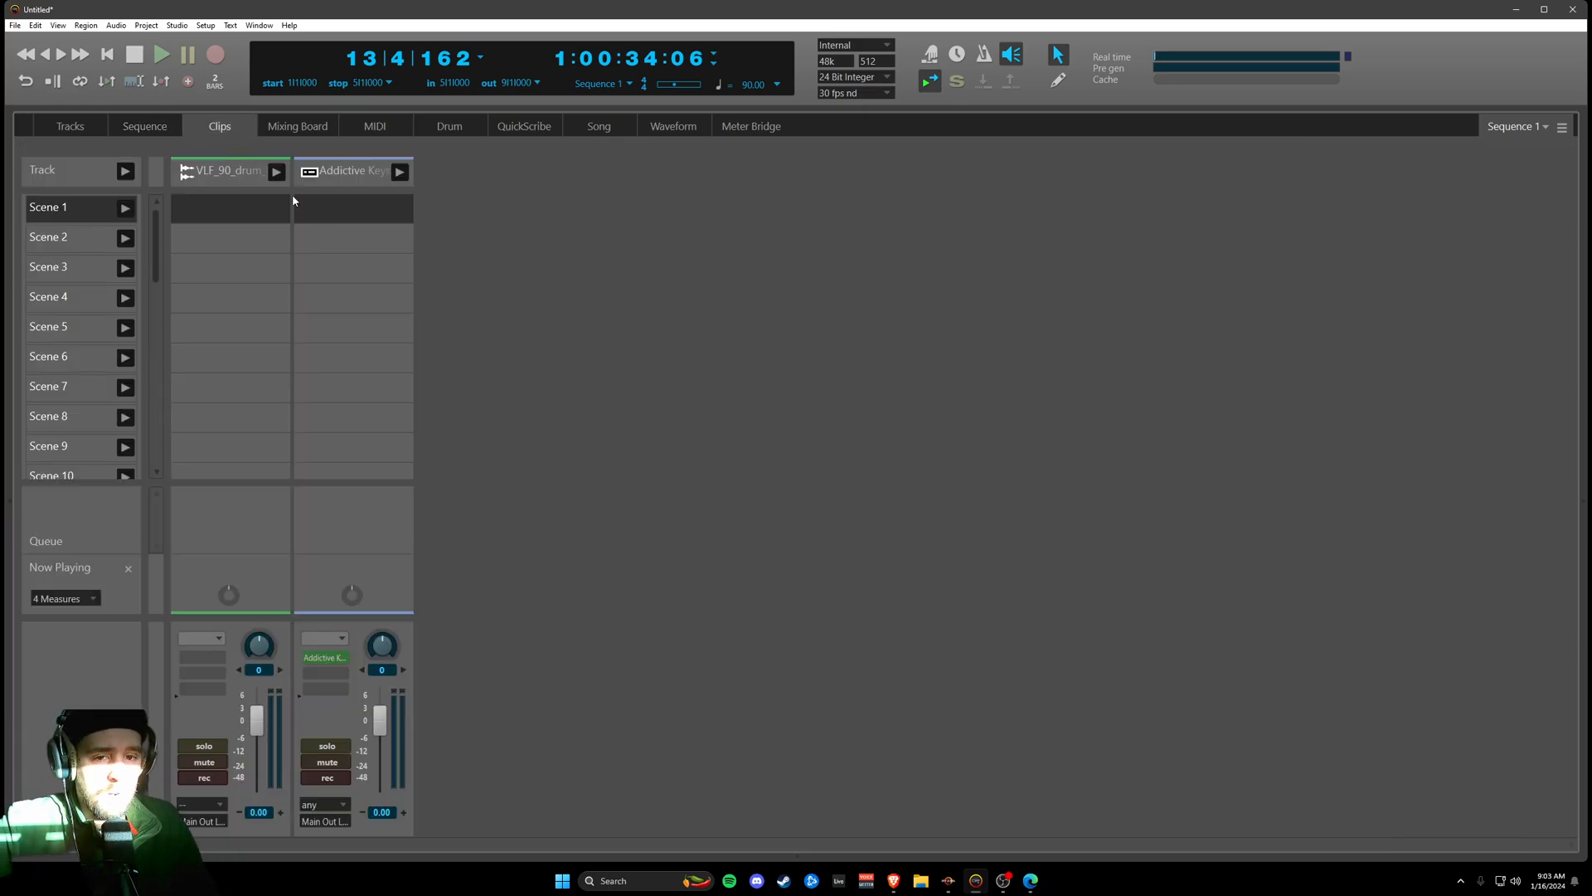
{"action": "right_click", "coordinate": [234, 218]}
{"action": "left_click", "coordinate": [253, 221]}
{"action": "right_click", "coordinate": [242, 217]}
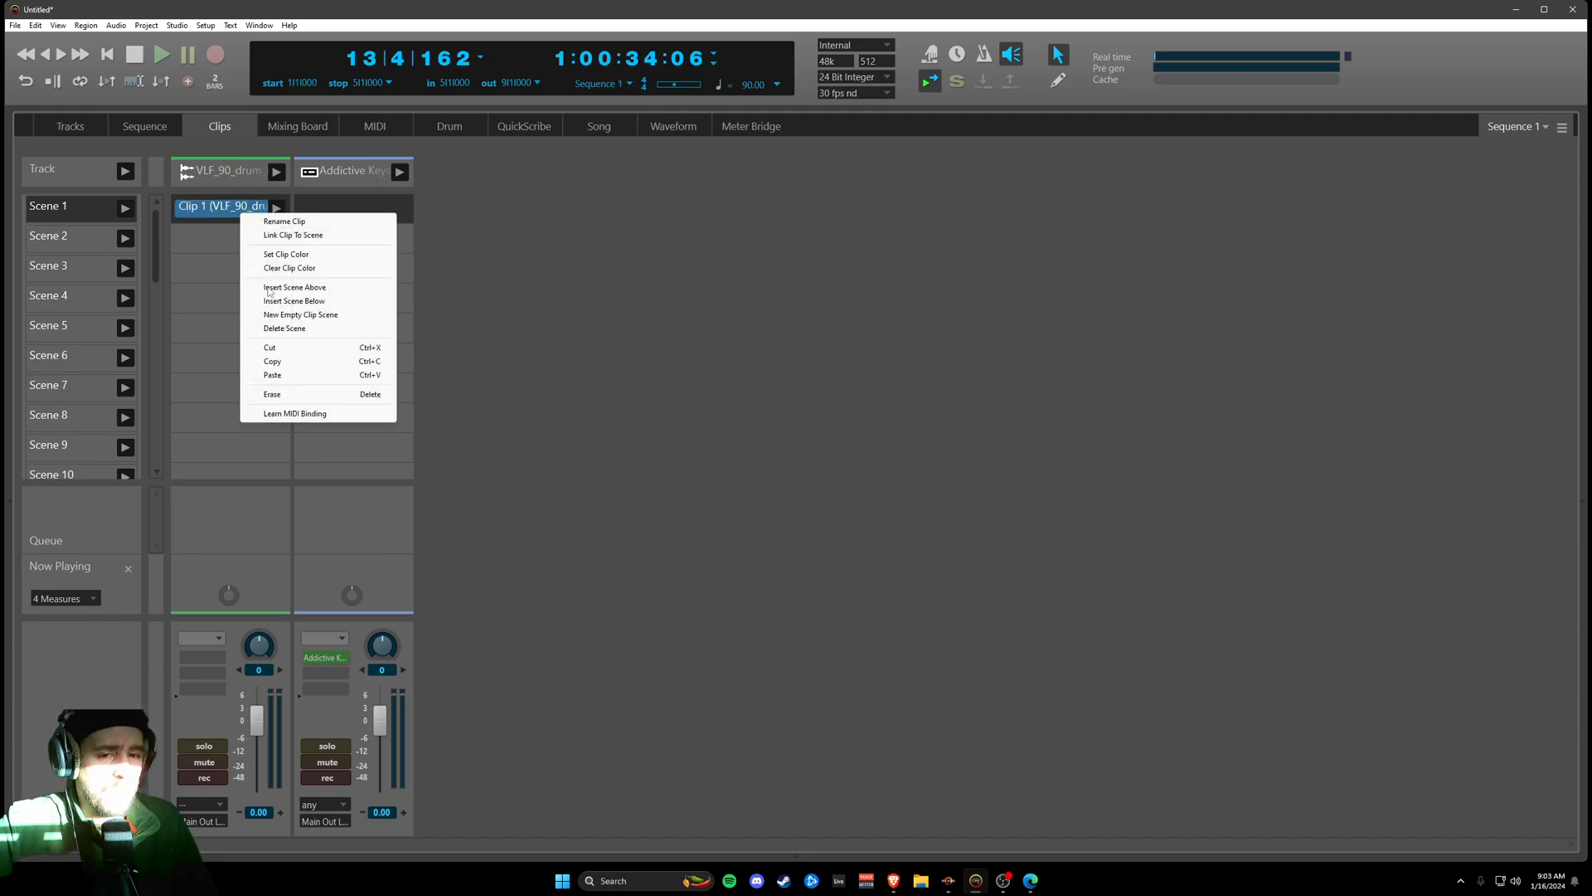
{"action": "left_click", "coordinate": [273, 394]}
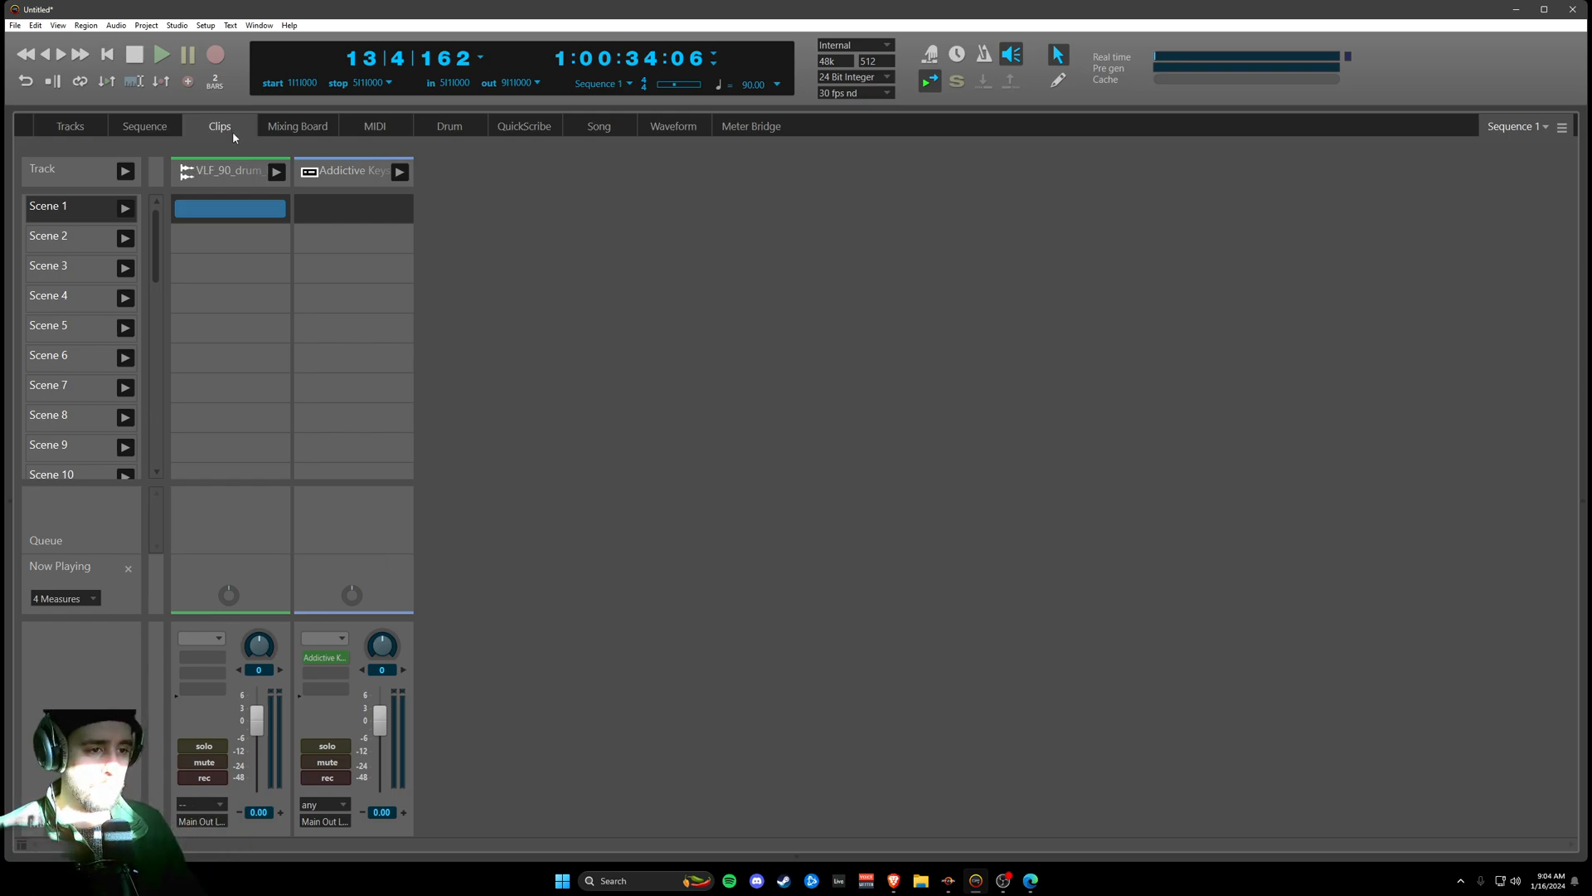
- Create the drum loop track's Scene 1 clip again, erase it, and return to the Sequence view
{"action": "right_click", "coordinate": [243, 218]}
{"action": "left_click", "coordinate": [259, 219]}
{"action": "right_click", "coordinate": [216, 204]}
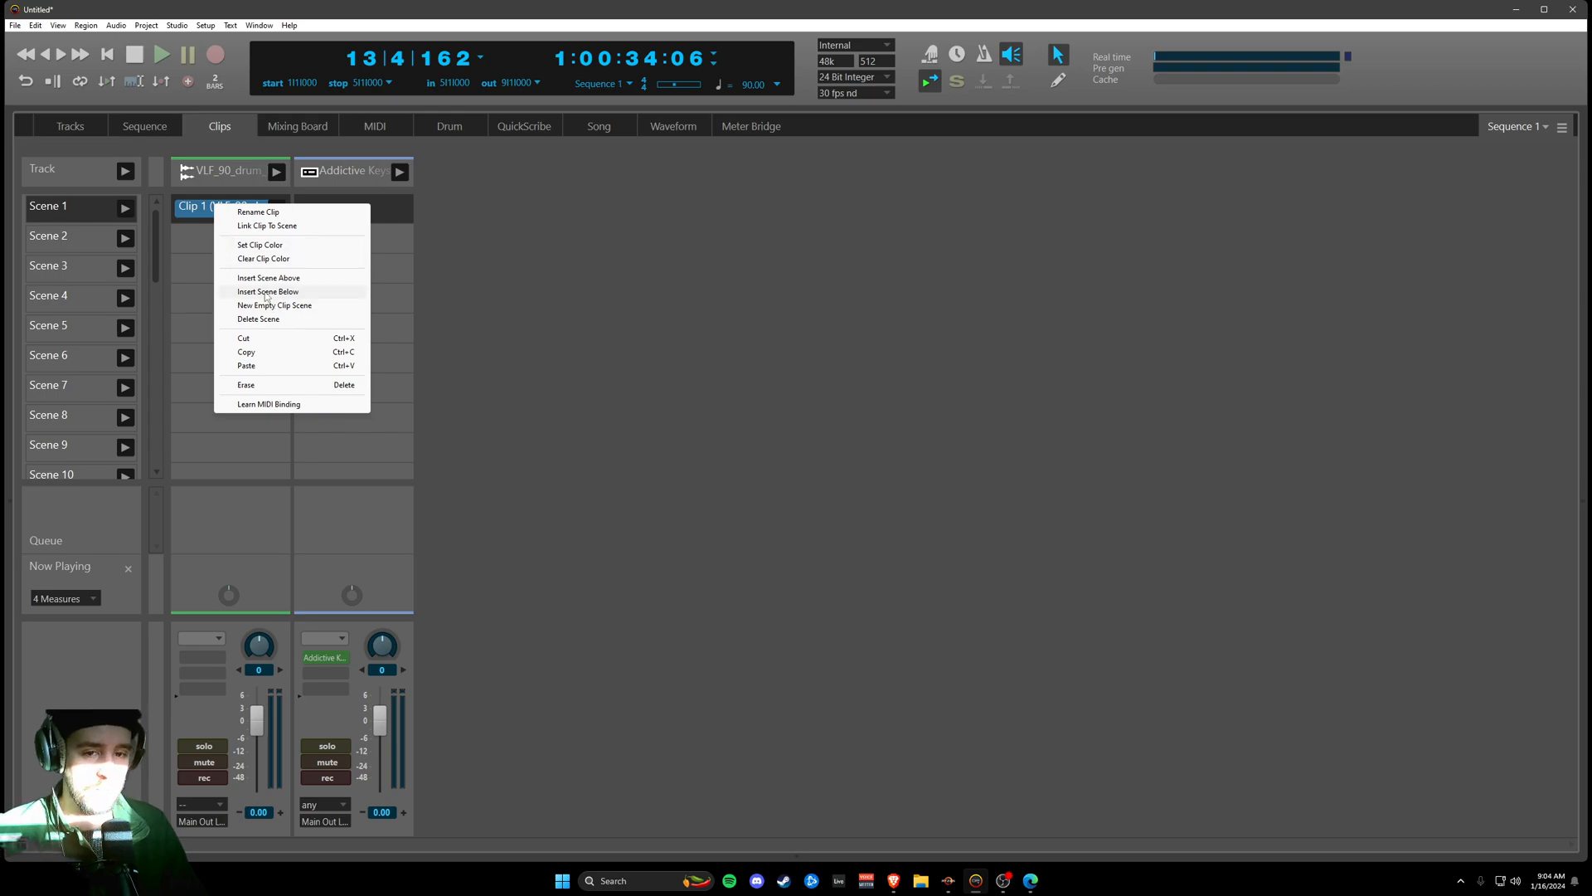
{"action": "left_click", "coordinate": [265, 385]}
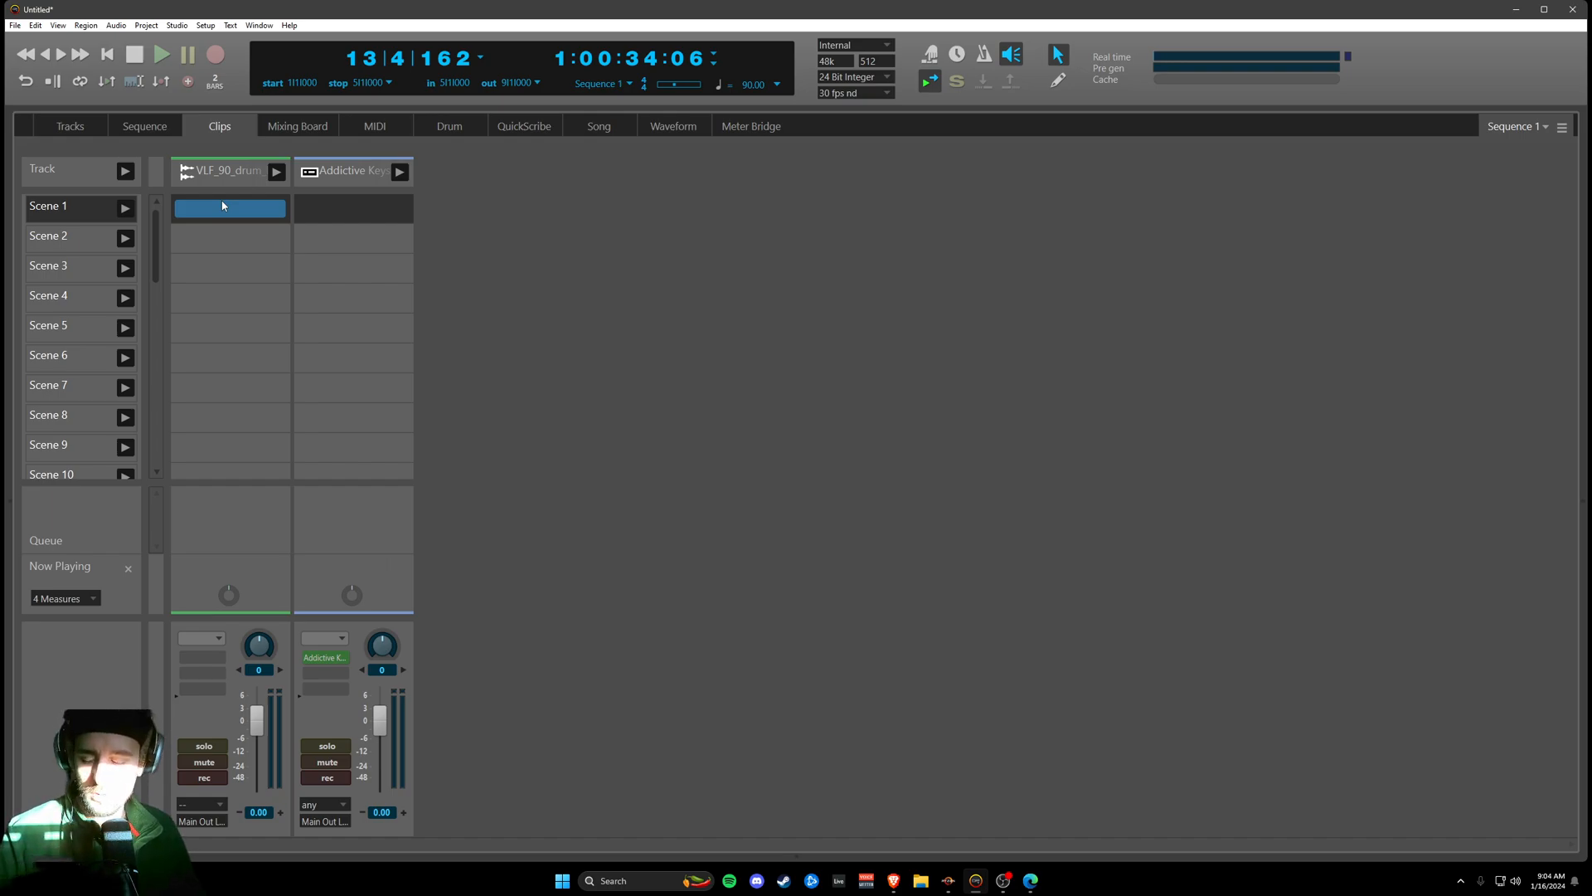
{"action": "left_click", "coordinate": [158, 131]}
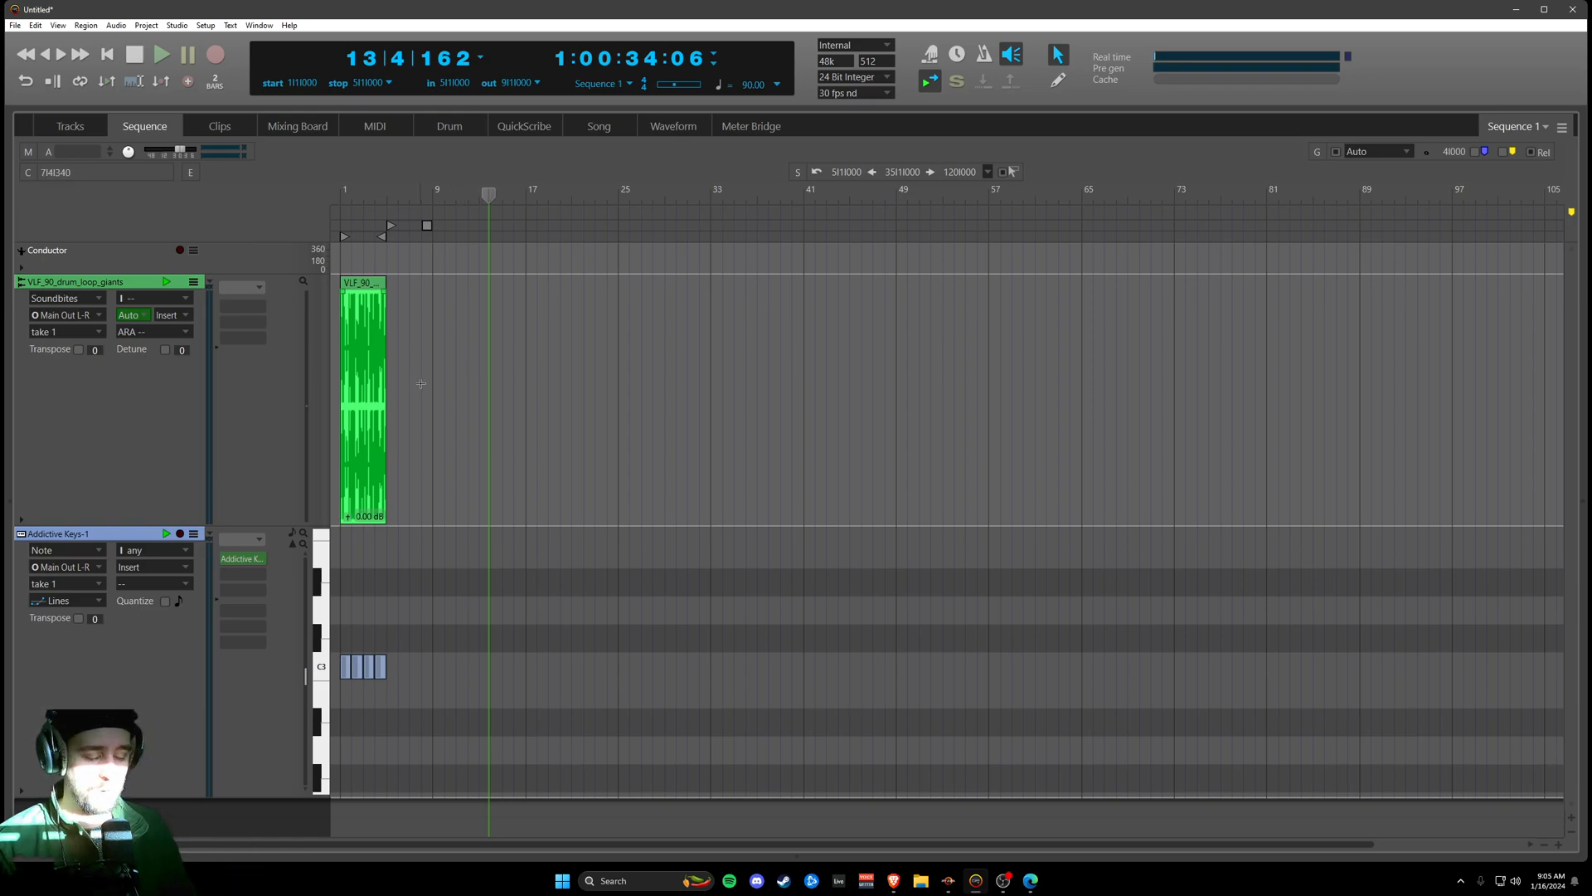
- Try to pack the drum loop into a clip using a time-range selection of measures 1 to 4
{"action": "key", "text": "ctrl+Right"}
{"action": "key", "text": "ctrl+Right"}
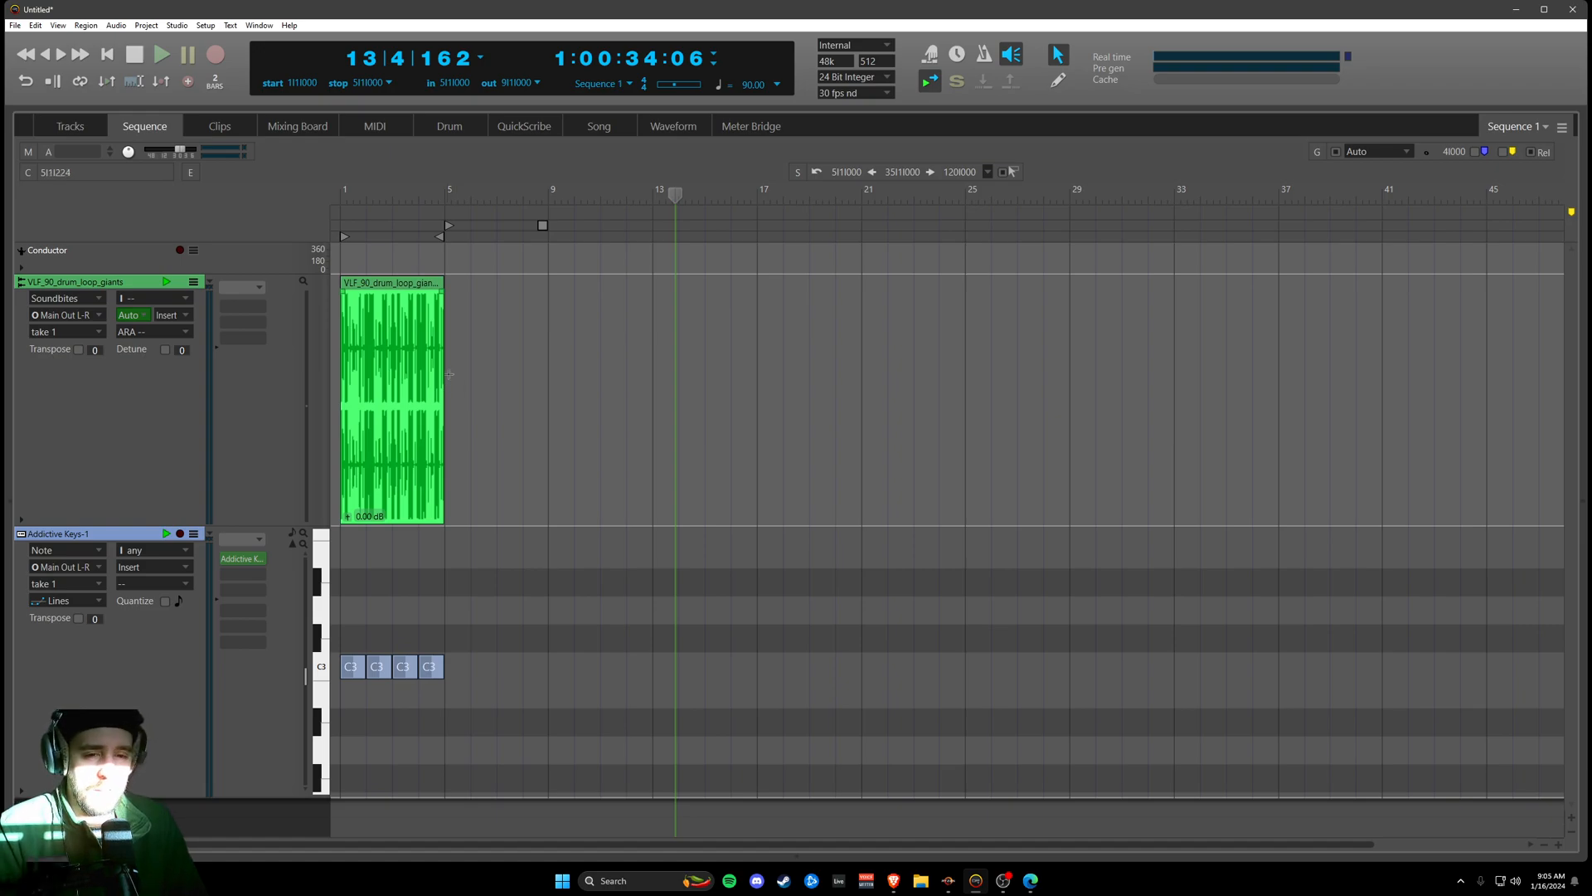
{"action": "left_click", "coordinate": [434, 300]}
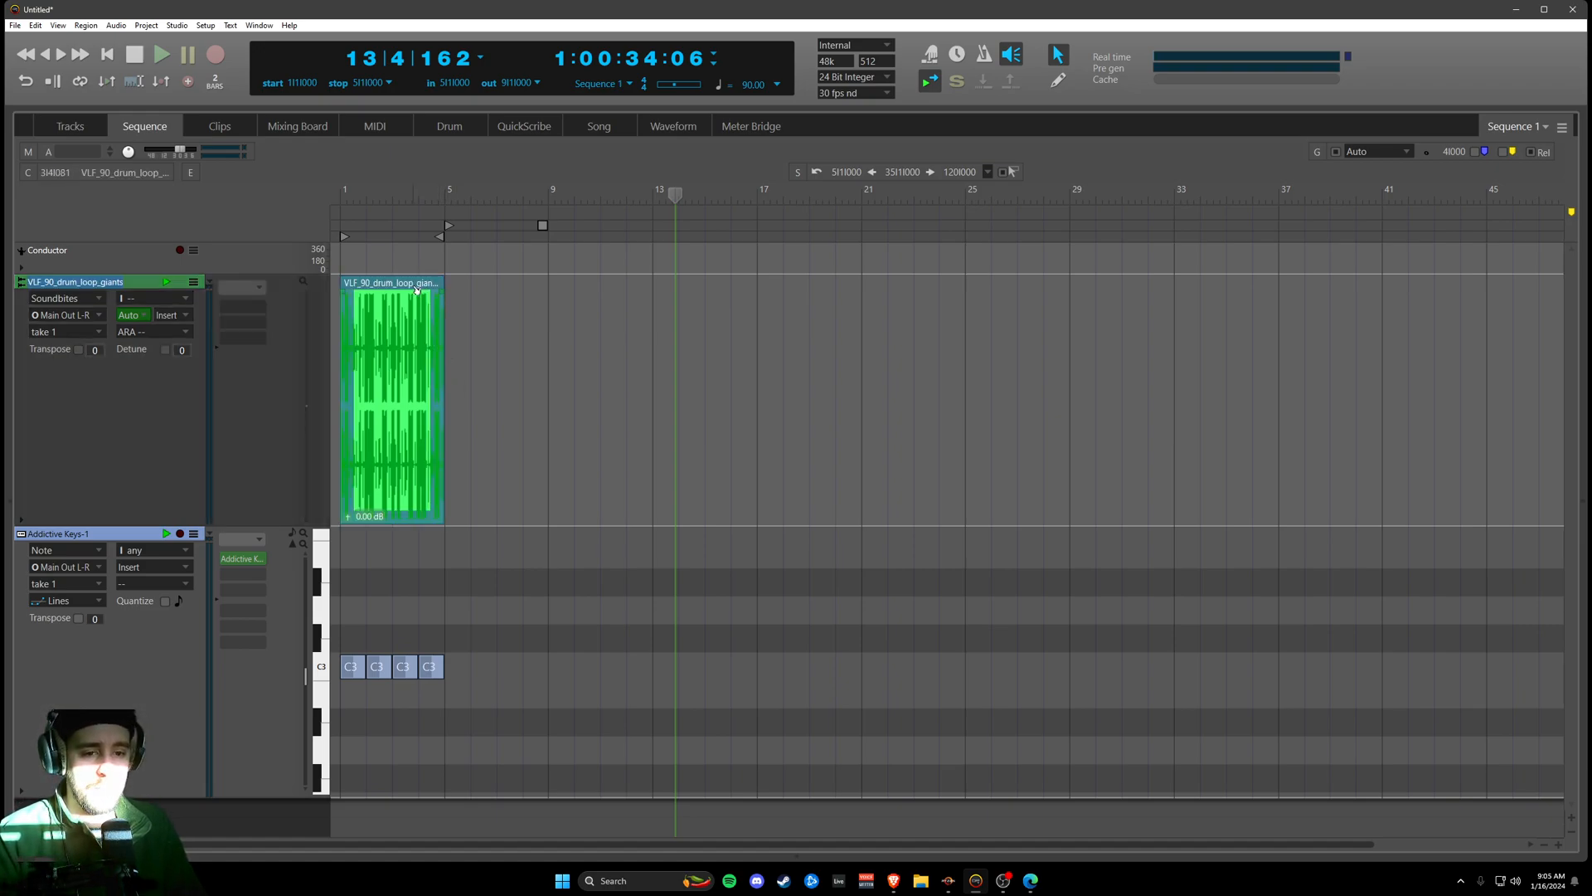
{"action": "left_click", "coordinate": [384, 413]}
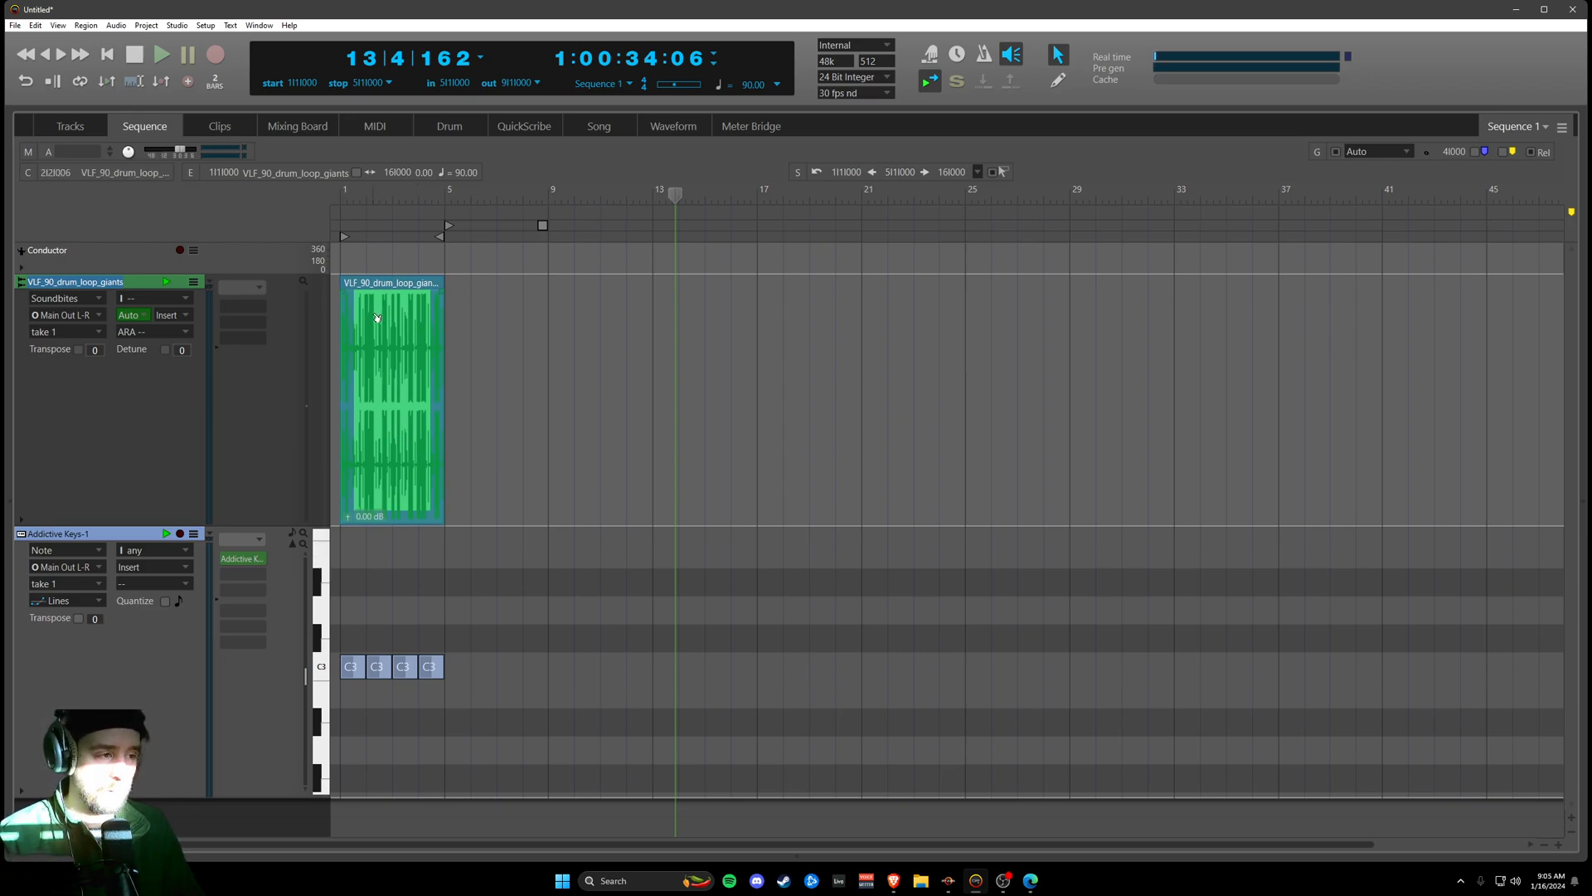
{"action": "left_click", "coordinate": [86, 25]}
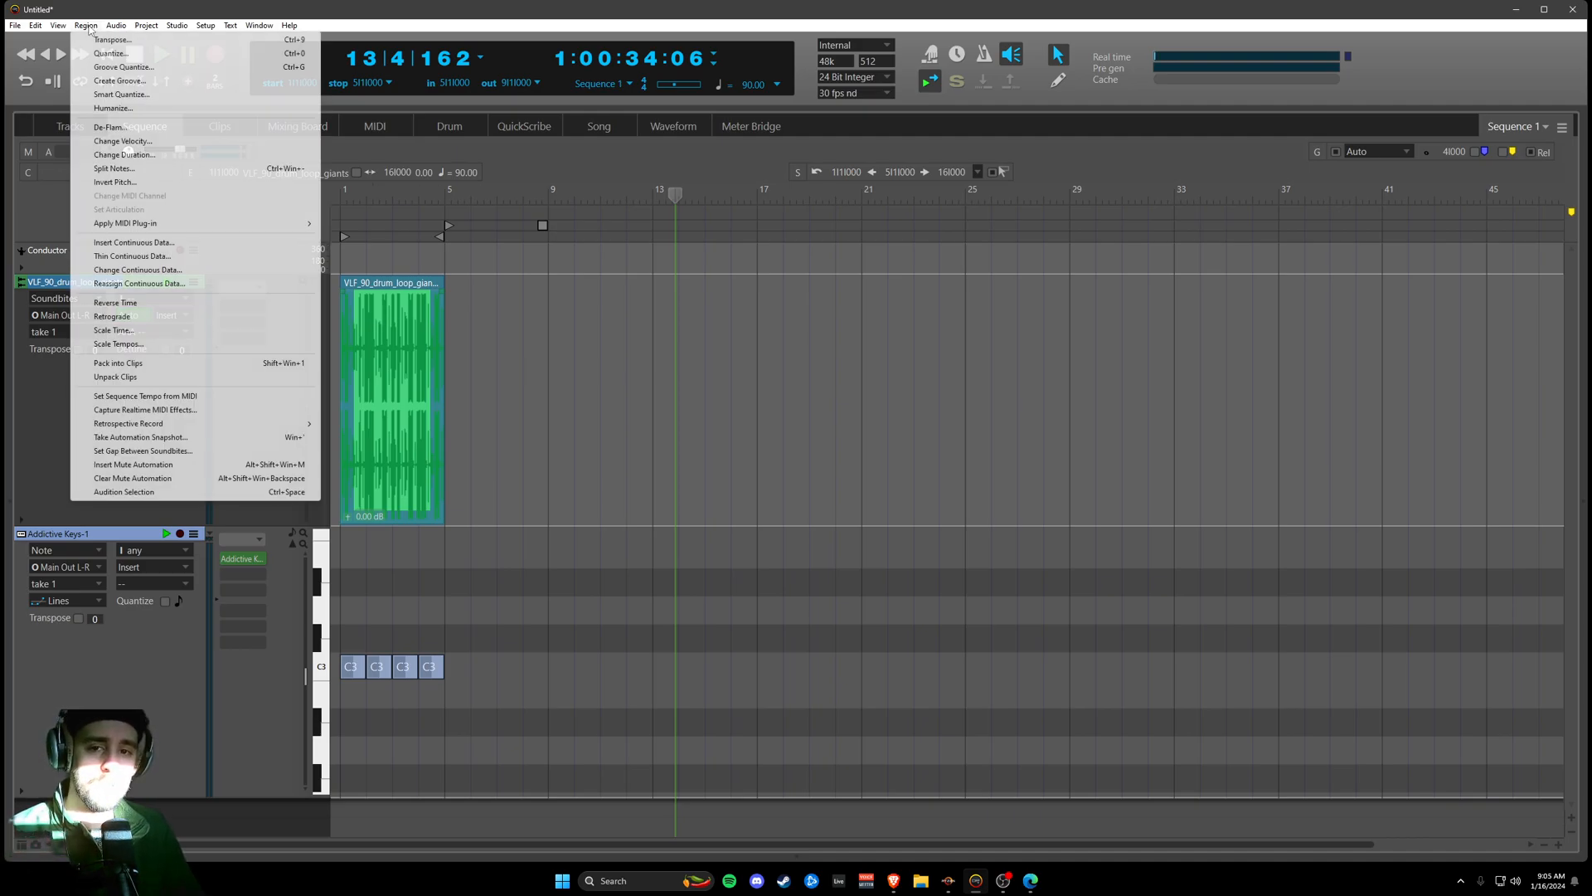
{"action": "left_click", "coordinate": [189, 370]}
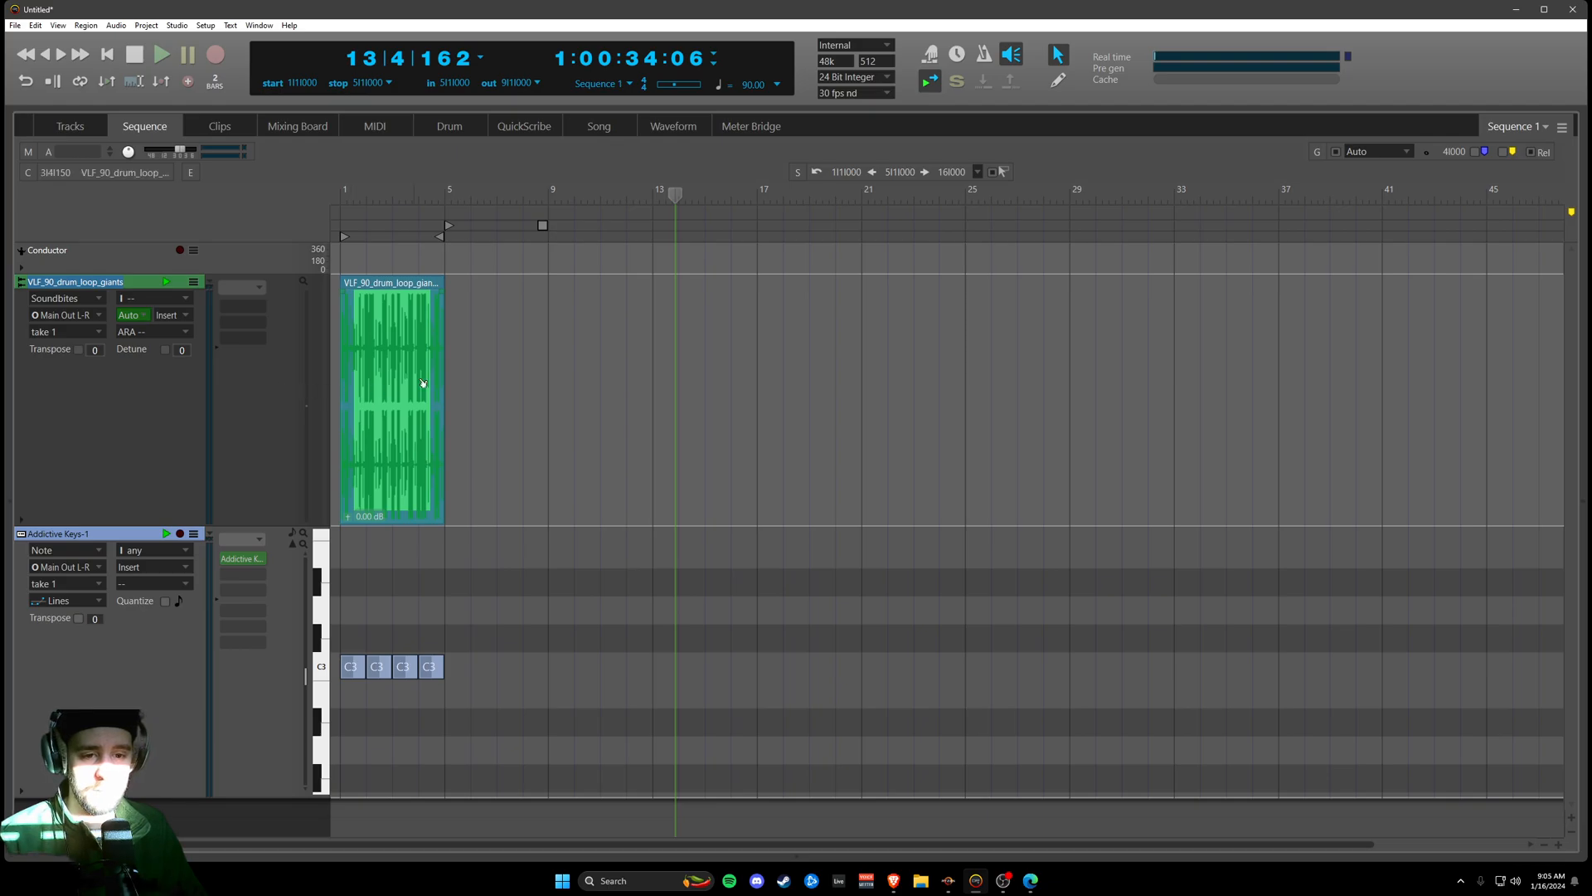
{"action": "left_click", "coordinate": [87, 25]}
{"action": "left_click", "coordinate": [189, 363]}
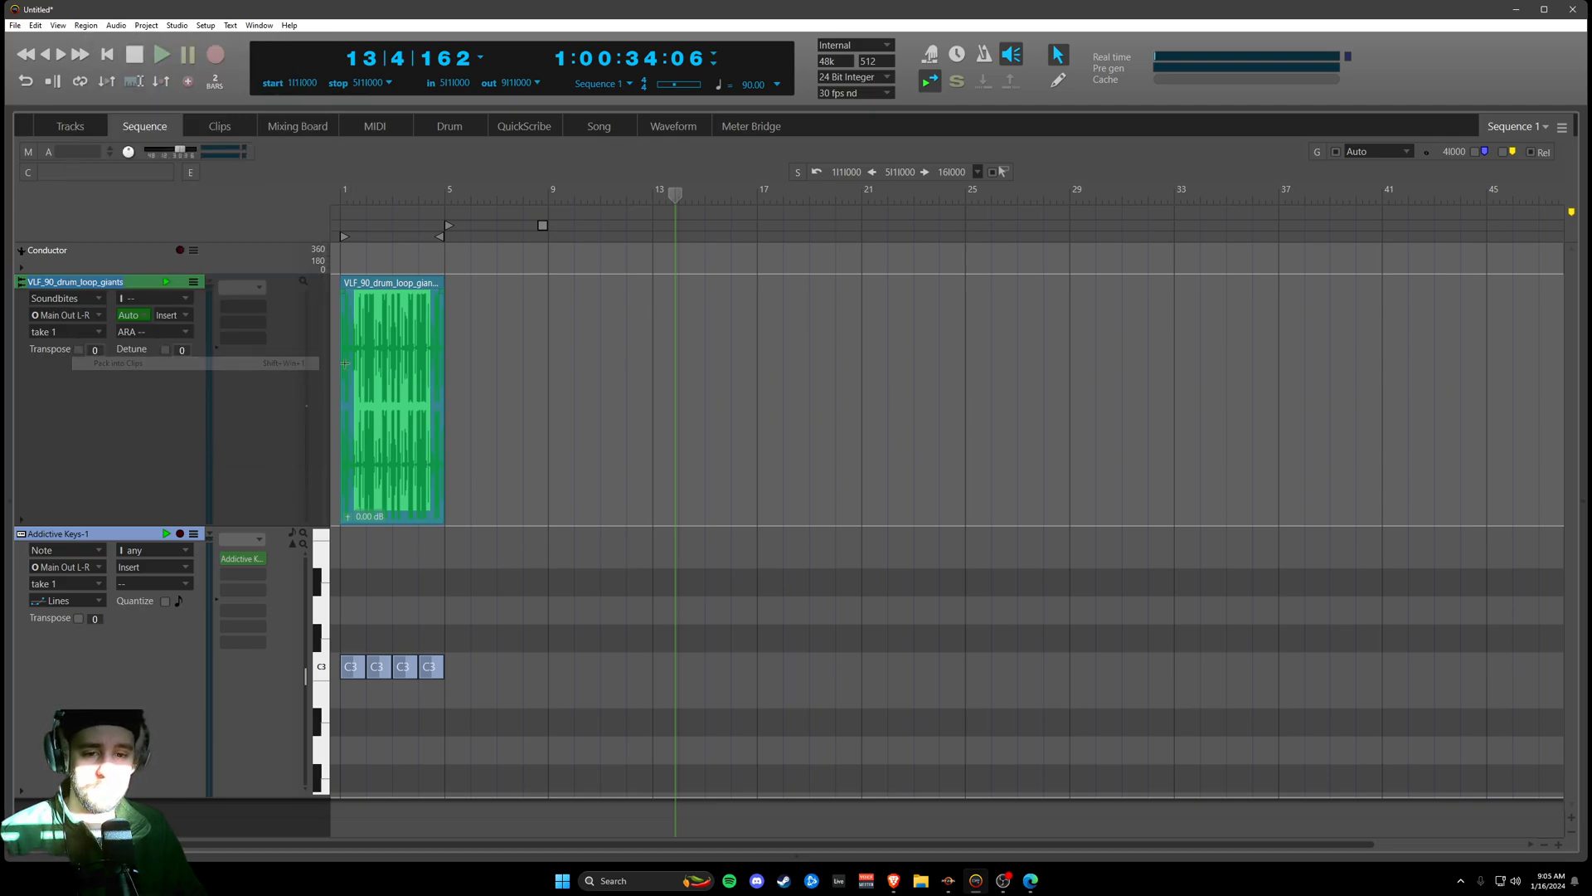
- Pack the drum loop soundbite into a clip by selecting it as an object instead of a time range
{"action": "left_click", "coordinate": [444, 388]}
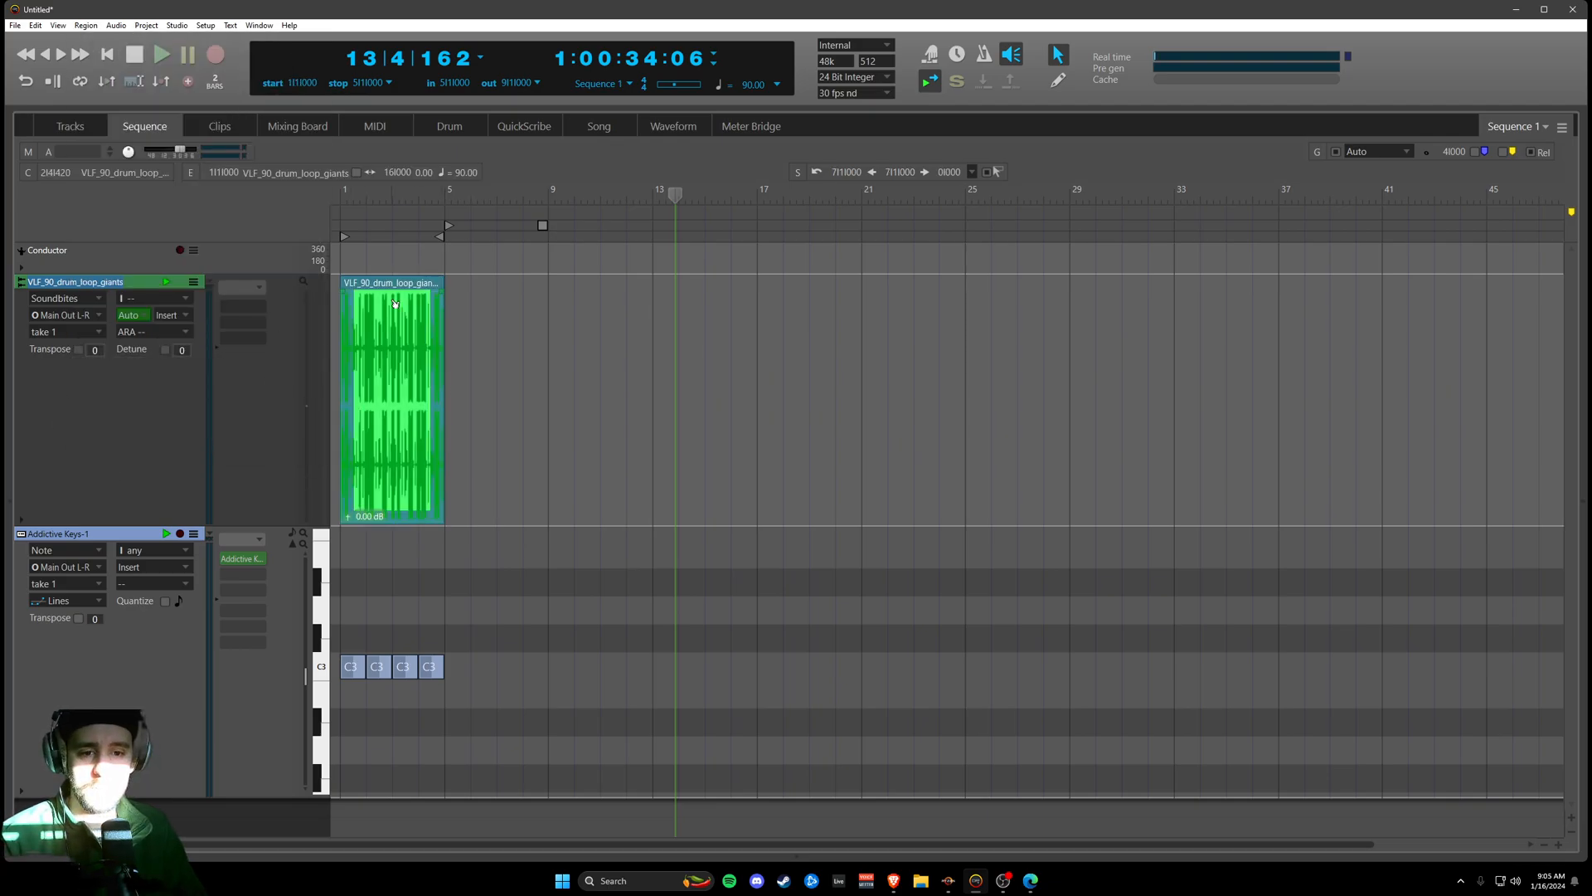
{"action": "left_click", "coordinate": [86, 26]}
{"action": "left_click", "coordinate": [199, 364]}
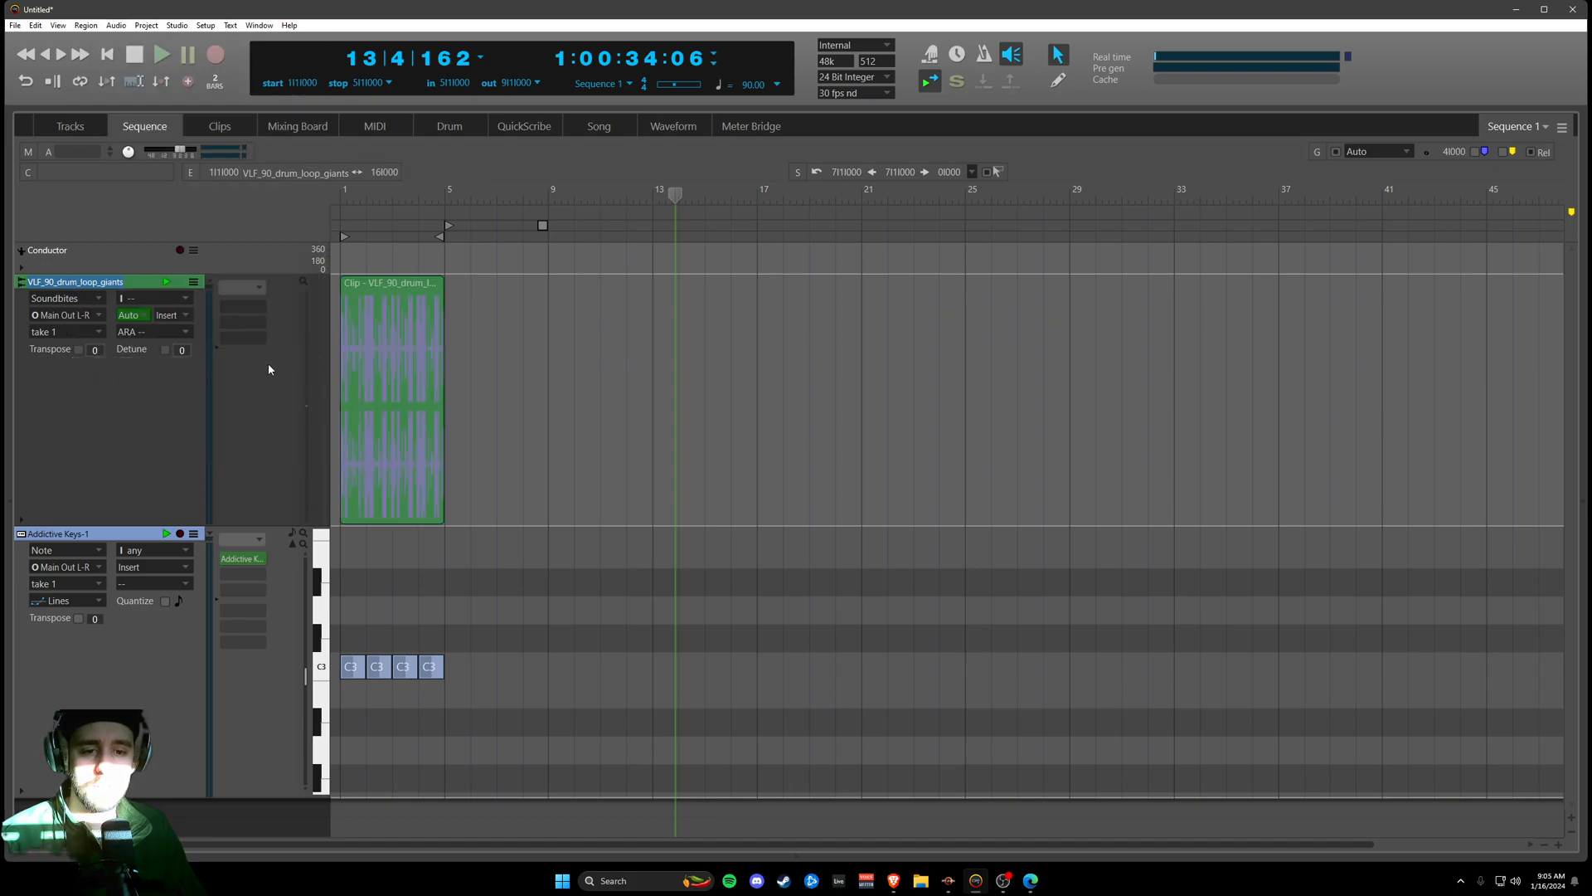
{"action": "left_click", "coordinate": [415, 373]}
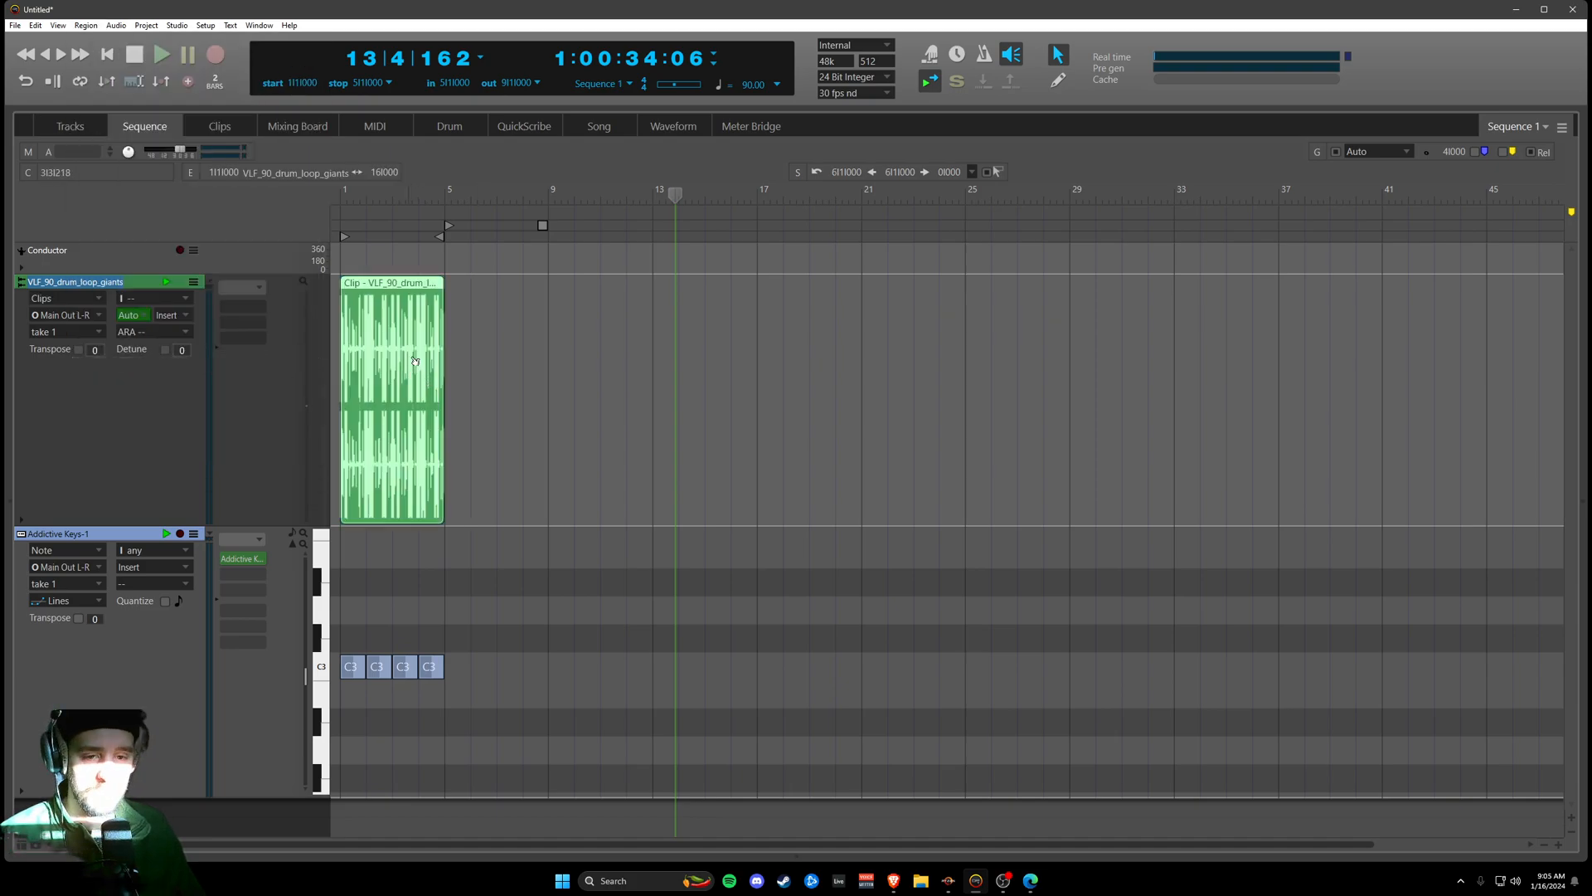
- Pack the four C3 notes in measures 1 to 4 of the Addictive Keys-1 track into a clip
{"action": "left_click", "coordinate": [424, 610]}
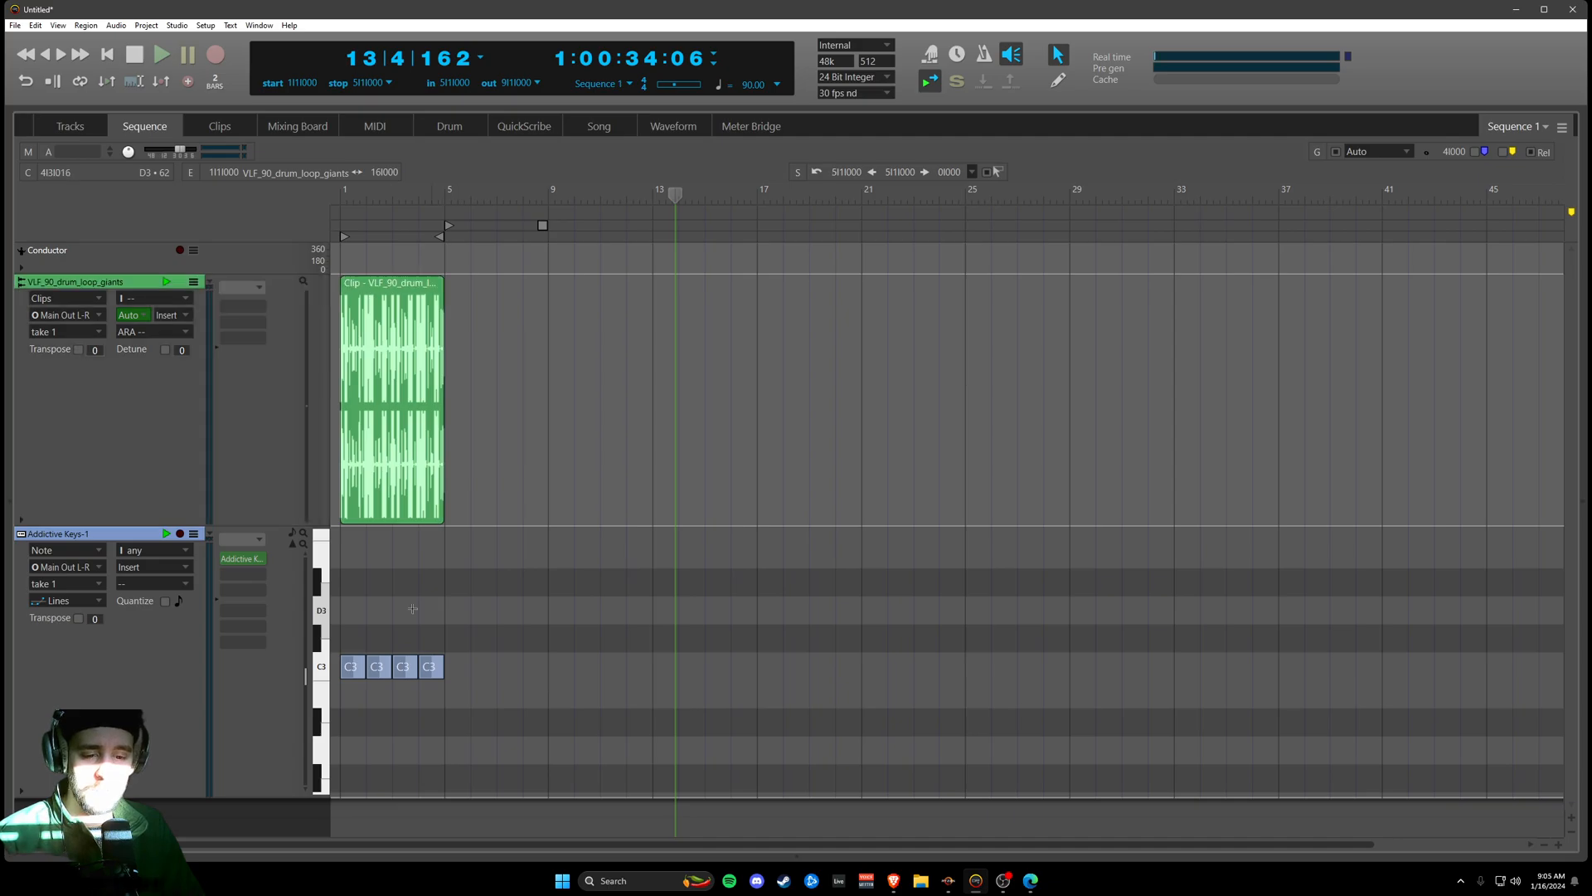
{"action": "left_click_drag", "start_coordinate": [423, 611], "coordinate": [342, 611]}
{"action": "left_click", "coordinate": [83, 26]}
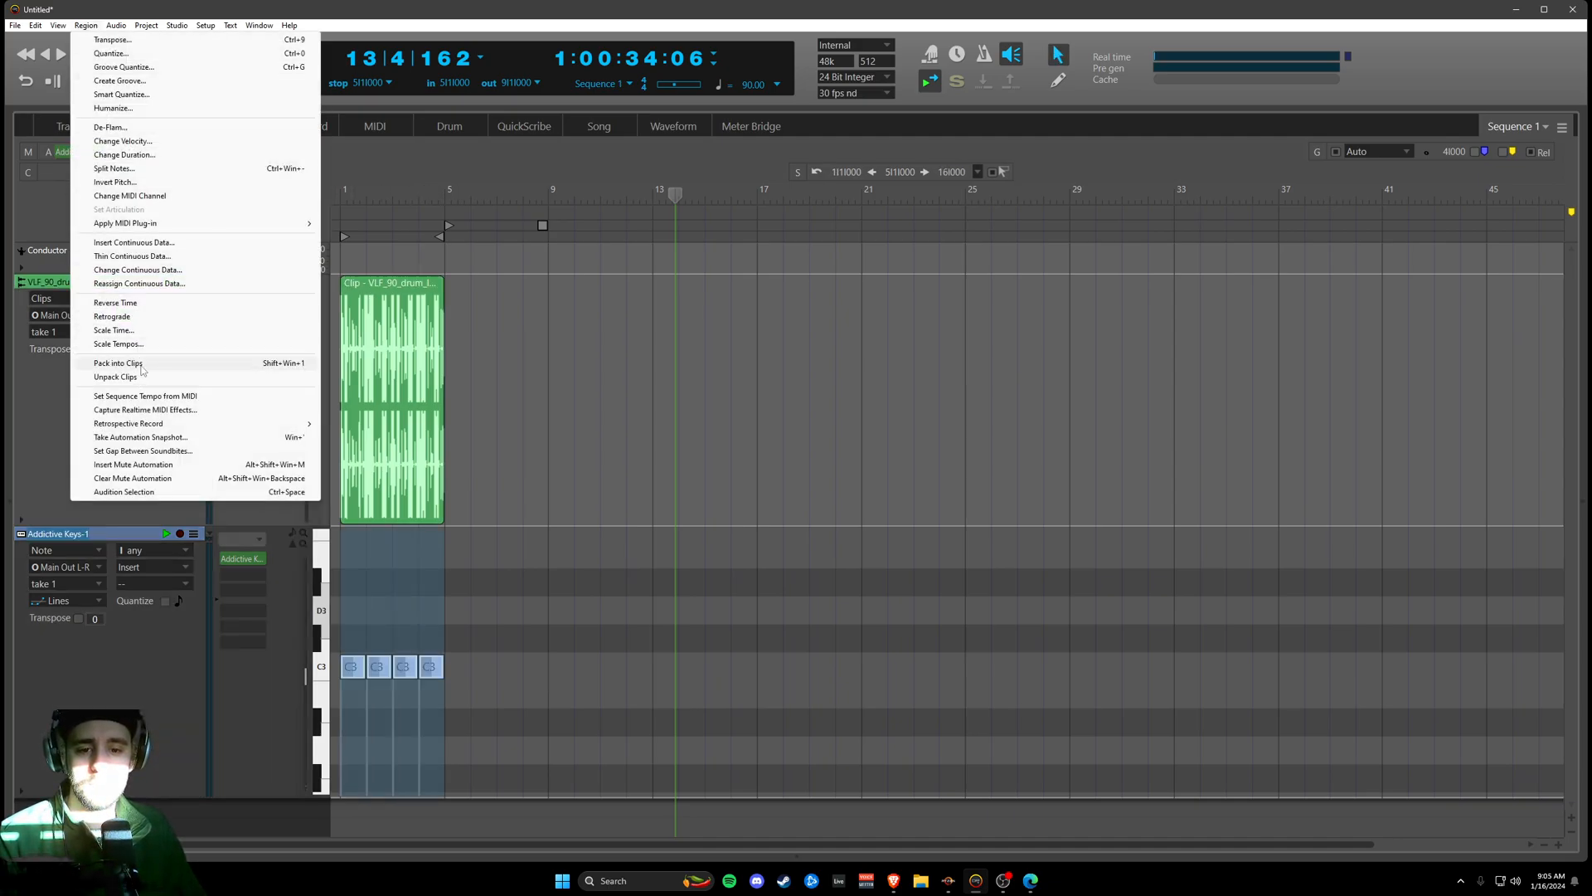
{"action": "left_click", "coordinate": [81, 375]}
{"action": "double_click", "coordinate": [426, 570]}
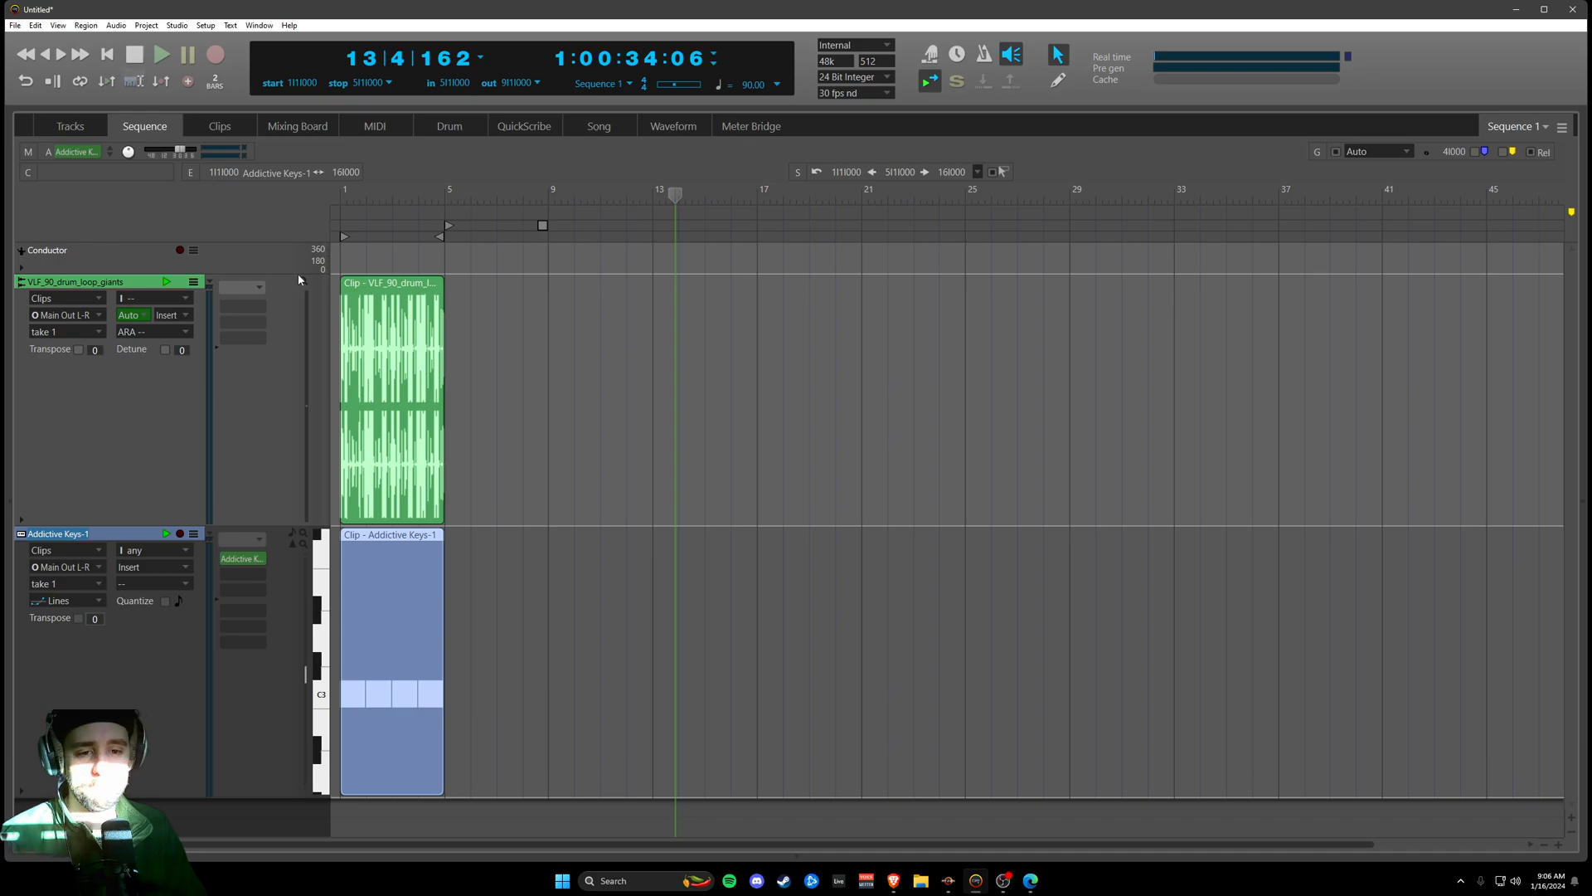
- Select the packed drum loop clip, followed by the packed Addictive Keys-1 clip
{"action": "key", "text": "ctrl+Right"}
{"action": "key", "text": "ctrl+Right"}
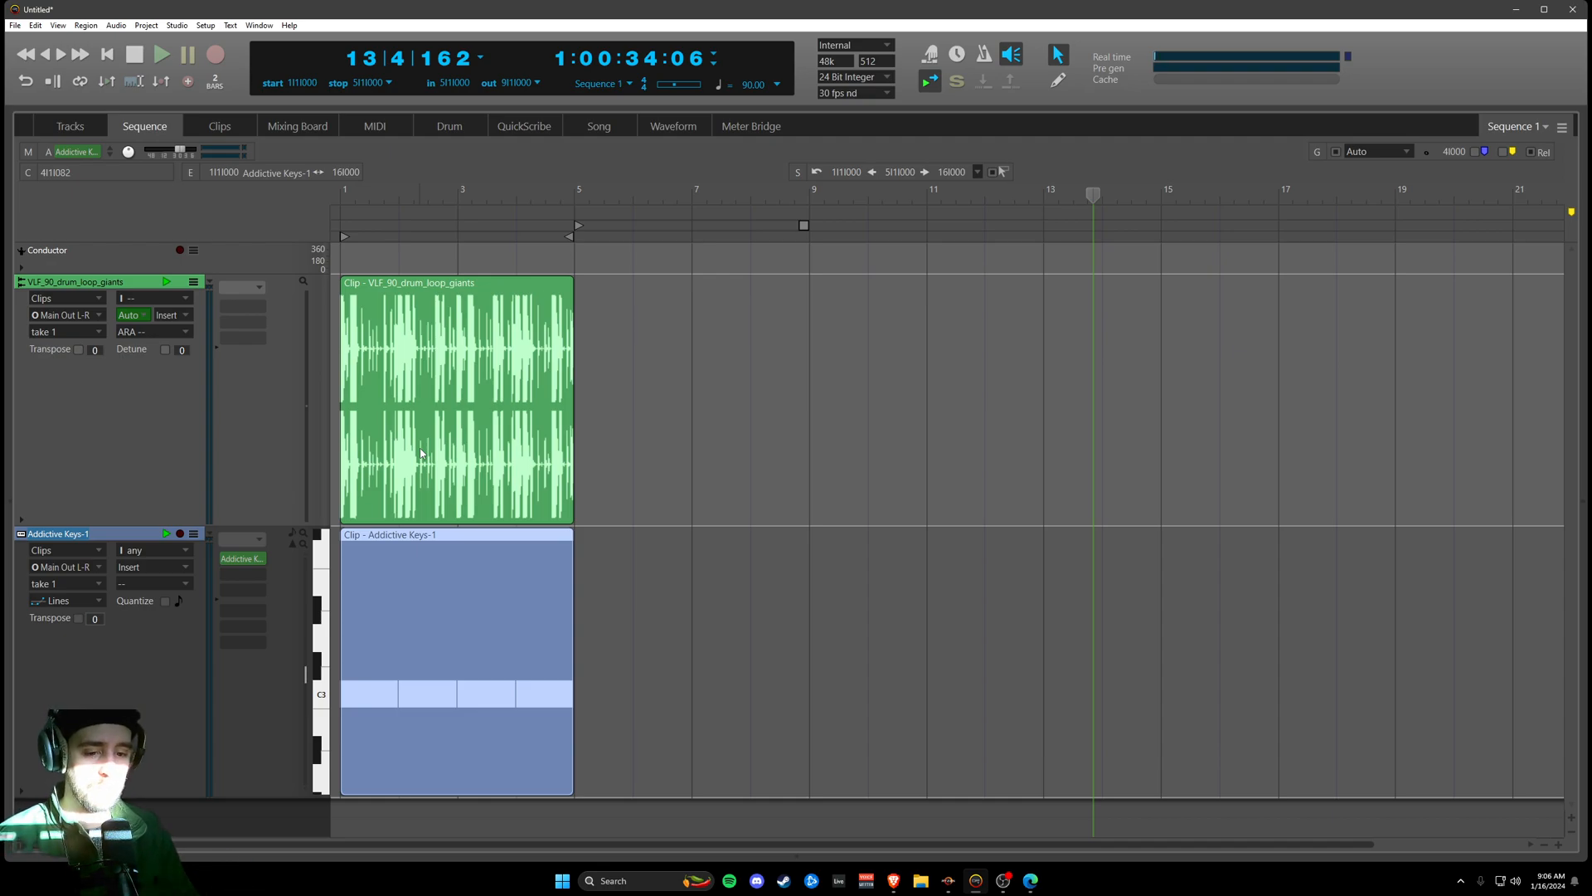
{"action": "left_click", "coordinate": [425, 398]}
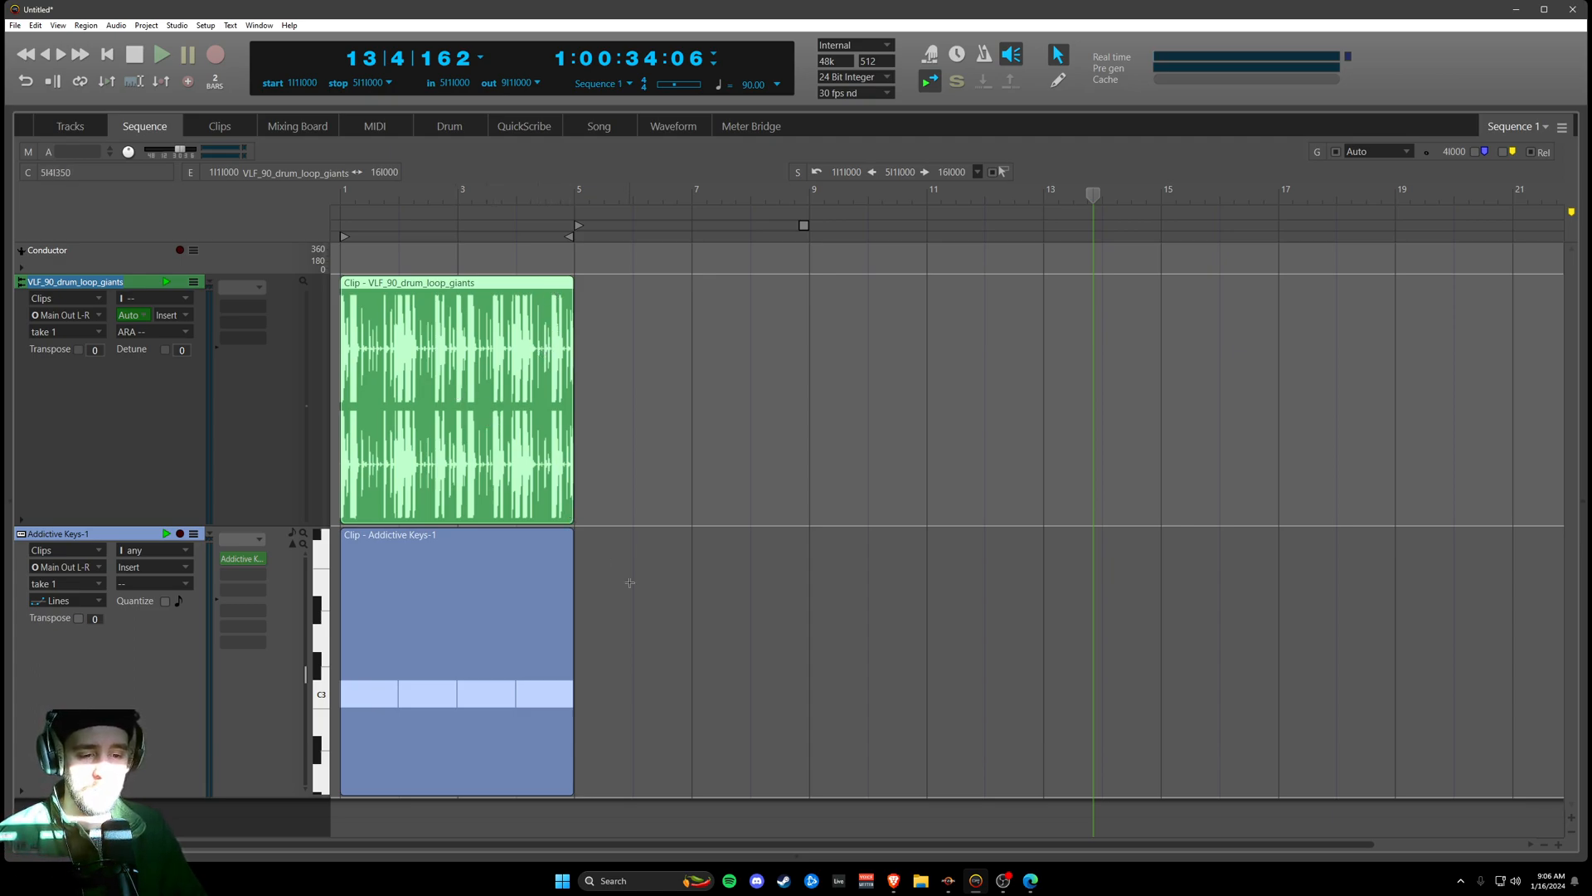
{"action": "left_click", "coordinate": [542, 589]}
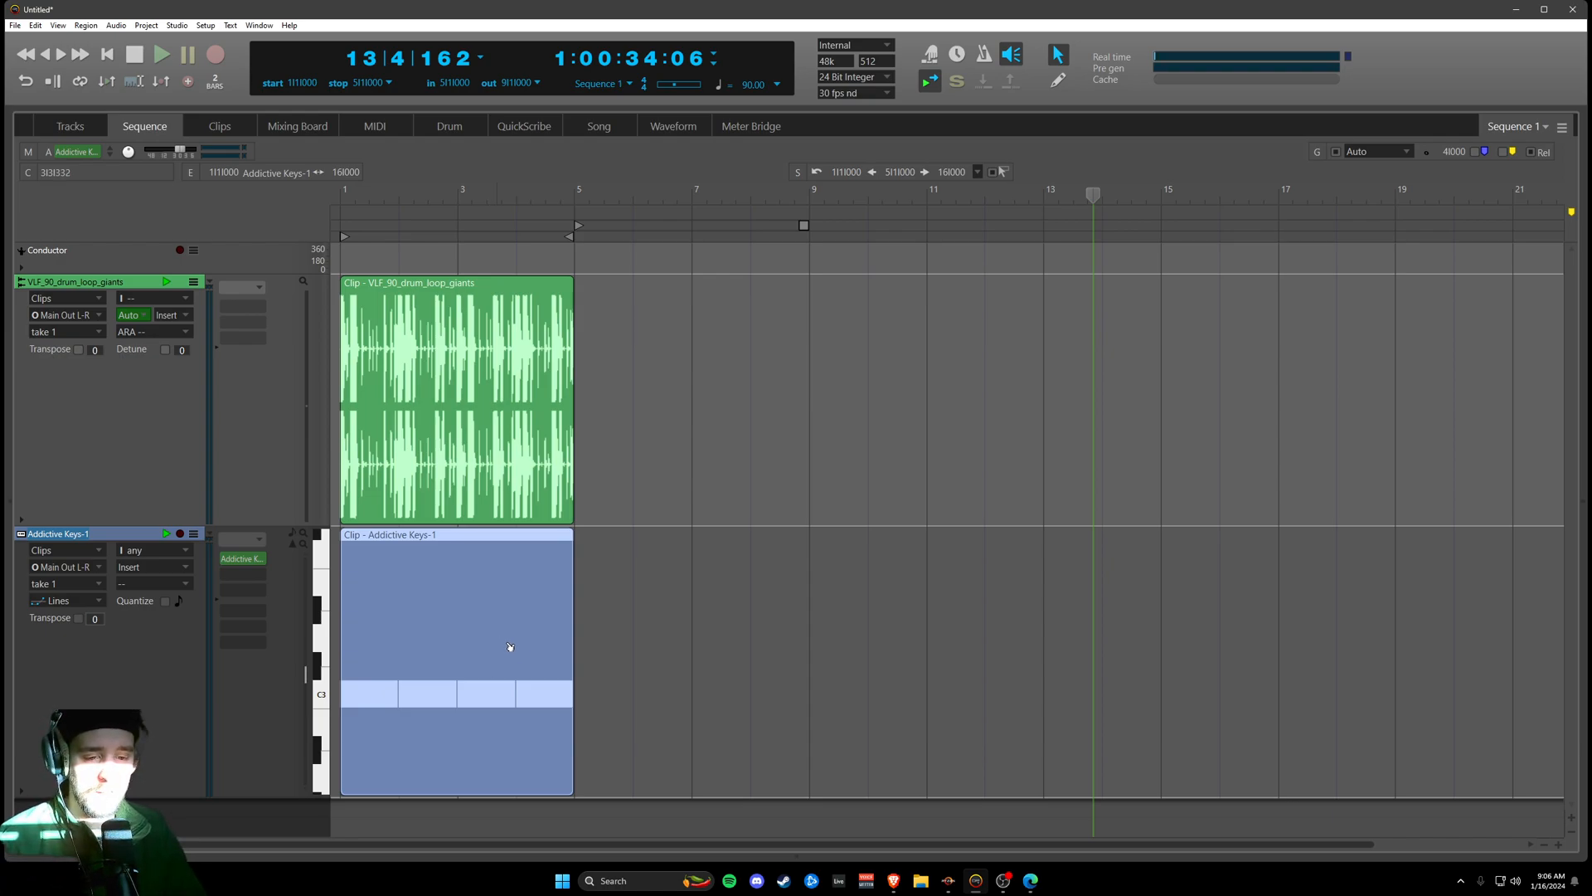
- Open the drum loop clip and the Addictive Keys-1 clip in the clip editor to inspect their contents, closing it each time
{"action": "mouse_move", "coordinate": [511, 637]}
{"action": "left_mouse_down"}
{"action": "mouse_move", "coordinate": [686, 654]}
{"action": "mouse_move", "coordinate": [485, 639]}
{"action": "left_mouse_up"}
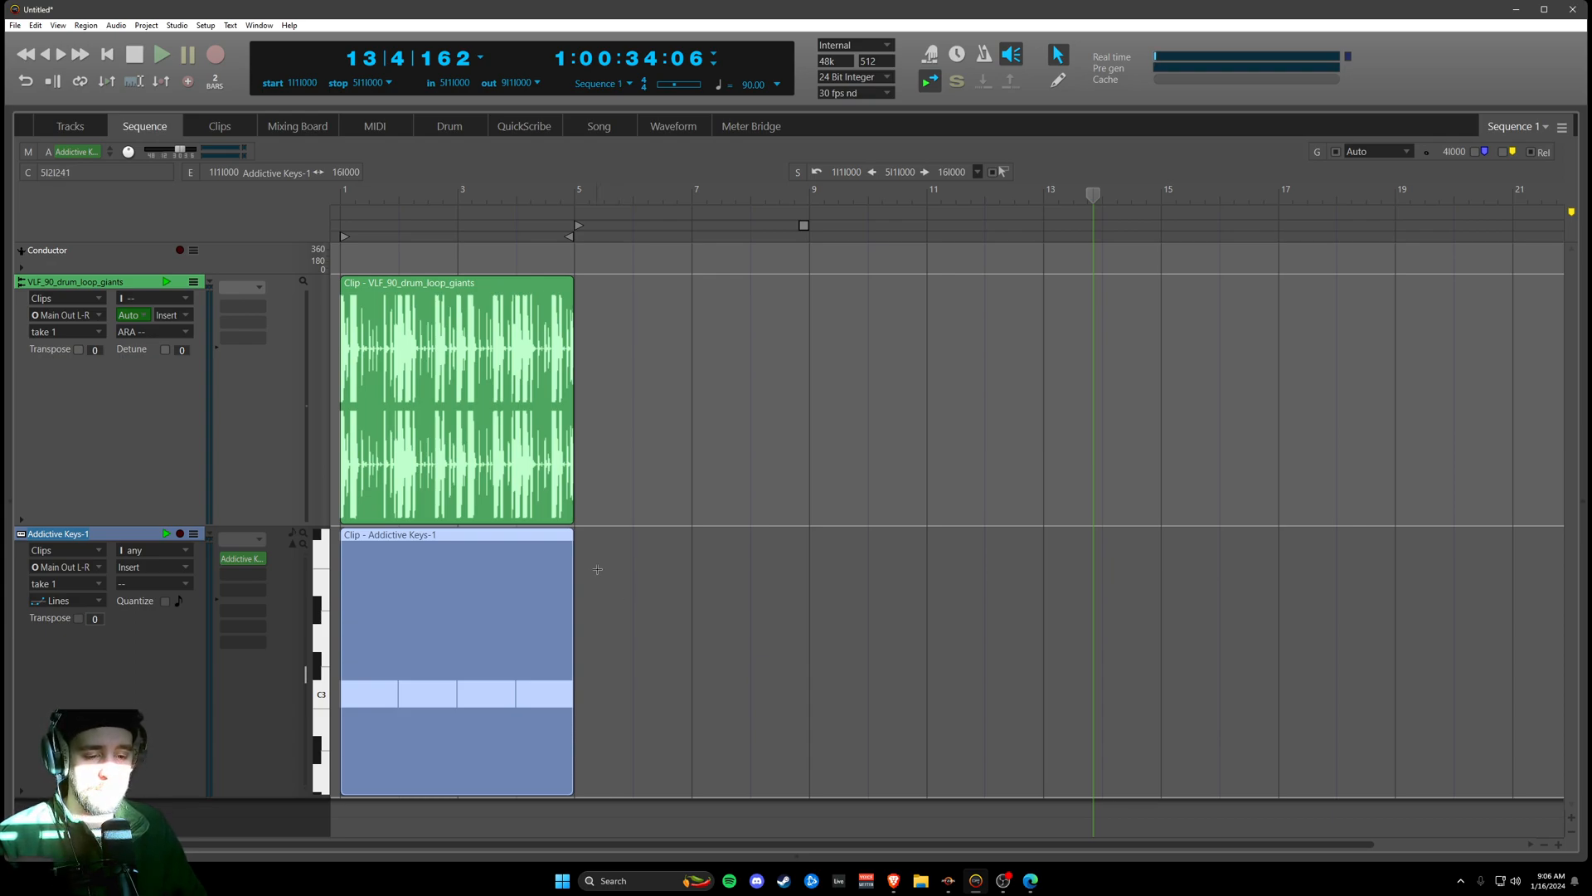
{"action": "double_click", "coordinate": [486, 495]}
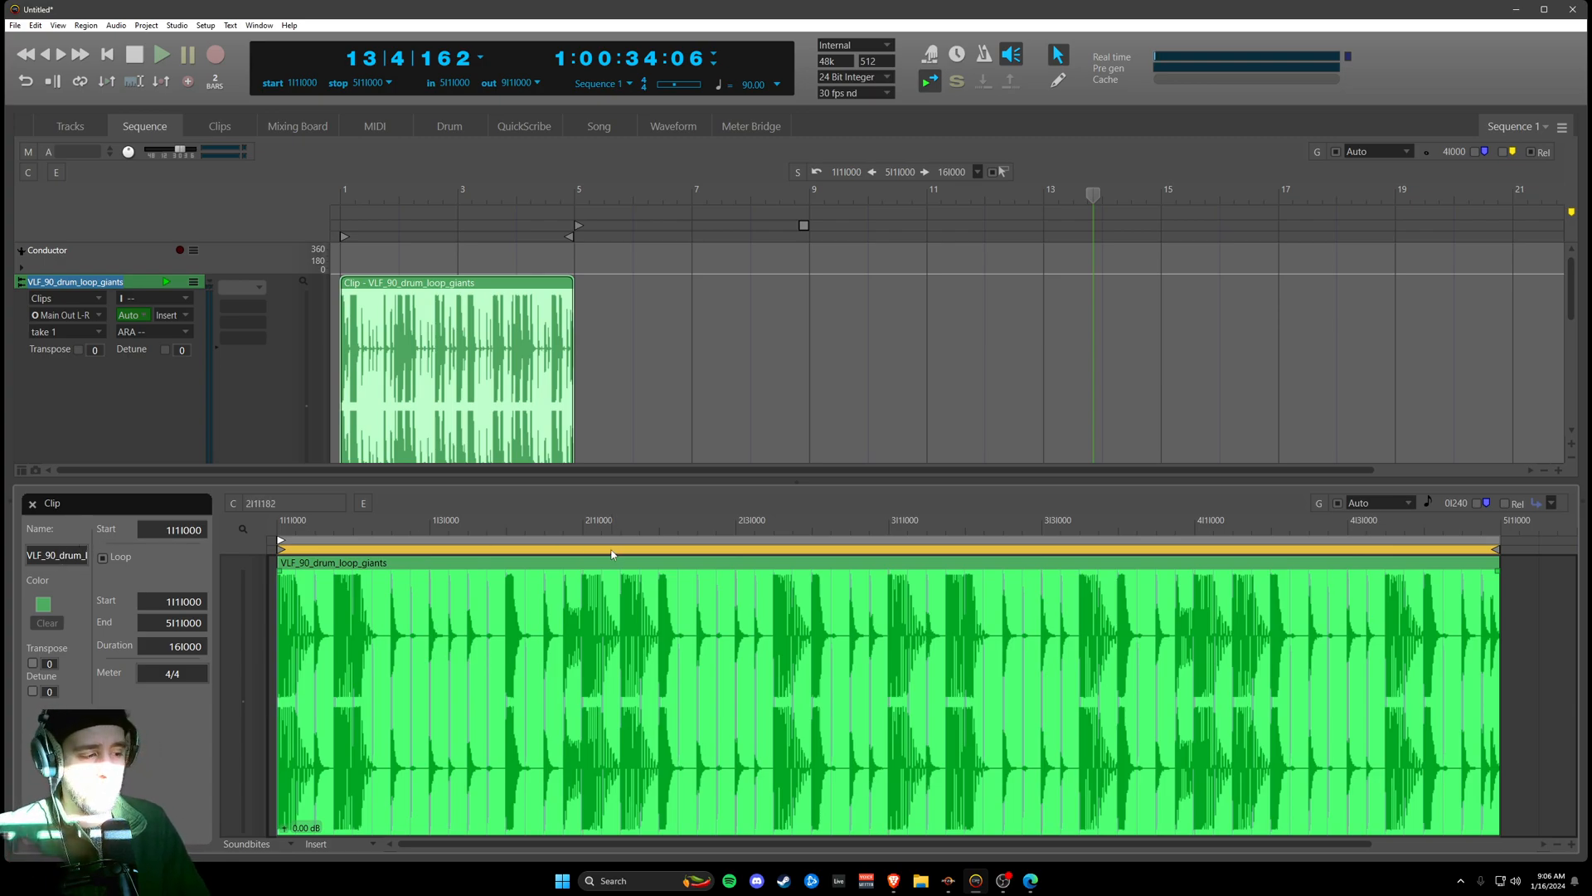
{"action": "left_click", "coordinate": [32, 504]}
{"action": "double_click", "coordinate": [460, 642]}
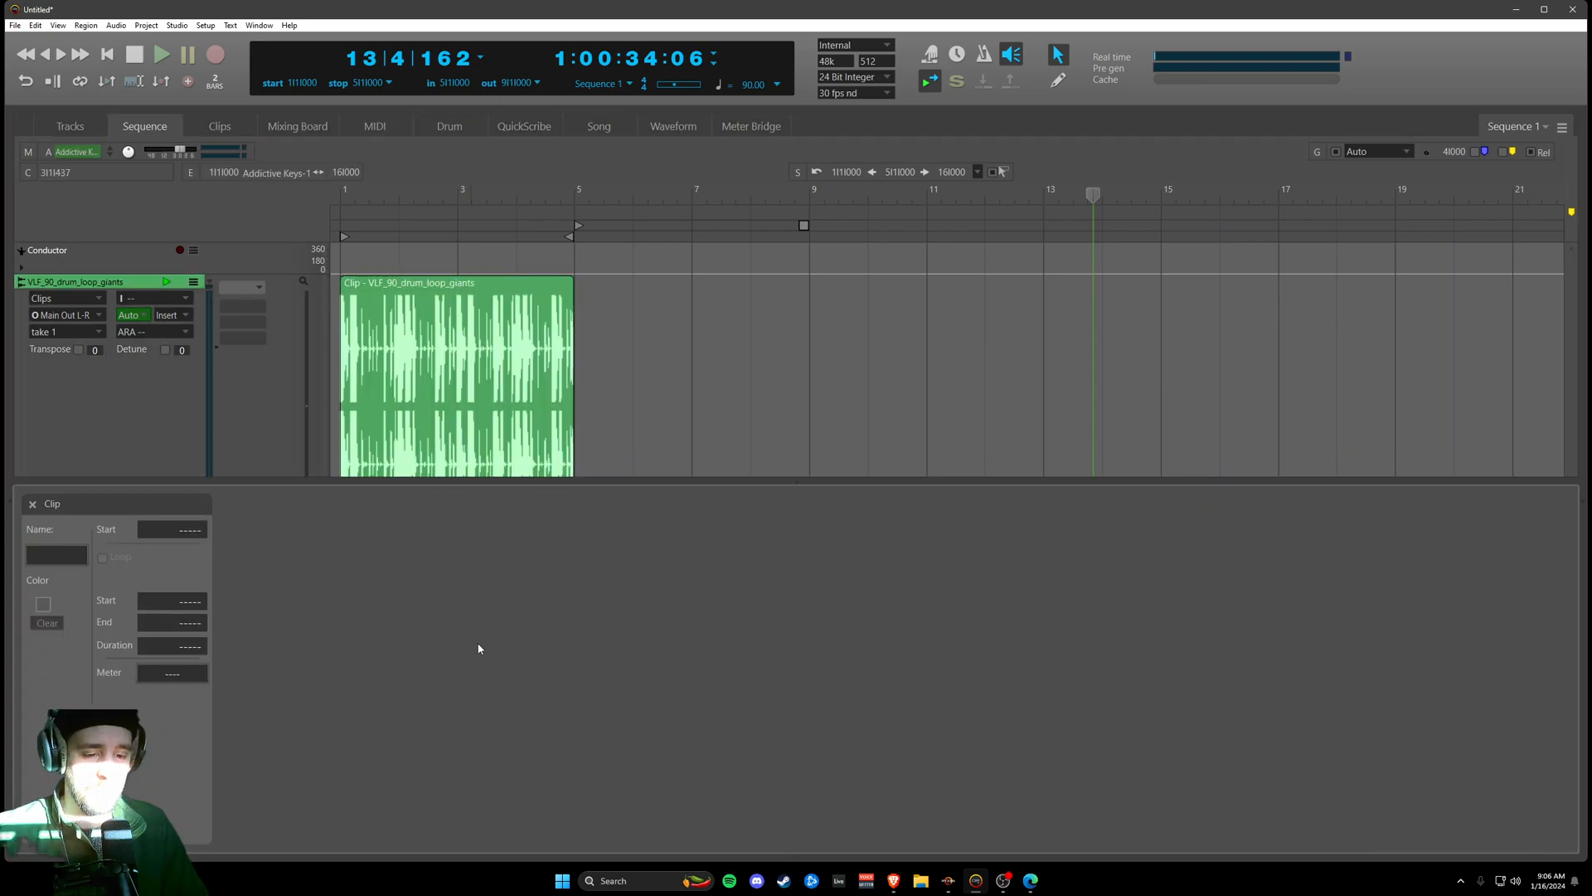
{"action": "left_click", "coordinate": [33, 504]}
{"action": "left_click", "coordinate": [515, 433]}
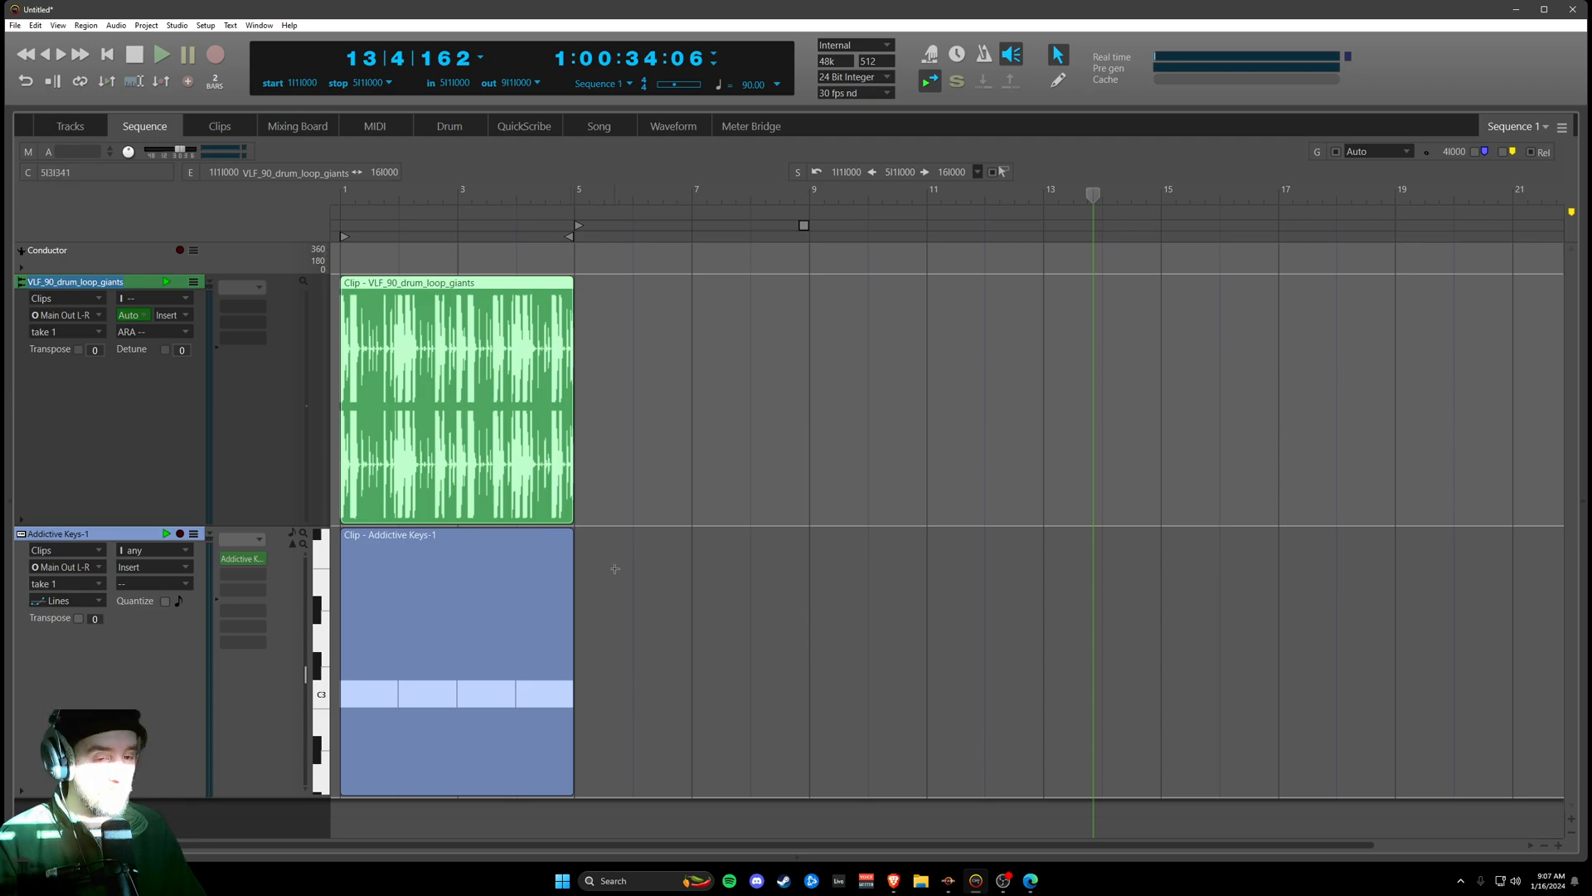
- Extend the end of the drum loop clip to measure 21 so that it loops
{"action": "left_click", "coordinate": [658, 462]}
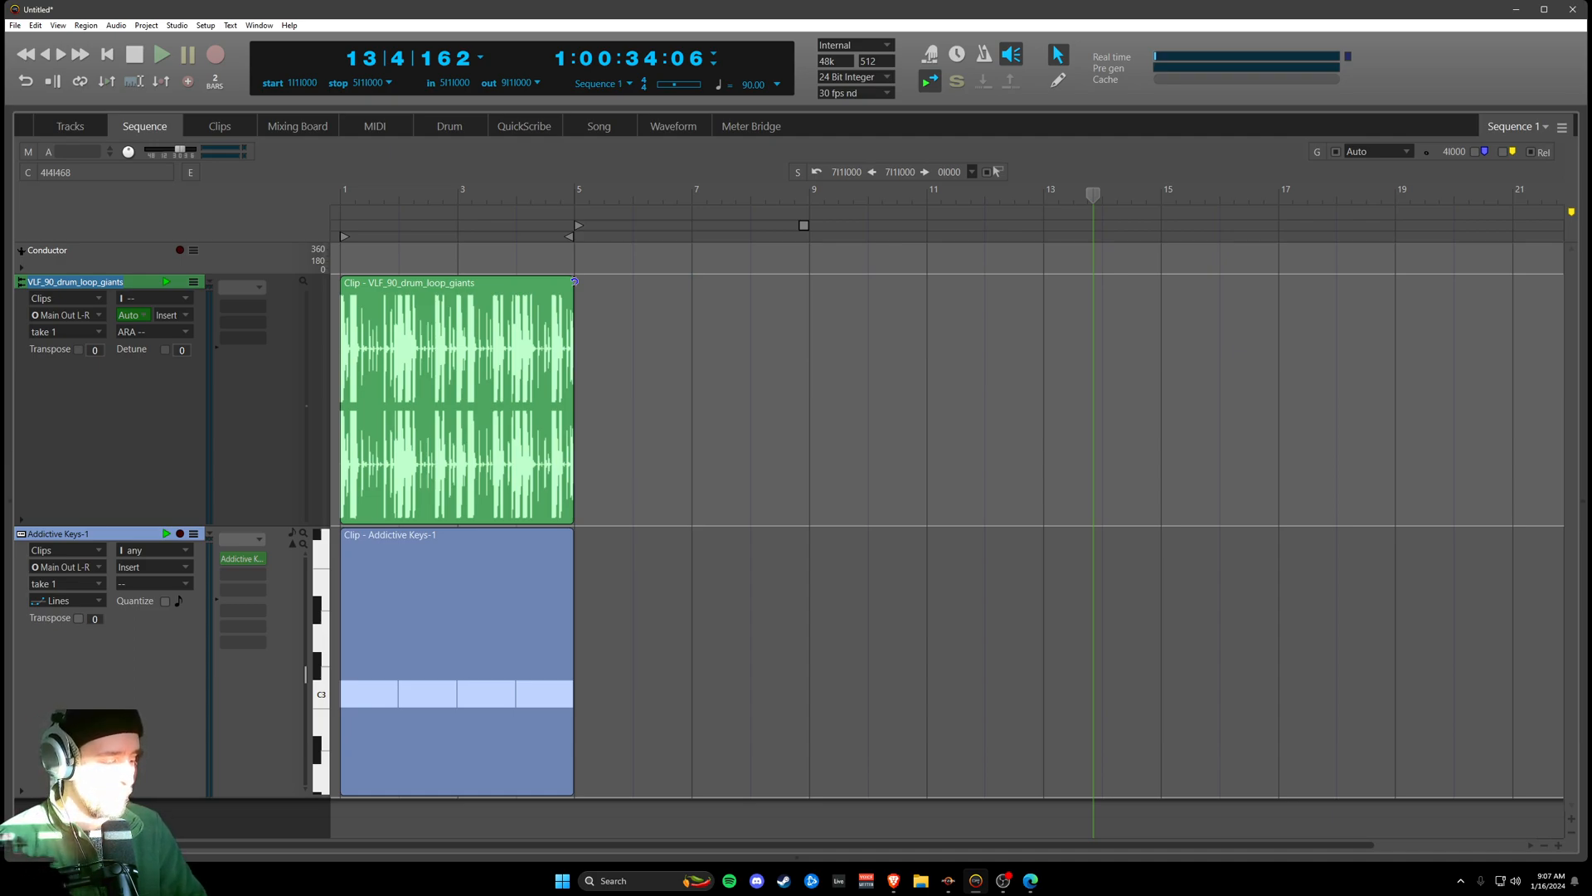
{"action": "left_click_drag", "start_coordinate": [574, 281], "coordinate": [1438, 306]}
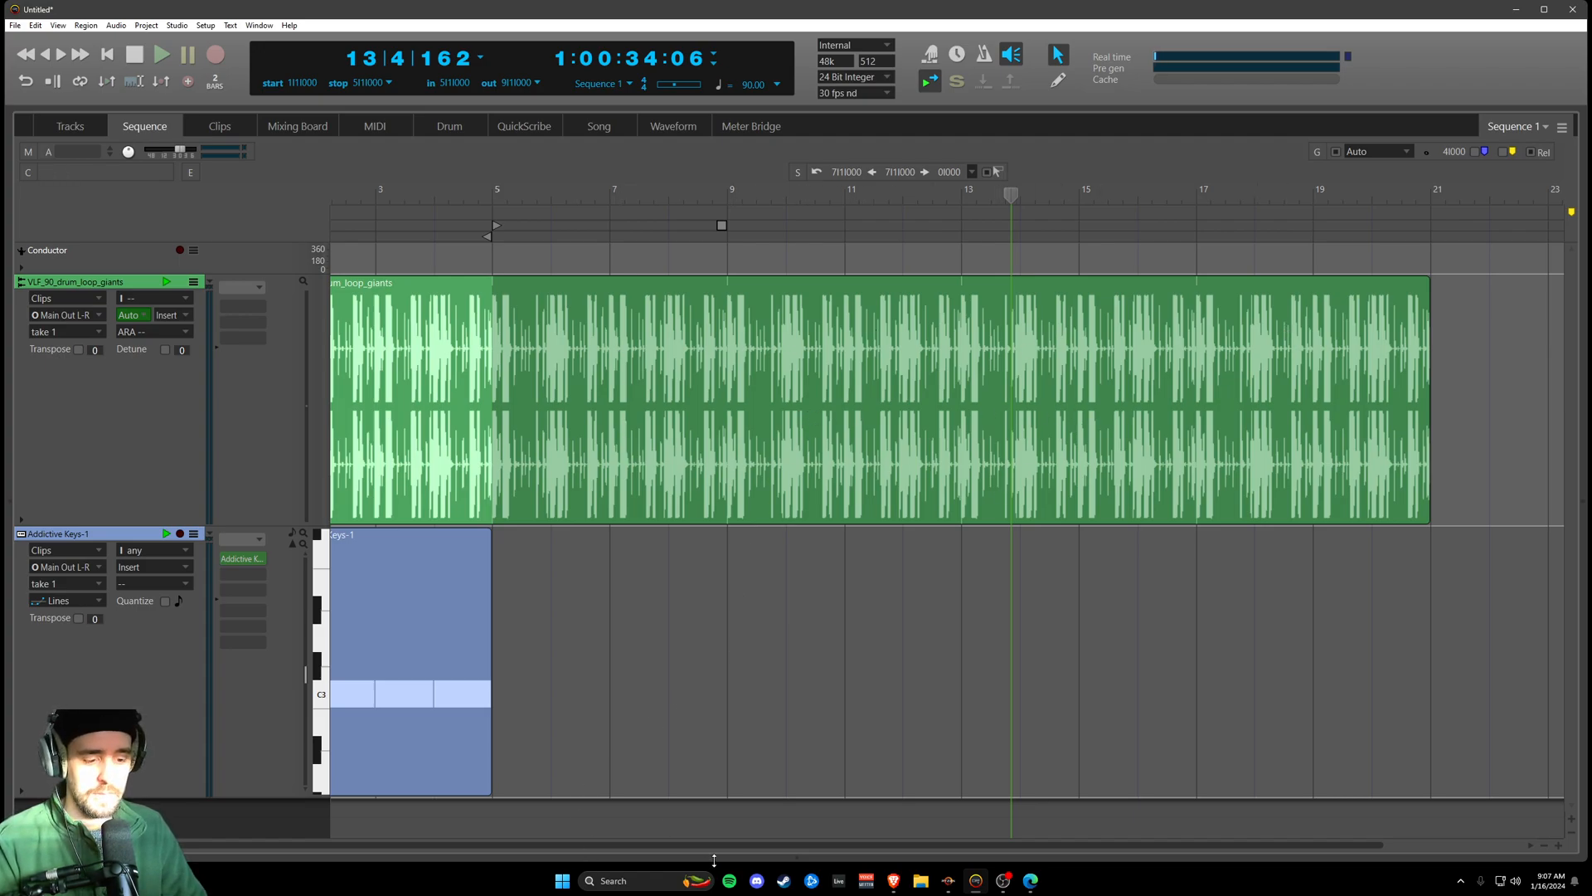
{"action": "left_click_drag", "start_coordinate": [729, 849], "coordinate": [653, 846]}
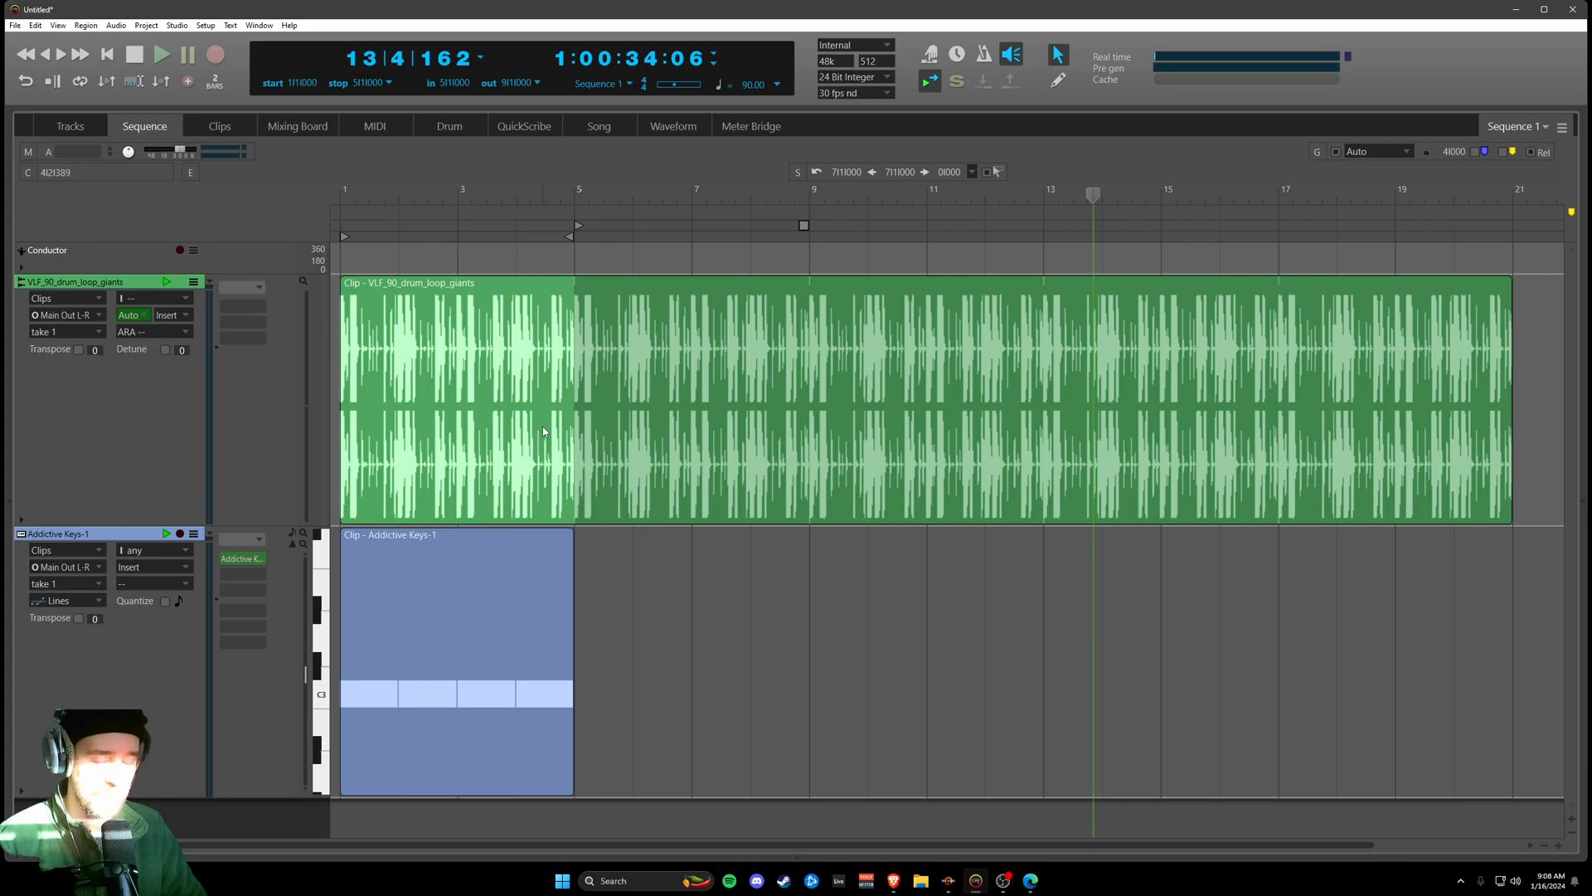
{"action": "left_click", "coordinate": [523, 365]}
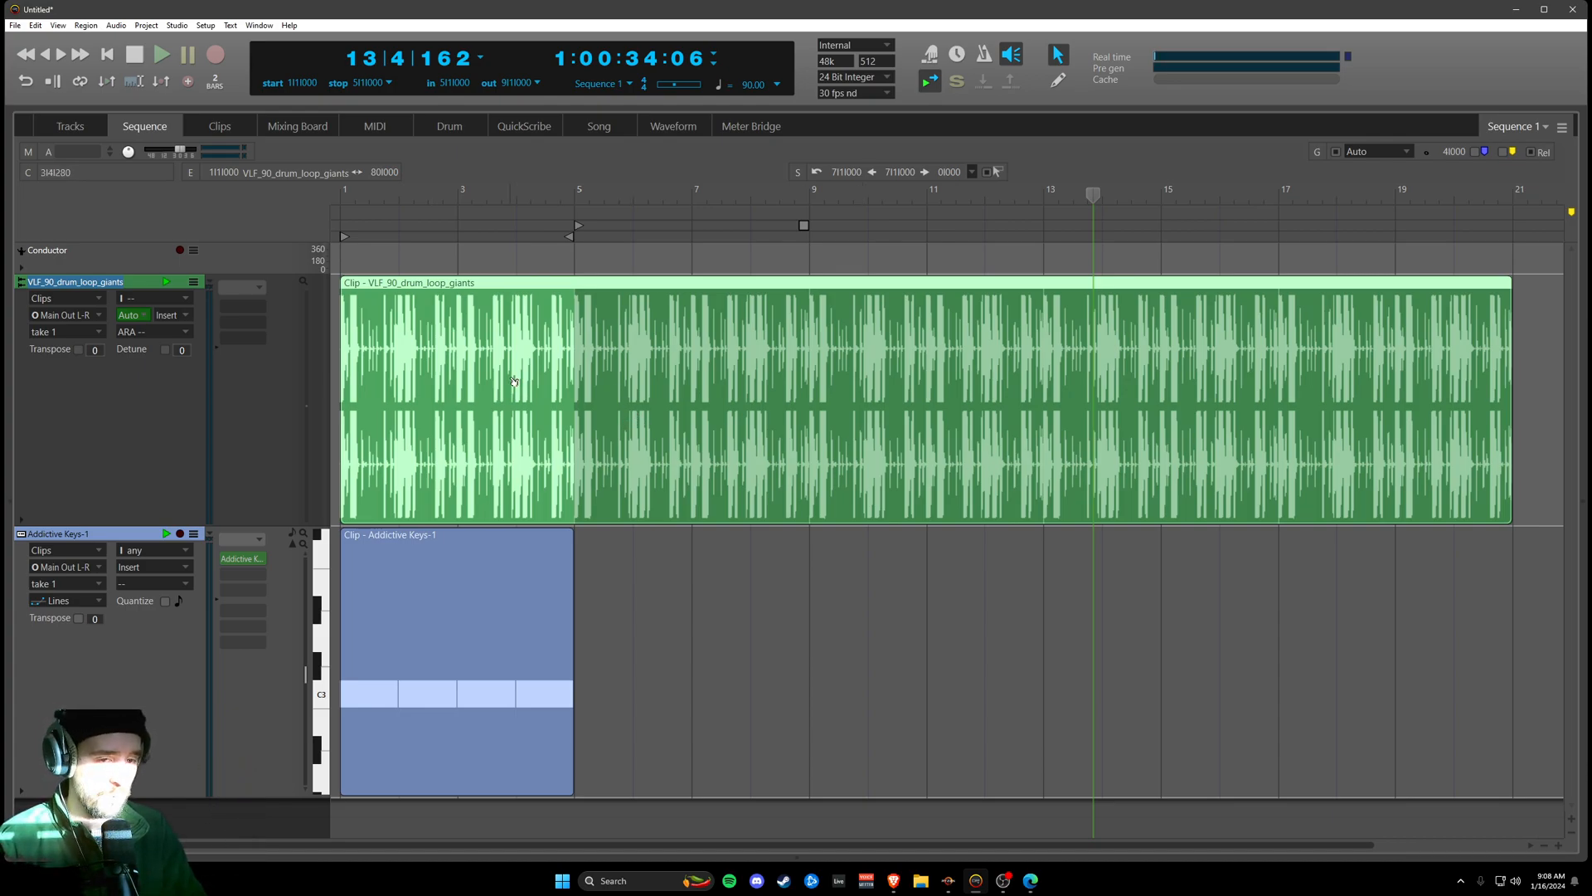
{"action": "left_click", "coordinate": [1174, 592]}
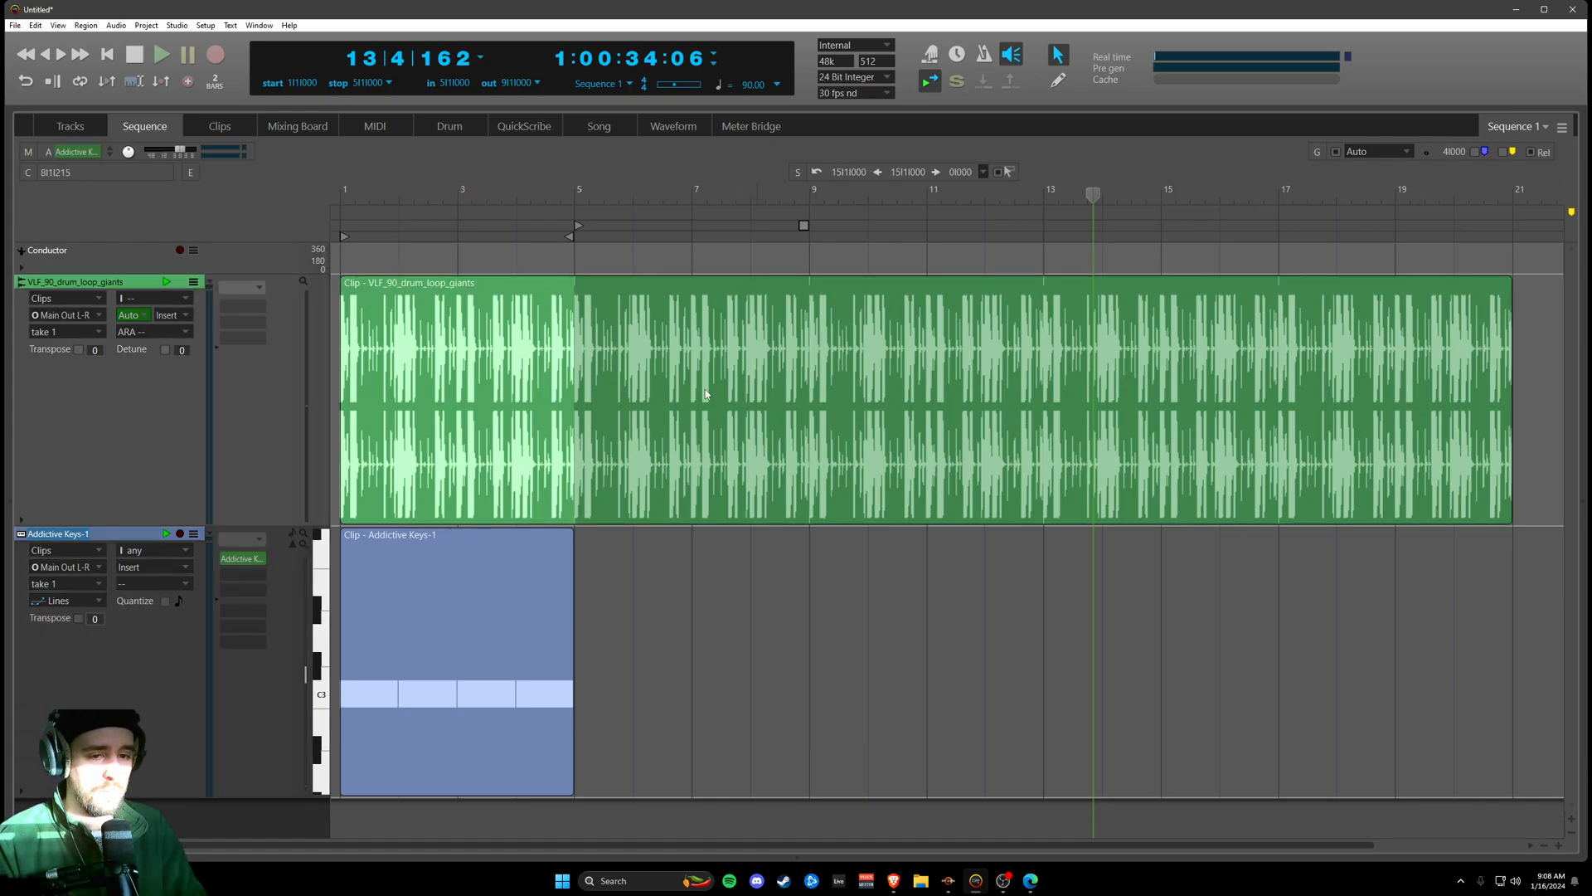
{"action": "left_click", "coordinate": [423, 285]}
- Extend the end of the Addictive Keys-1 clip to measure 21 so that its notes loop alongside the drums
{"action": "left_click", "coordinate": [735, 552]}
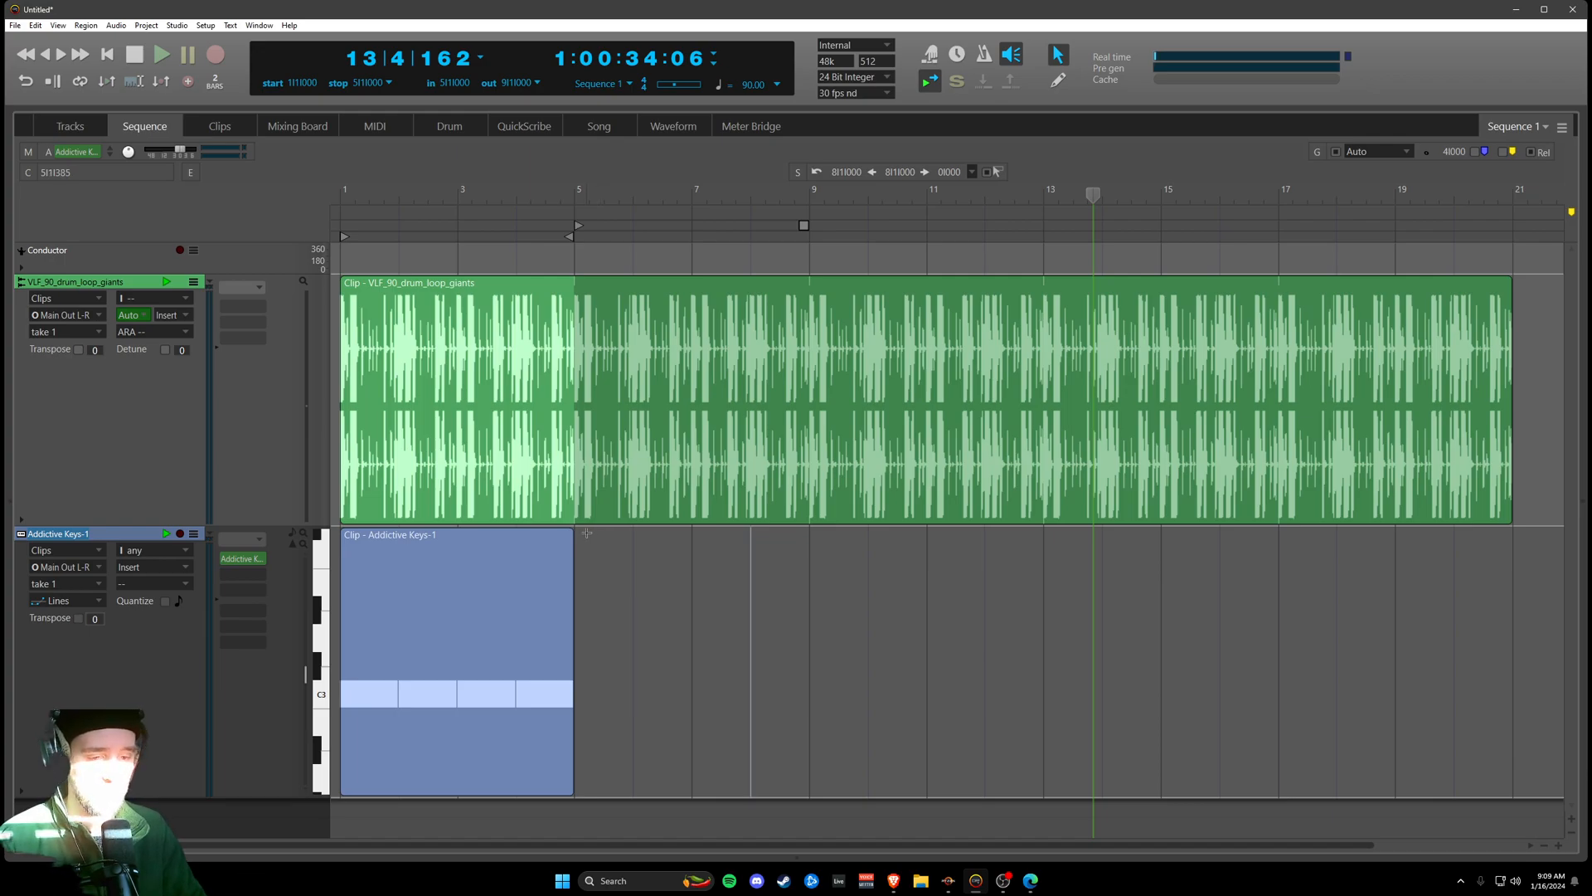
{"action": "left_click_drag", "start_coordinate": [572, 533], "coordinate": [1524, 543]}
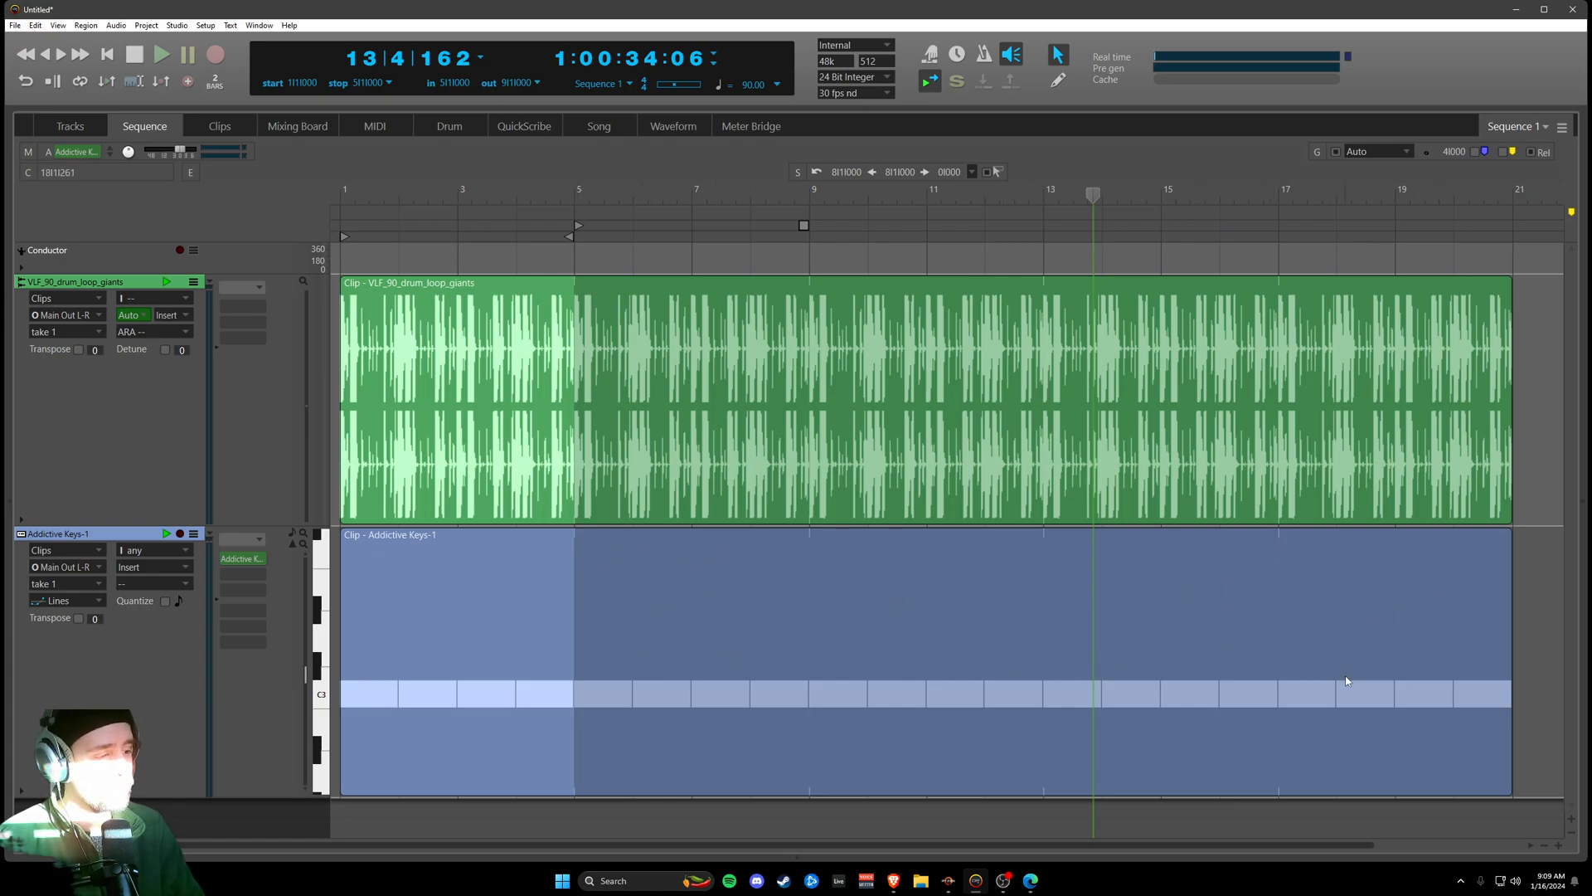
{"action": "left_click", "coordinate": [1569, 832]}
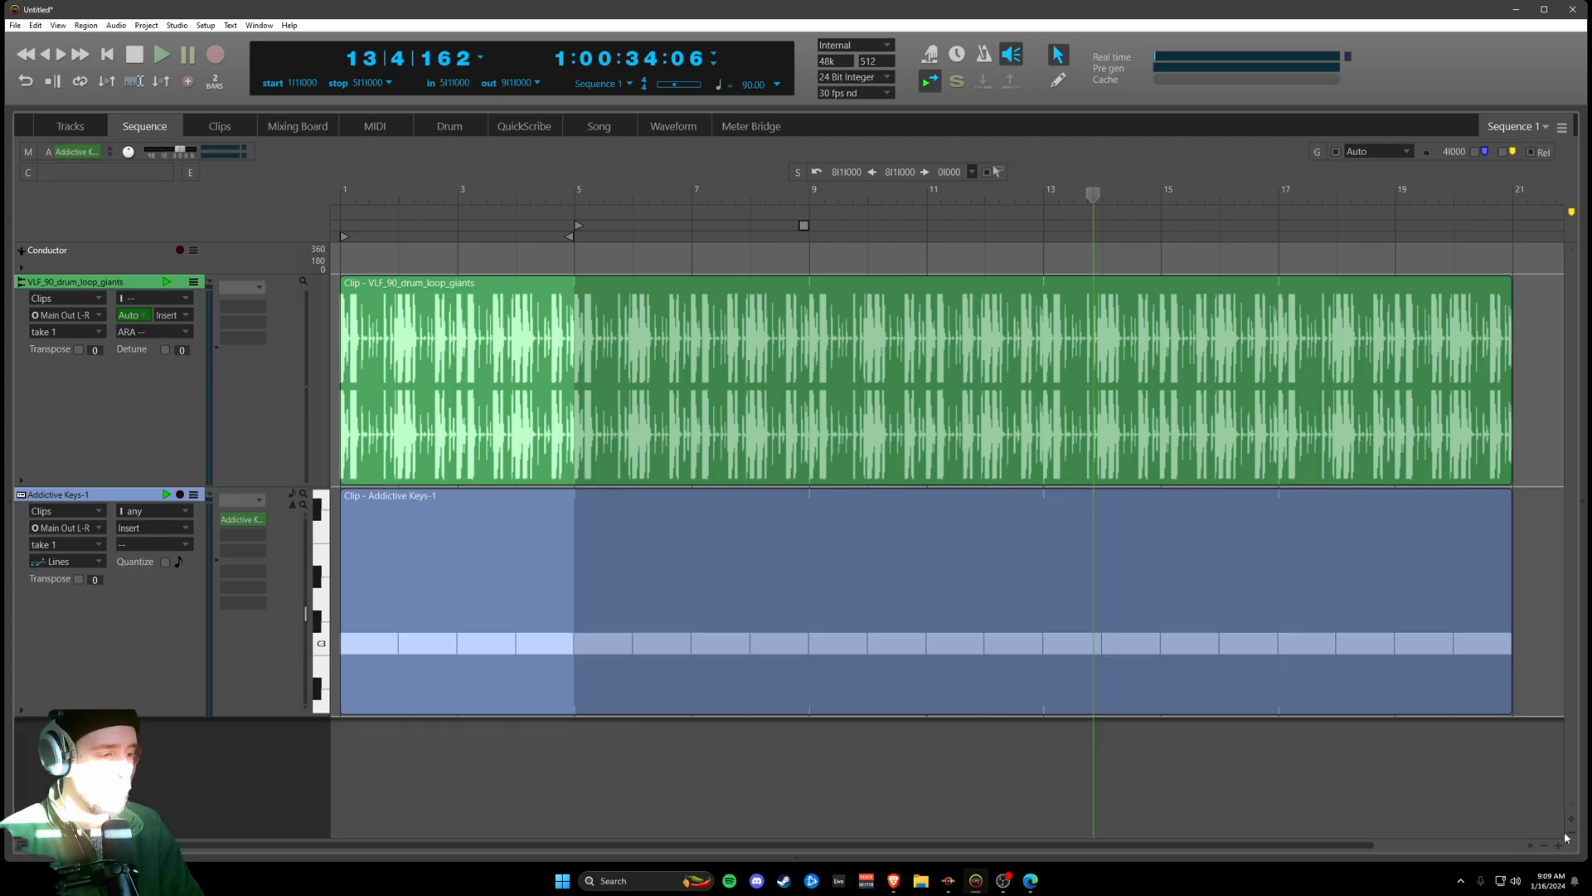
{"action": "left_click", "coordinate": [1543, 844]}
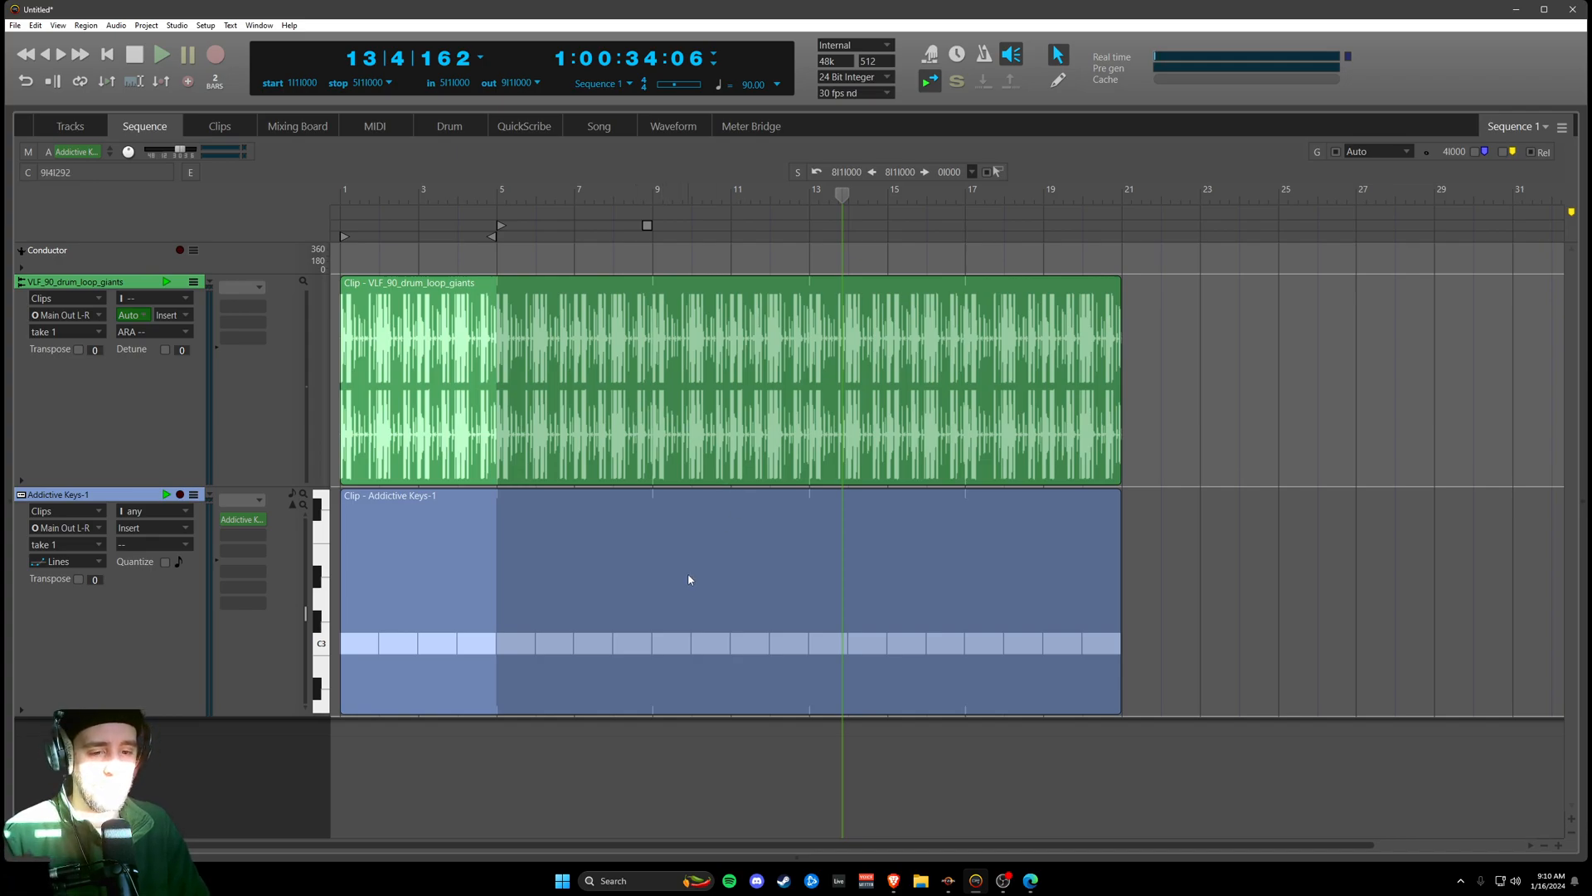
{"action": "left_click", "coordinate": [1174, 559]}
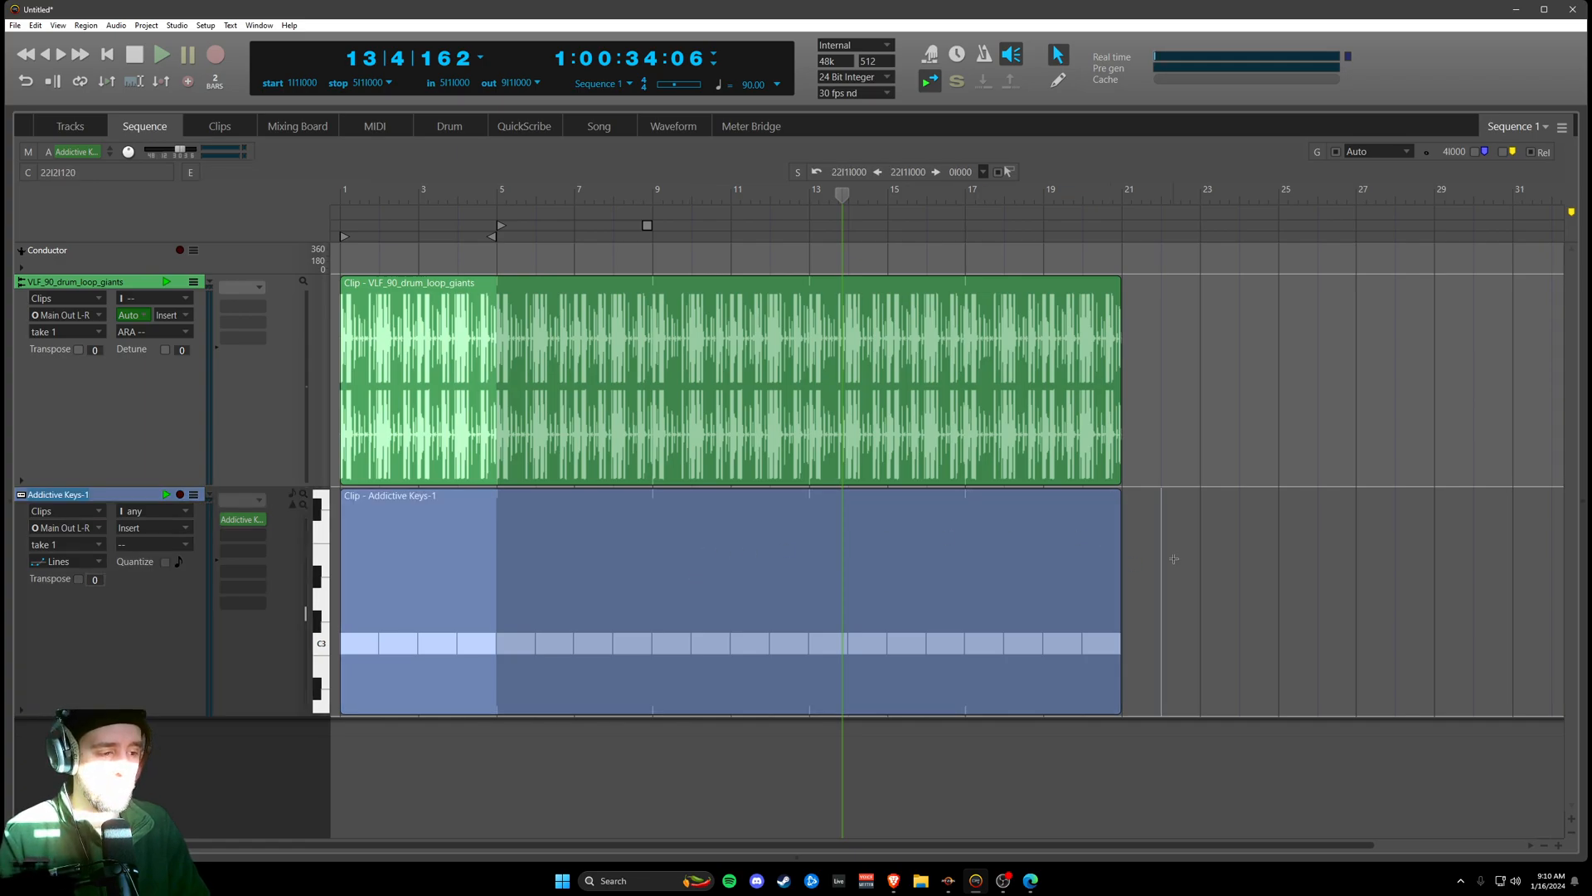
{"action": "left_click", "coordinate": [641, 403]}
{"action": "left_click", "coordinate": [669, 544]}
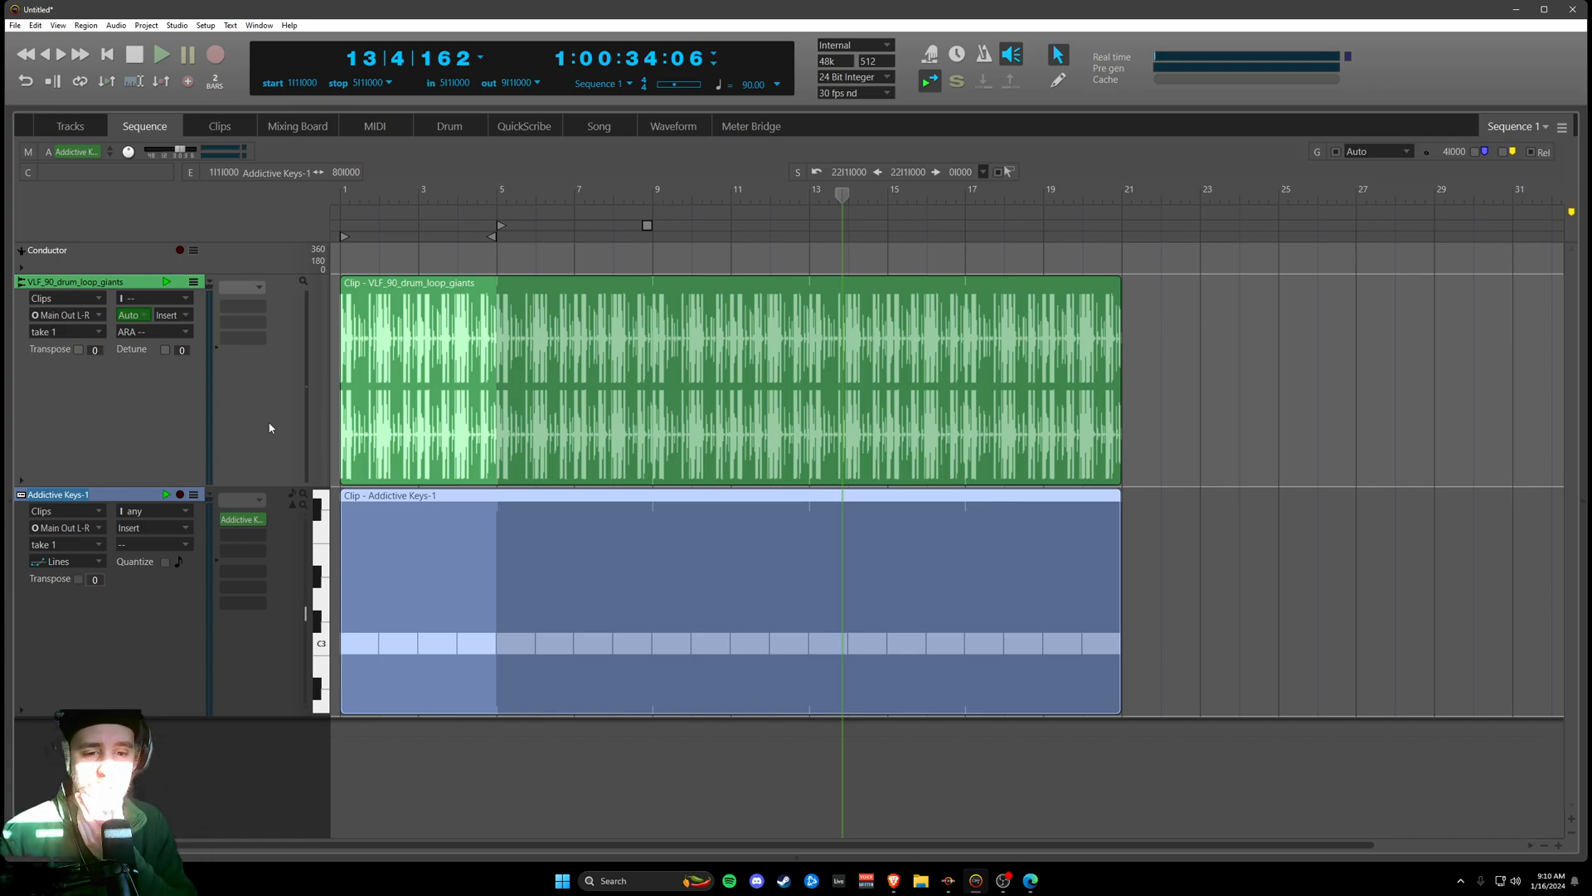
- Move both looped clips to start at measure 7 and delete the four-measure drum clip remaining at measure 1
{"action": "left_click_drag", "start_coordinate": [547, 413], "coordinate": [781, 417]}
{"action": "left_click_drag", "start_coordinate": [614, 543], "coordinate": [689, 554]}
{"action": "key", "text": "ctrl+z"}
{"action": "left_click", "coordinate": [496, 423]}
{"action": "left_click", "coordinate": [515, 432]}
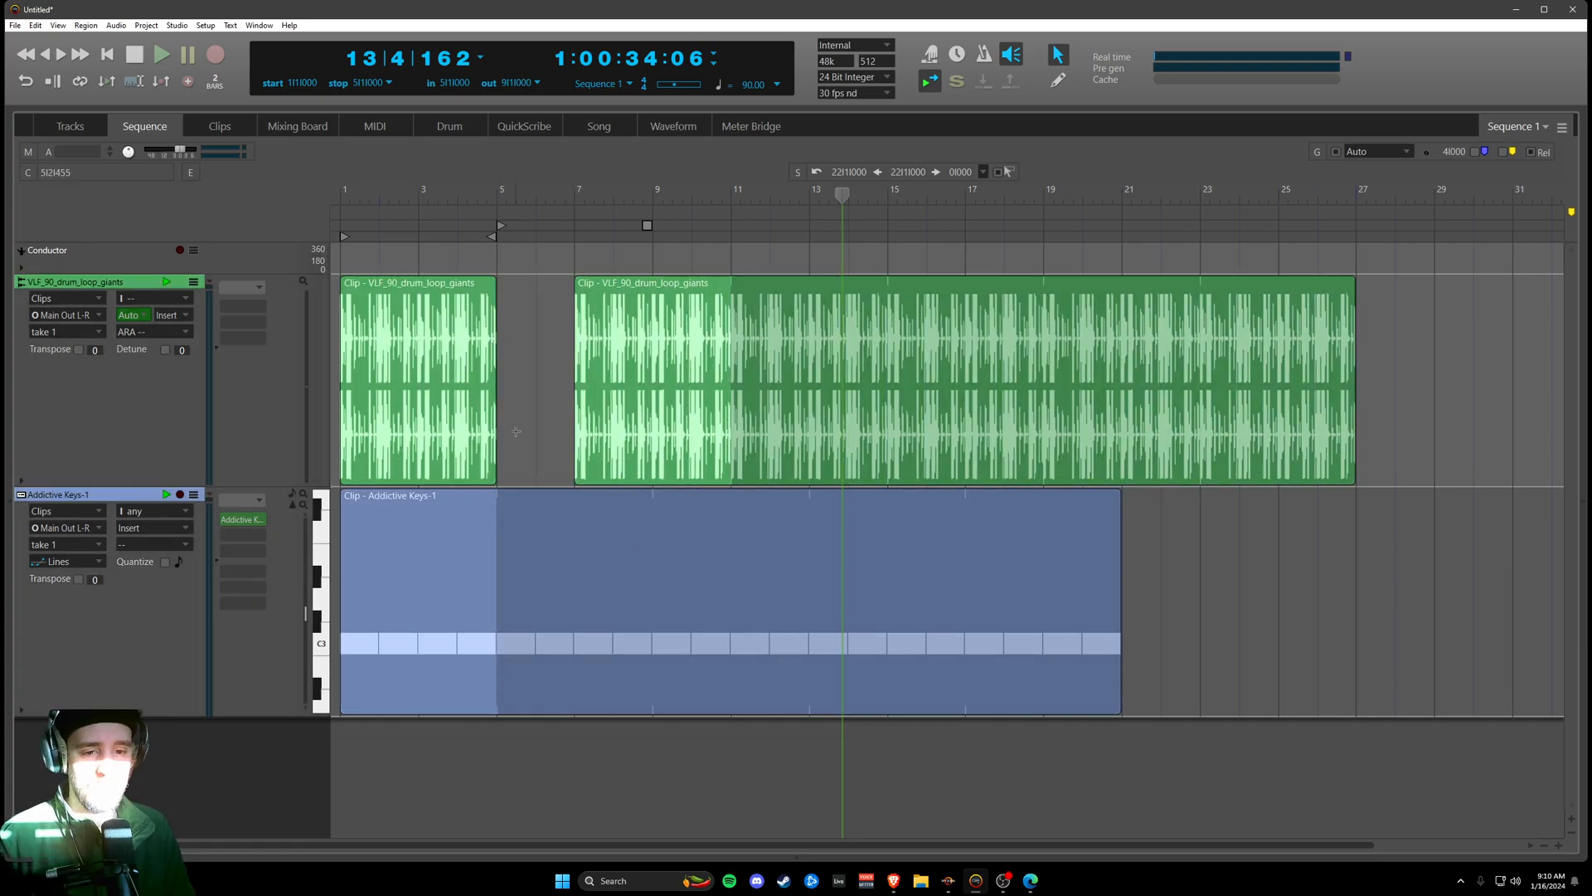
{"action": "key", "text": "Delete"}
{"action": "left_click_drag", "start_coordinate": [580, 531], "coordinate": [735, 526]}
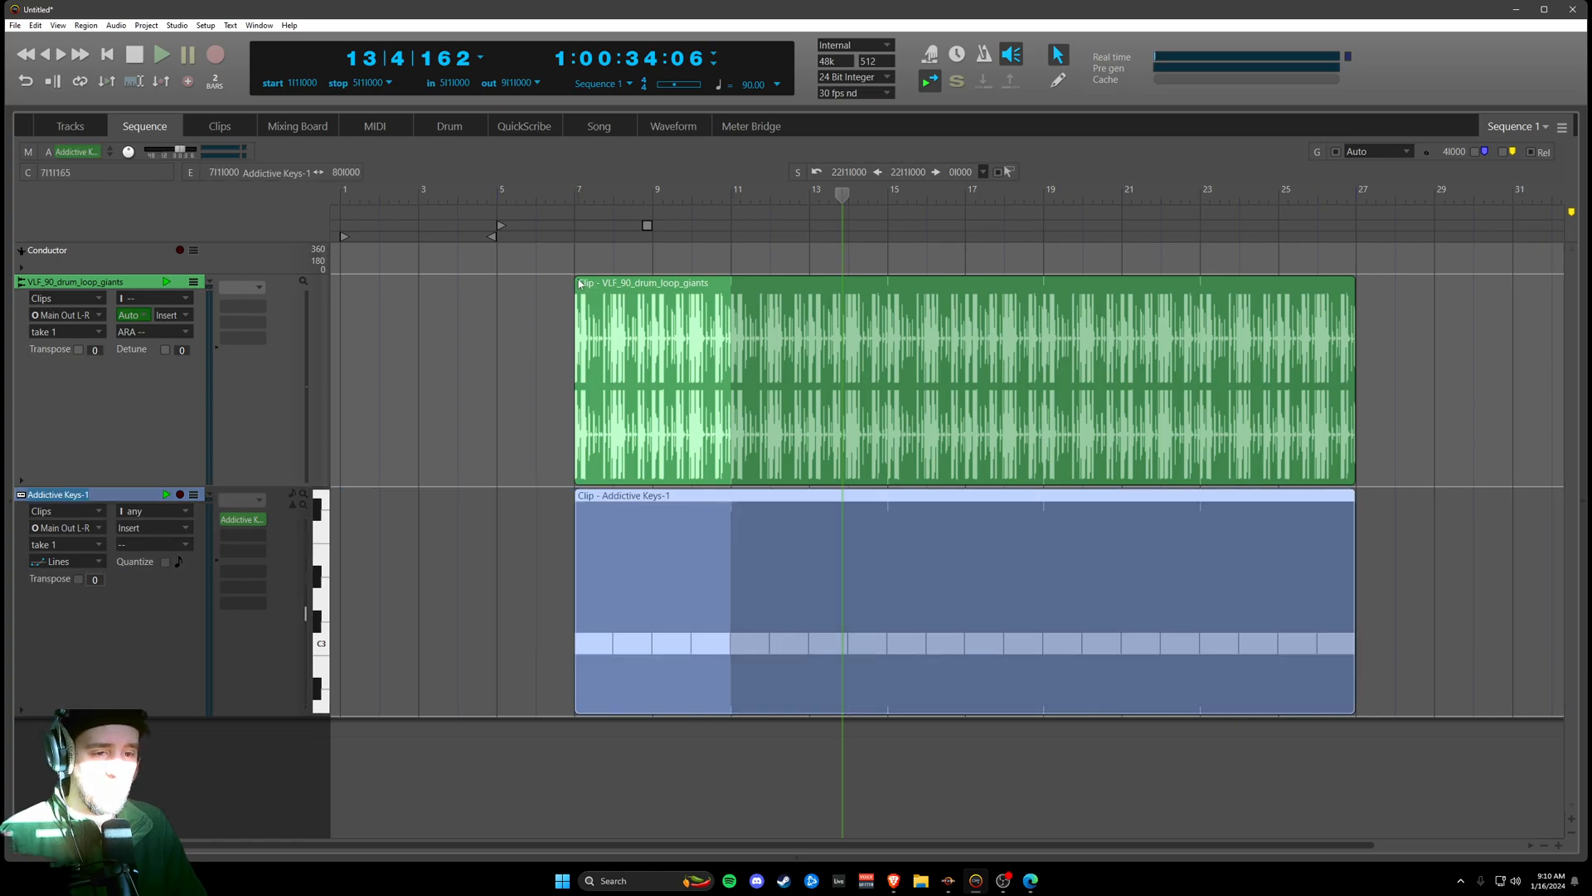
{"action": "left_click", "coordinate": [533, 280]}
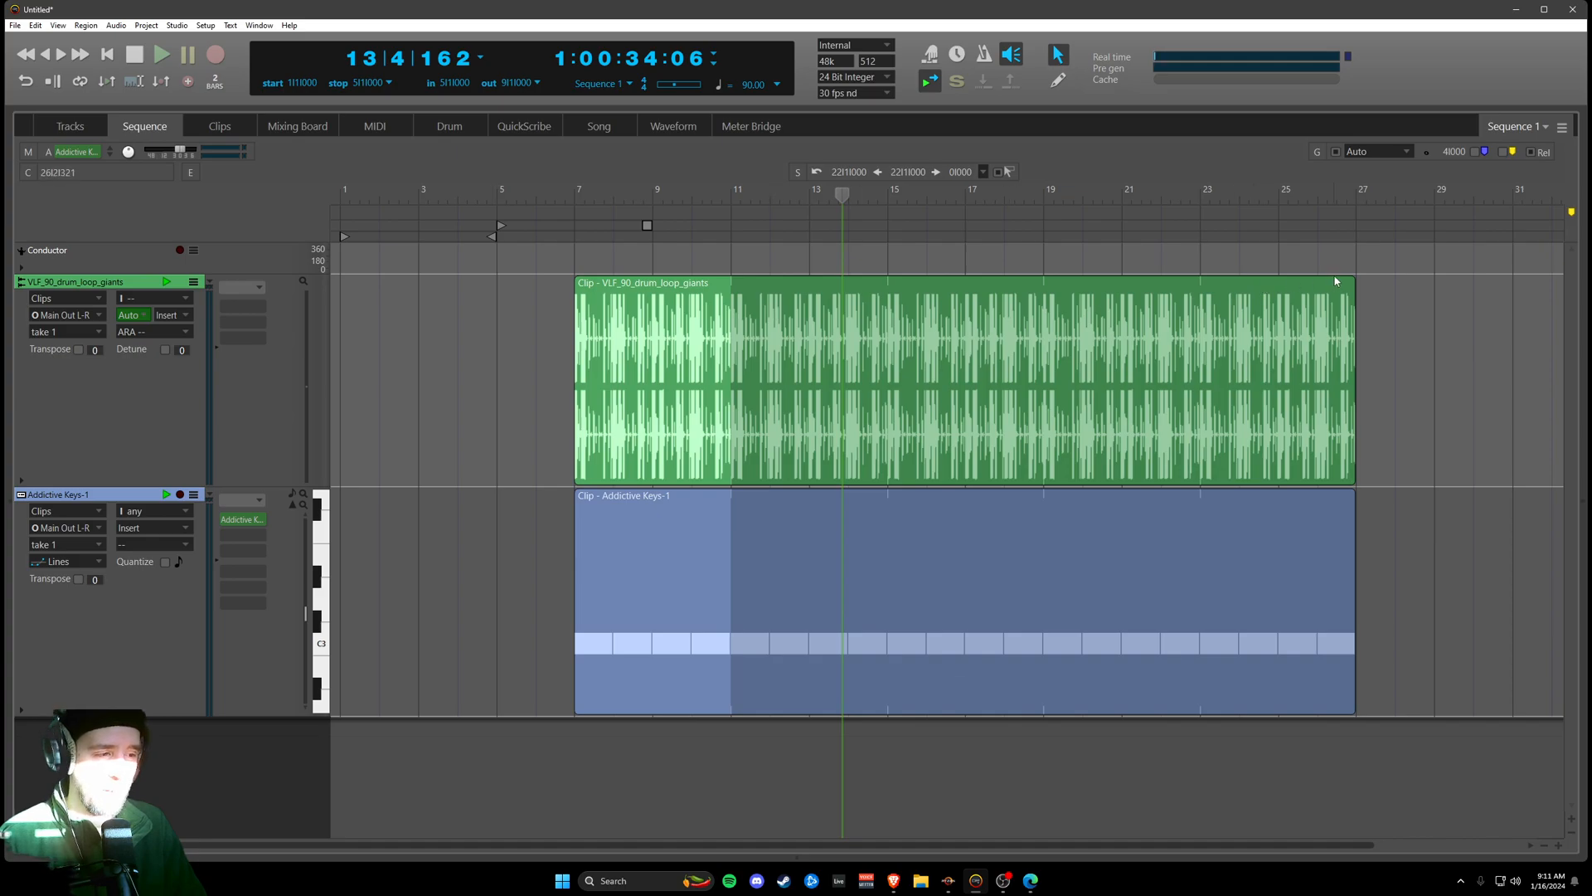
- Shorten both looped clips to four measures and move them back to start at measure 1
{"action": "left_click_drag", "start_coordinate": [1353, 286], "coordinate": [721, 301]}
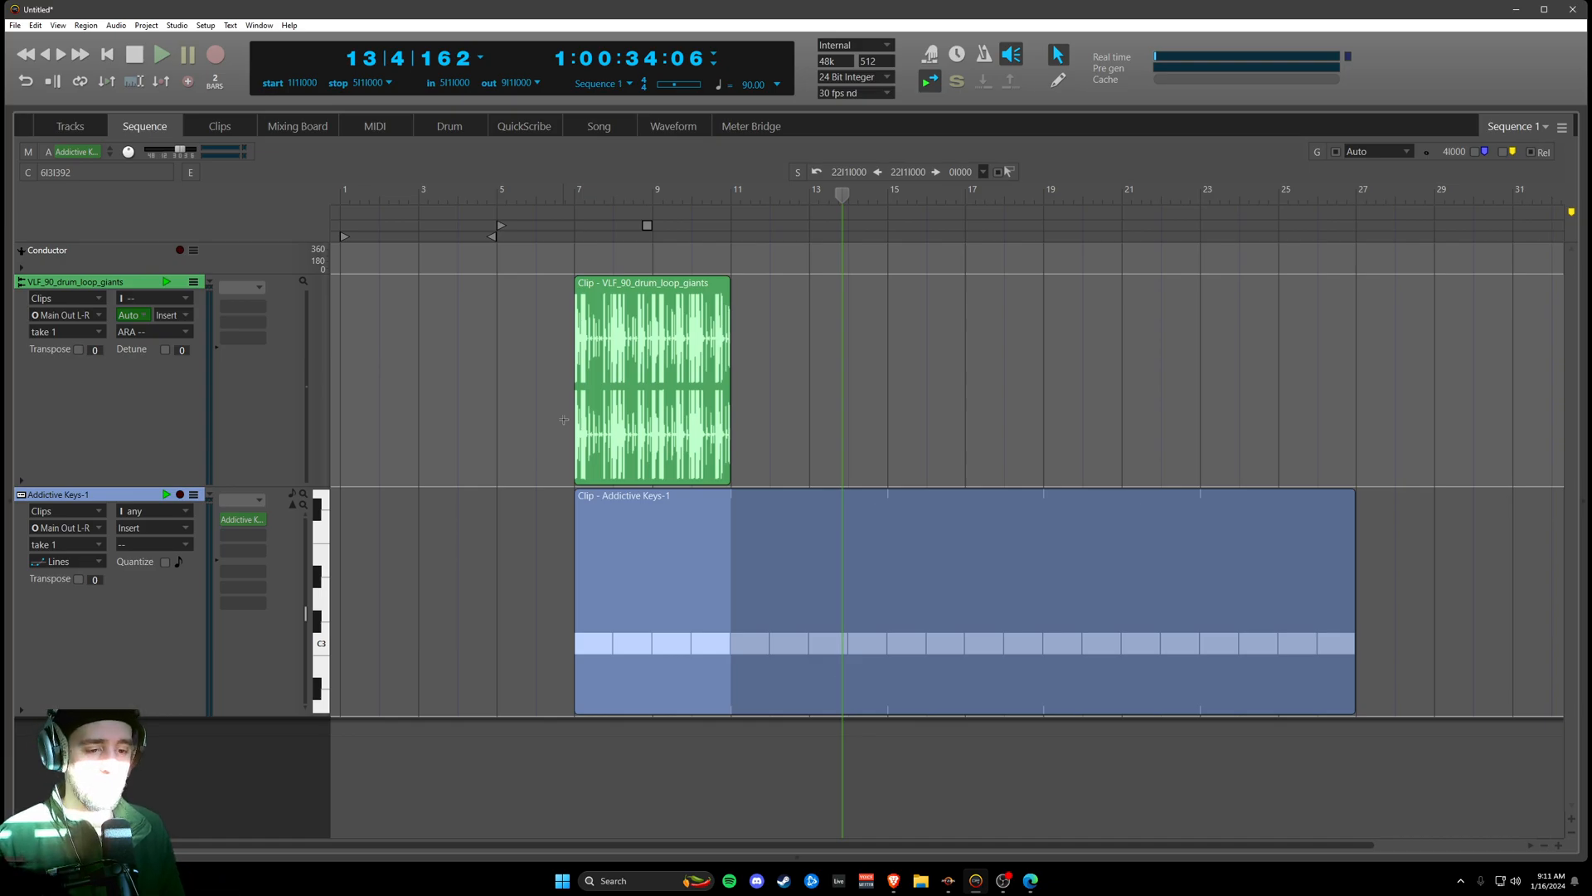
{"action": "double_click", "coordinate": [687, 409]}
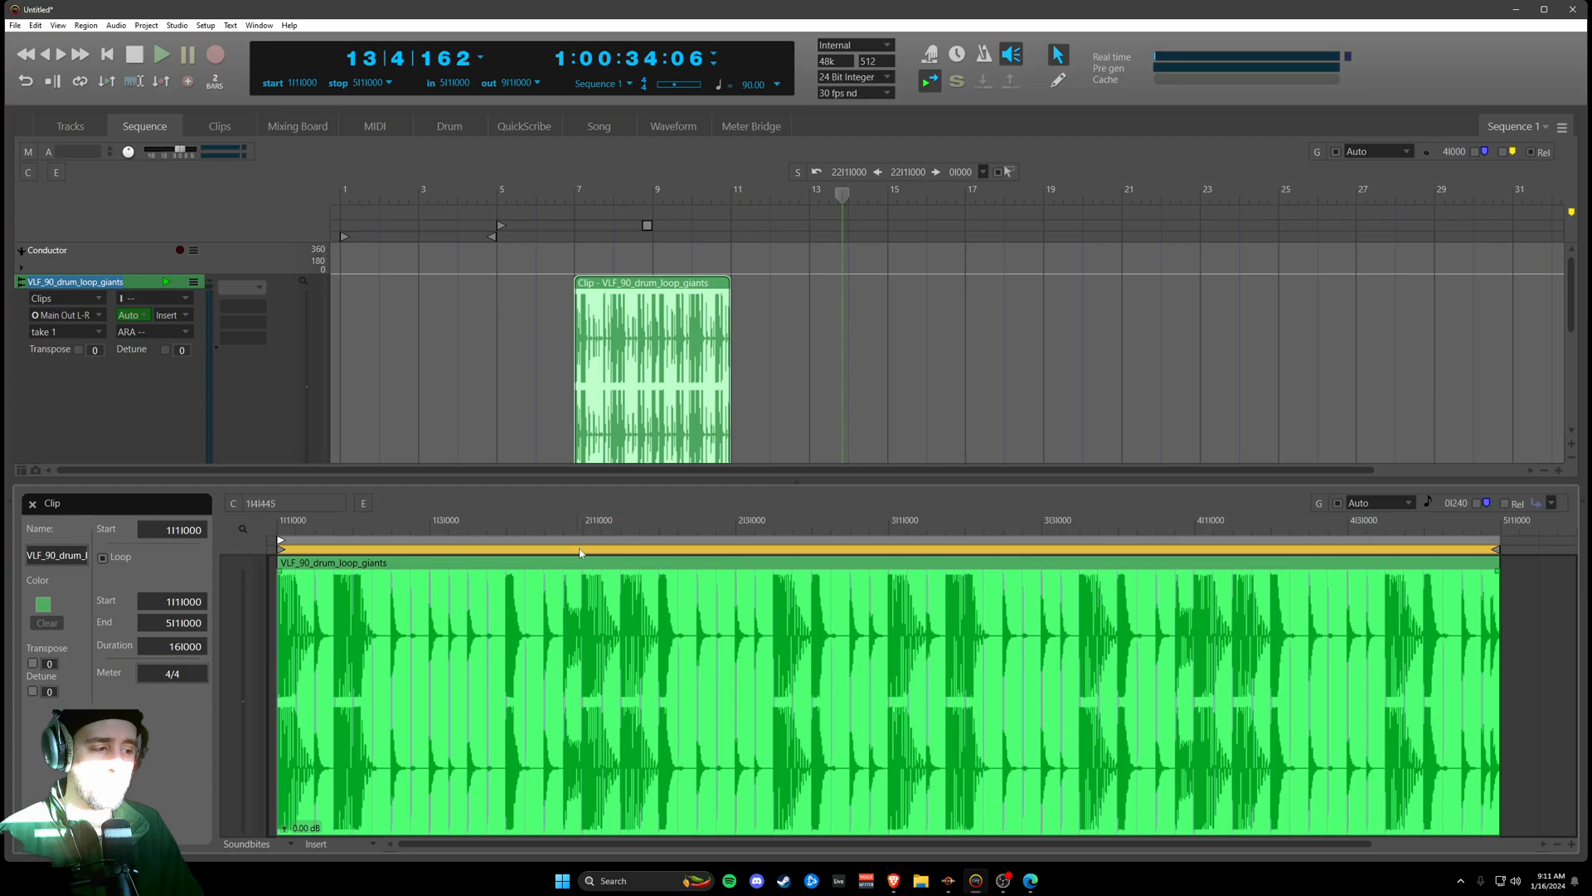
{"action": "left_click", "coordinate": [36, 506]}
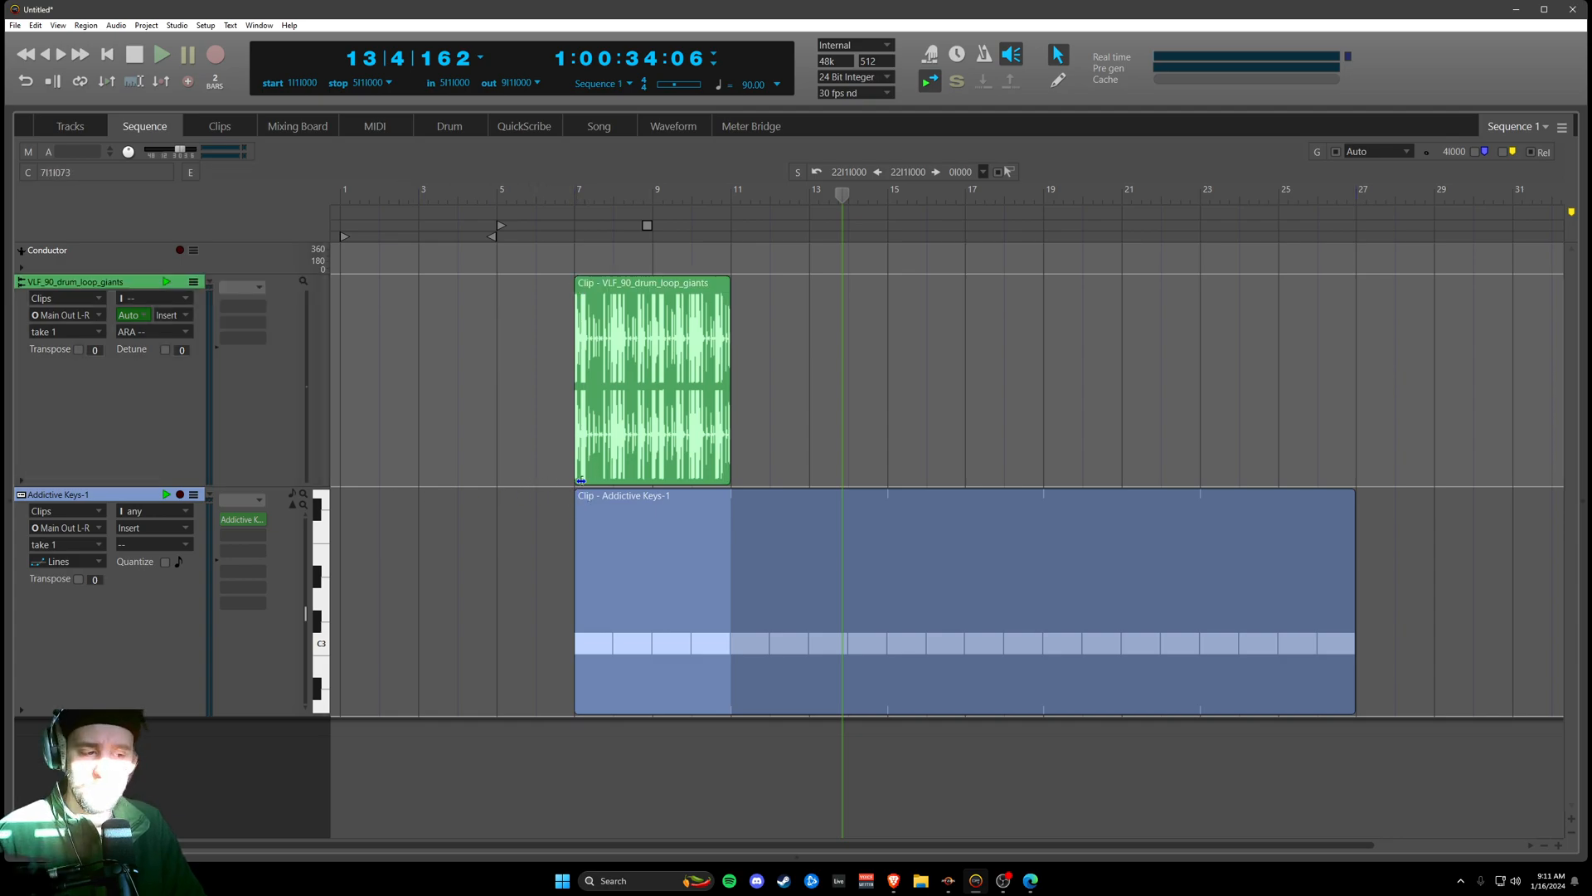
{"action": "left_click_drag", "start_coordinate": [1350, 505], "coordinate": [729, 508]}
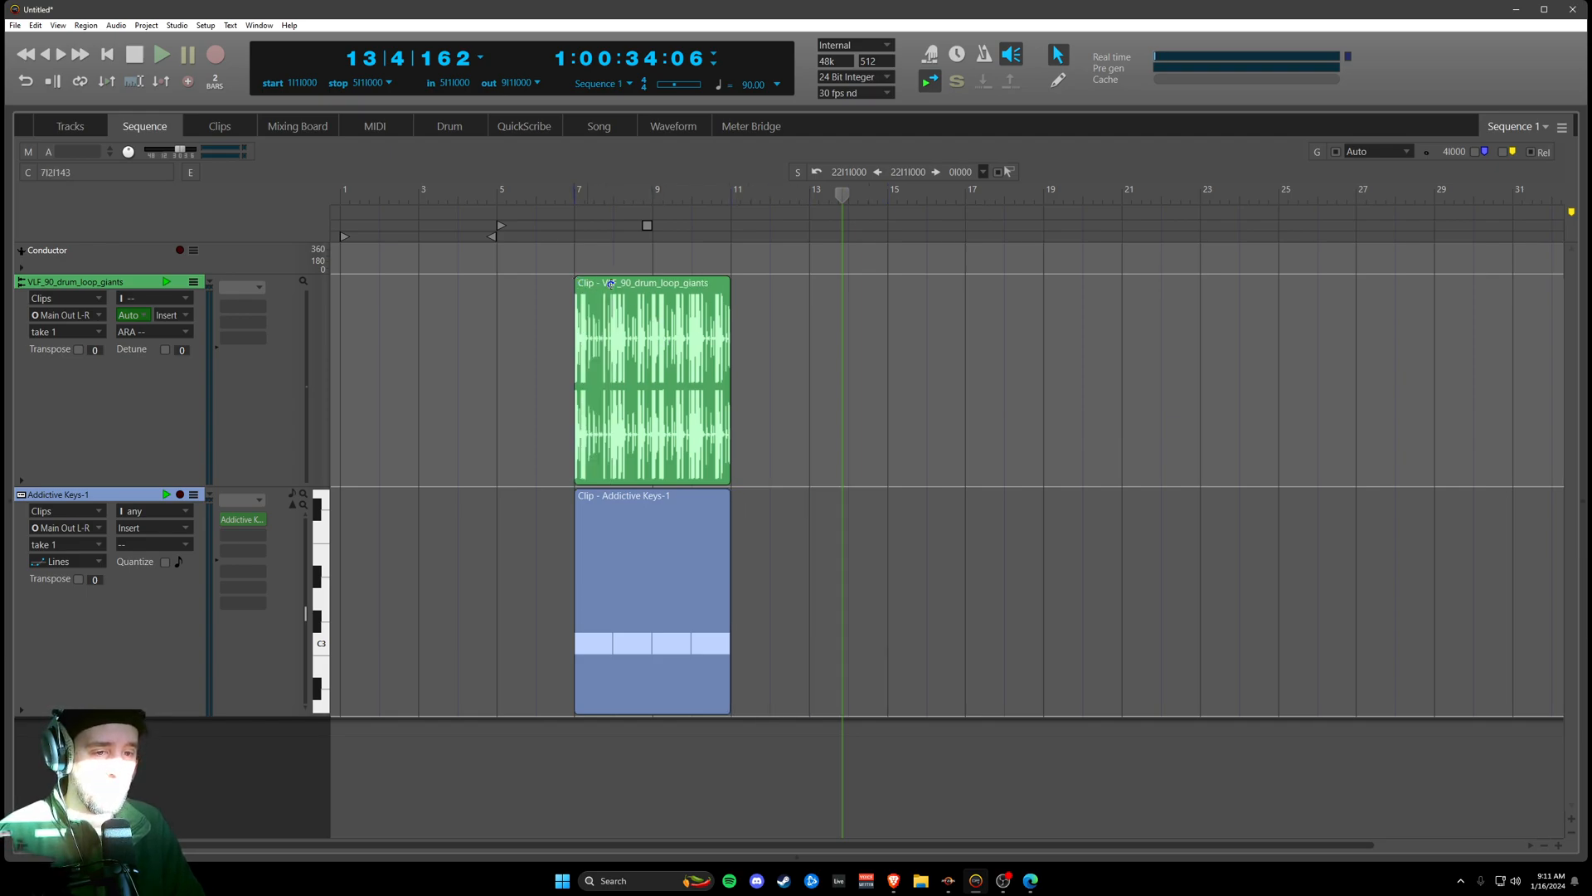
{"action": "left_click_drag", "start_coordinate": [636, 532], "coordinate": [403, 535]}
{"action": "left_click_drag", "start_coordinate": [634, 393], "coordinate": [392, 384]}
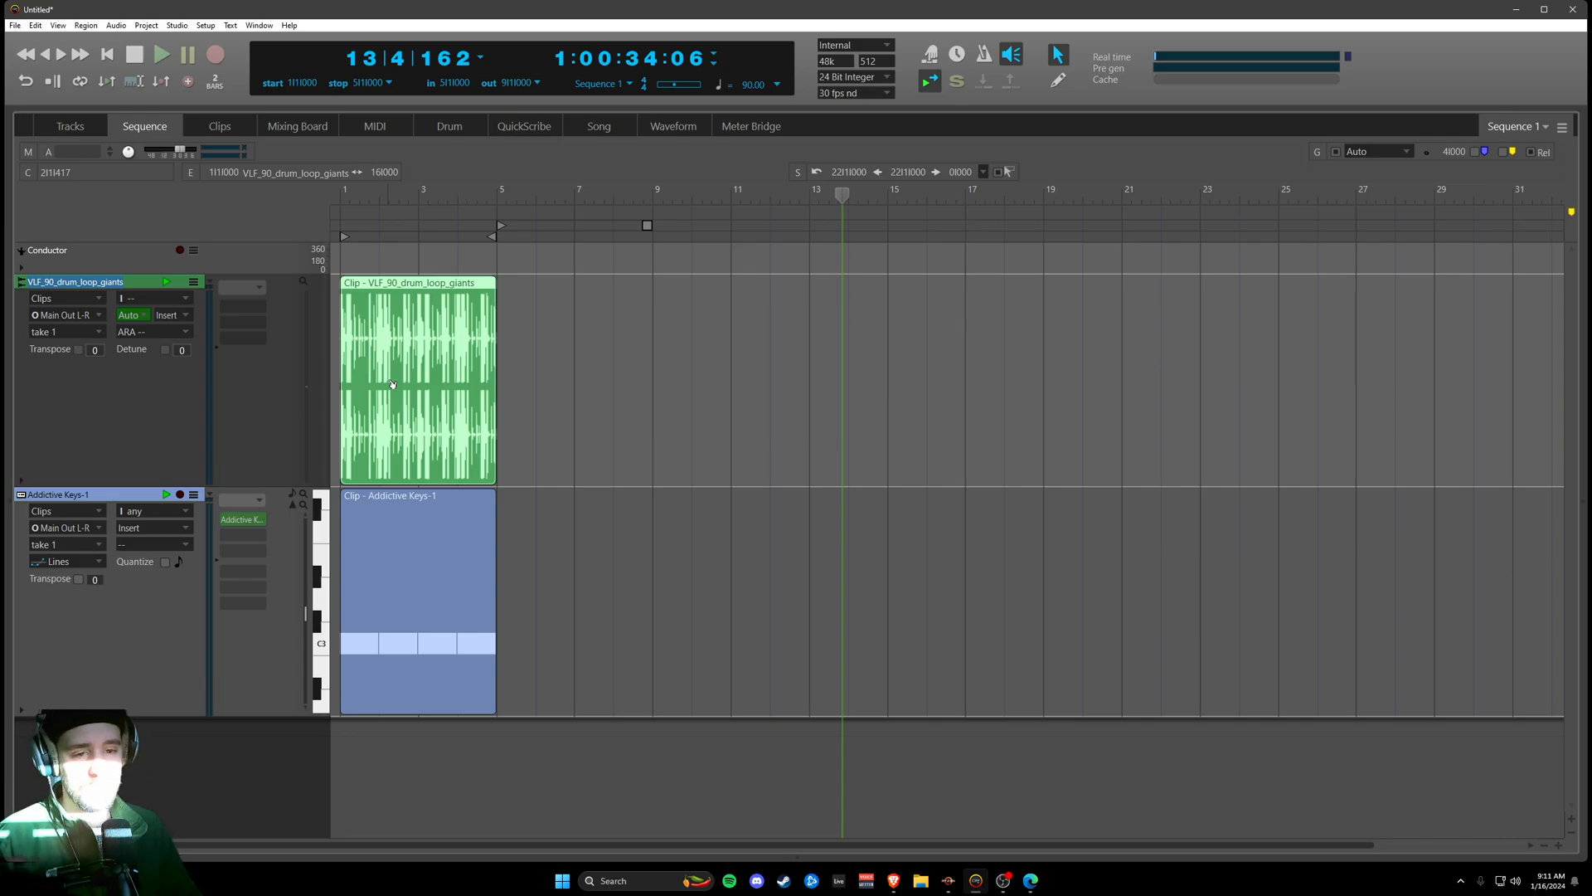
- Move the drum loop clip to measure 5 and shift the soundbite inside it to start at 1|2|000
{"action": "left_click_drag", "start_coordinate": [487, 325], "coordinate": [597, 328]}
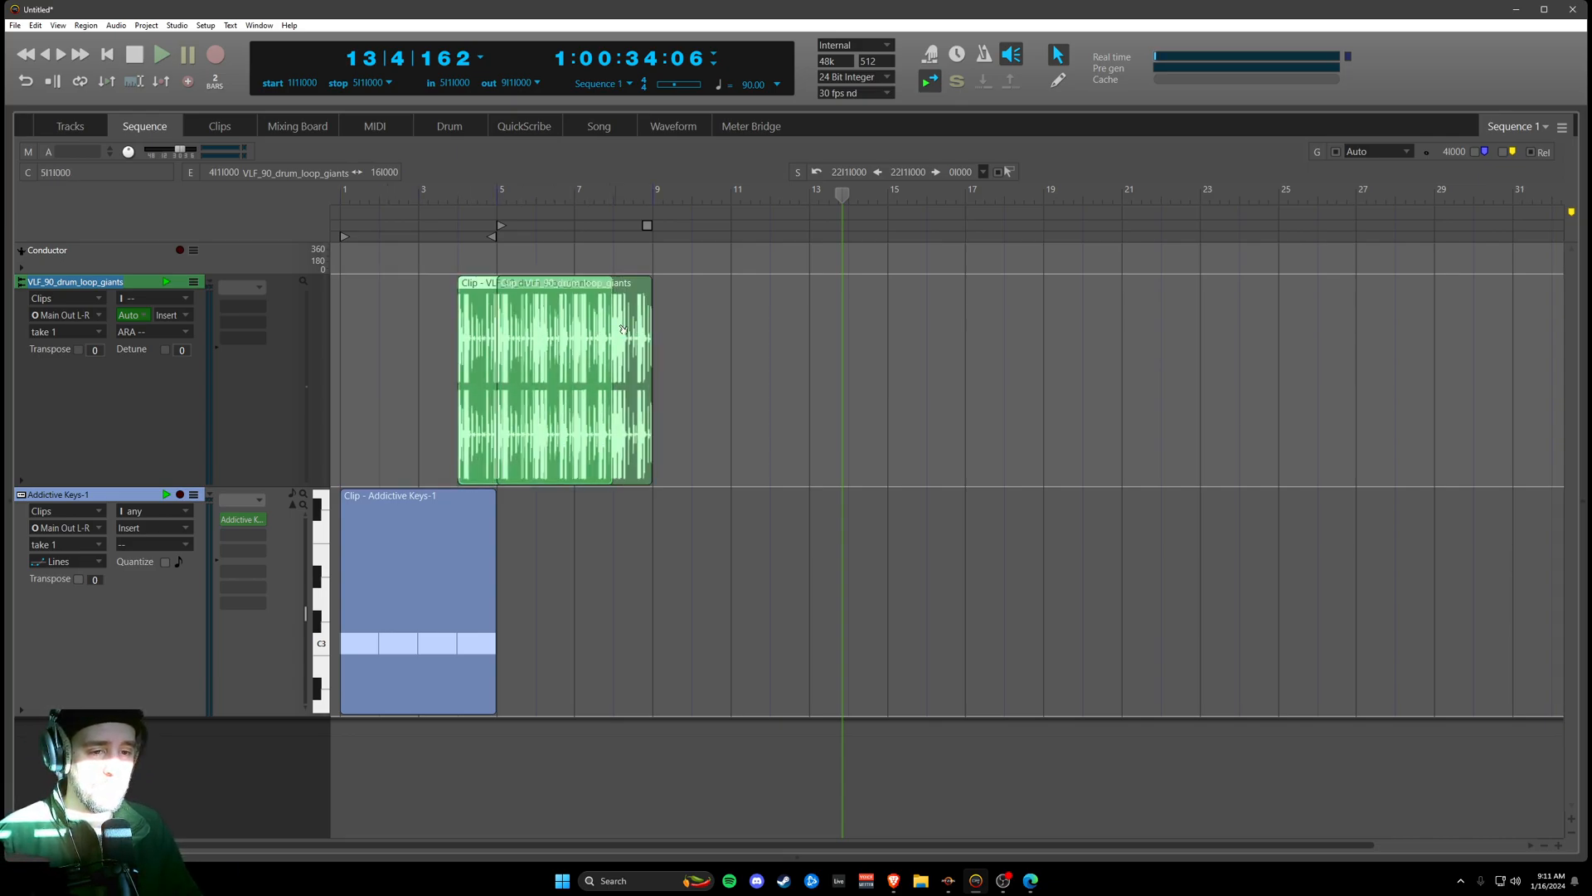
{"action": "double_click", "coordinate": [597, 328]}
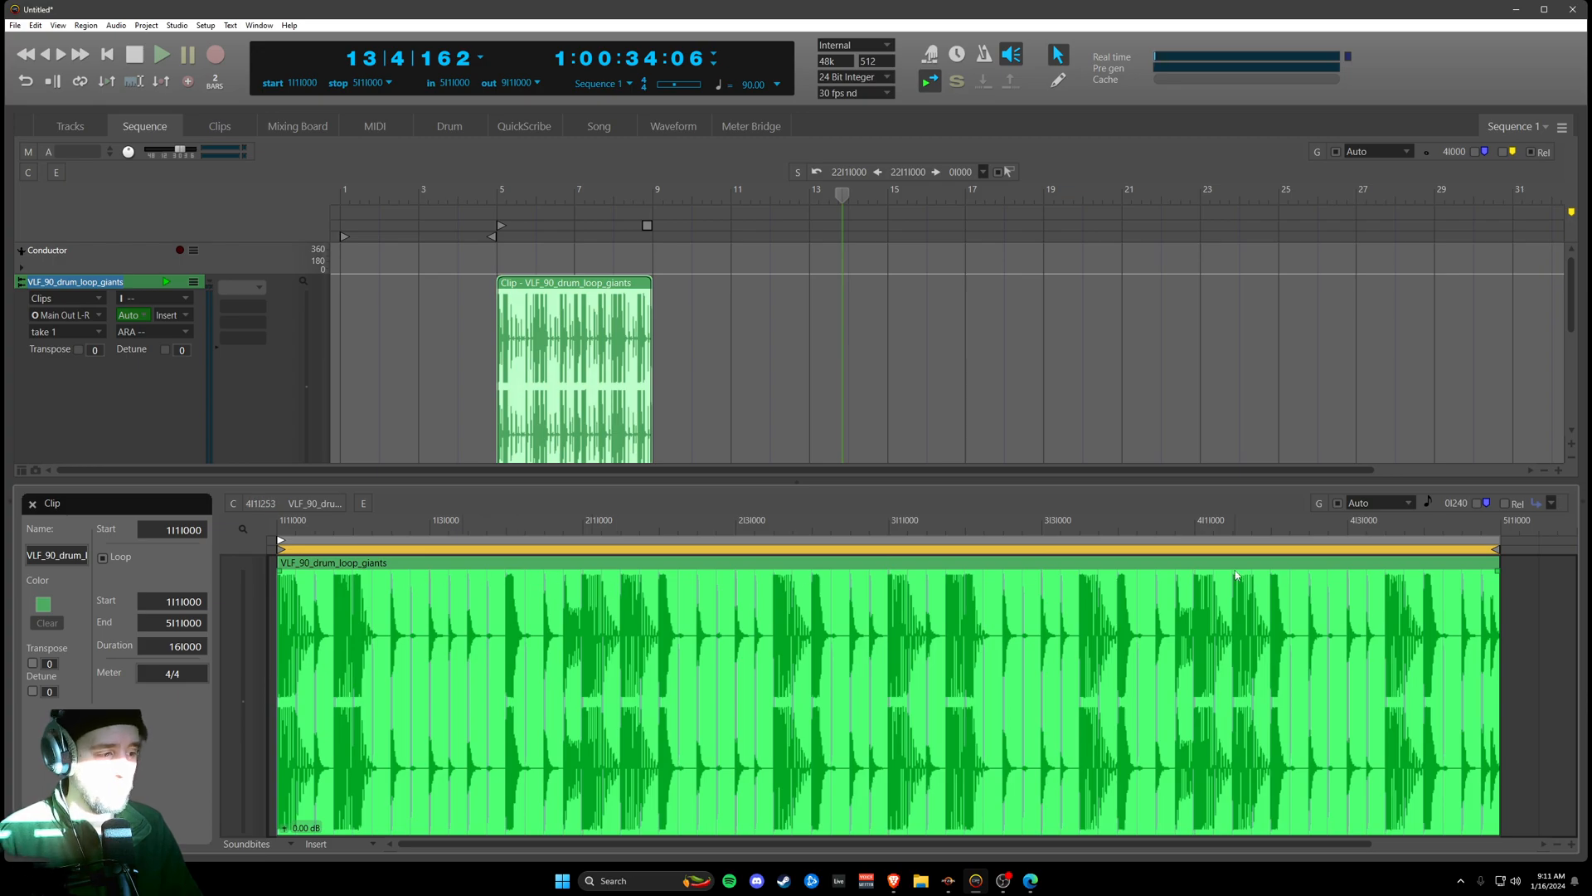
{"action": "left_click_drag", "start_coordinate": [335, 581], "coordinate": [415, 581]}
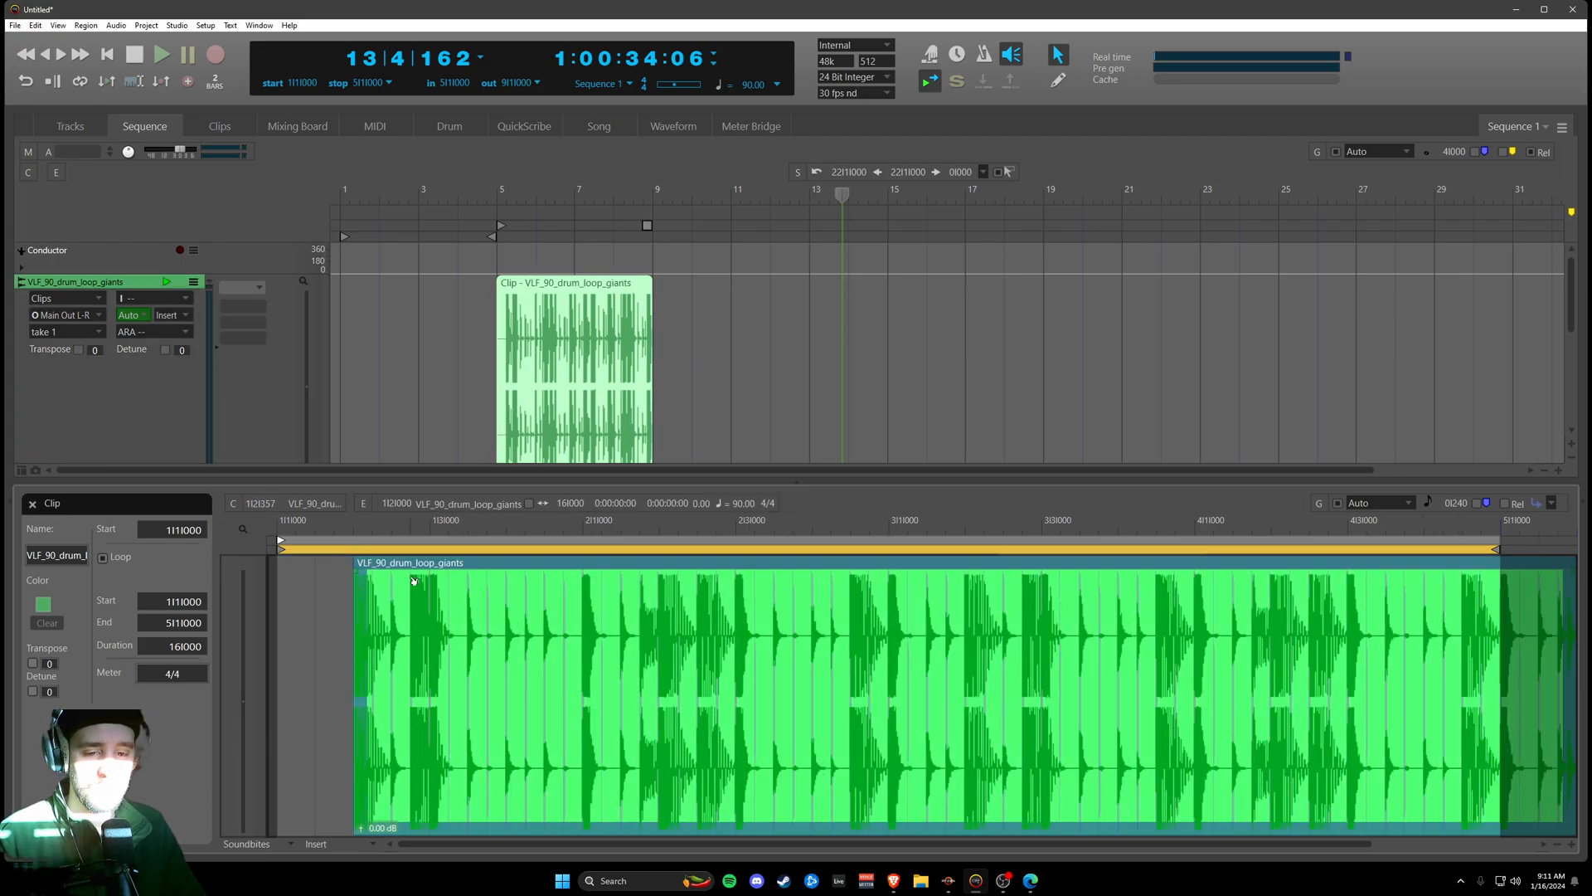
- Try moving the drum clip's start point and loop start to 1|3|000, and return both to 1|1|000
{"action": "left_click_drag", "start_coordinate": [281, 540], "coordinate": [430, 540]}
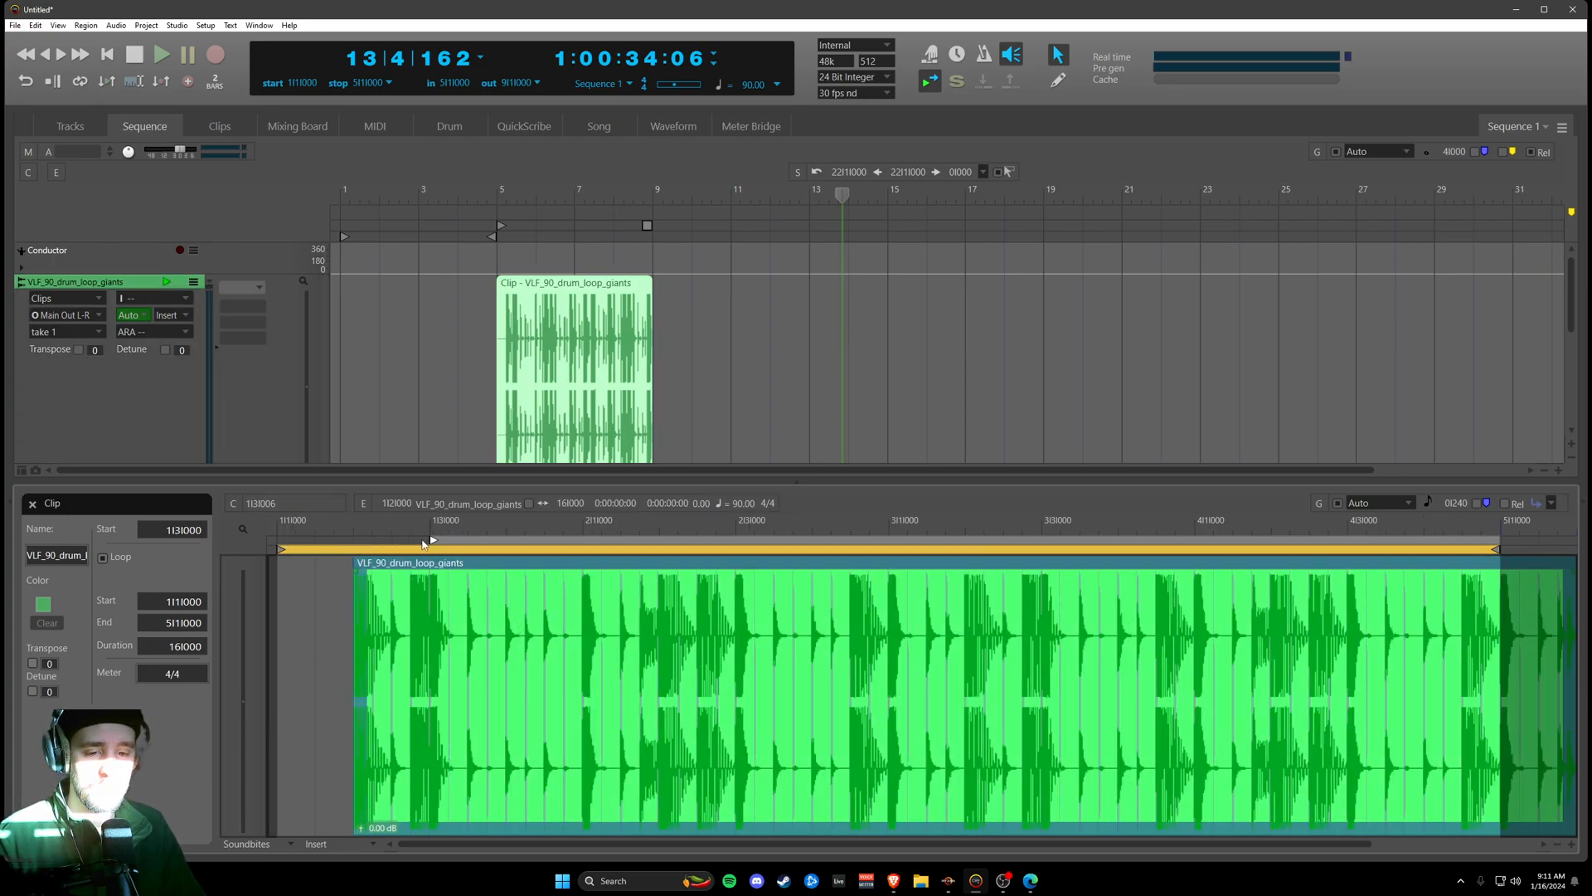
{"action": "mouse_move", "coordinate": [497, 290]}
{"action": "left_mouse_down"}
{"action": "mouse_move", "coordinate": [474, 288]}
{"action": "mouse_move", "coordinate": [497, 298]}
{"action": "left_mouse_up"}
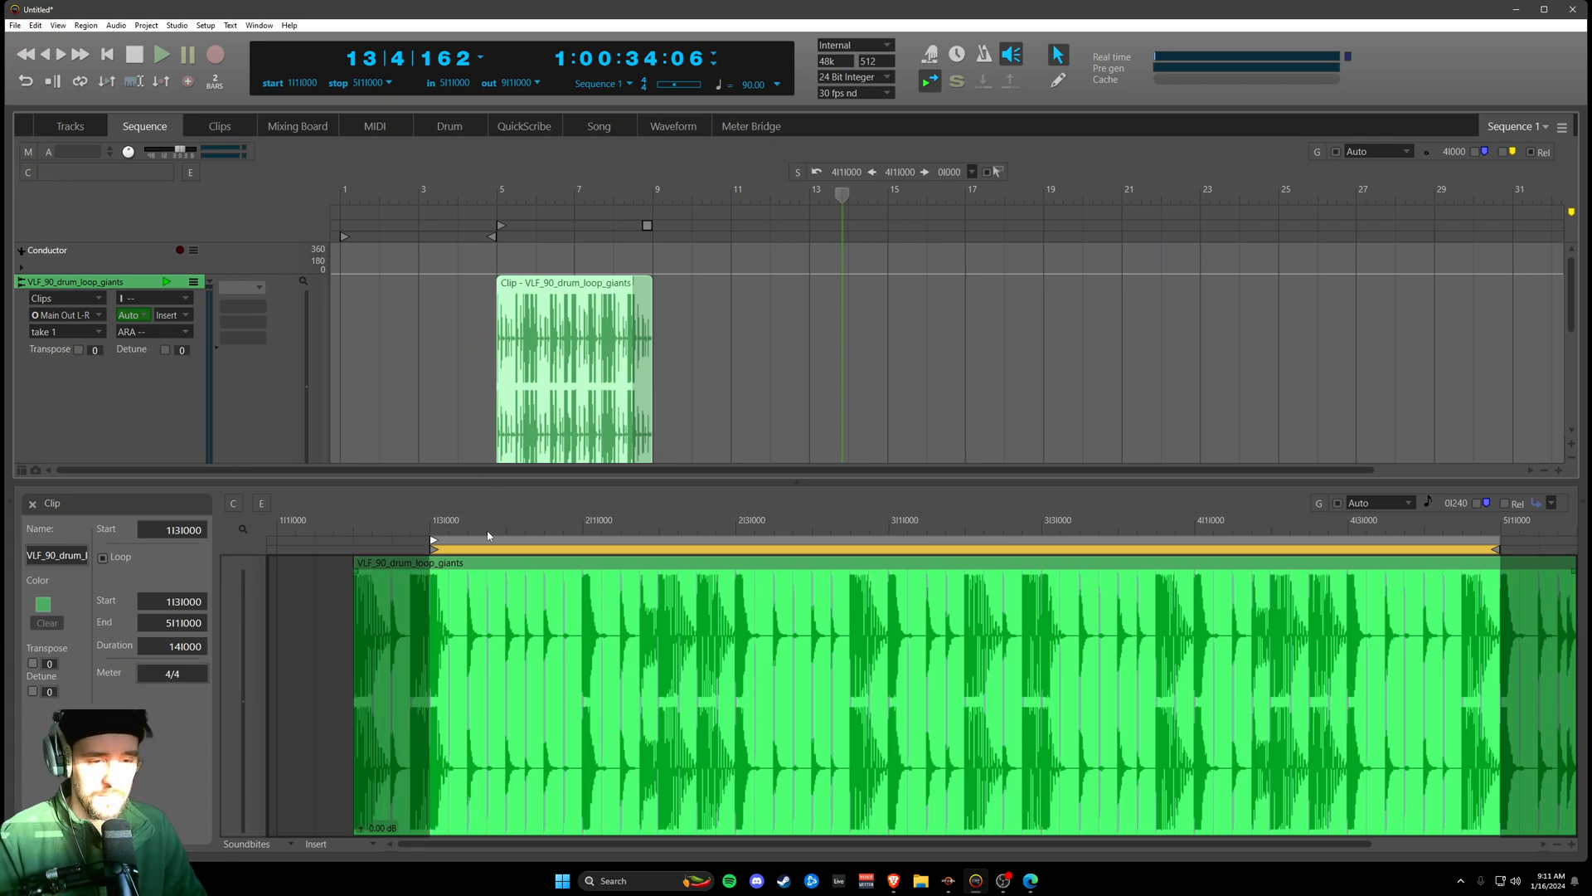
{"action": "left_click_drag", "start_coordinate": [434, 549], "coordinate": [280, 549]}
{"action": "left_click_drag", "start_coordinate": [434, 539], "coordinate": [280, 540]}
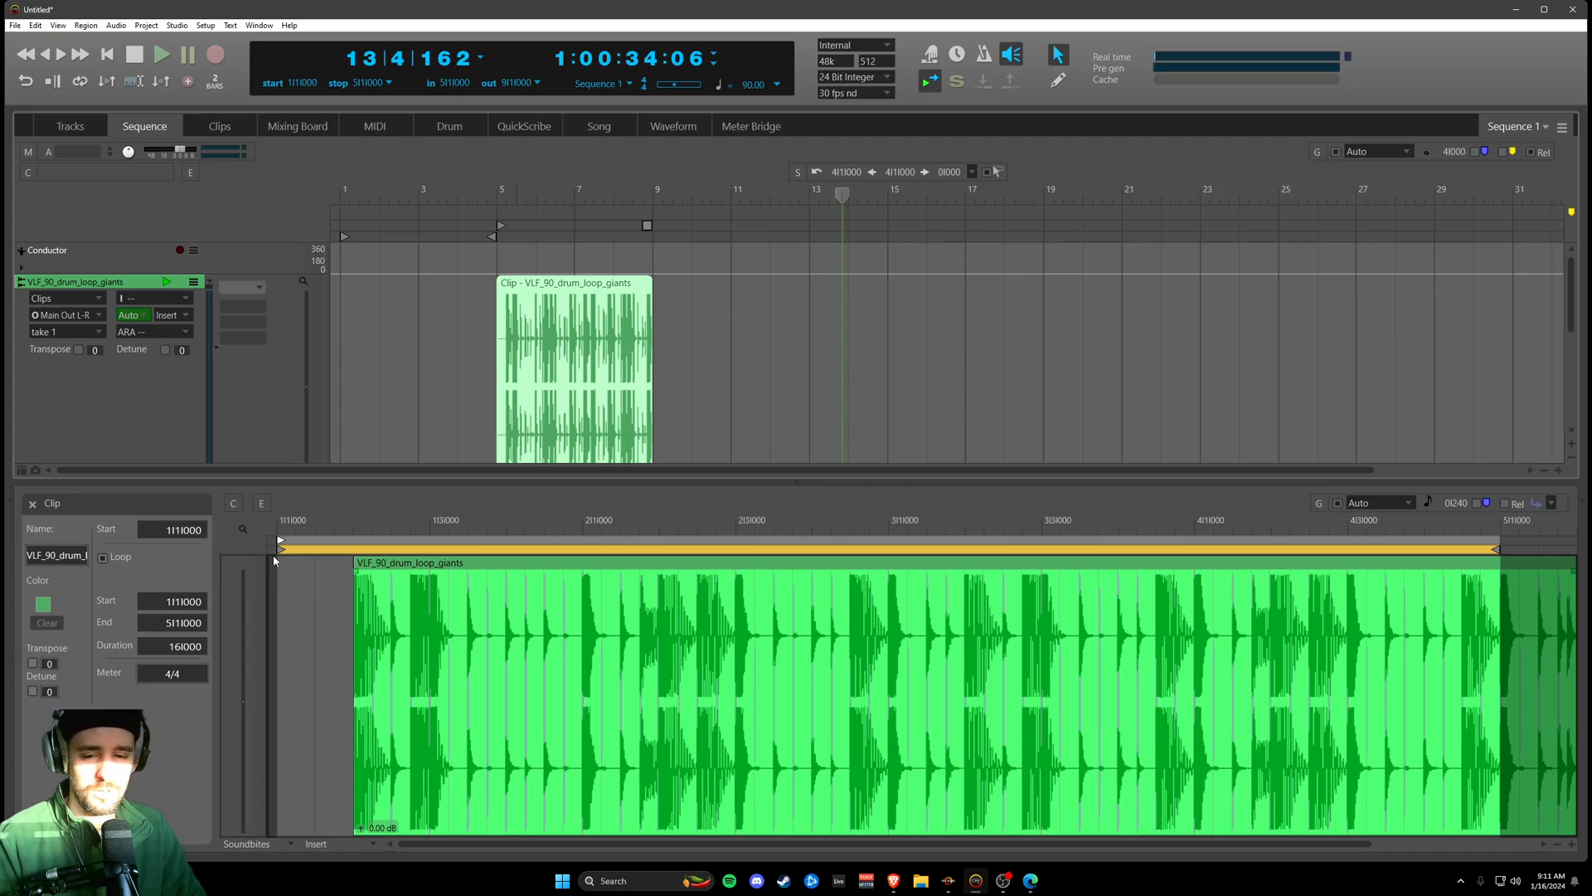
- Close the clip editor and move the drum loop clip back to start at measure 1
{"action": "left_click", "coordinate": [32, 504]}
{"action": "left_click_drag", "start_coordinate": [515, 460], "coordinate": [359, 460]}
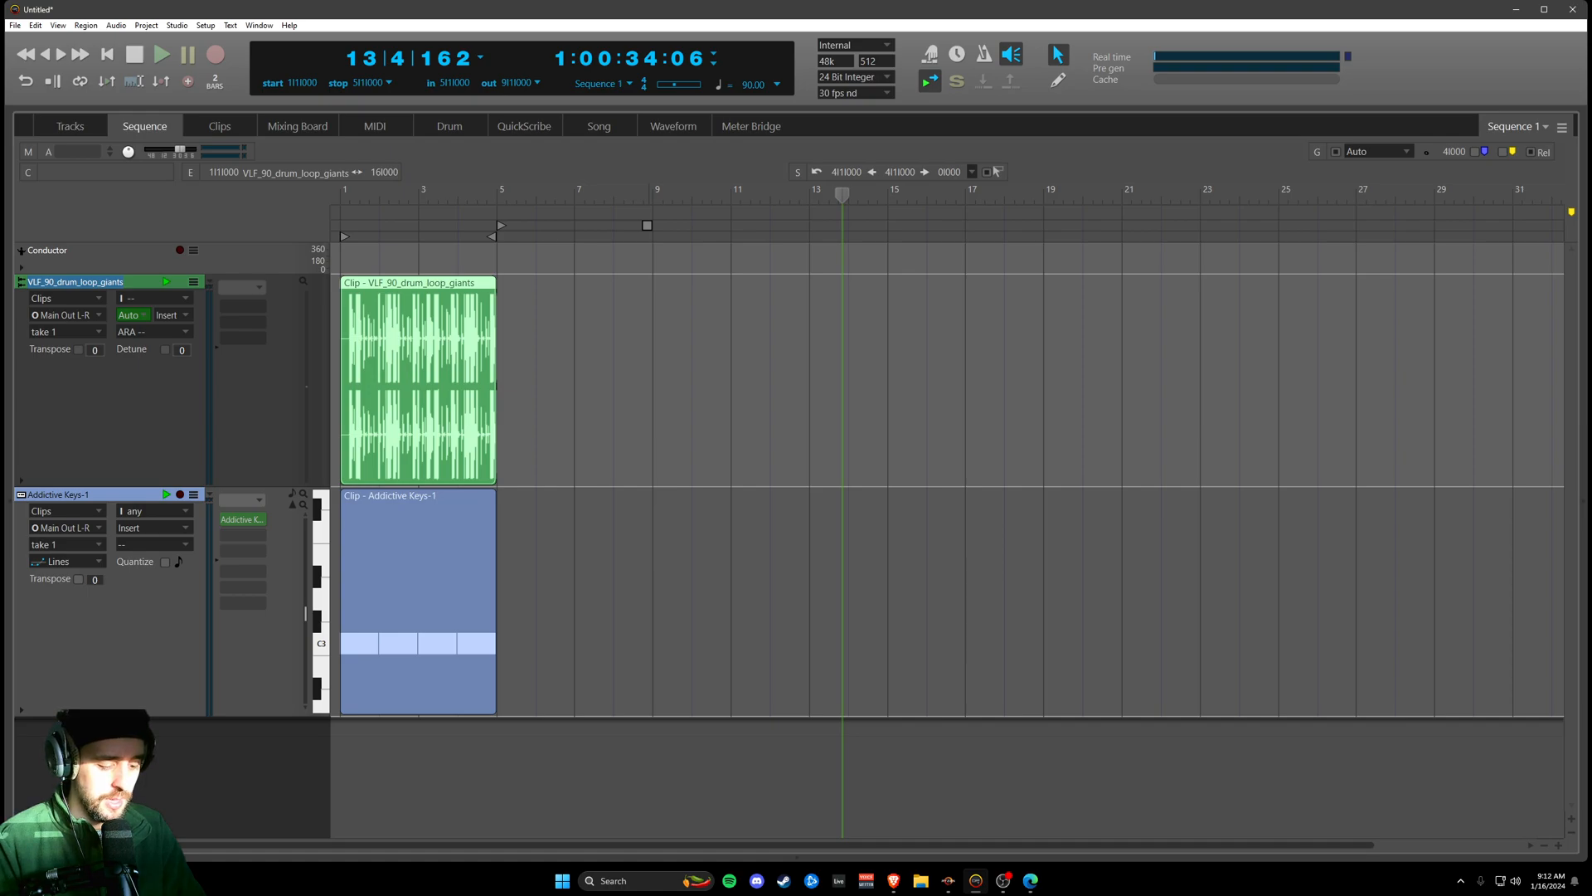
{"action": "key", "text": "alt+Tab"}
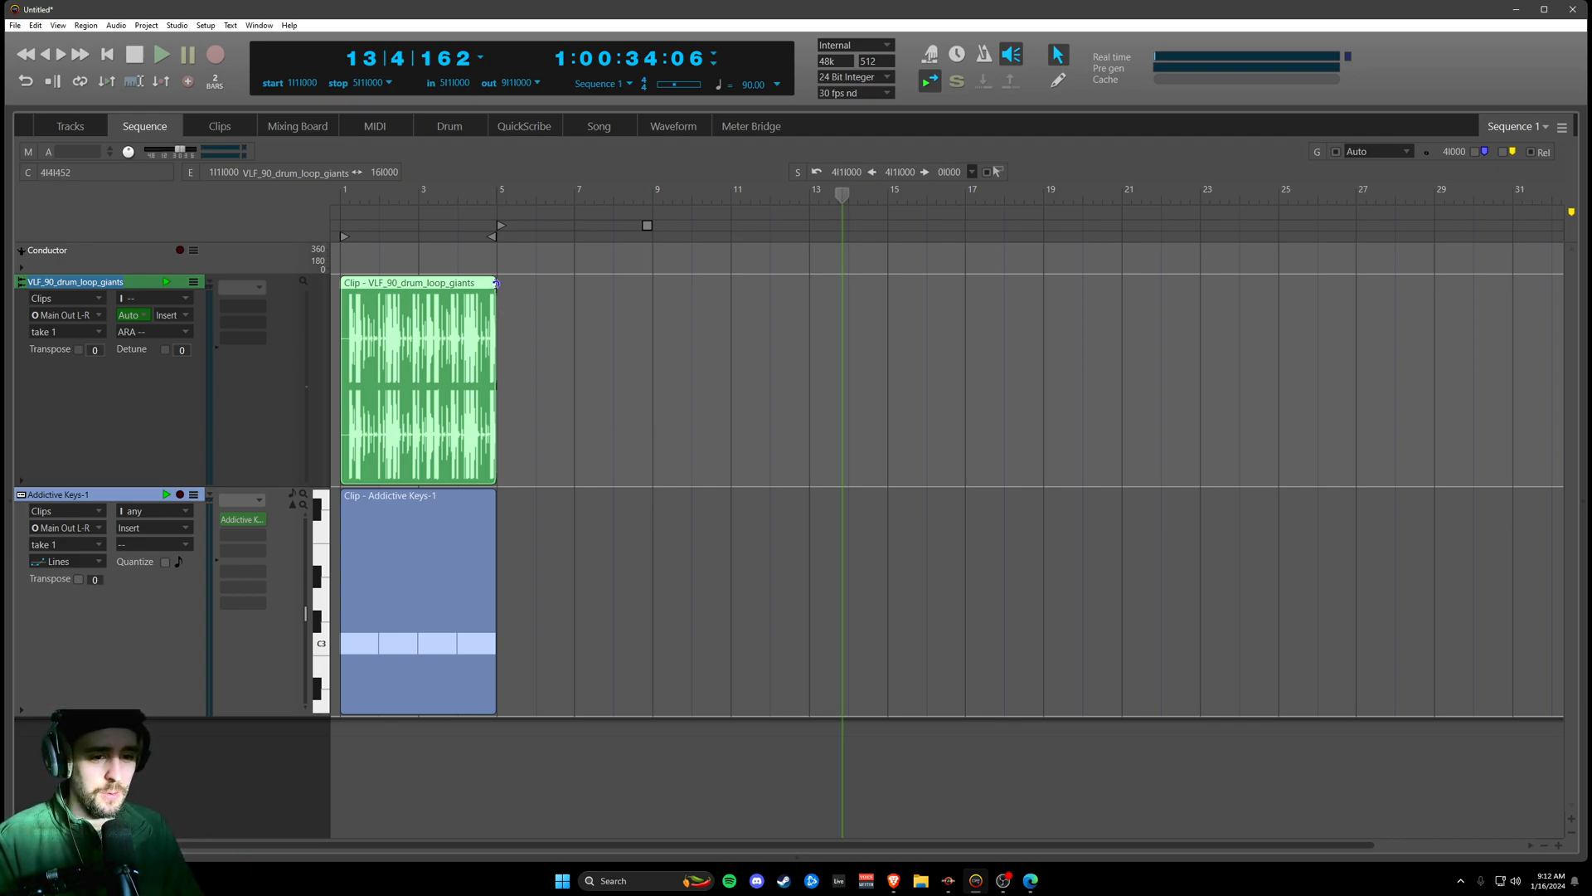
{"action": "mouse_move", "coordinate": [496, 283]}
{"action": "left_mouse_down"}
{"action": "mouse_move", "coordinate": [621, 290]}
{"action": "mouse_move", "coordinate": [499, 295]}
{"action": "left_mouse_up"}
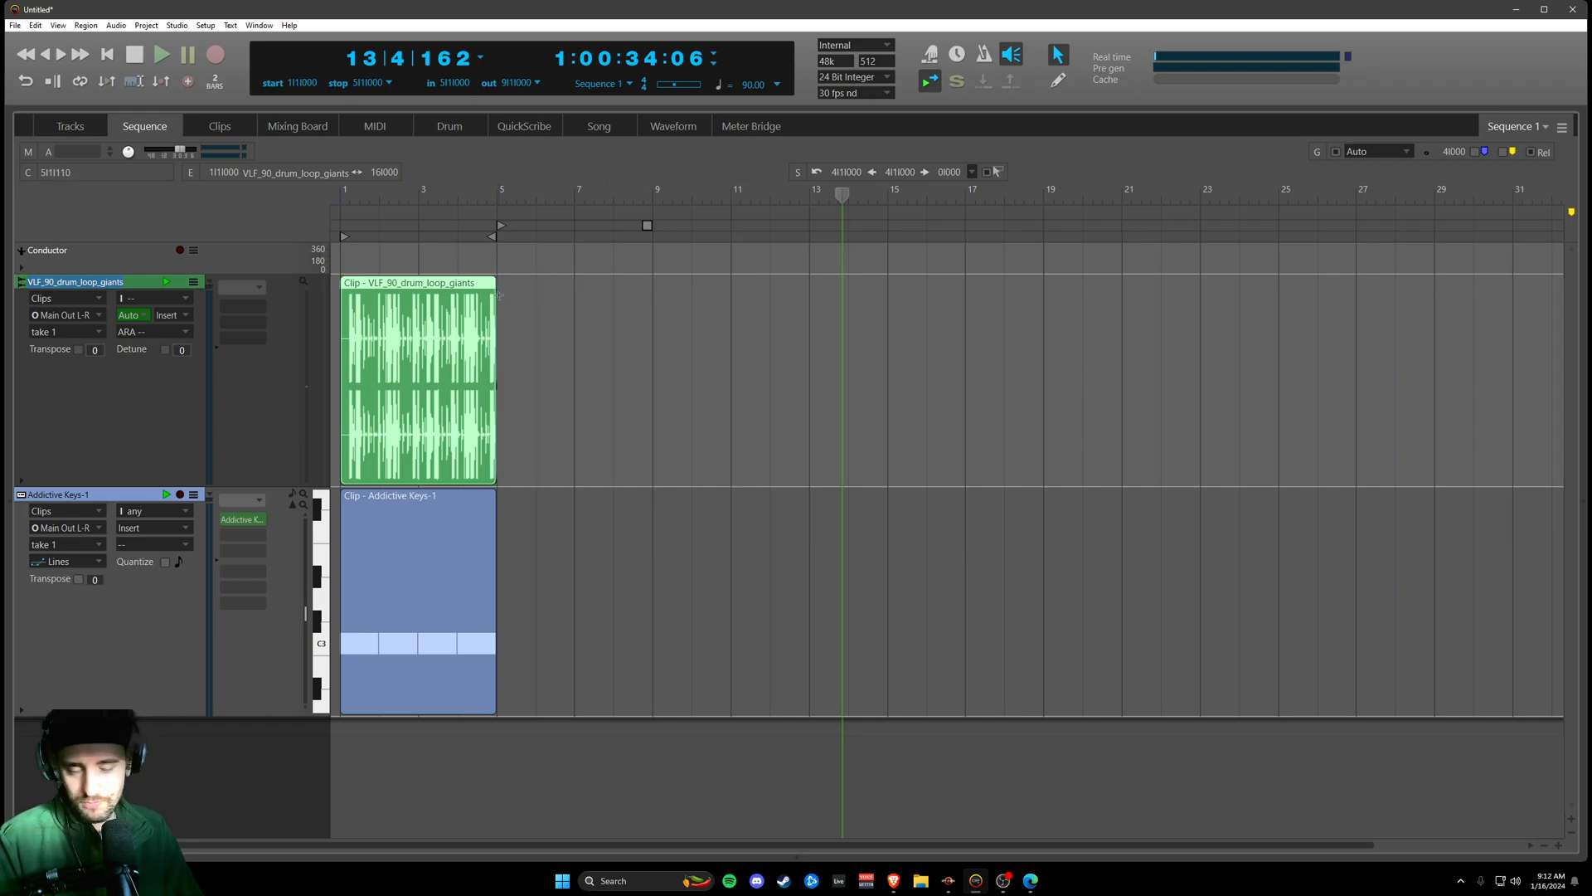